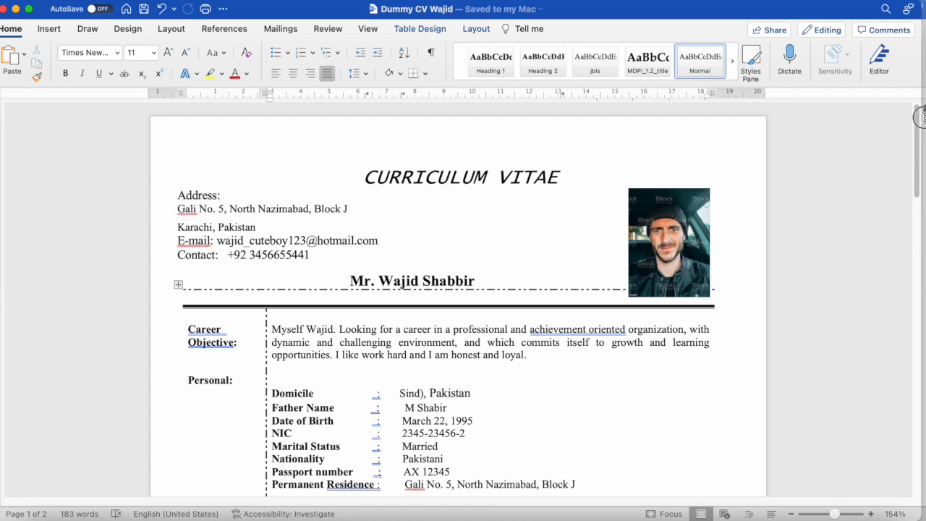
# Review the CV's title, address and contact lines, photo, career objective and personal details on the first page.
pyautogui.moveTo(921, 116)
pyautogui.mouseDown()
pyautogui.moveTo(920, 138)
pyautogui.moveTo(921, 116)
pyautogui.mouseUp()
pyautogui.moveTo(917, 113); pyautogui.dragTo(917, 129)
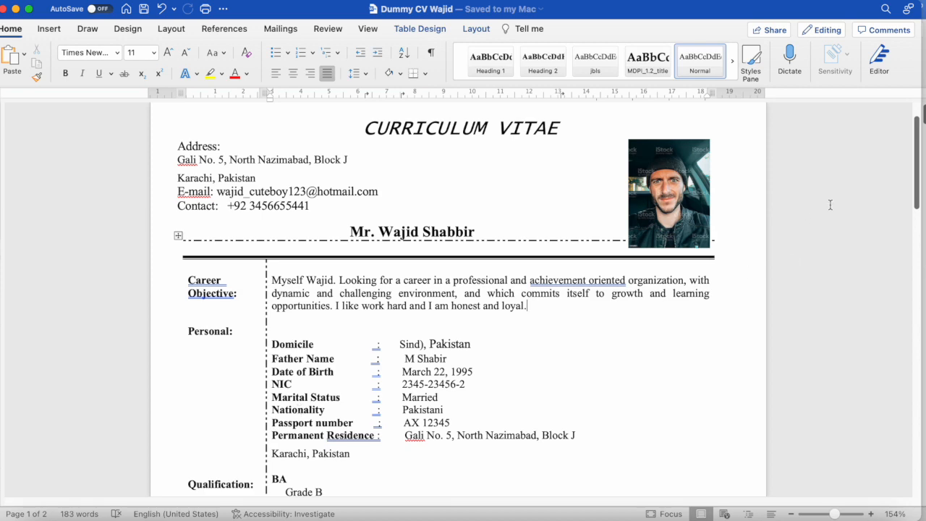
pyautogui.moveTo(917, 177)
pyautogui.mouseDown()
pyautogui.moveTo(921, 228)
pyautogui.moveTo(922, 167)
pyautogui.mouseUp()
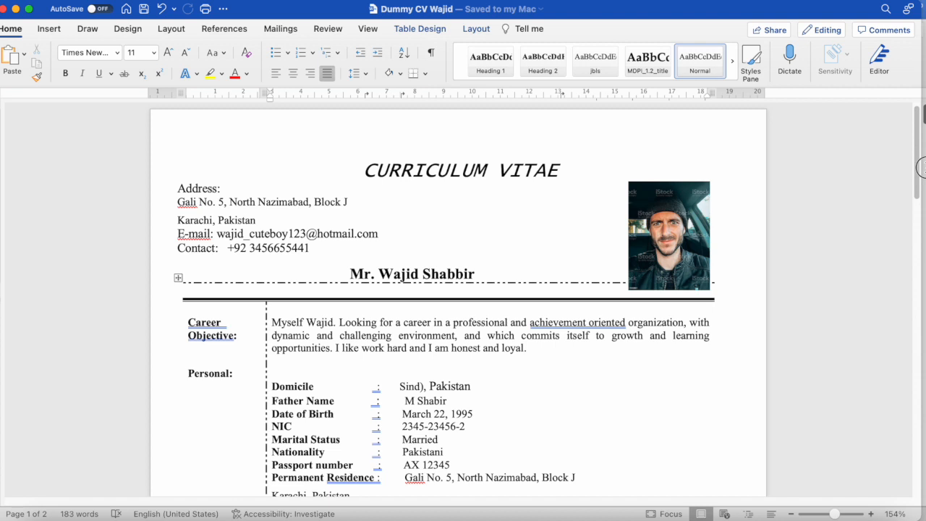
pyautogui.click(253, 193)
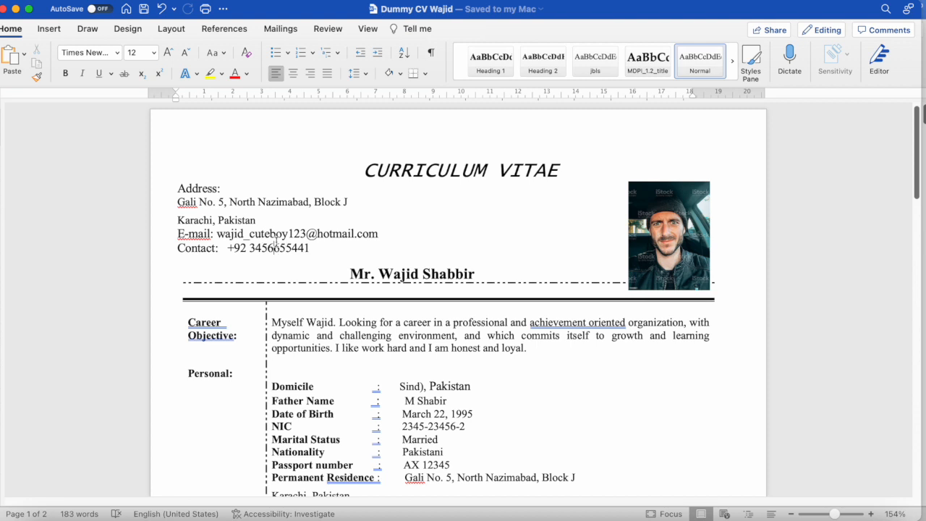
pyautogui.click(271, 215)
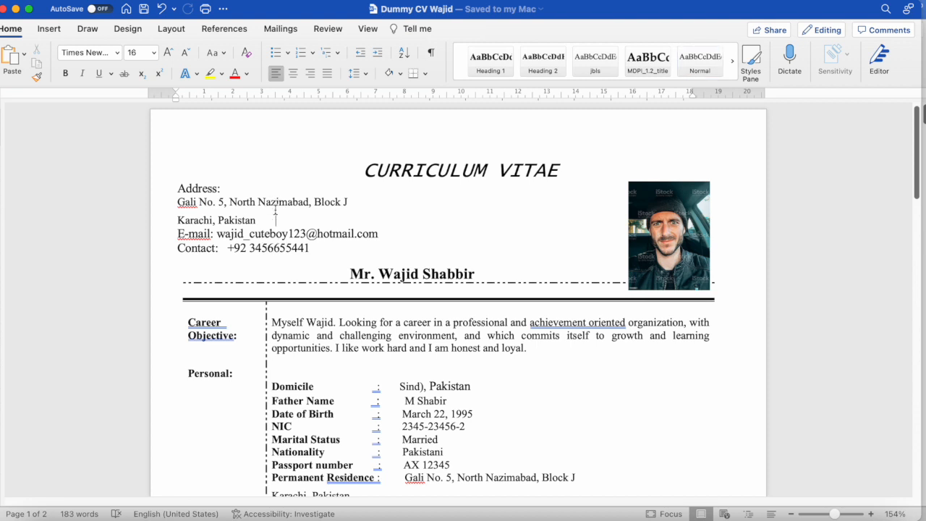
pyautogui.click(278, 205)
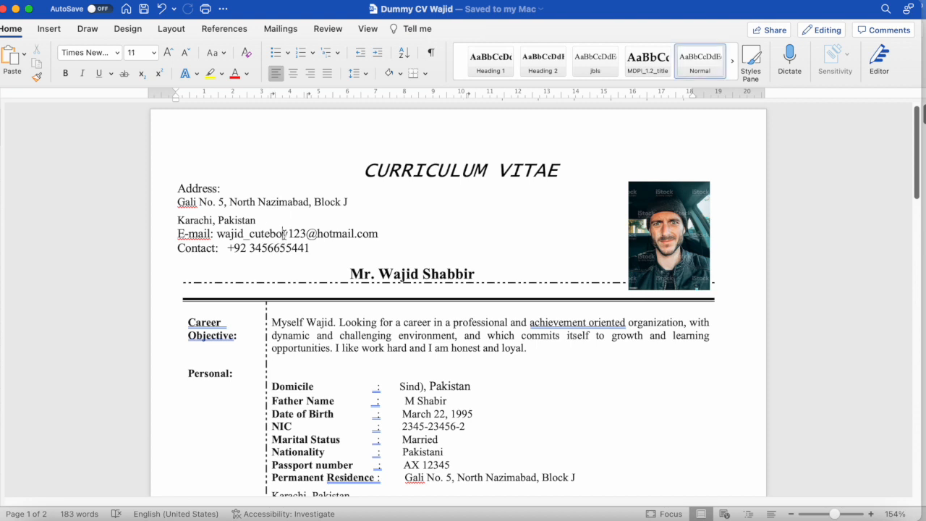
pyautogui.click(283, 233)
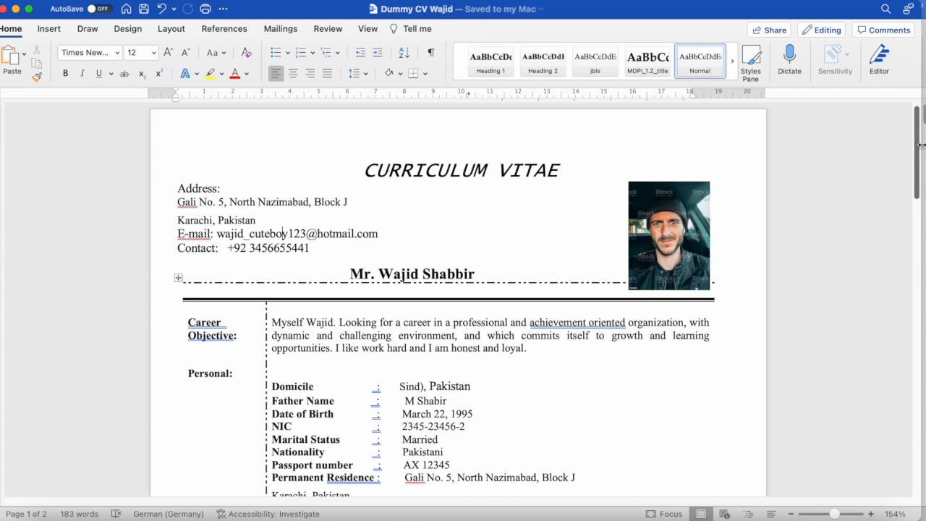
pyautogui.scroll(-1, 917, 145)
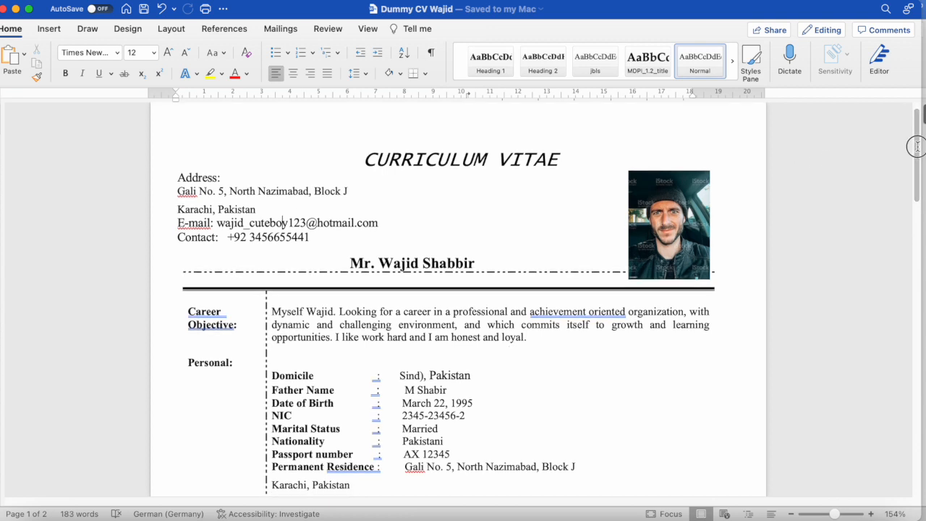
pyautogui.scroll(-2, 917, 146)
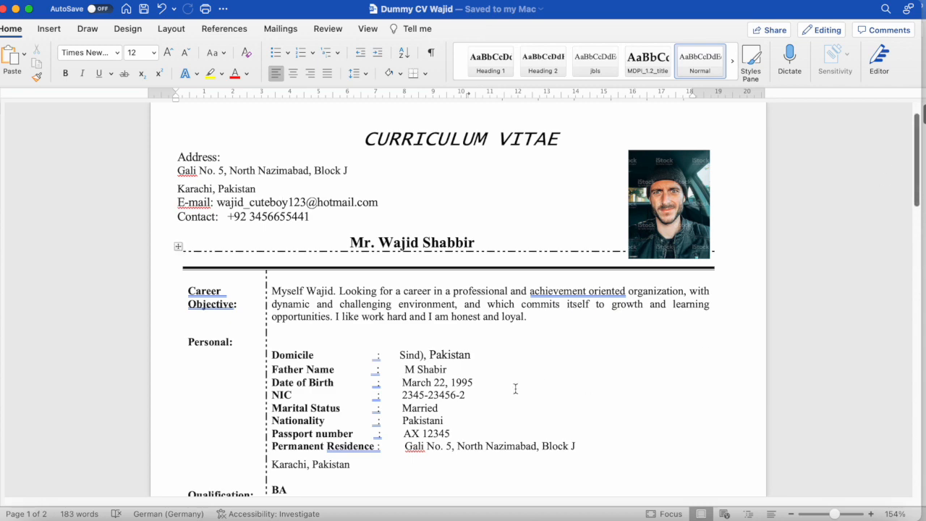
pyautogui.moveTo(919, 130)
pyautogui.mouseDown()
pyautogui.moveTo(922, 235)
pyautogui.moveTo(920, 117)
pyautogui.mouseUp()
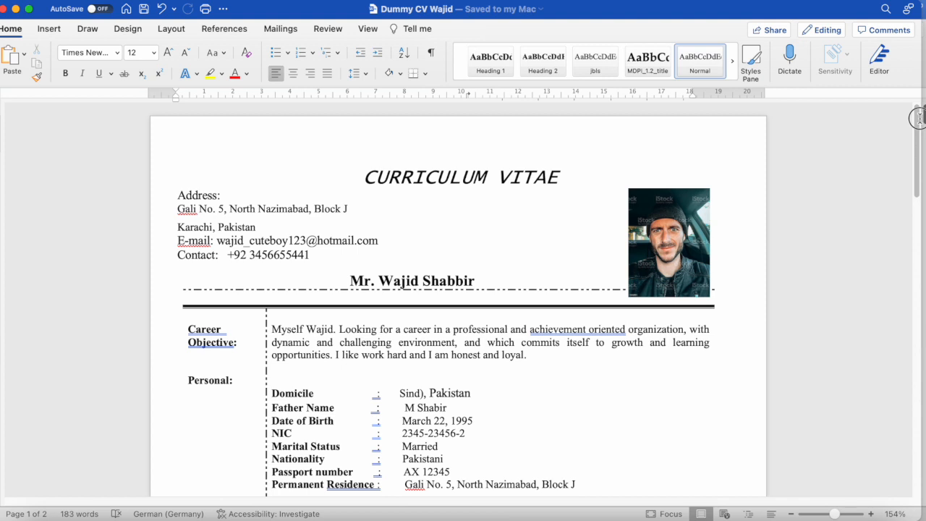
pyautogui.moveTo(920, 117); pyautogui.dragTo(920, 140)
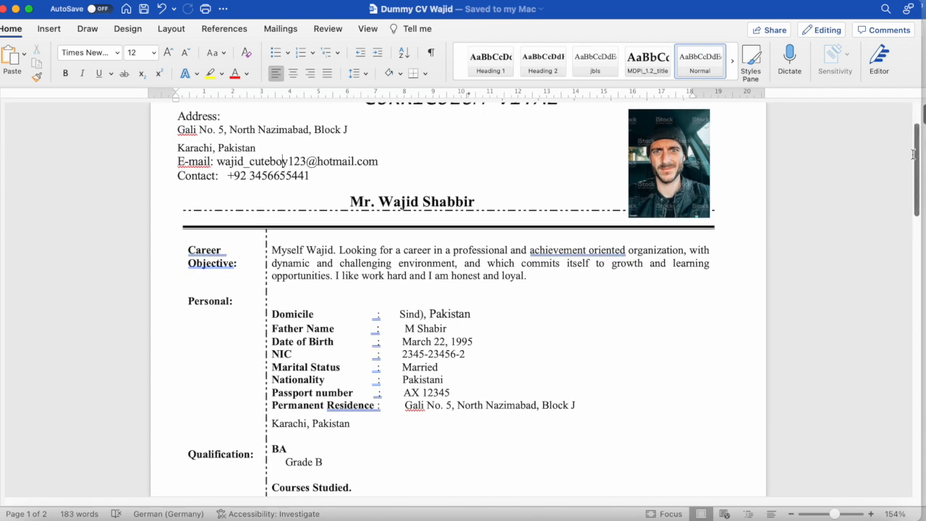
# Examine the opening words of the career objective, the name heading and the full address lines above it.
pyautogui.doubleClick(324, 248)
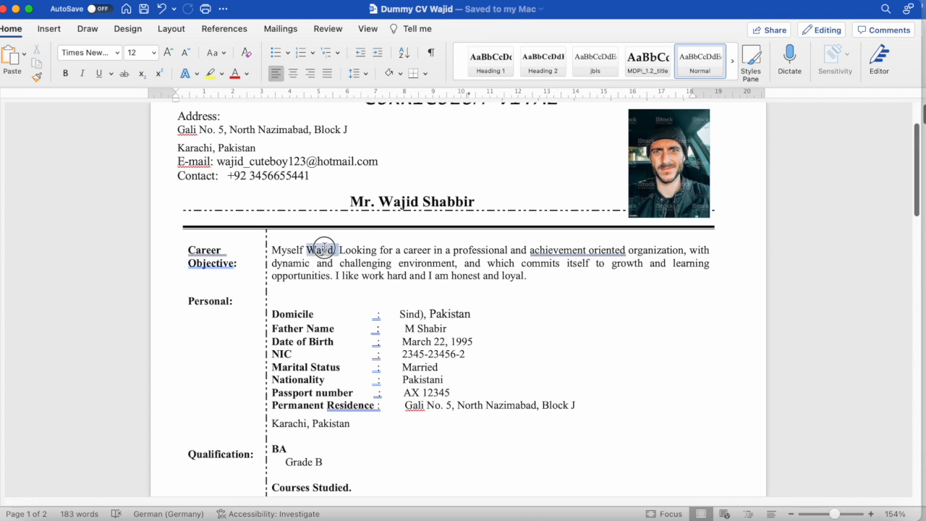
pyautogui.moveTo(324, 249); pyautogui.dragTo(296, 252)
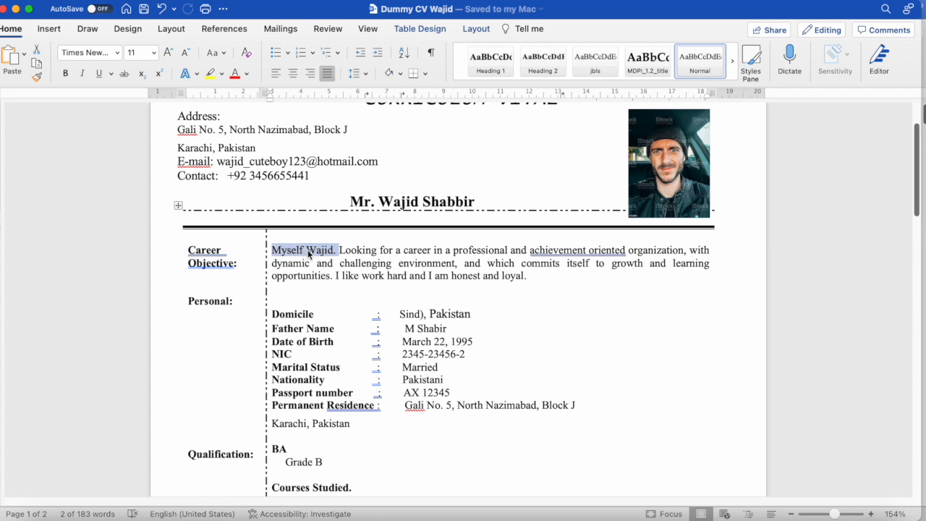
pyautogui.doubleClick(402, 201)
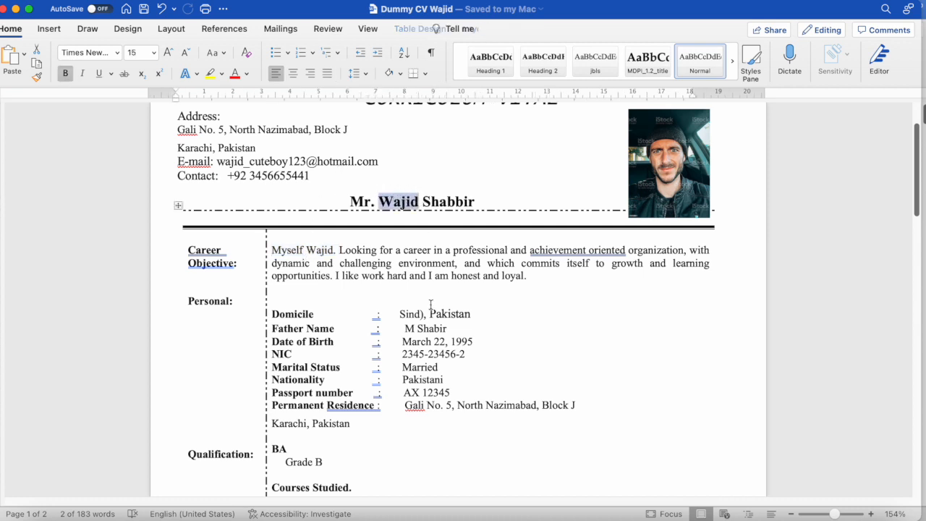
pyautogui.click(320, 275)
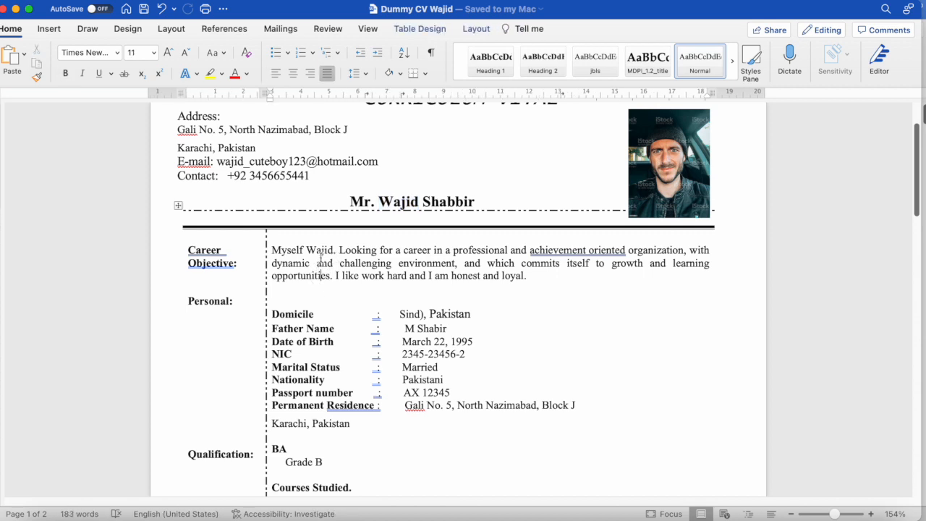
pyautogui.doubleClick(190, 267)
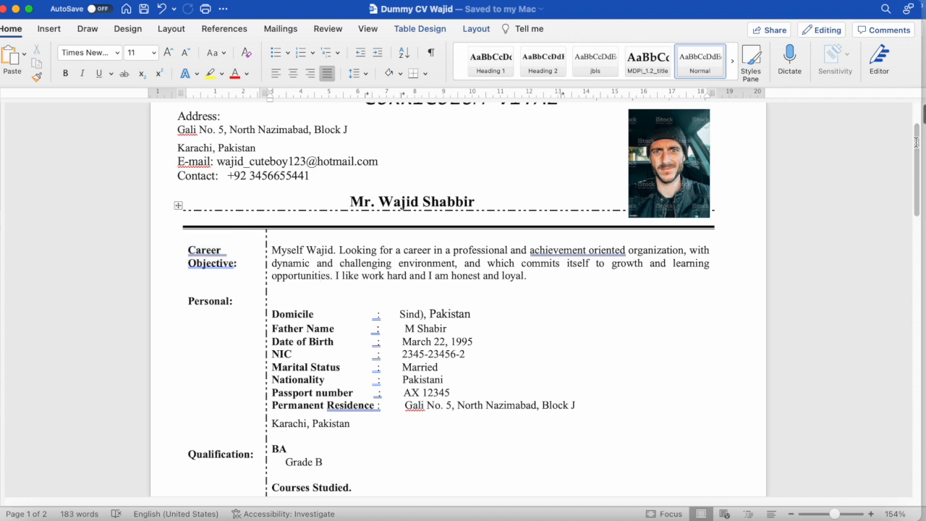
pyautogui.moveTo(917, 143); pyautogui.dragTo(917, 134)
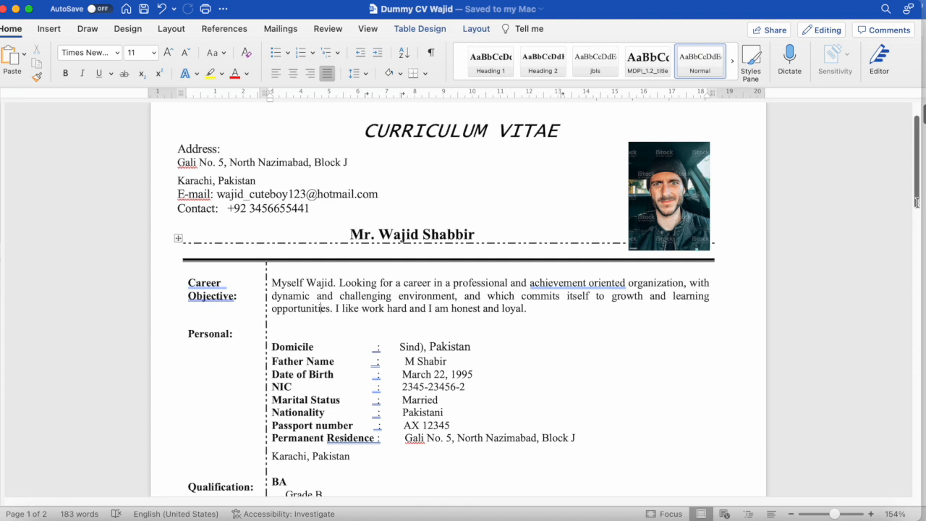
pyautogui.scroll(1, 916, 179)
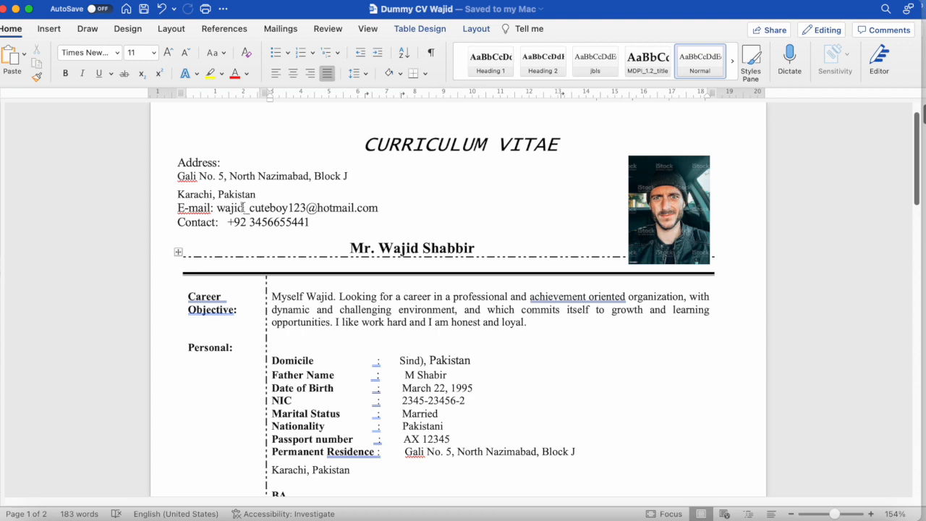
pyautogui.moveTo(254, 196); pyautogui.dragTo(250, 192)
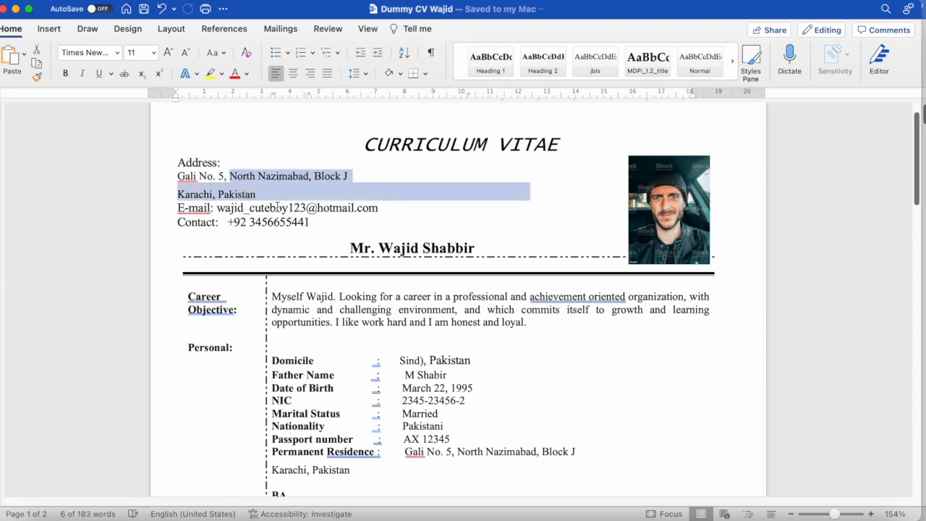
pyautogui.click(272, 177)
pyautogui.moveTo(272, 174); pyautogui.dragTo(278, 174)
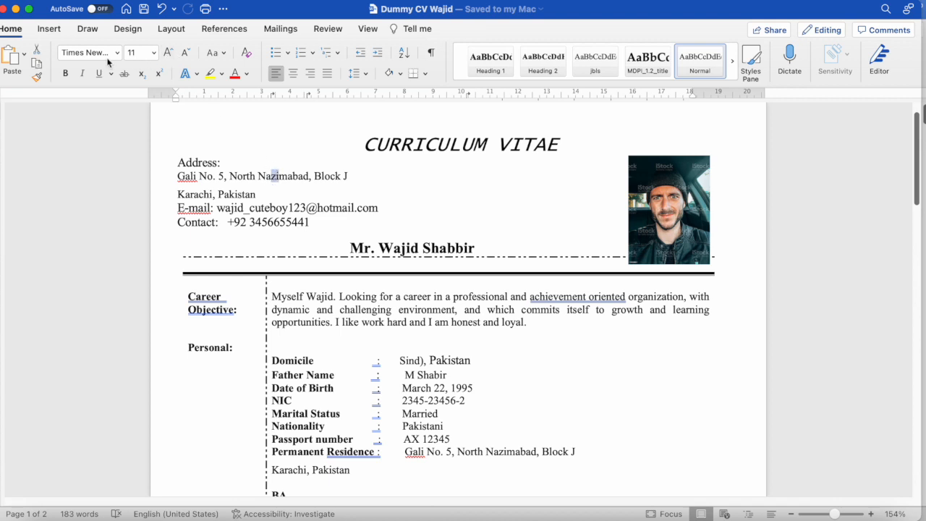
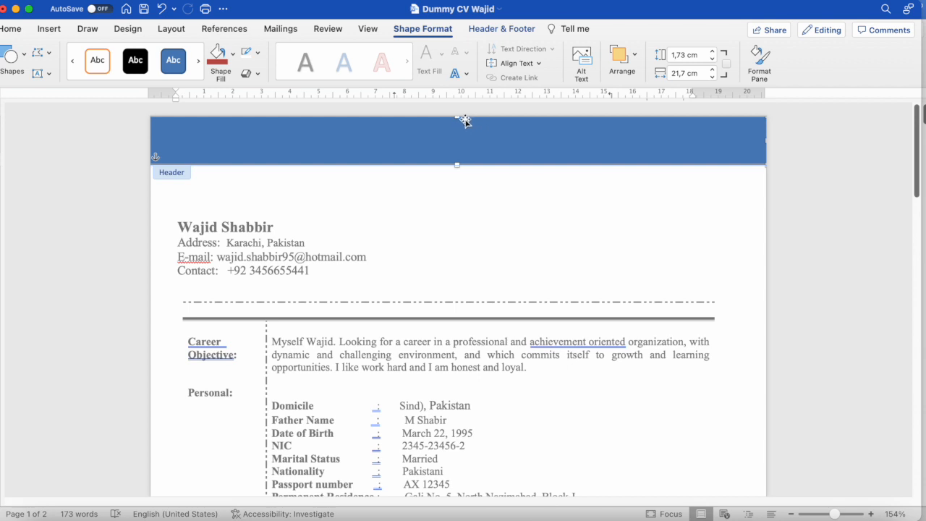
# Enlarge the blue header rectangle to a height of 2.02 cm and add the text "CURRICULUM VITAE" inside it.
pyautogui.moveTo(457, 113); pyautogui.dragTo(458, 109)
pyautogui.moveTo(458, 163); pyautogui.dragTo(457, 169)
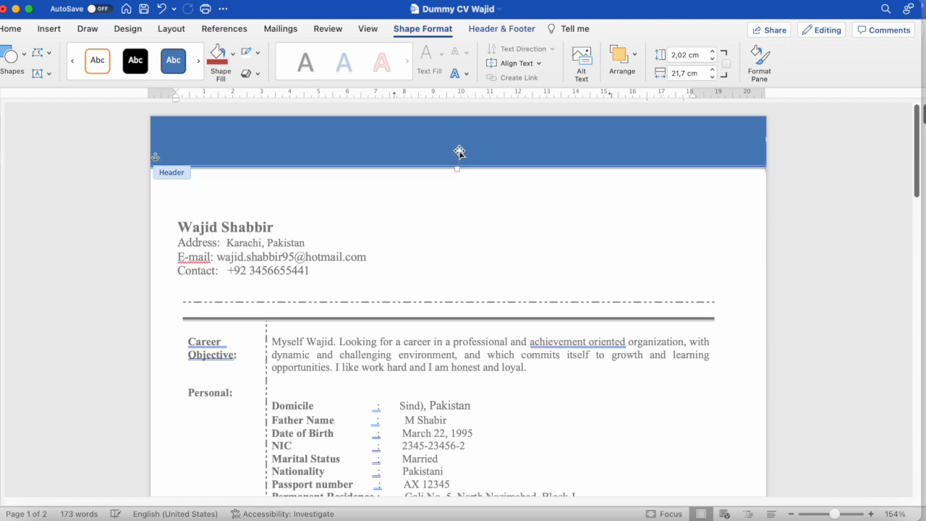
pyautogui.rightClick(459, 149)
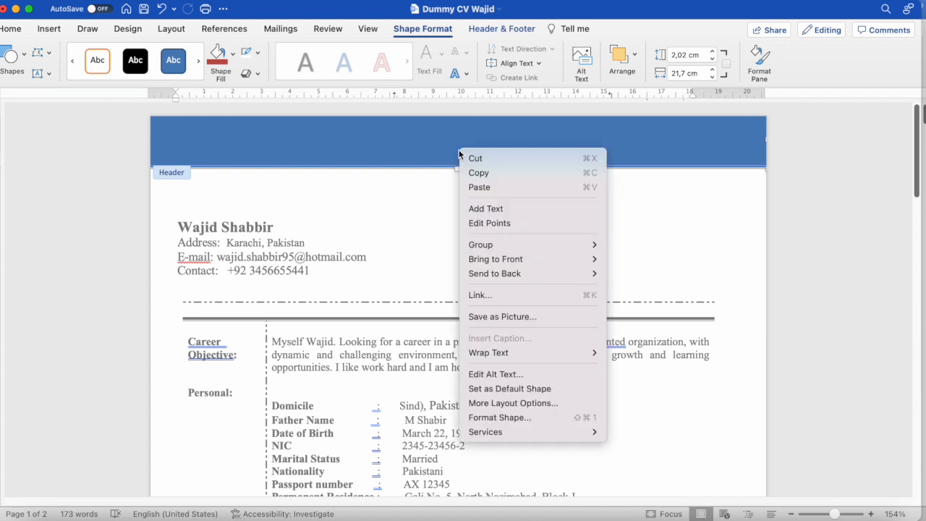
pyautogui.click(482, 209)
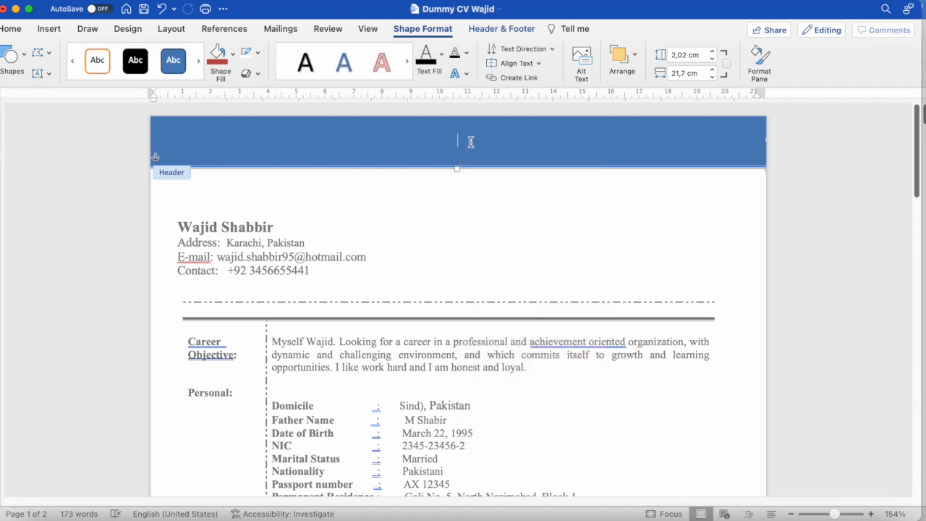
pyautogui.write('CURRICULUM VITAE')
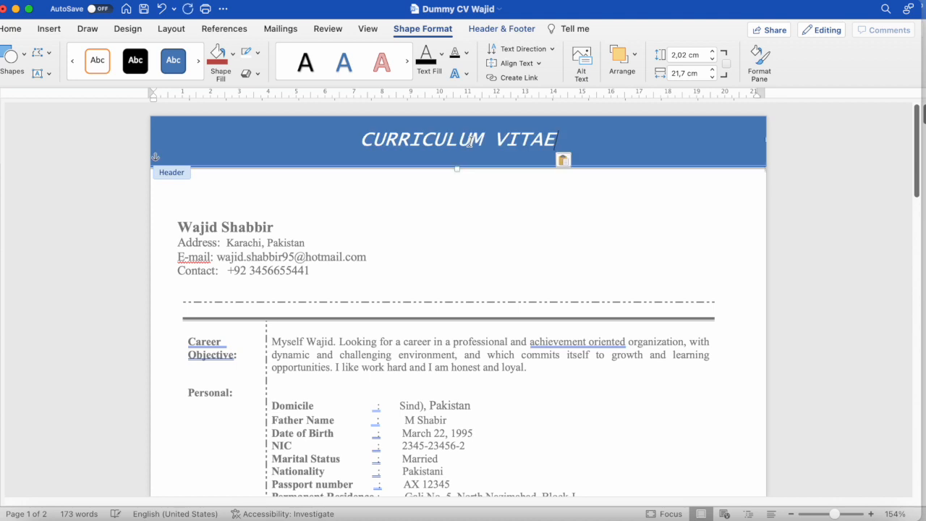
# Remove the italics from the "CURRICULUM VITAE" header text and set its font to Graphik Medium.
pyautogui.moveTo(557, 139); pyautogui.dragTo(359, 139)
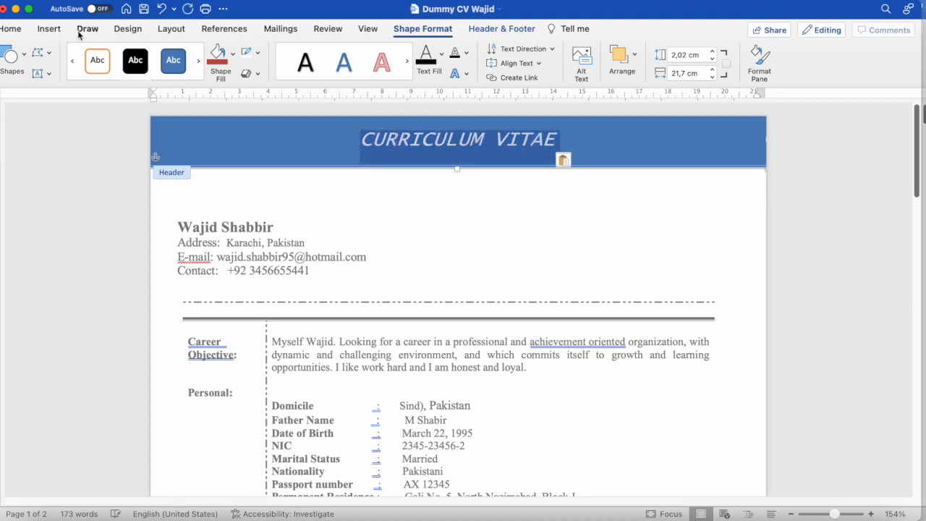
pyautogui.click(11, 28)
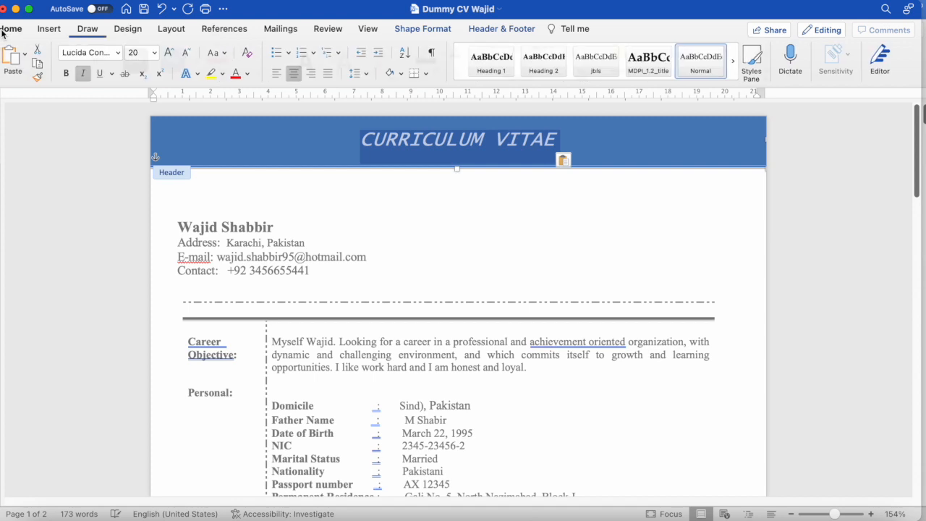
pyautogui.click(85, 74)
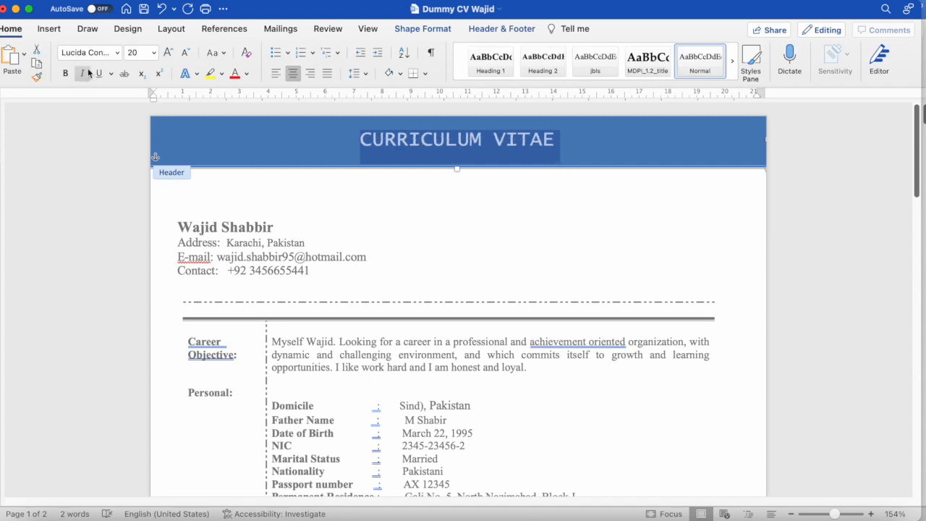
pyautogui.click(117, 53)
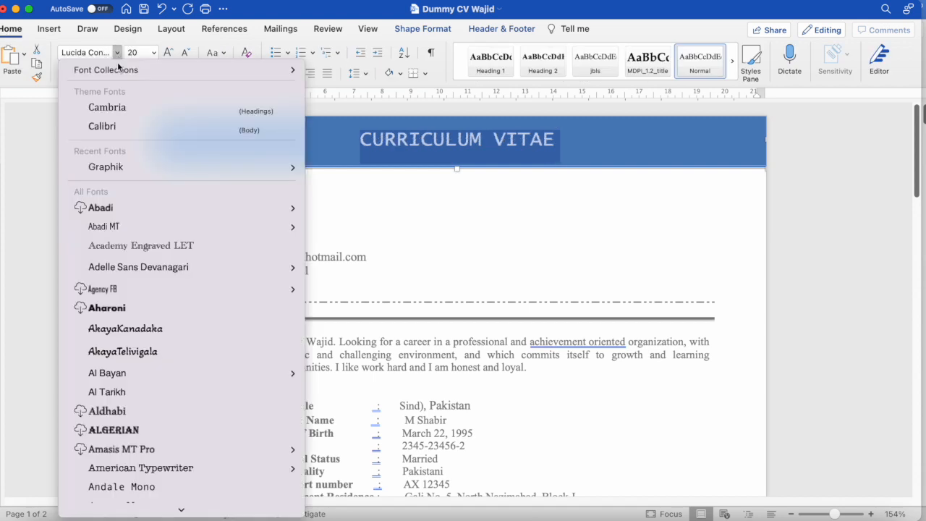
pyautogui.click(102, 127)
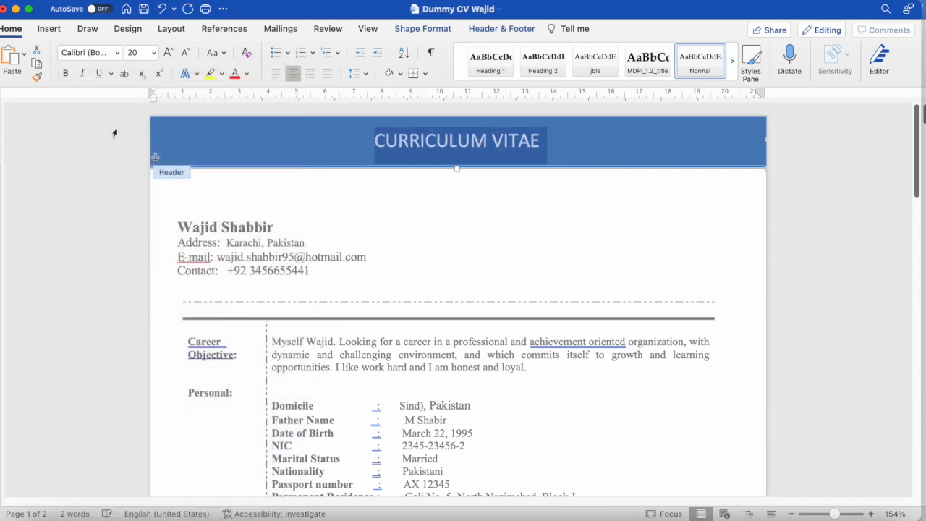
pyautogui.click(116, 53)
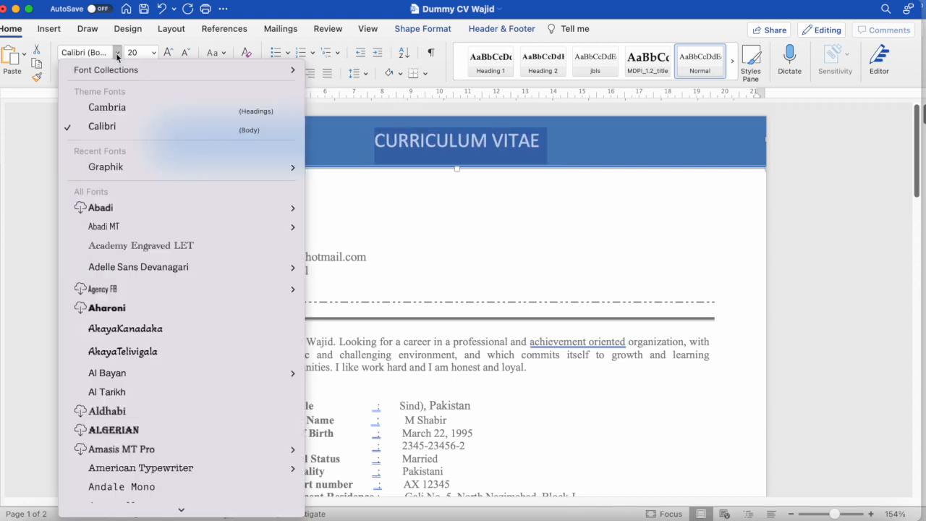
pyautogui.moveTo(130, 168)
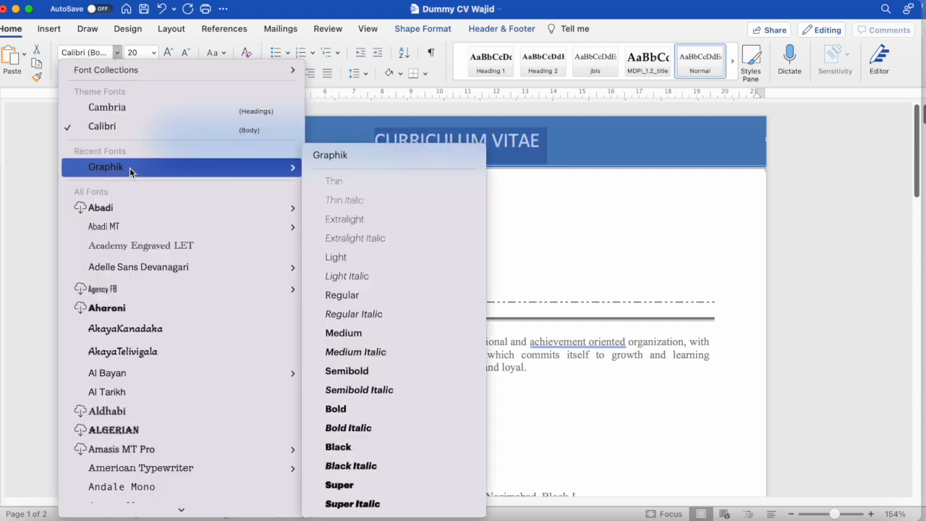
pyautogui.click(347, 333)
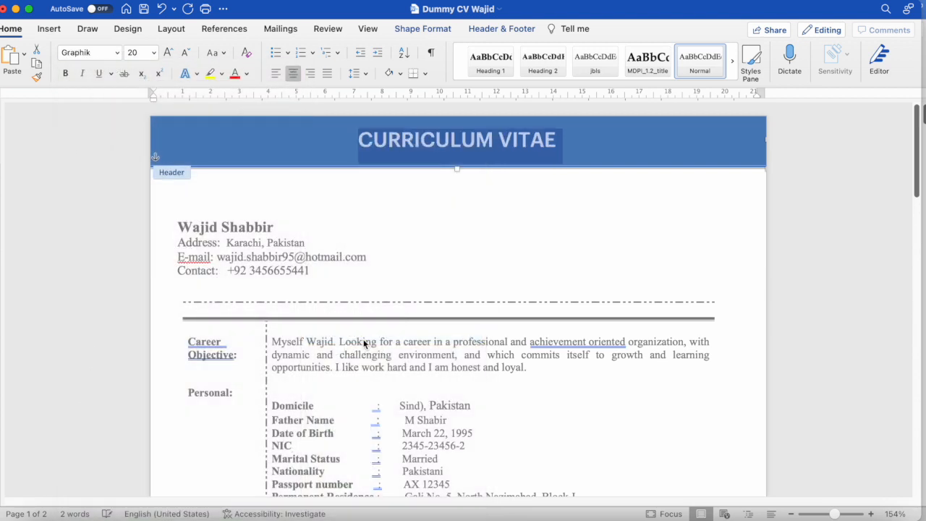
# Set the paragraph spacing before the "CURRICULUM VITAE" header title to 6 pt.
pyautogui.click(494, 140)
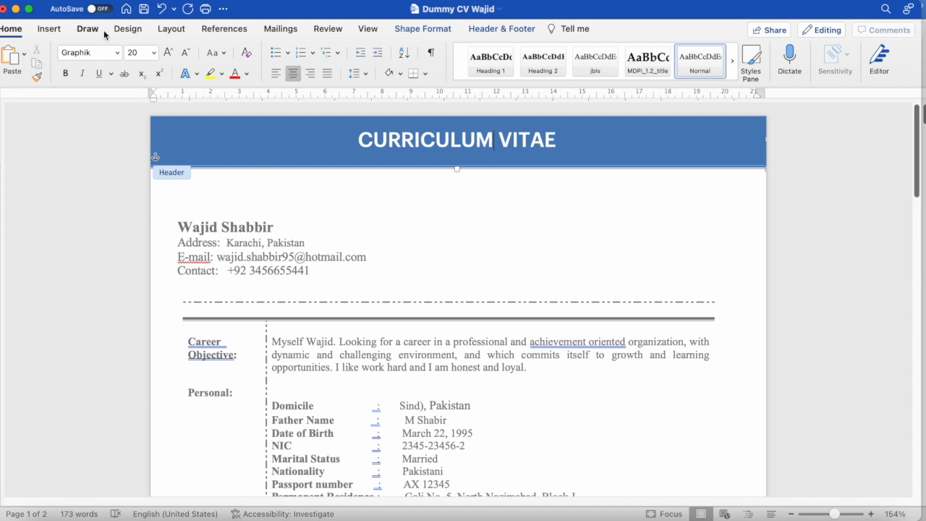
pyautogui.click(171, 33)
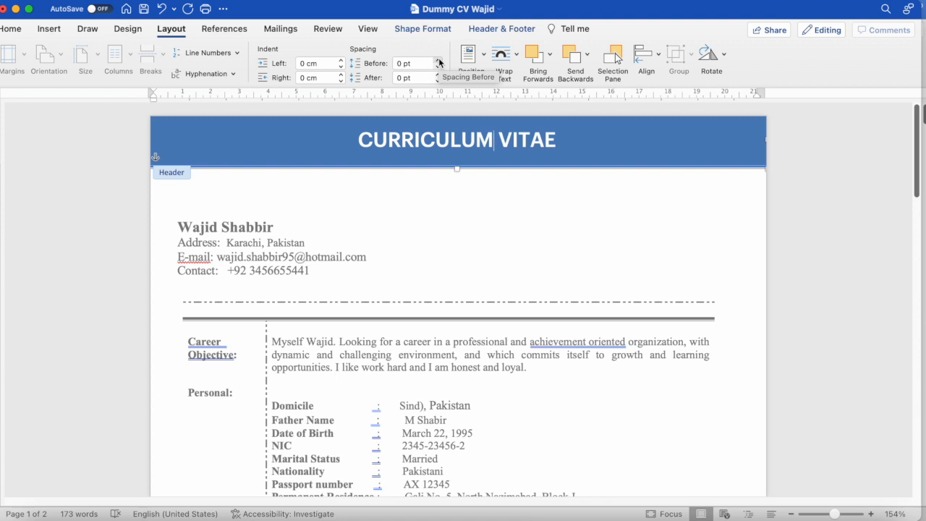
pyautogui.click(438, 60)
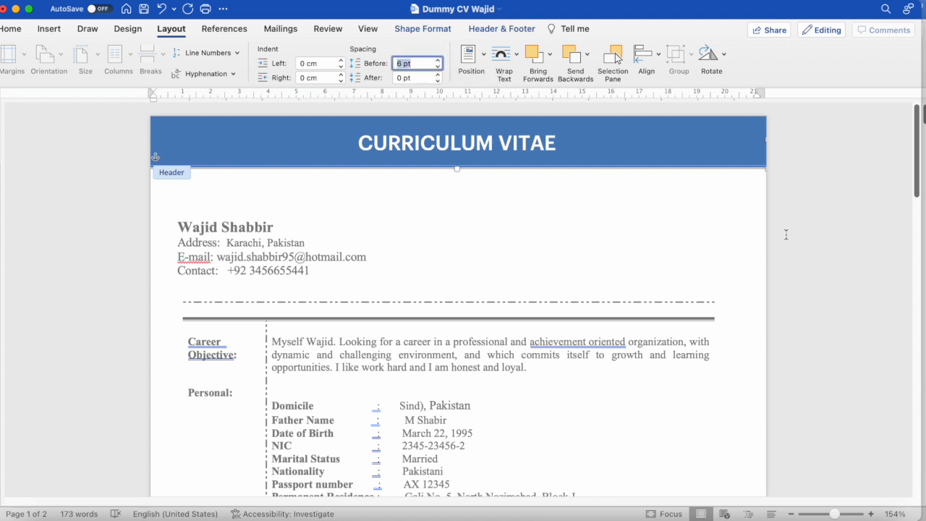
# Leave header editing and check the CV's first page in the print preview without printing.
pyautogui.doubleClick(646, 232)
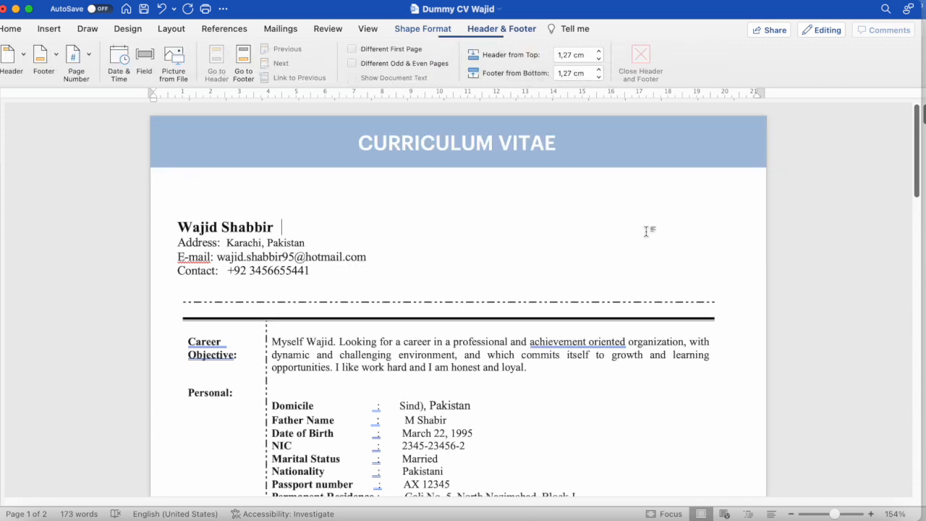
pyautogui.click(14, 35)
pyautogui.click(15, 33)
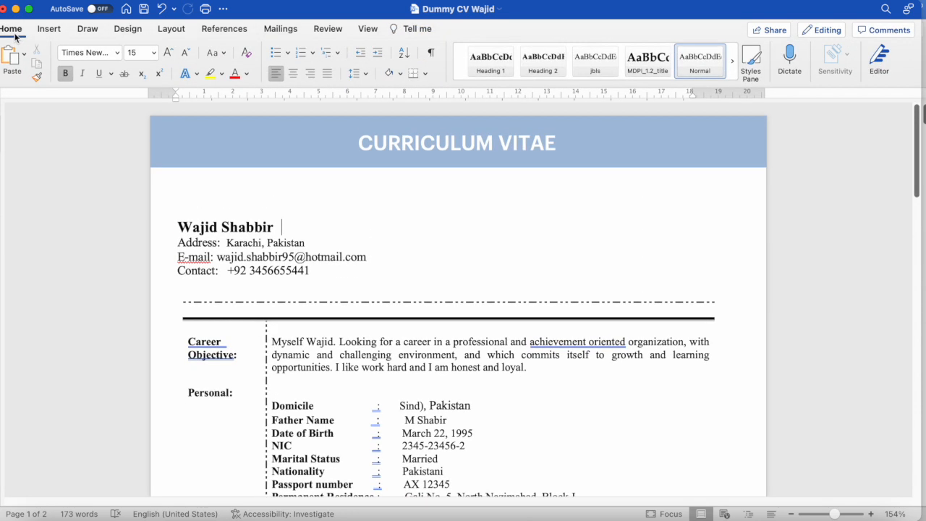
pyautogui.click(60, 2)
pyautogui.click(80, 282)
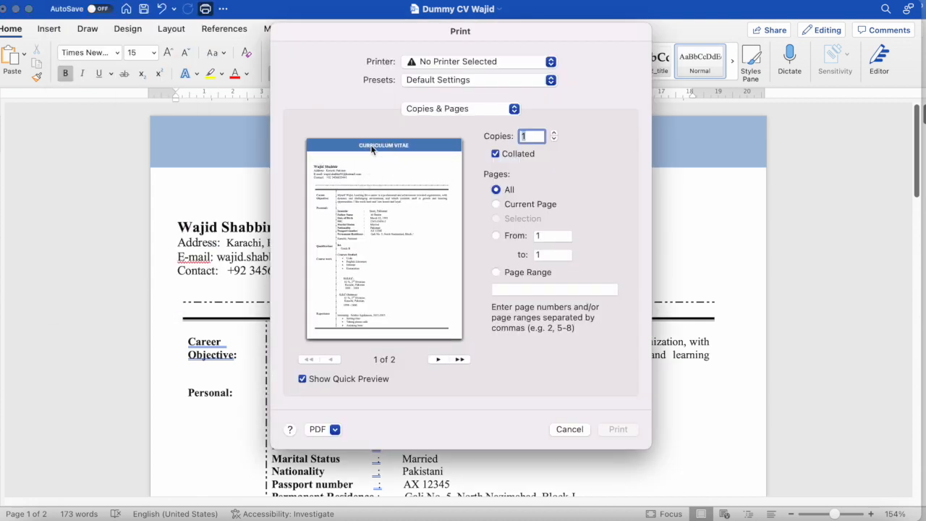
pyautogui.click(570, 429)
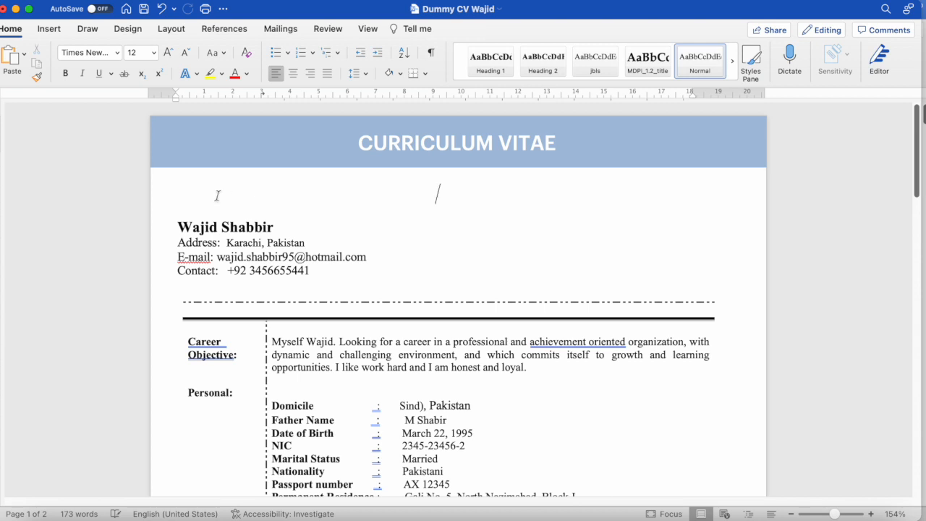
# Remove the blank lines and spaces above the name heading and align the heading to the left.
pyautogui.click(193, 202)
pyautogui.press('BackSpace')
pyautogui.press('BackSpace')
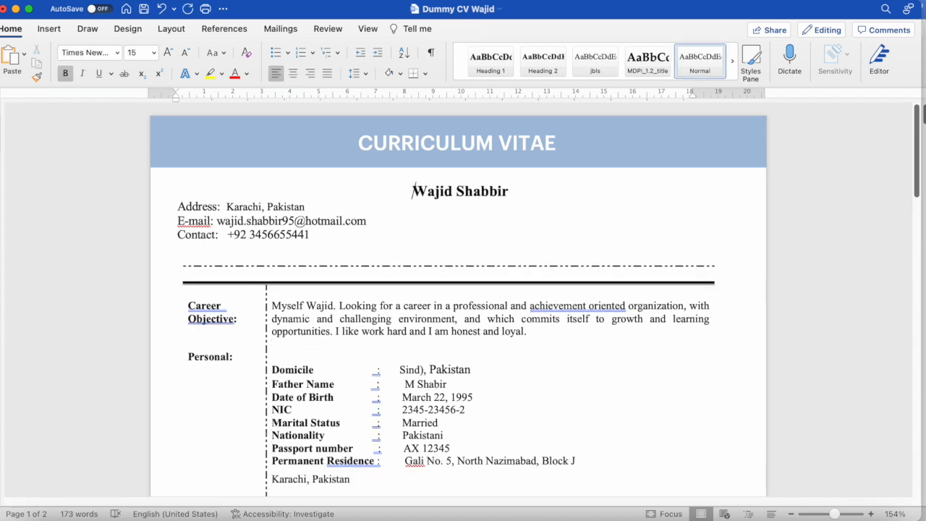
pyautogui.press('BackSpace')
pyautogui.press('BackSpace')
pyautogui.click(392, 194)
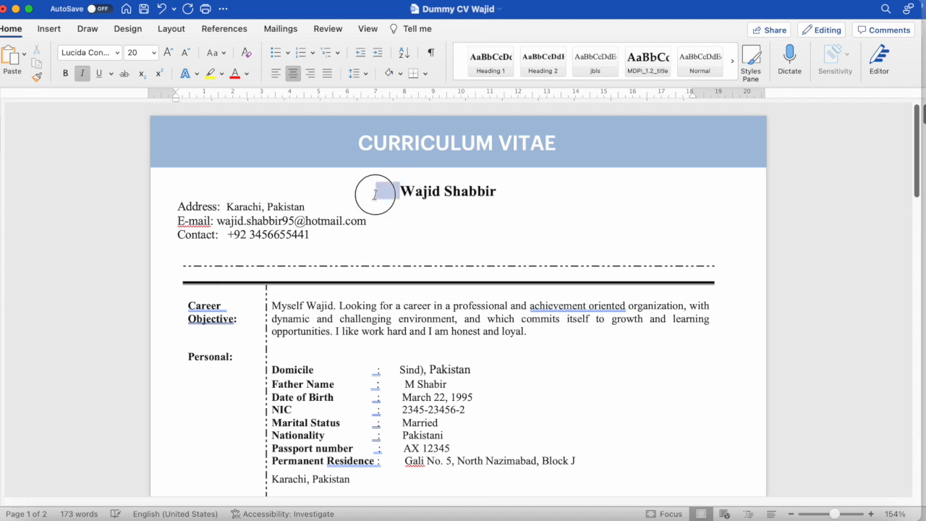
pyautogui.press('super+l')
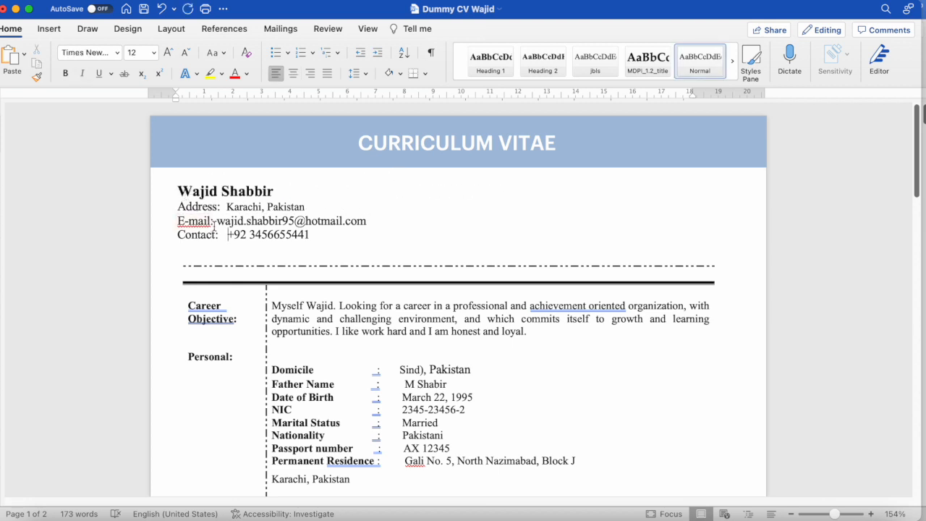
# Line up the e-mail value with the other contact values and set the three contact lines to font size 11.
pyautogui.click(217, 222)
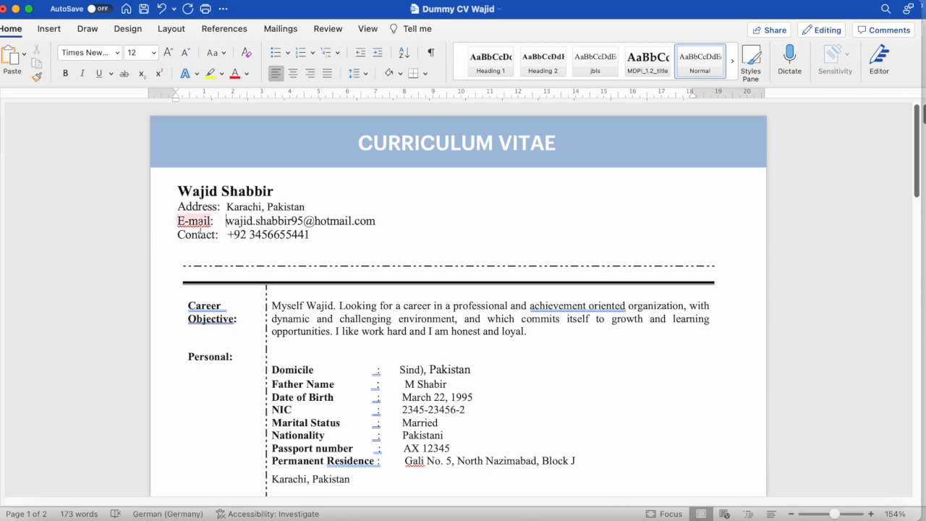
pyautogui.moveTo(328, 235); pyautogui.dragTo(176, 206)
pyautogui.click(152, 55)
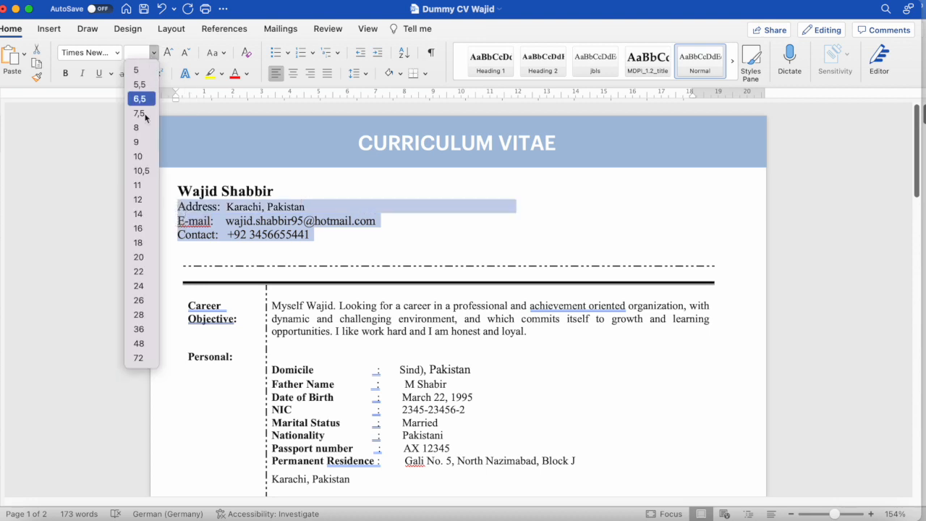
pyautogui.click(144, 185)
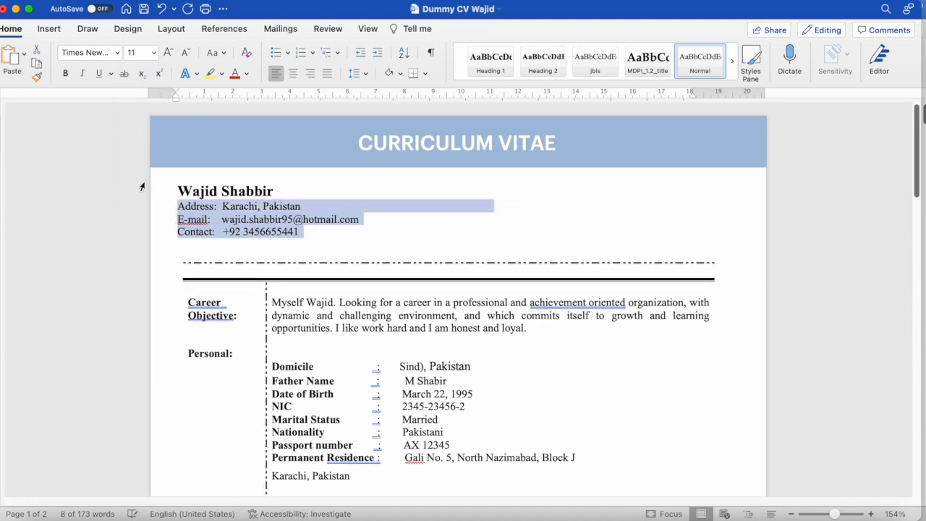
pyautogui.click(342, 232)
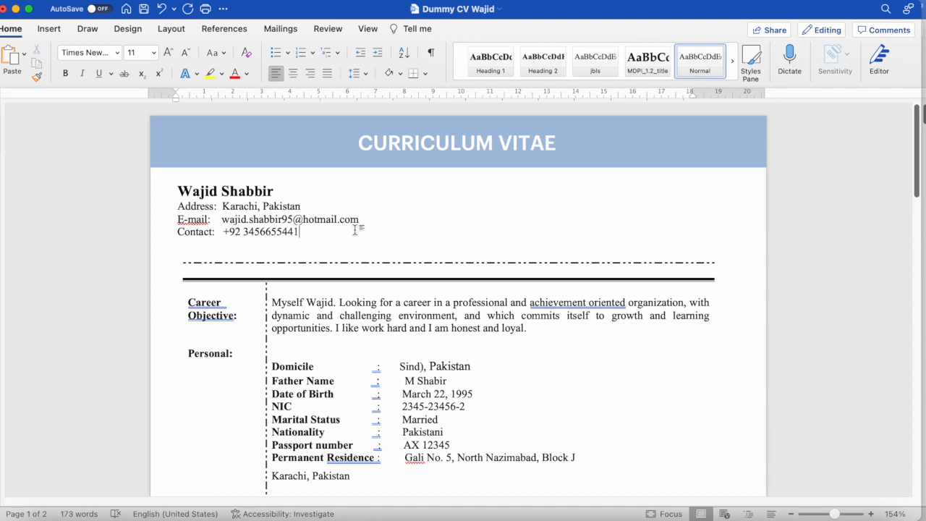
# Increase the paragraph spacing after the name heading by one increment.
pyautogui.click(280, 192)
pyautogui.click(165, 29)
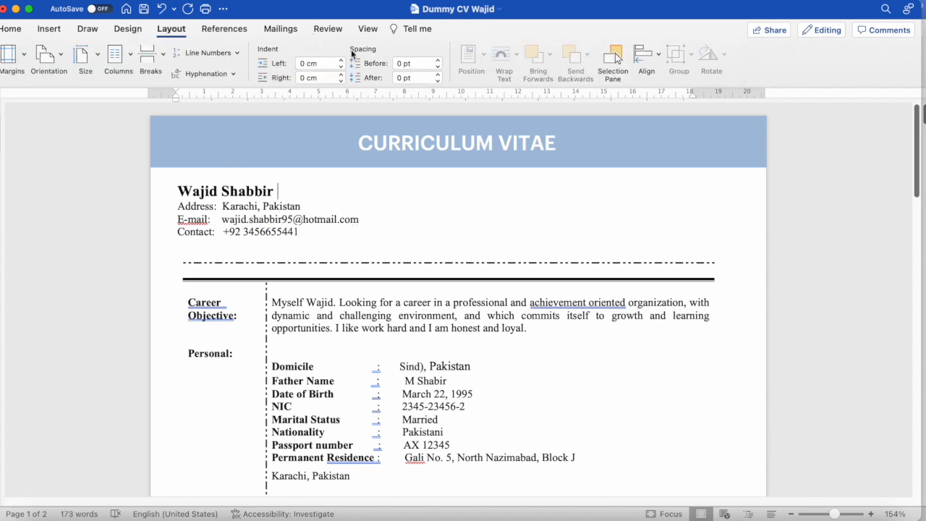
pyautogui.click(439, 74)
pyautogui.click(387, 233)
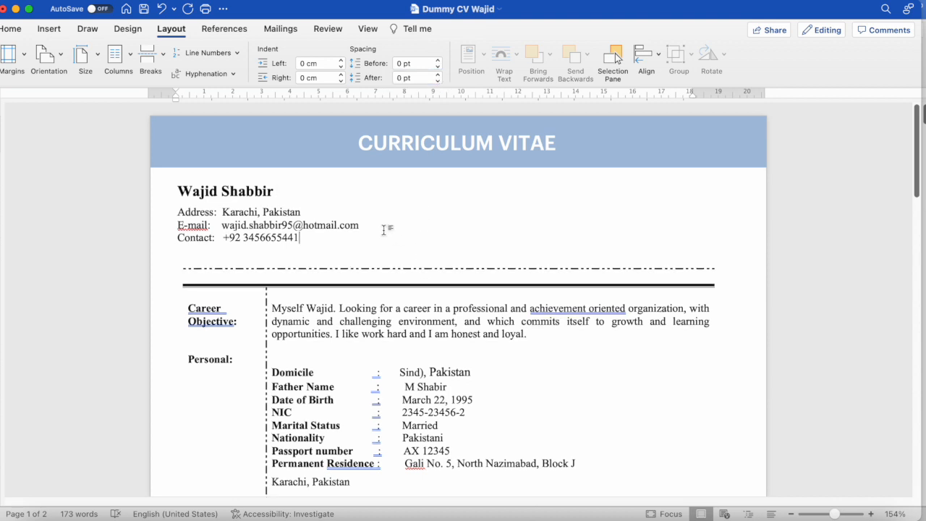
# Replace the "Address" label with a solid house icon from the stock icons, found by searching "house", and shrink it.
pyautogui.doubleClick(199, 224)
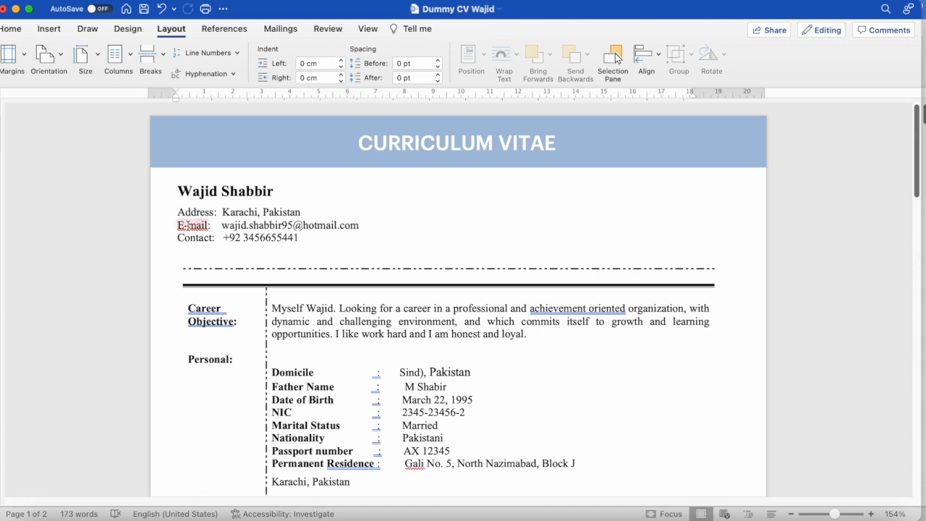
pyautogui.click(196, 238)
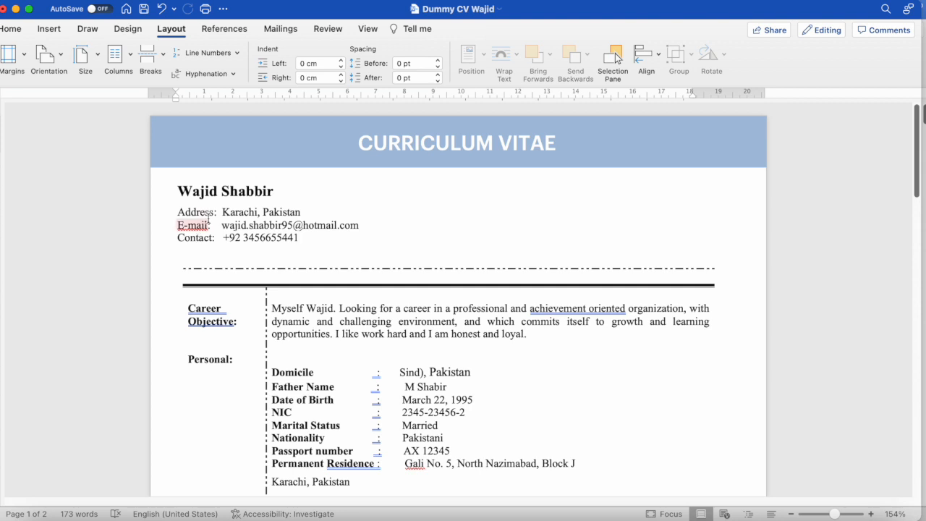
pyautogui.doubleClick(211, 212)
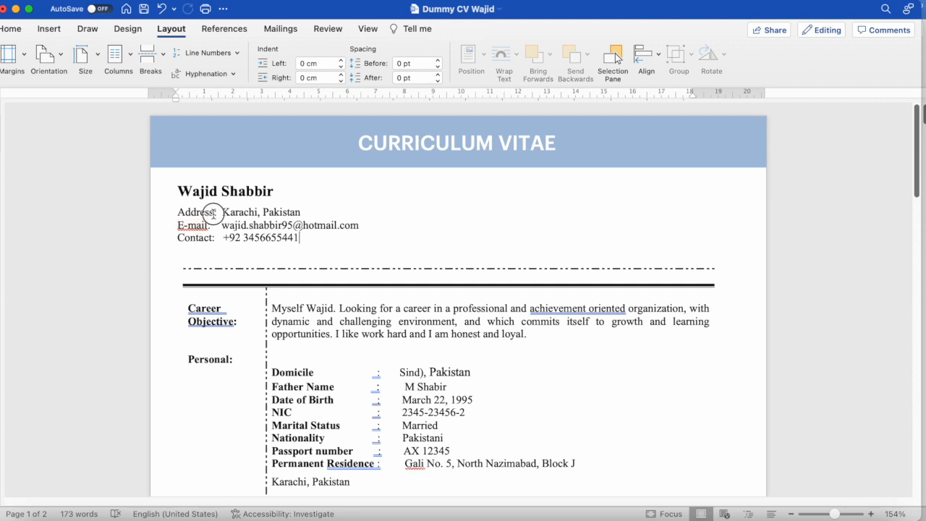
pyautogui.write('house')
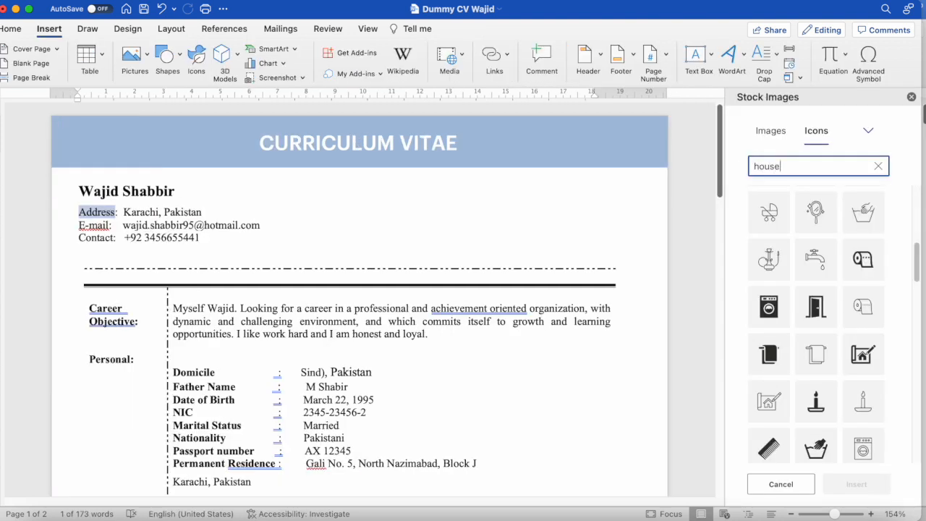
pyautogui.press('Return')
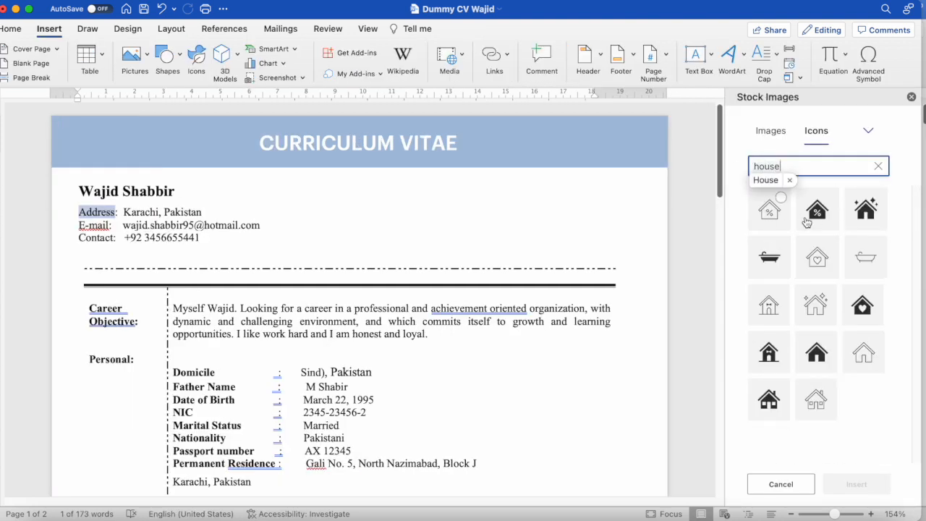
pyautogui.click(818, 355)
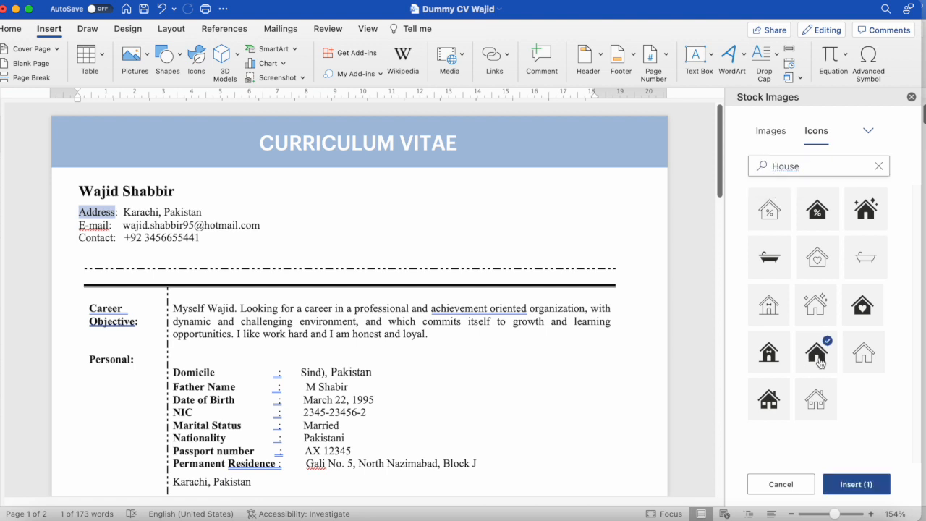
pyautogui.click(861, 485)
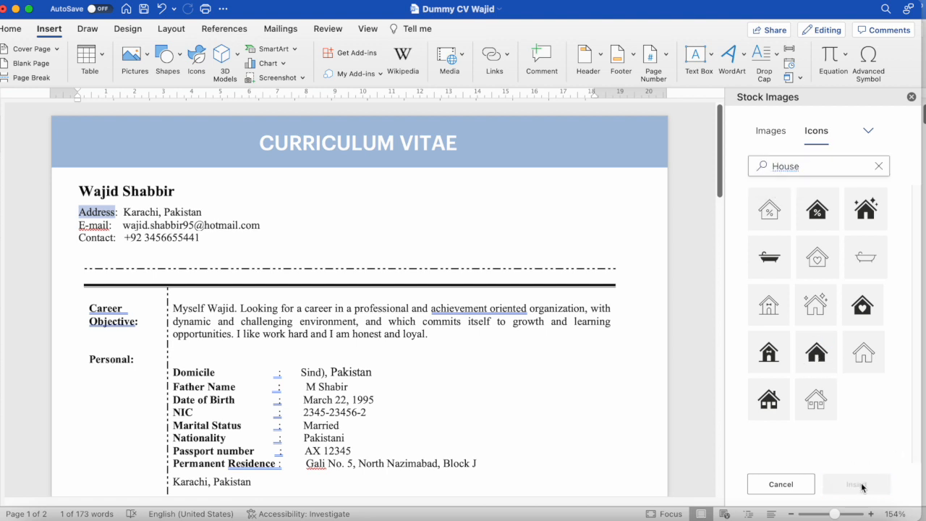
pyautogui.moveTo(151, 206); pyautogui.dragTo(76, 255)
# Insert a table with one row and six columns on a new line below the name heading.
pyautogui.click(166, 219)
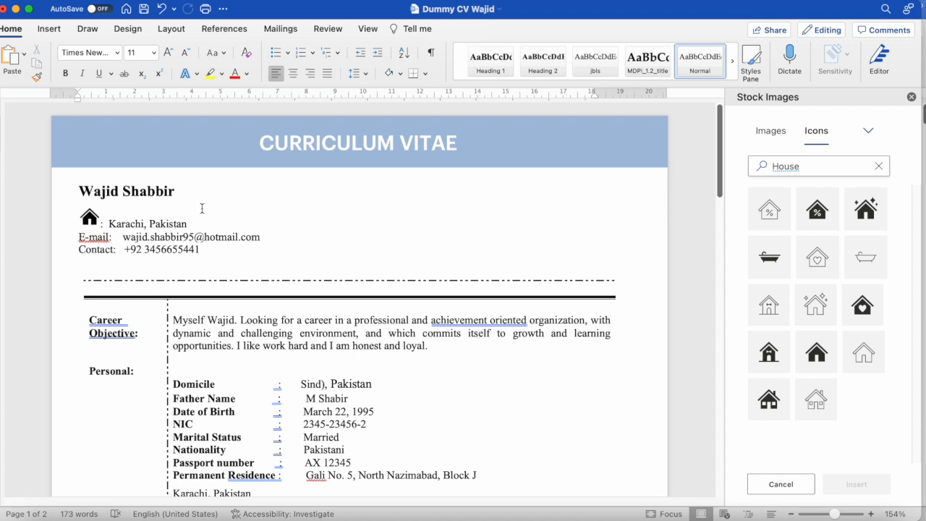
pyautogui.press('Return')
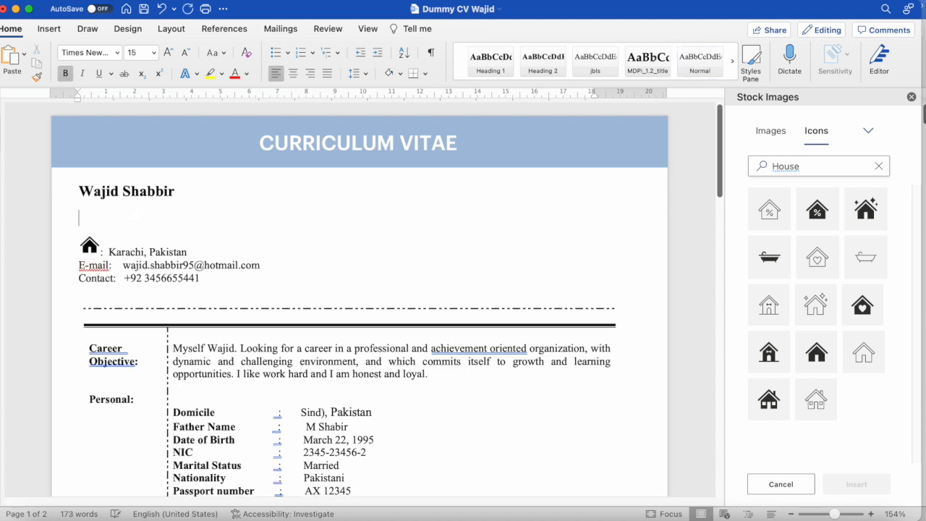
pyautogui.click(50, 29)
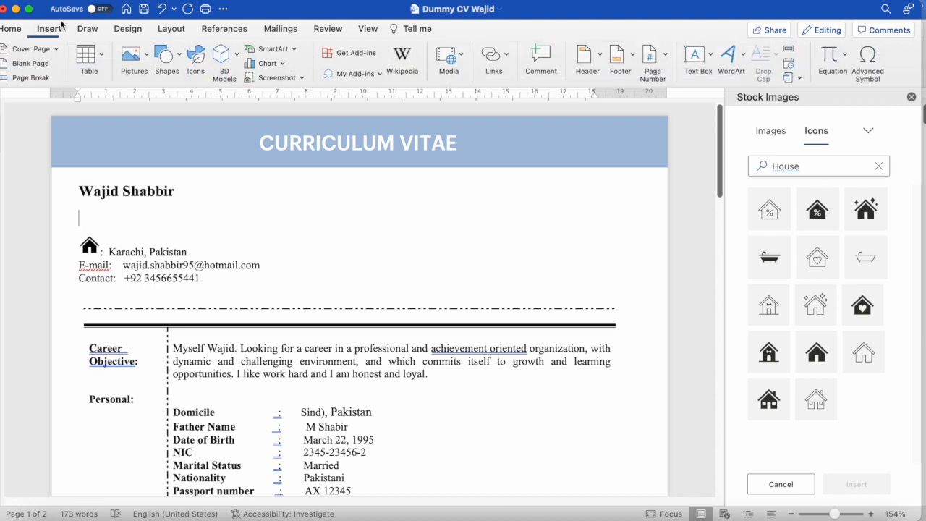
pyautogui.click(89, 63)
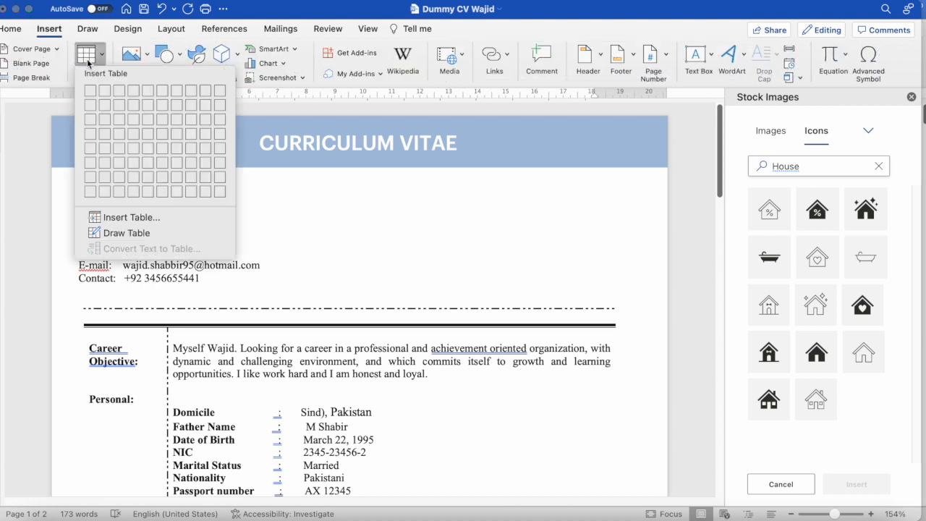
pyautogui.click(164, 90)
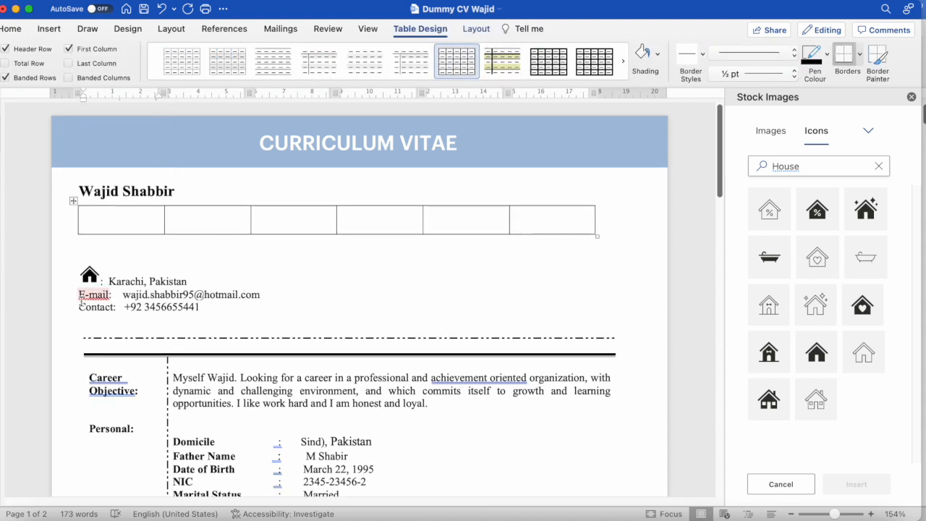
# Move the house icon and the address text into the table's first two cells and narrow both columns to fit.
pyautogui.moveTo(89, 275); pyautogui.dragTo(114, 220)
pyautogui.click(94, 218)
pyautogui.moveTo(175, 273); pyautogui.dragTo(196, 230)
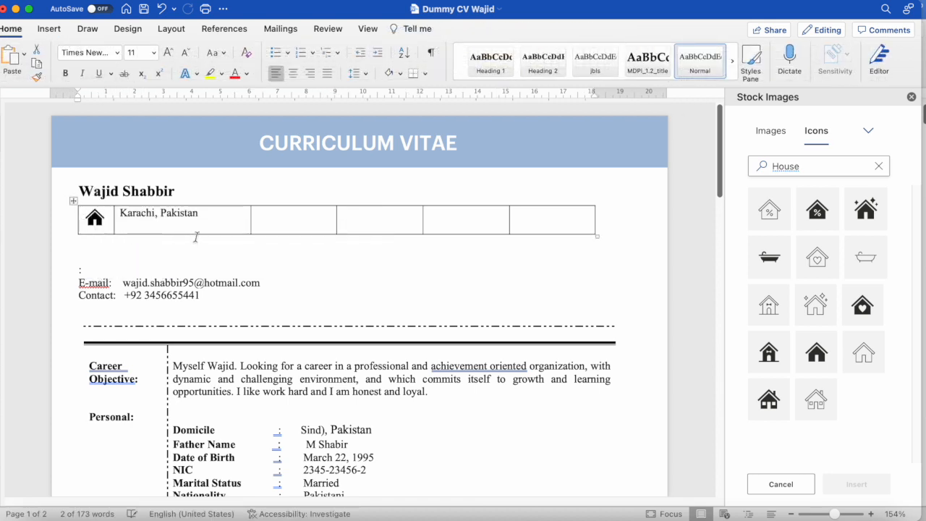
pyautogui.click(199, 229)
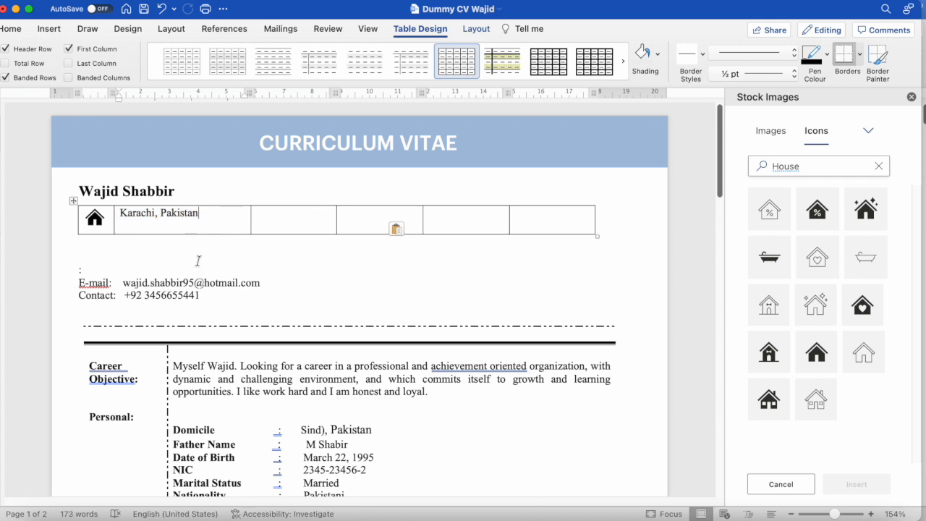
pyautogui.click(267, 207)
pyautogui.click(233, 212)
pyautogui.moveTo(251, 215); pyautogui.dragTo(214, 215)
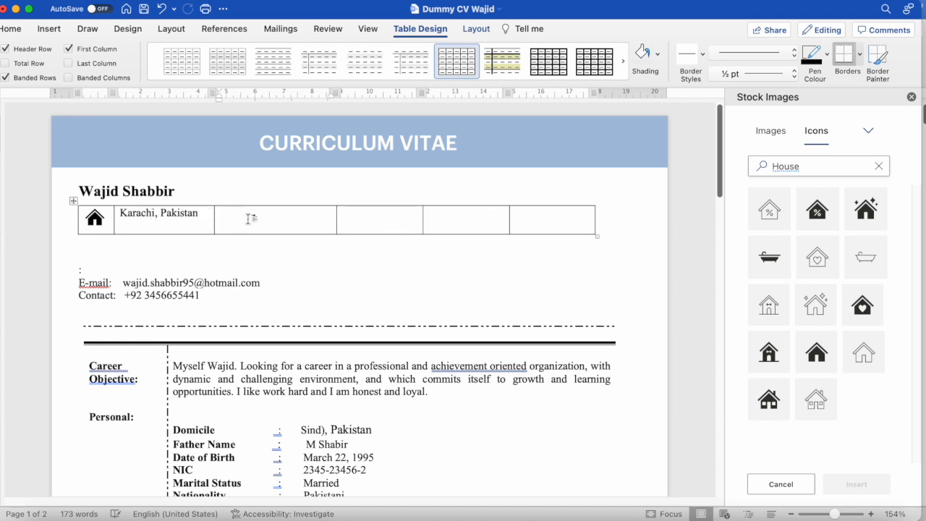
# Clear italic formatting from the whole contact table.
pyautogui.click(74, 203)
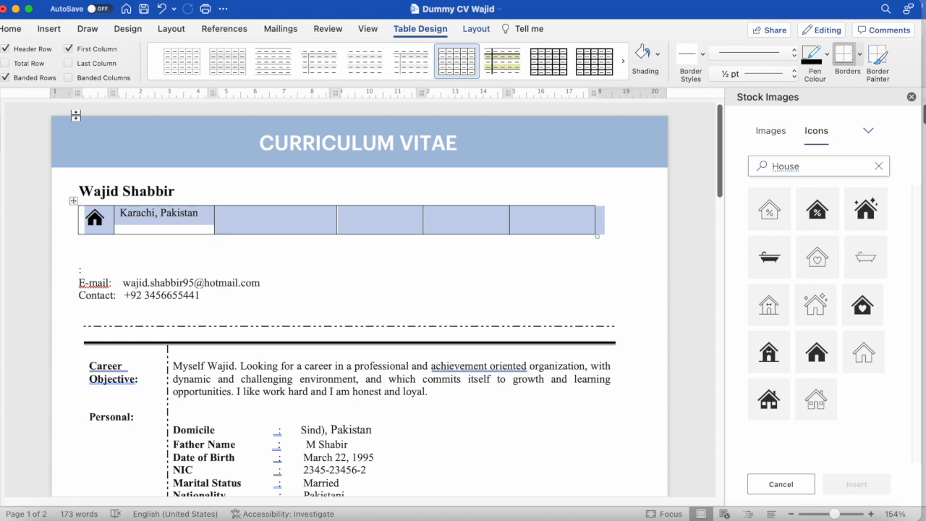
pyautogui.click(48, 29)
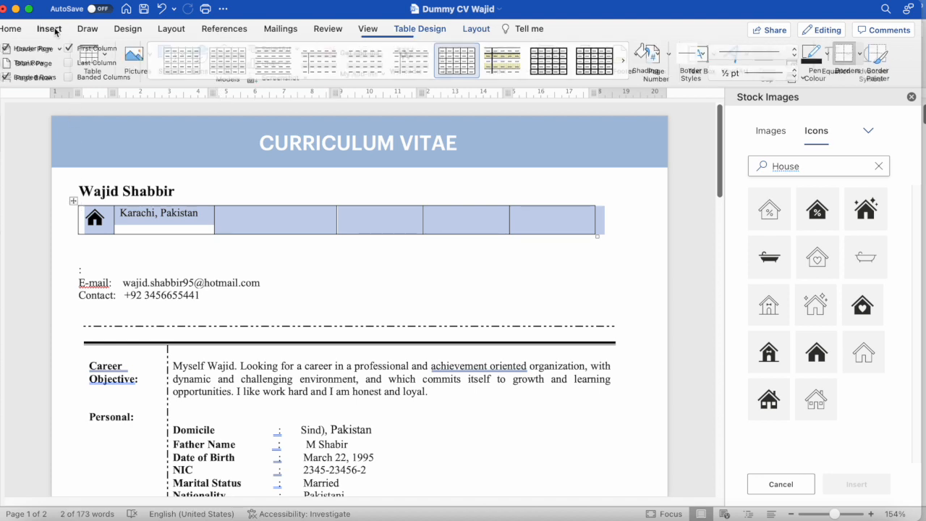
pyautogui.click(9, 29)
pyautogui.click(87, 73)
pyautogui.click(87, 73)
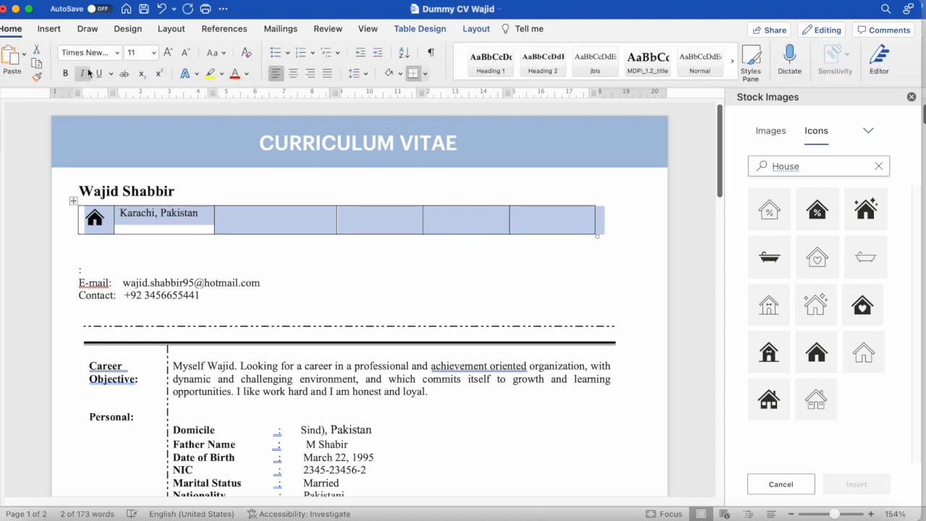
# Search the stock icons for "email" and insert the solid open envelope with the @ sign into the table's third cell.
pyautogui.click(278, 229)
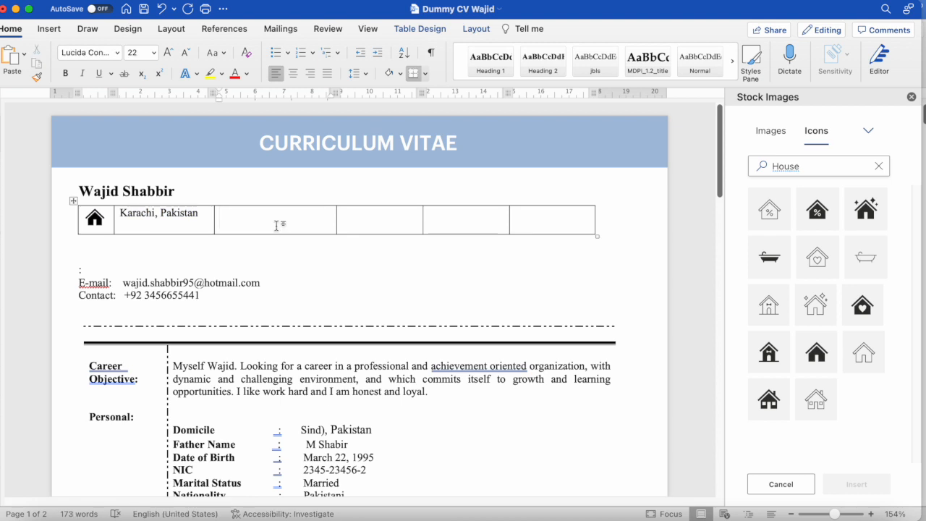
pyautogui.click(811, 167)
pyautogui.click(755, 166)
pyautogui.press('BackSpace')
pyautogui.press('BackSpace')
pyautogui.write('email')
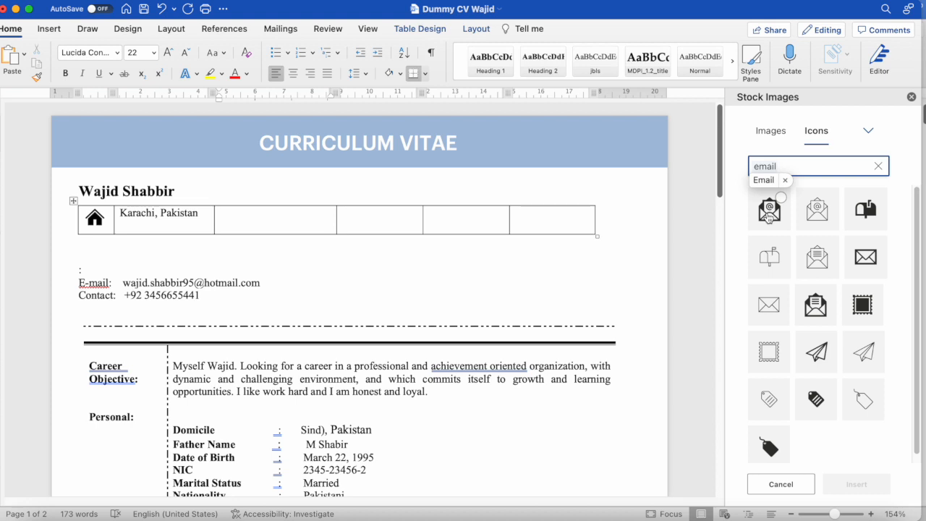
pyautogui.moveTo(769, 212); pyautogui.dragTo(245, 225)
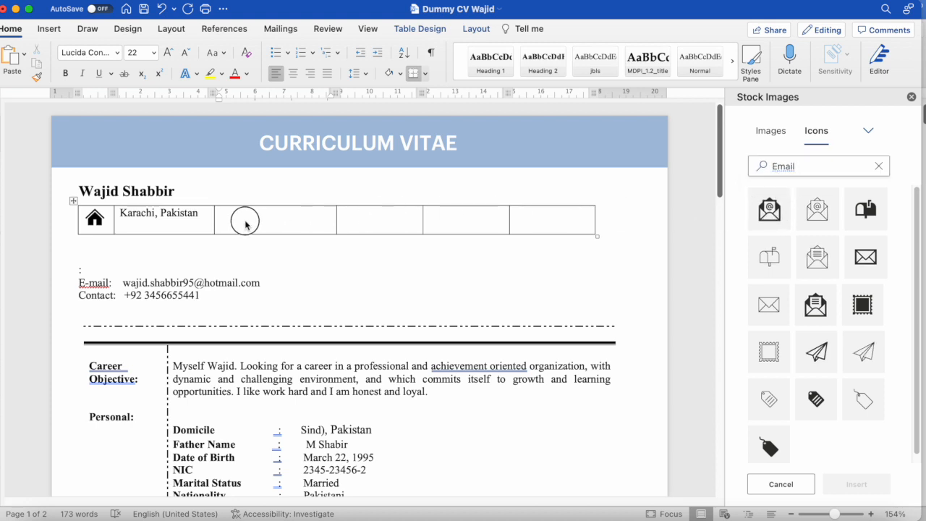
pyautogui.click(767, 223)
pyautogui.click(857, 485)
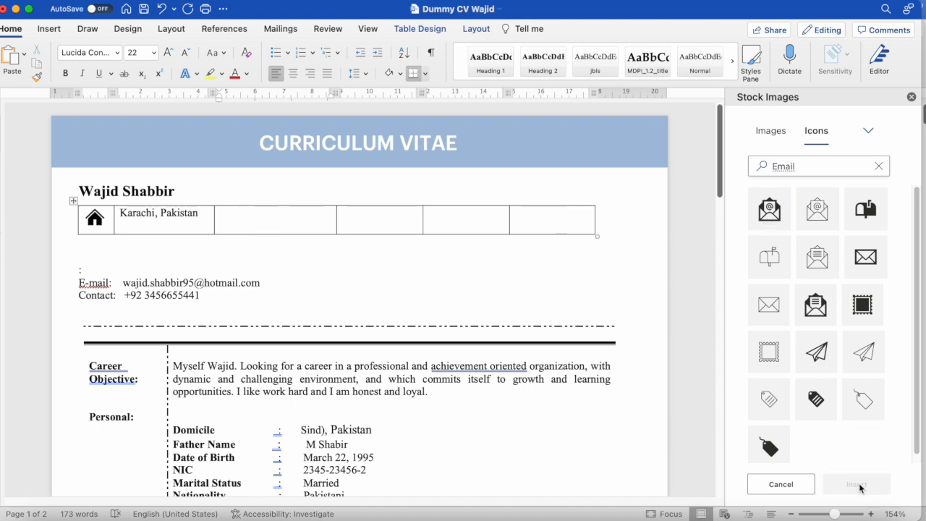
# Resize the envelope icon in the contact table to 0.78 cm high and 0.78 cm wide, matching the house icon.
pyautogui.moveTo(292, 281); pyautogui.dragTo(242, 227)
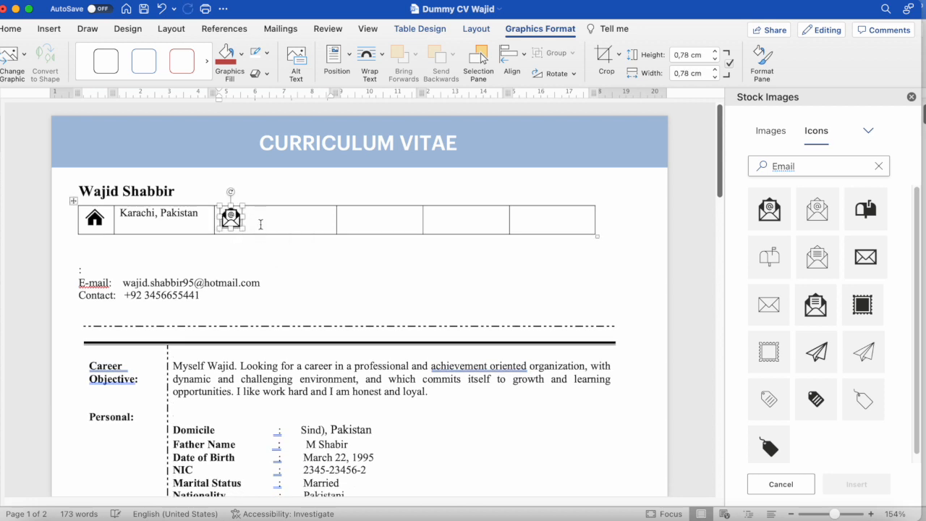
pyautogui.click(95, 220)
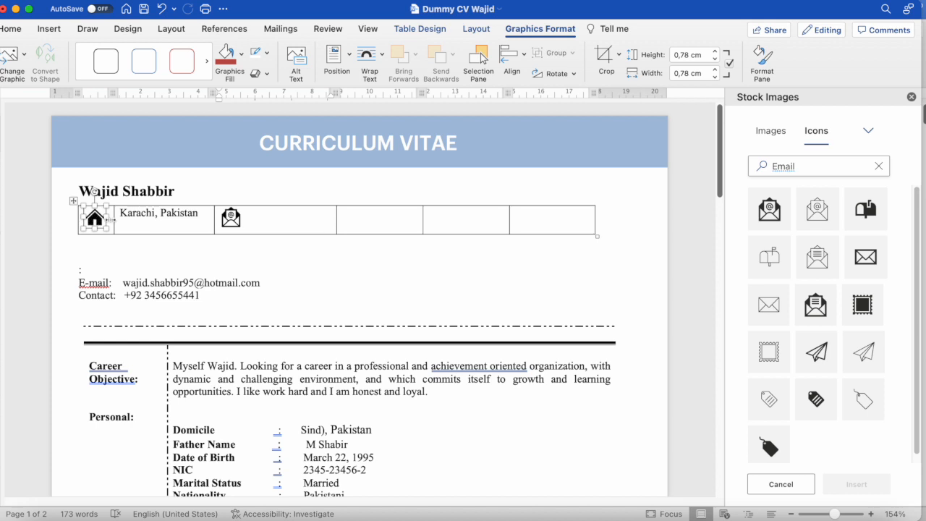
pyautogui.click(231, 217)
pyautogui.click(265, 222)
pyautogui.click(232, 219)
pyautogui.moveTo(243, 229); pyautogui.dragTo(248, 231)
pyautogui.click(92, 220)
pyautogui.click(233, 221)
pyautogui.click(715, 58)
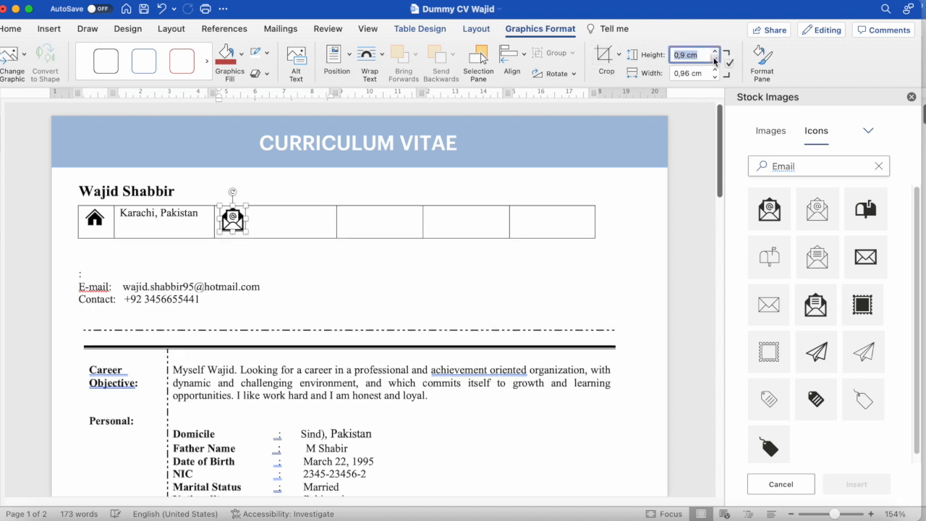
pyautogui.click(686, 55)
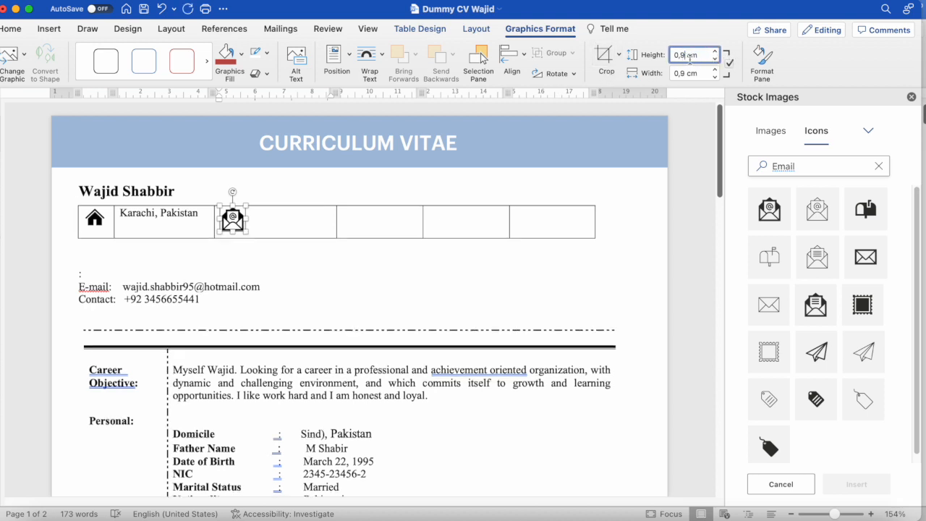
pyautogui.press('BackSpace')
pyautogui.click(686, 73)
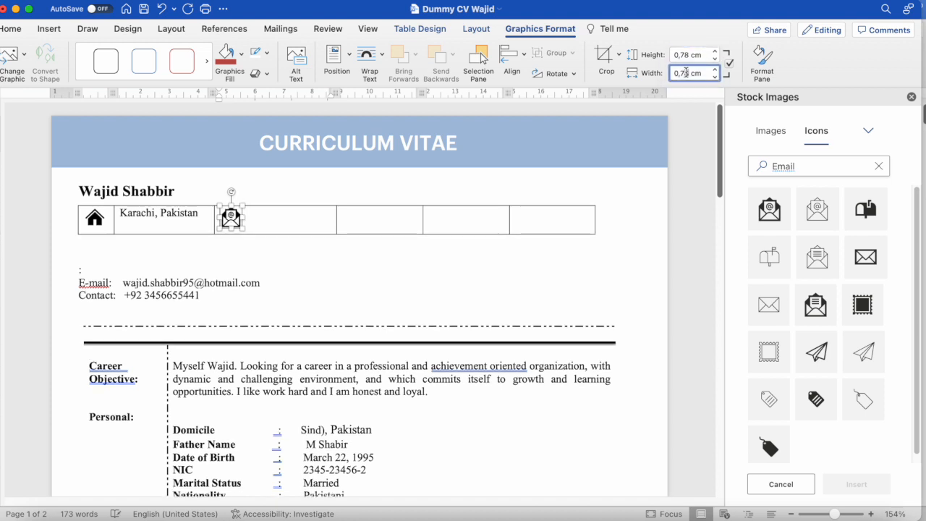
# Narrow the envelope icon's column to fit and move the e-mail address from the lines below into the fourth cell.
pyautogui.click(319, 216)
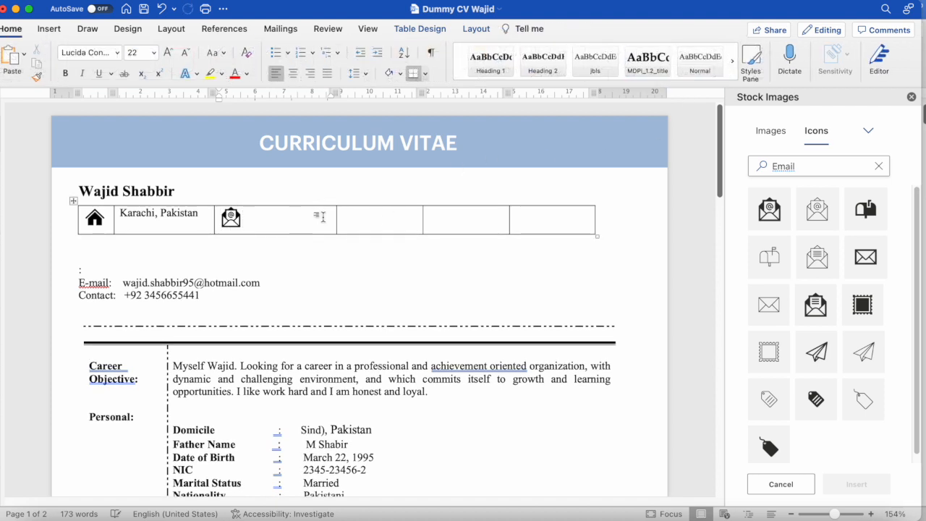
pyautogui.moveTo(337, 216); pyautogui.dragTo(250, 217)
pyautogui.moveTo(261, 287); pyautogui.dragTo(299, 227)
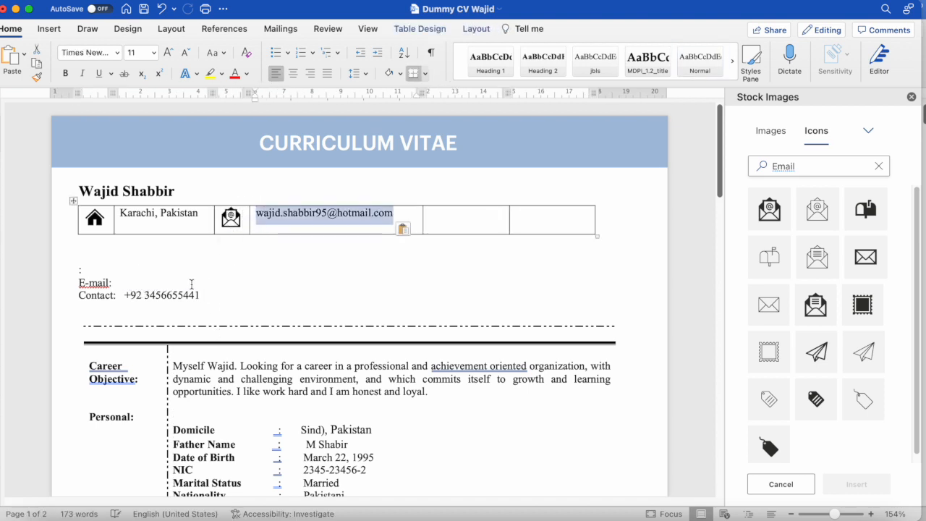
# Search the stock icons for "mobile" and insert the solid smartphone icon into the table's fifth cell.
pyautogui.click(803, 165)
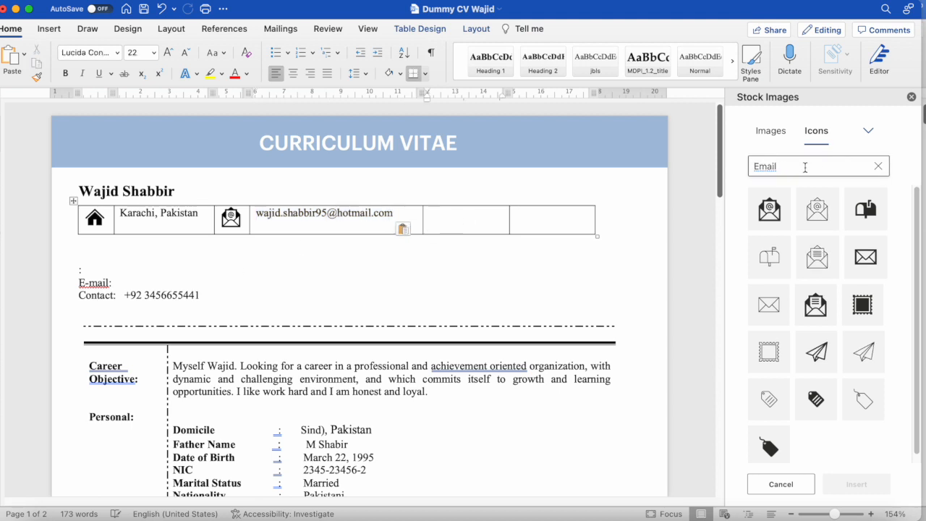
pyautogui.press('BackSpace')
pyautogui.press('BackSpace')
pyautogui.press('BackSpace')
pyautogui.press('BackSpace')
pyautogui.press('BackSpace')
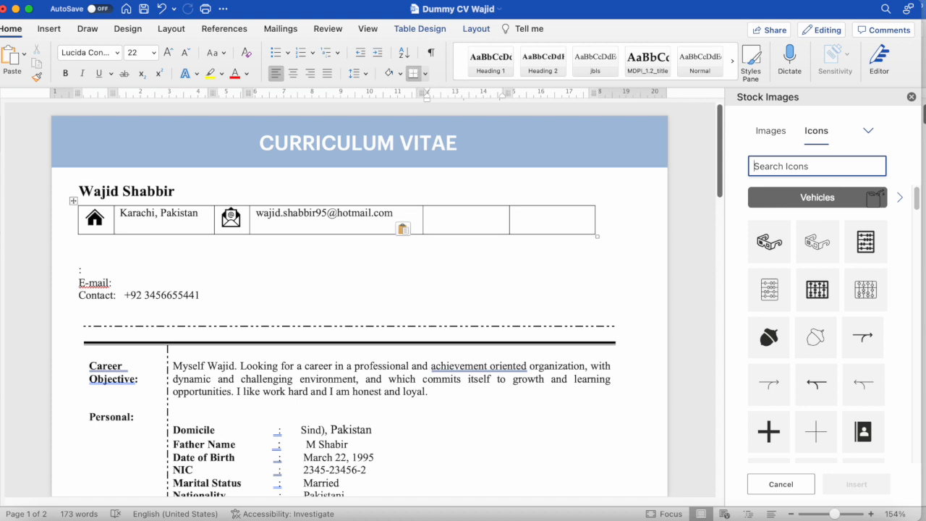
pyautogui.write('mobile')
pyautogui.press('Return')
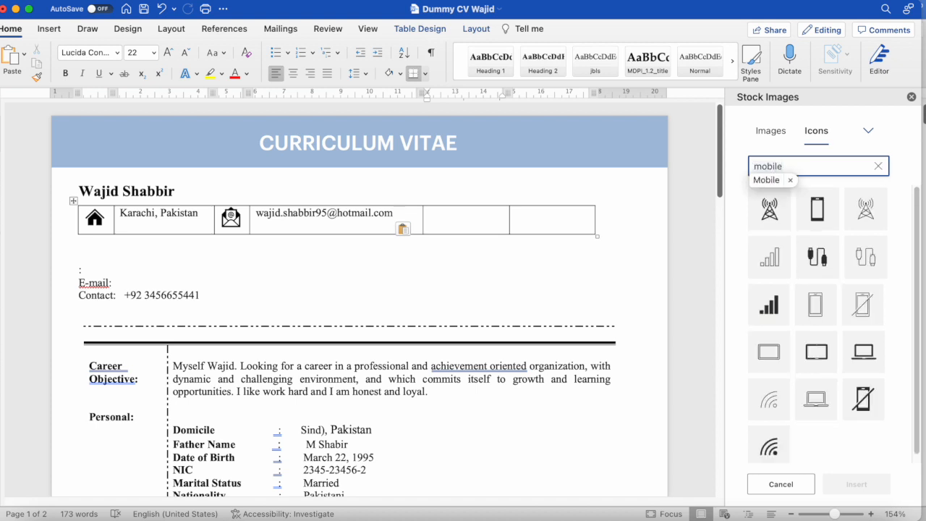
pyautogui.click(828, 207)
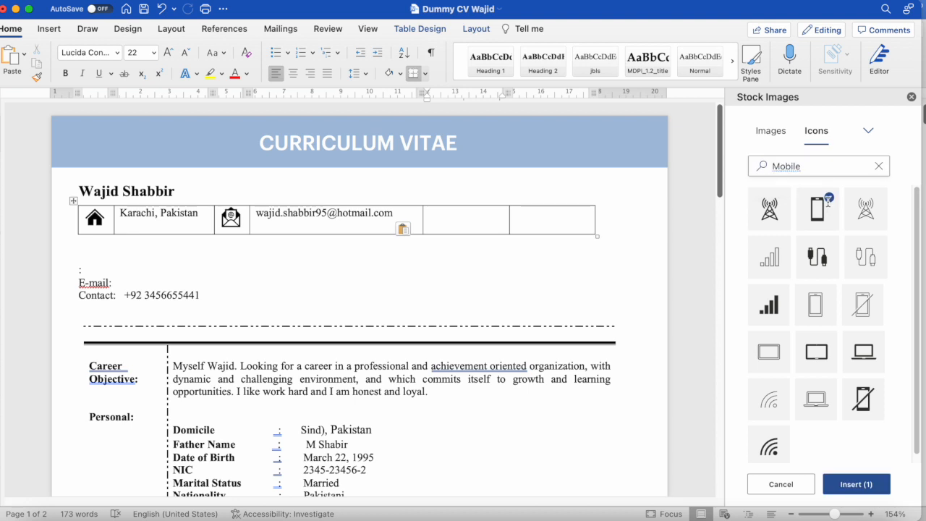
pyautogui.click(854, 488)
# Set the smartphone icon's height to 0.78 cm with its proportions kept.
pyautogui.click(699, 57)
pyautogui.moveTo(704, 60); pyautogui.dragTo(660, 60)
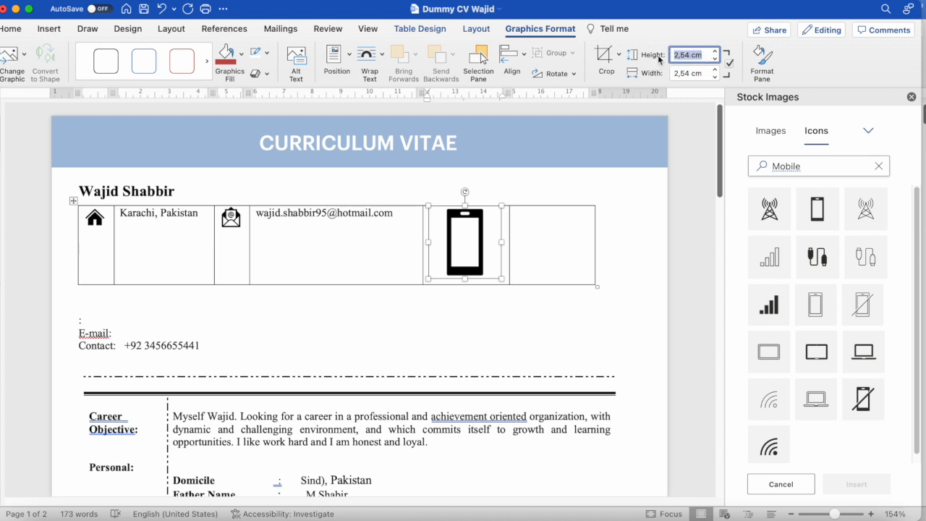
pyautogui.write('0,78')
pyautogui.press('Return')
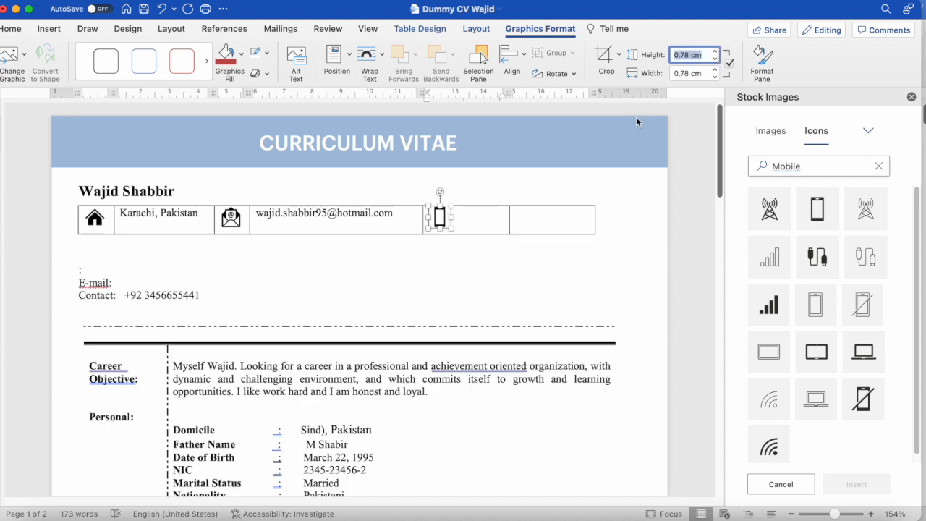
# Move the contact phone number into the table's last cell and narrow the smartphone icon's column to fit.
pyautogui.click(563, 218)
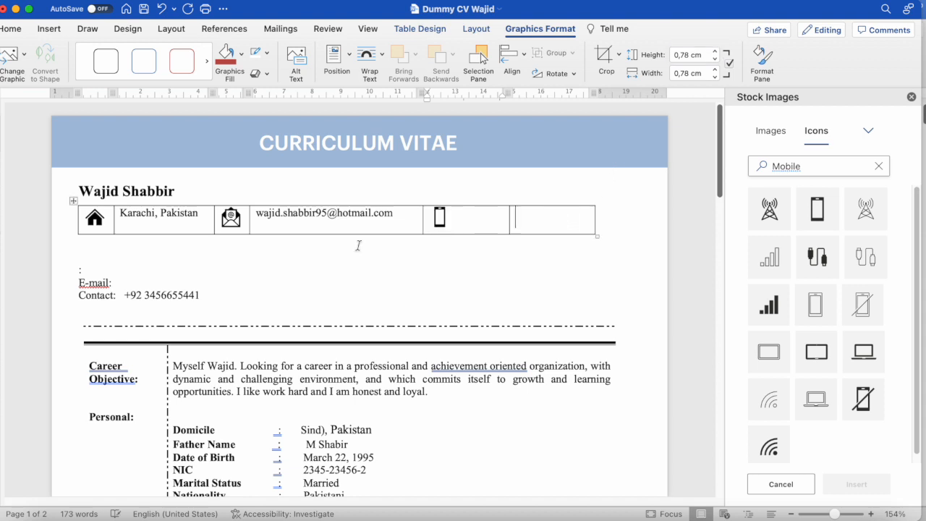
pyautogui.moveTo(200, 296); pyautogui.dragTo(457, 217)
# Align the contents of the whole contact table centre-left so the text is vertically centred beside the icons.
pyautogui.click(71, 201)
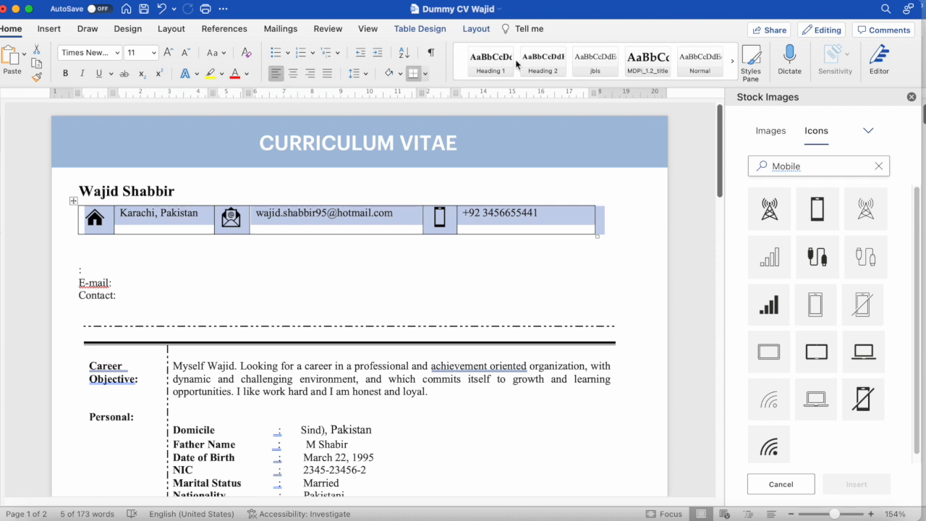
pyautogui.click(482, 29)
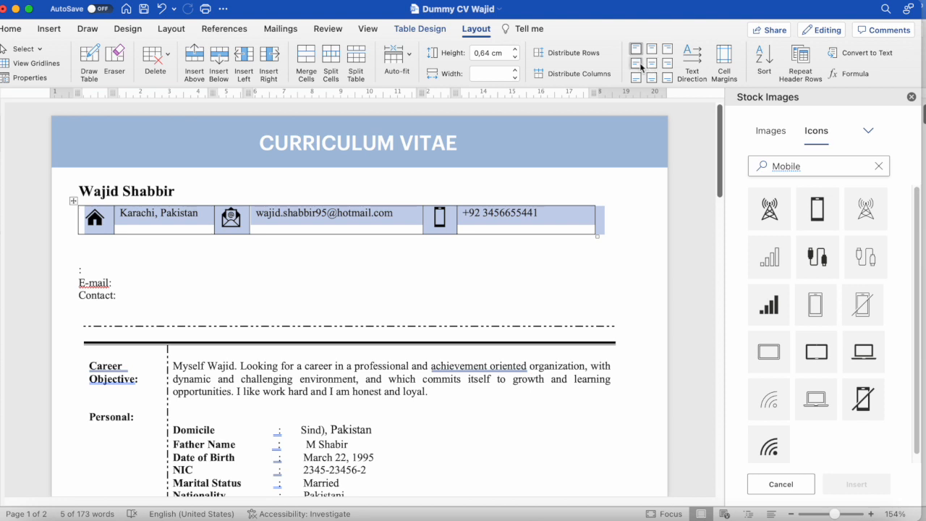
pyautogui.click(639, 65)
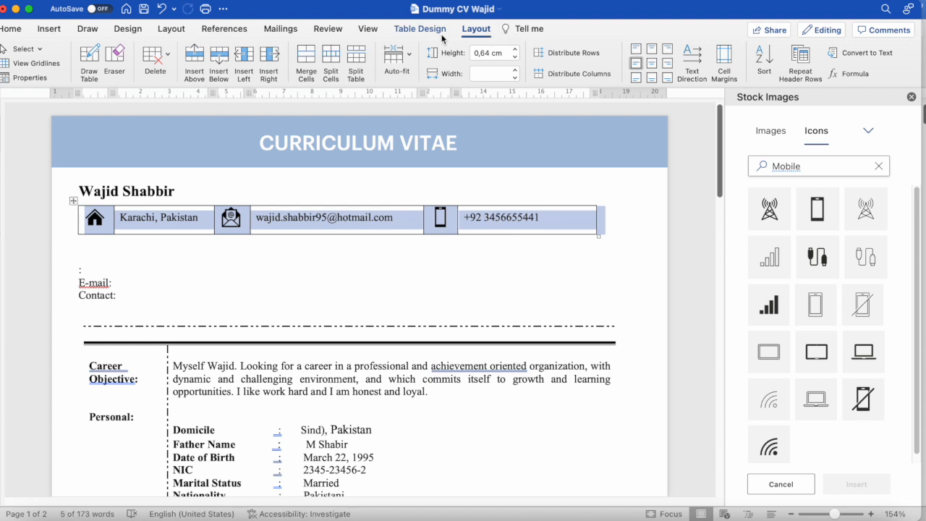
# Remove all borders from the contact table.
pyautogui.click(423, 29)
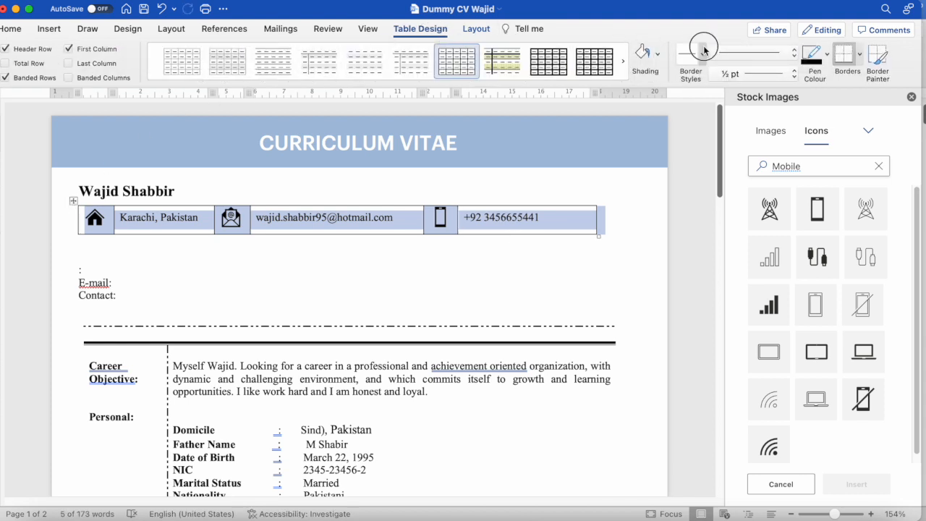
pyautogui.click(704, 52)
pyautogui.click(704, 52)
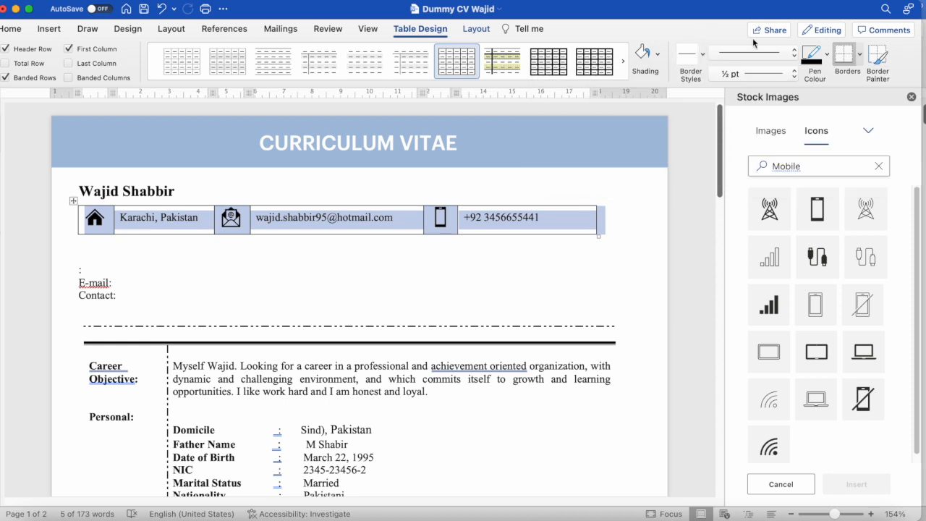
pyautogui.click(855, 57)
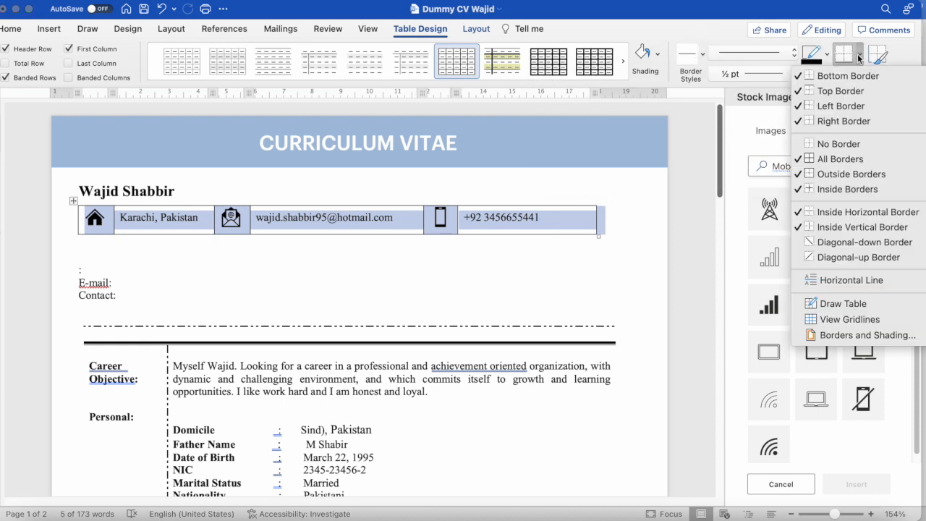
pyautogui.click(839, 142)
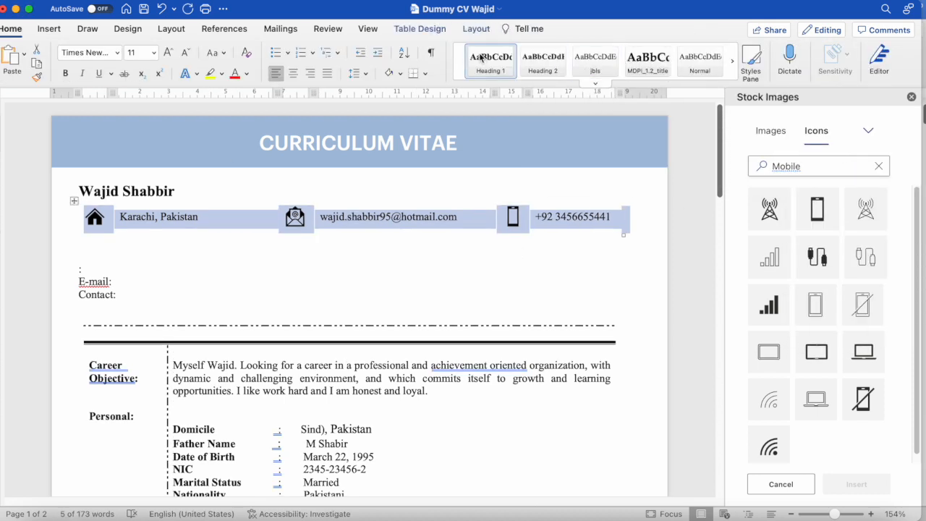
# Add only a top border and a bottom border to the contact table.
pyautogui.click(432, 31)
pyautogui.click(860, 57)
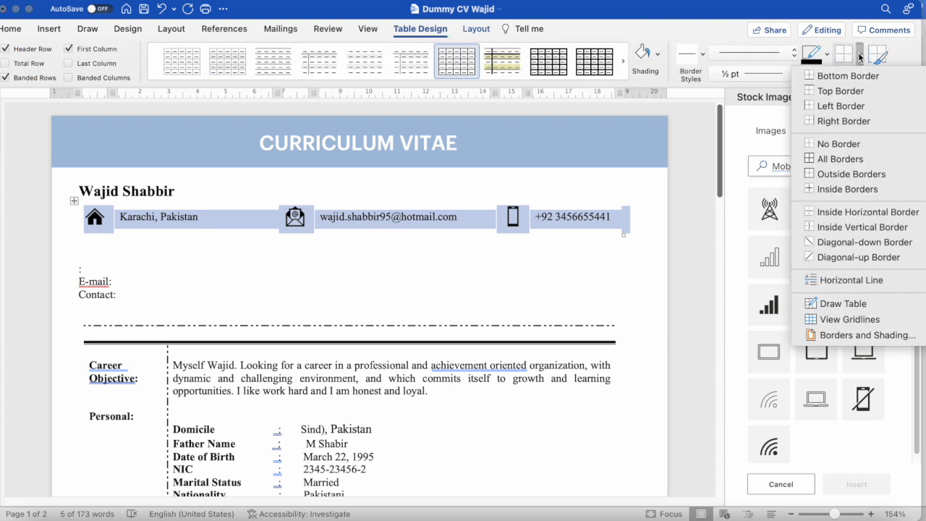
pyautogui.click(854, 90)
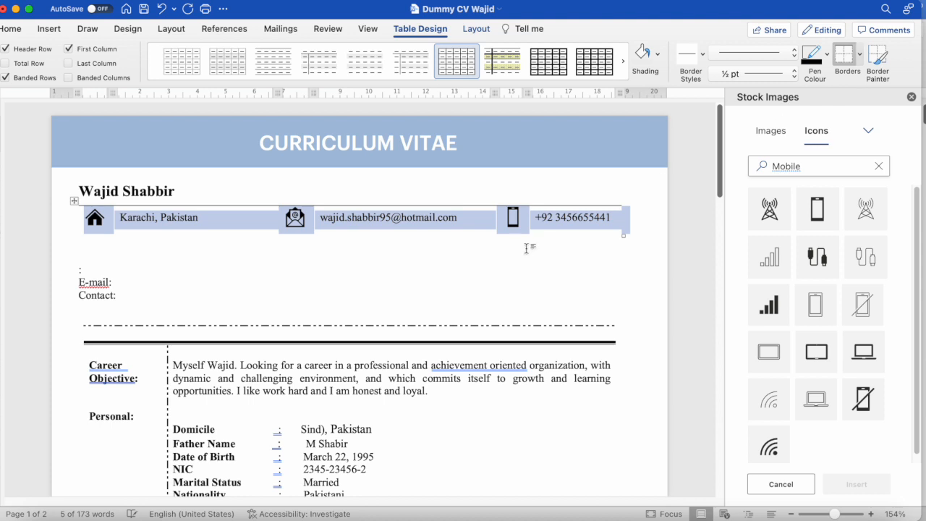
pyautogui.click(526, 265)
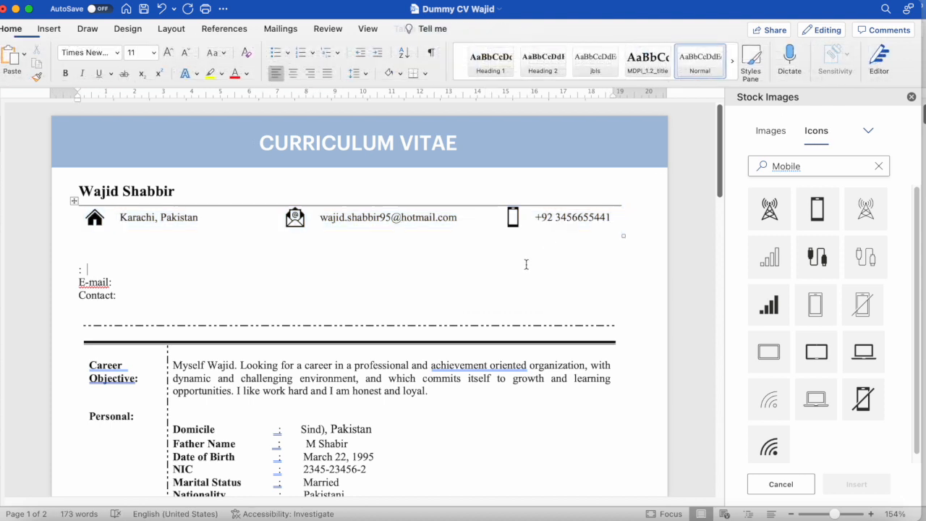
pyautogui.click(75, 202)
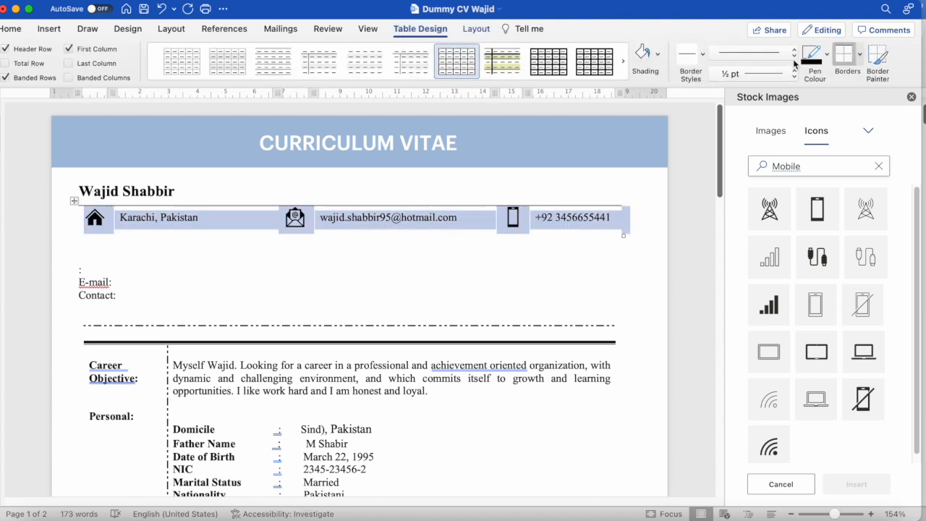
pyautogui.click(859, 54)
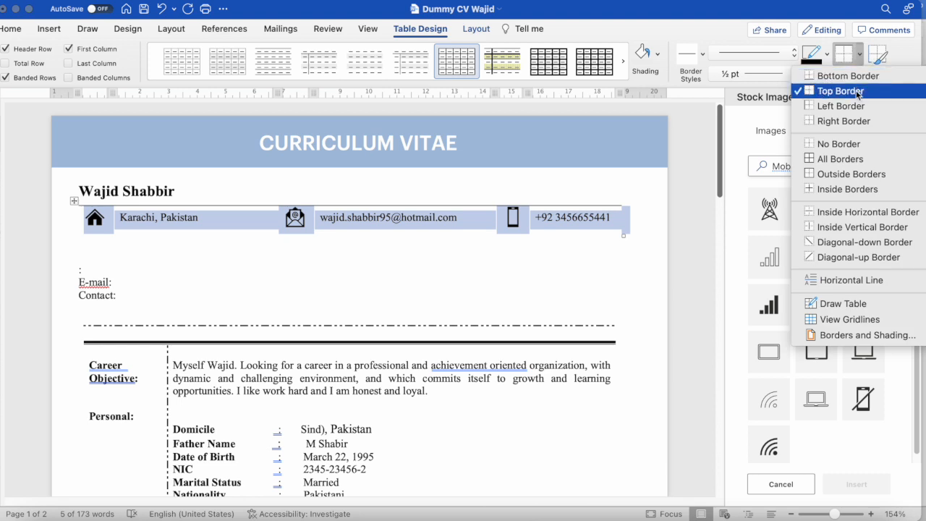
pyautogui.click(847, 76)
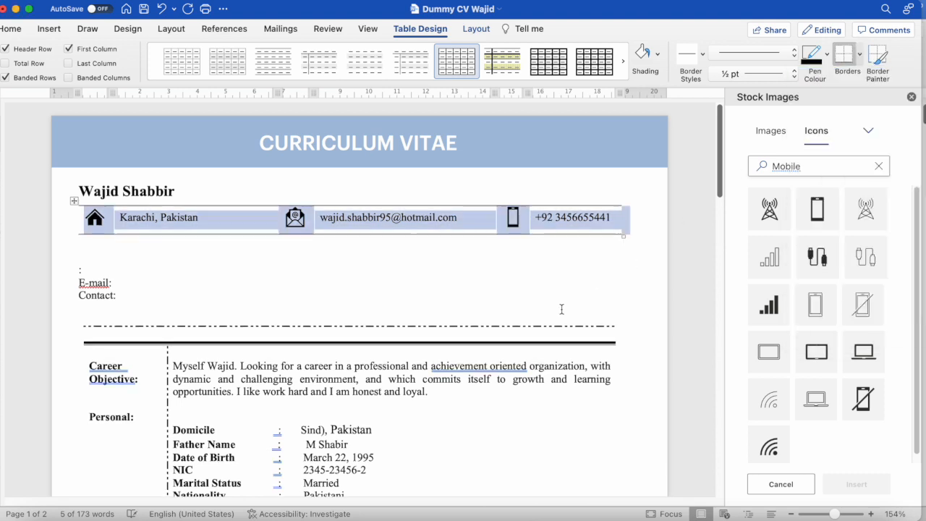
pyautogui.click(562, 275)
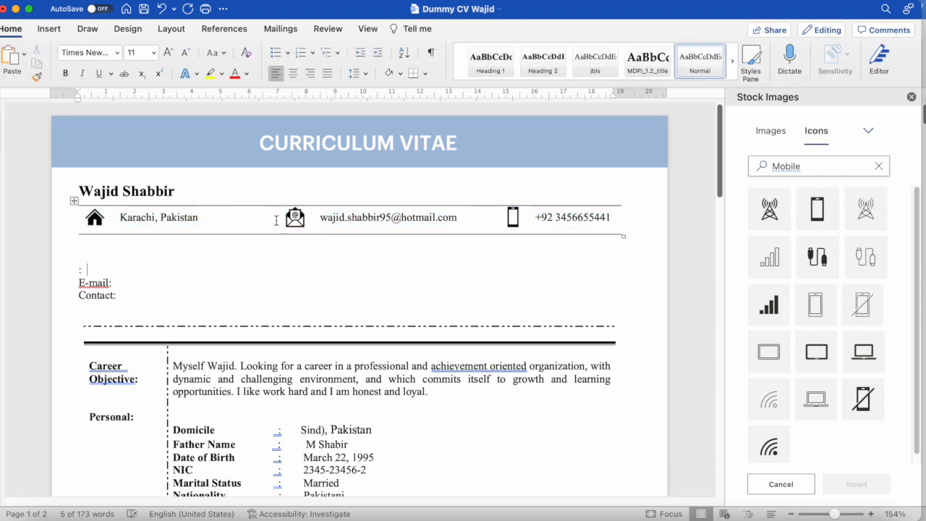
# Shift the envelope icon and the e-mail address slightly closer to the address text by adjusting their column boundaries.
pyautogui.moveTo(278, 221)
pyautogui.mouseDown()
pyautogui.moveTo(268, 218)
pyautogui.moveTo(299, 217)
pyautogui.mouseUp()
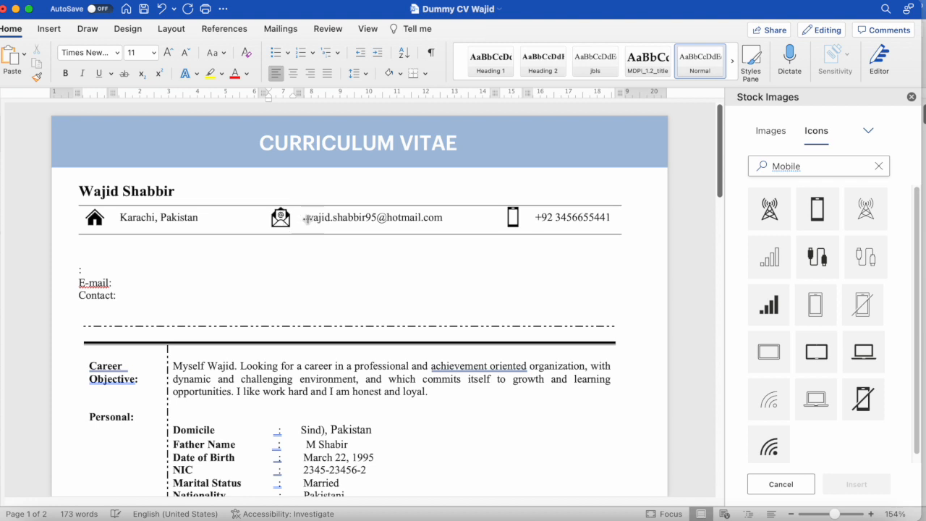
pyautogui.click(337, 256)
pyautogui.click(368, 232)
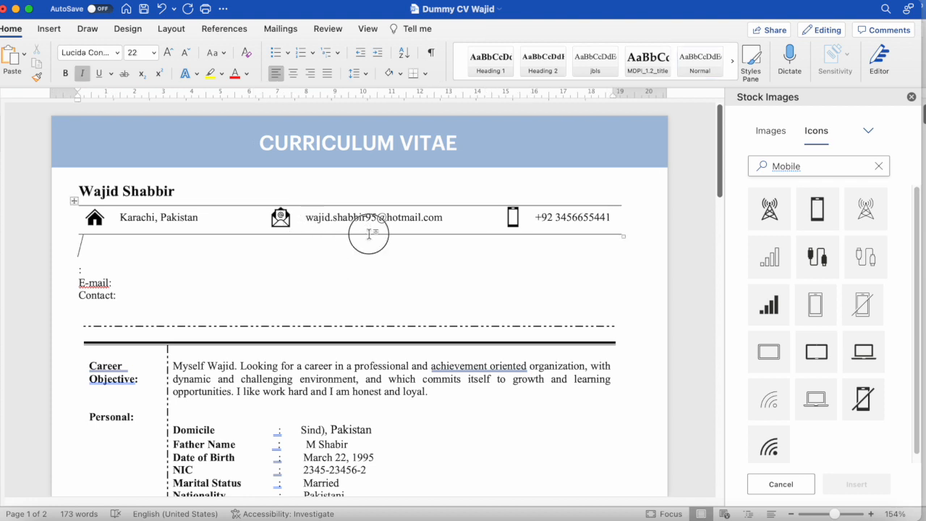
pyautogui.click(368, 232)
pyautogui.click(371, 218)
# Set the paragraph spacing after to 0 pt for the whole contact table.
pyautogui.click(70, 199)
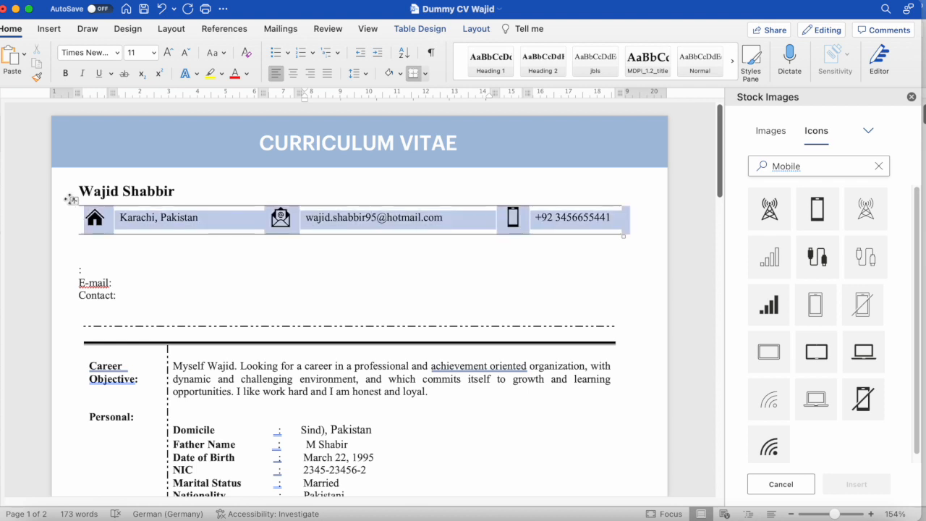
pyautogui.click(172, 29)
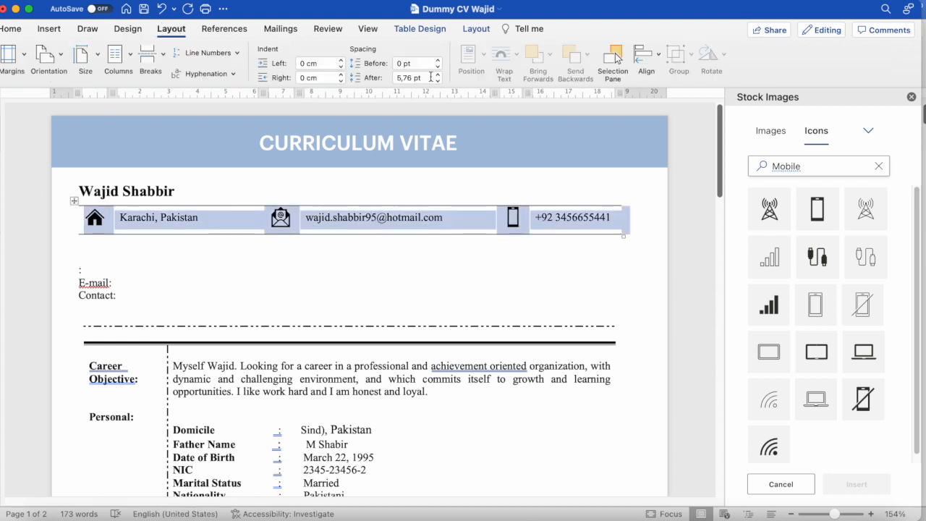
pyautogui.click(437, 81)
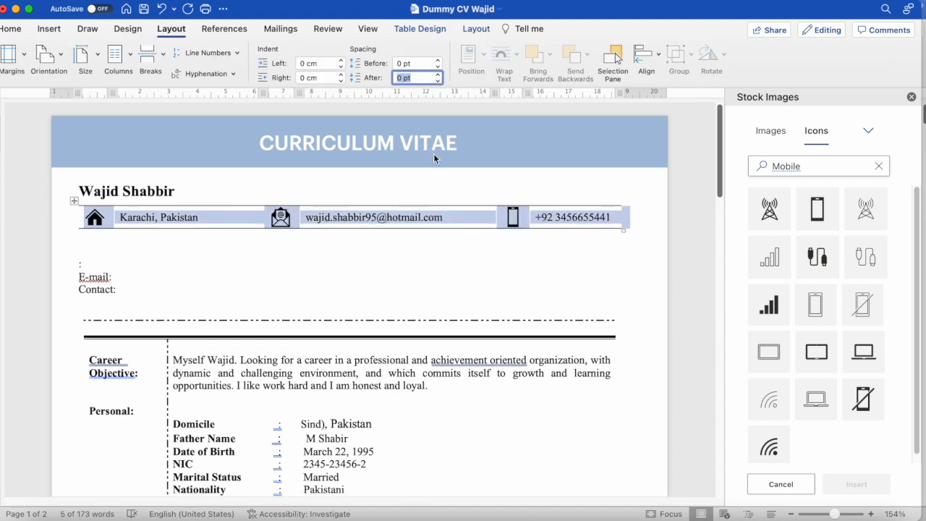
pyautogui.click(402, 254)
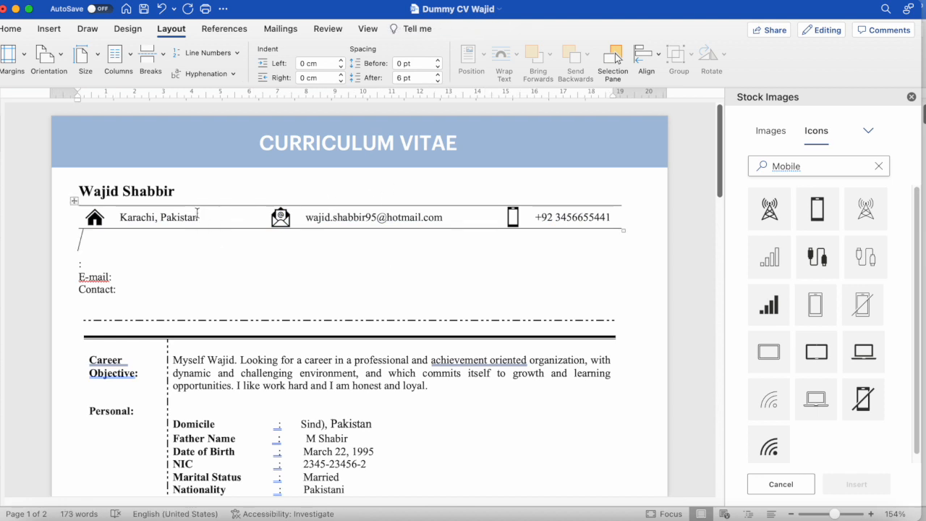
# Replace the leftover address, e-mail and contact label lines below the contact table with a new line reading "Key Skills".
pyautogui.moveTo(79, 238); pyautogui.dragTo(149, 293)
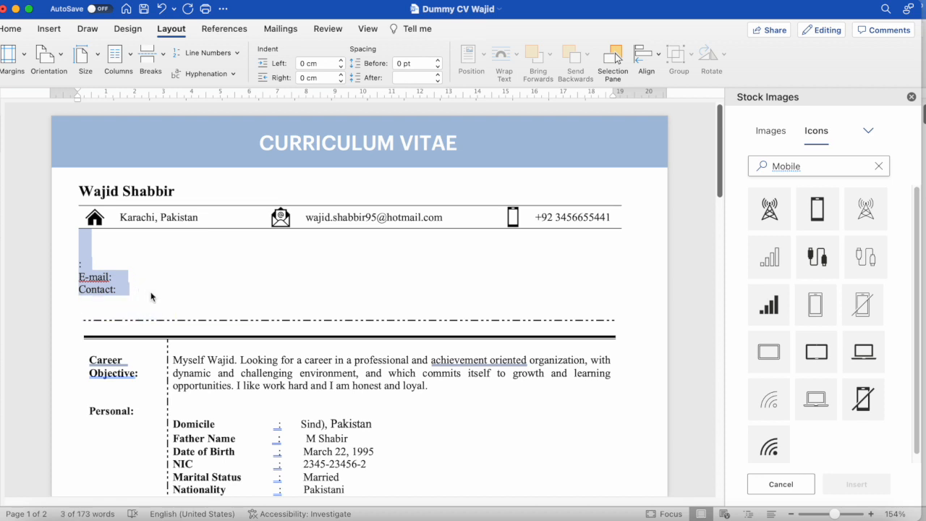
pyautogui.press('BackSpace')
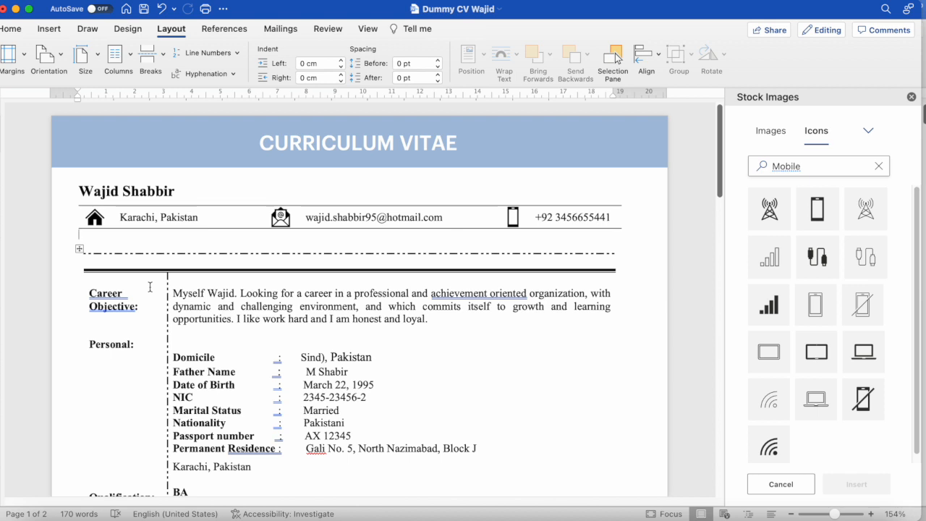
pyautogui.press('Return')
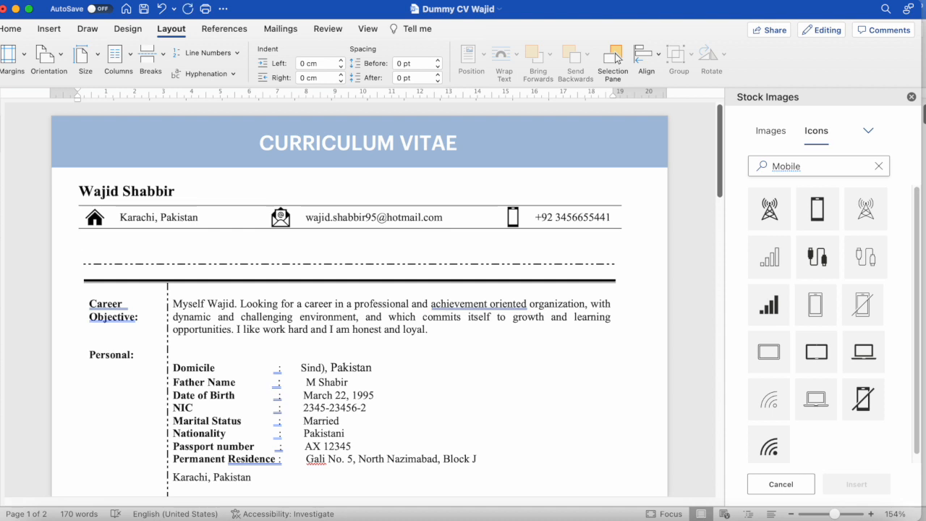
pyautogui.write('Key Skills')
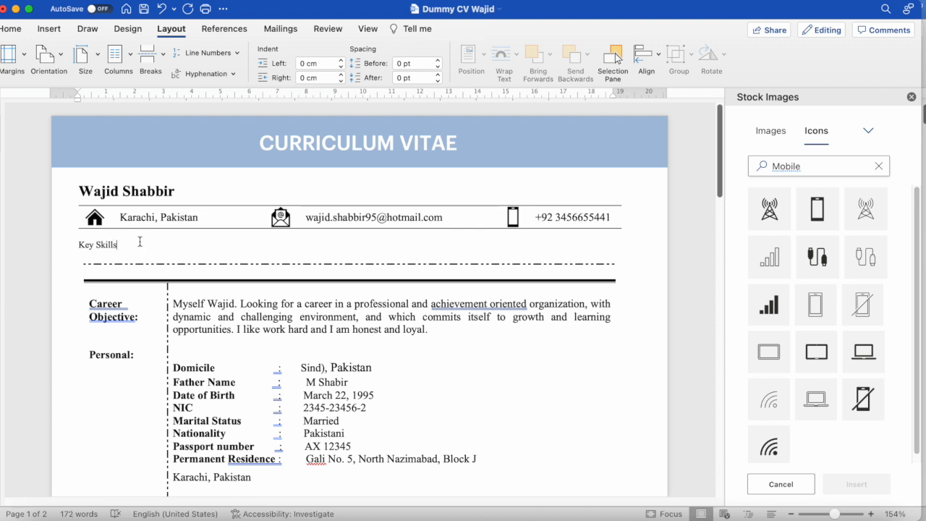
# Apply the Heading 1 style to the "Key Skills" line.
pyautogui.moveTo(138, 241); pyautogui.dragTo(82, 240)
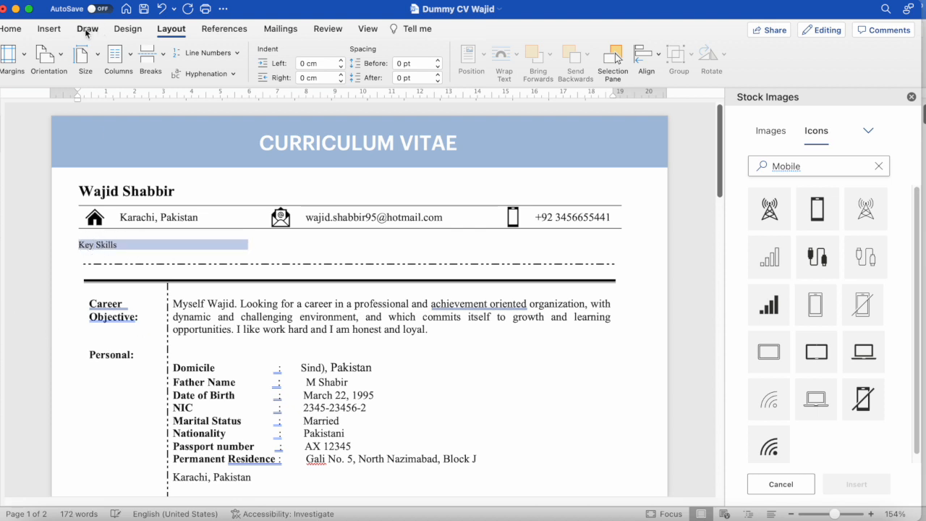
pyautogui.click(43, 29)
pyautogui.click(11, 29)
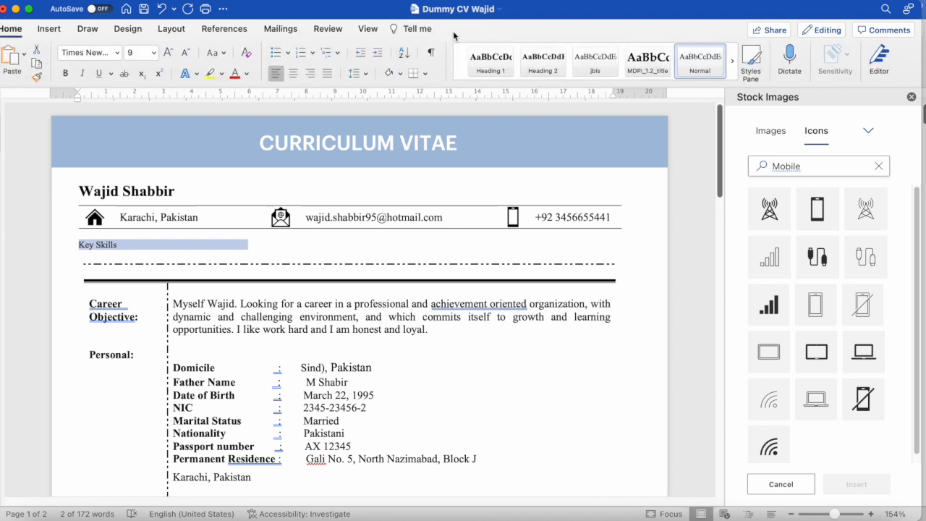
pyautogui.click(475, 58)
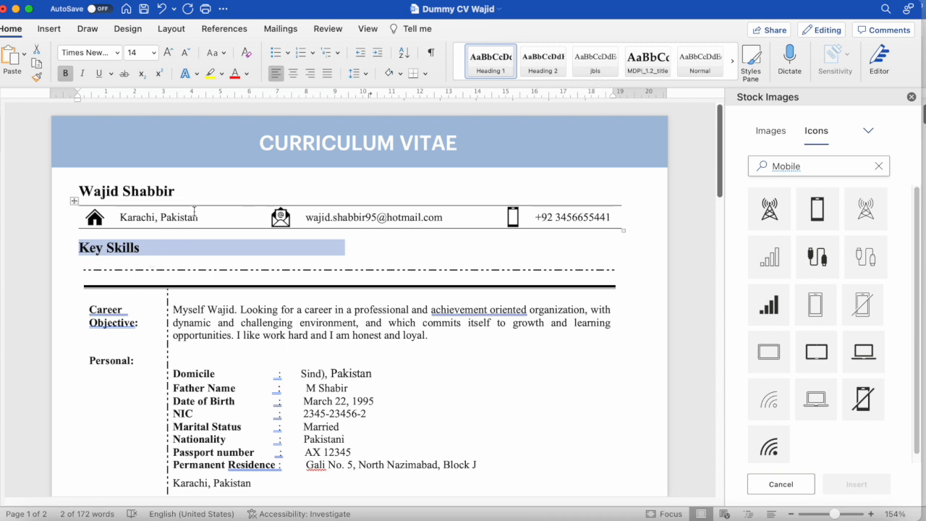
# Increase the font size of the candidate's name above the contact table to 18 pt.
pyautogui.moveTo(191, 195); pyautogui.dragTo(79, 192)
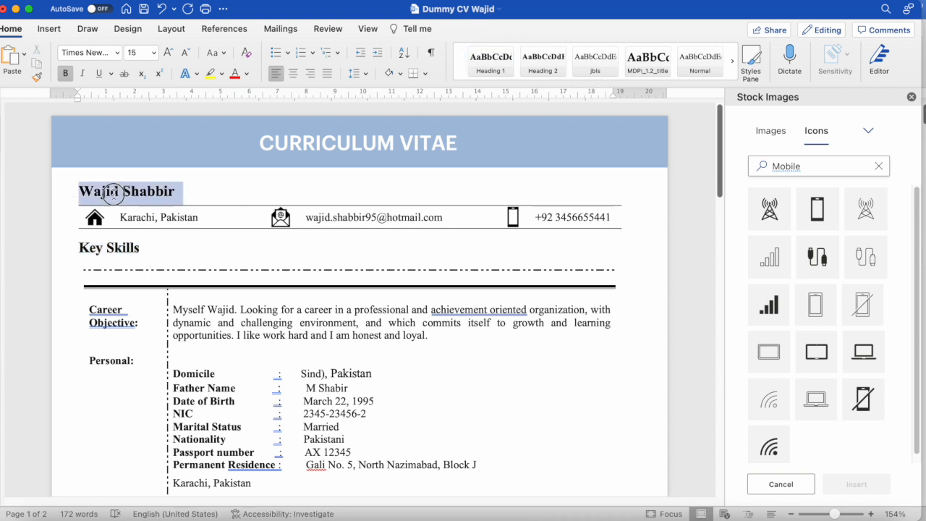
pyautogui.click(113, 247)
pyautogui.moveTo(176, 191); pyautogui.dragTo(74, 192)
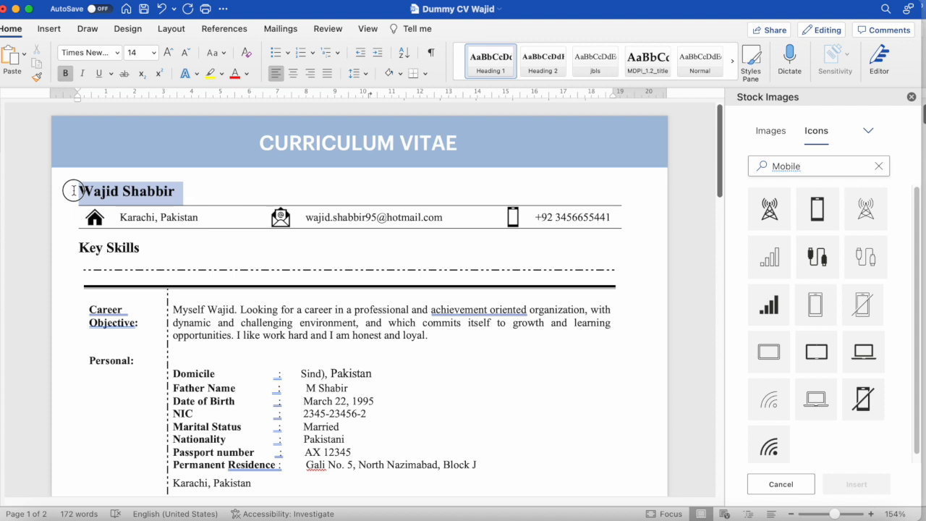
pyautogui.click(168, 54)
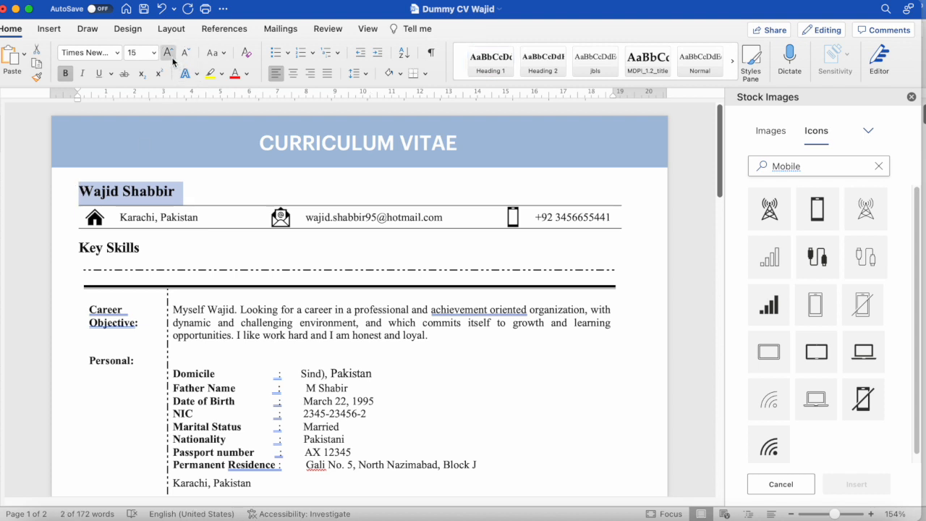
pyautogui.click(170, 56)
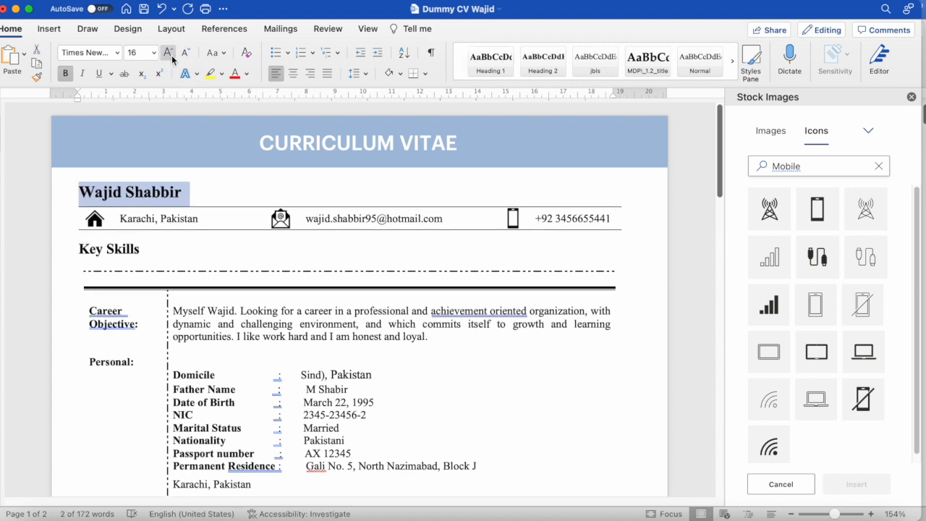
pyautogui.click(171, 55)
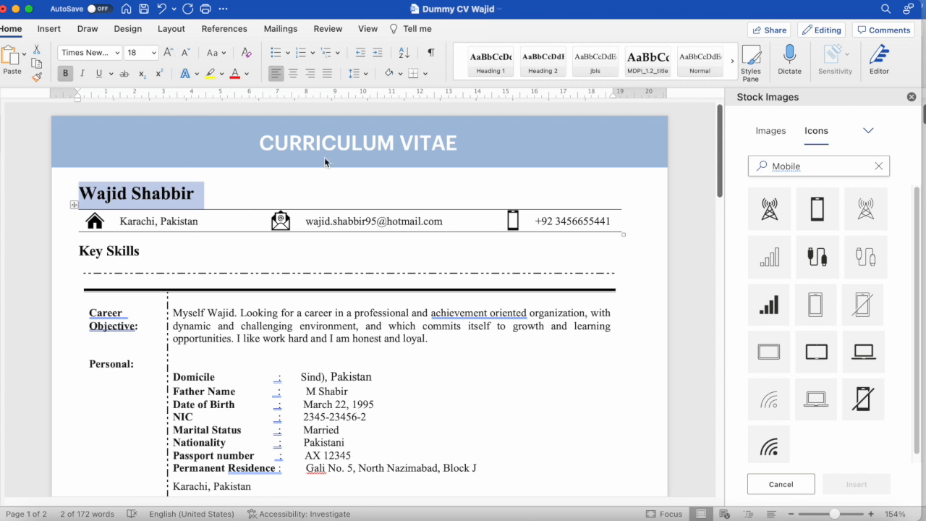
pyautogui.click(207, 194)
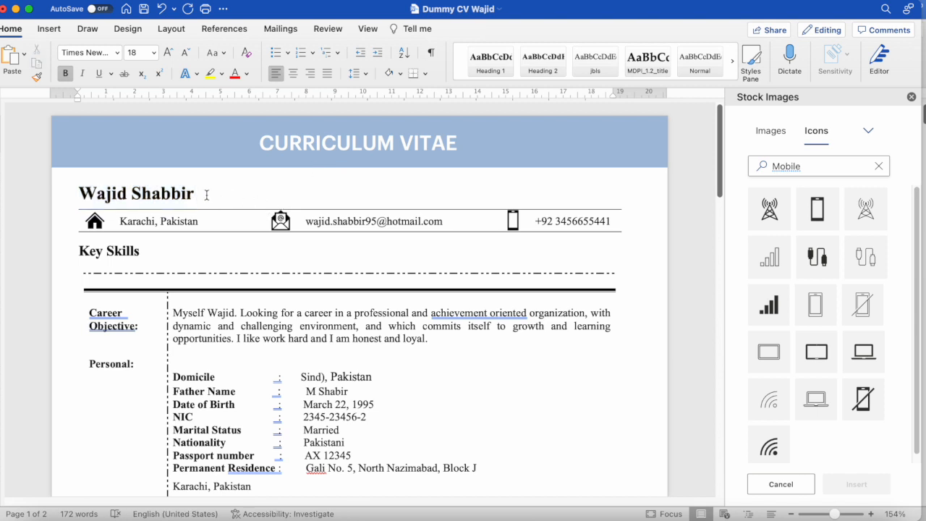
# Change the font of the entire document text to Graphik Regular.
pyautogui.press('super+a')
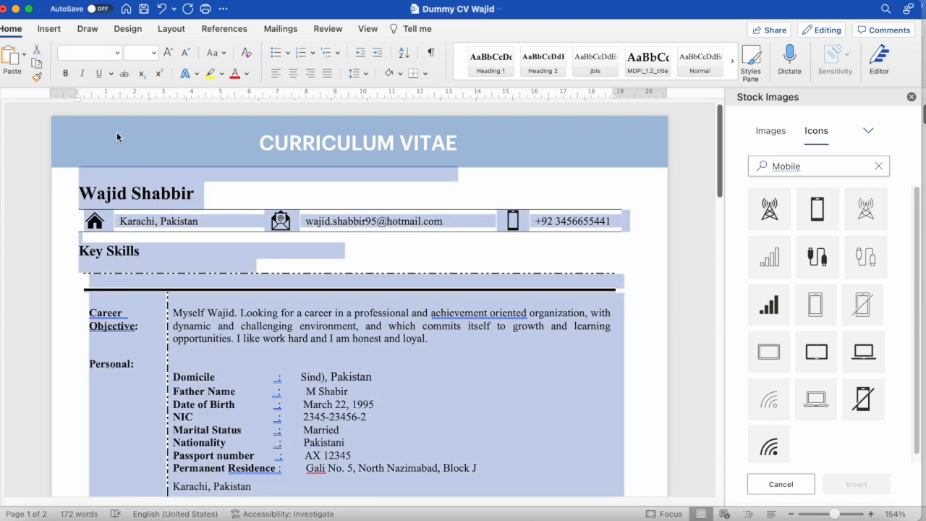
pyautogui.click(117, 52)
pyautogui.moveTo(124, 174)
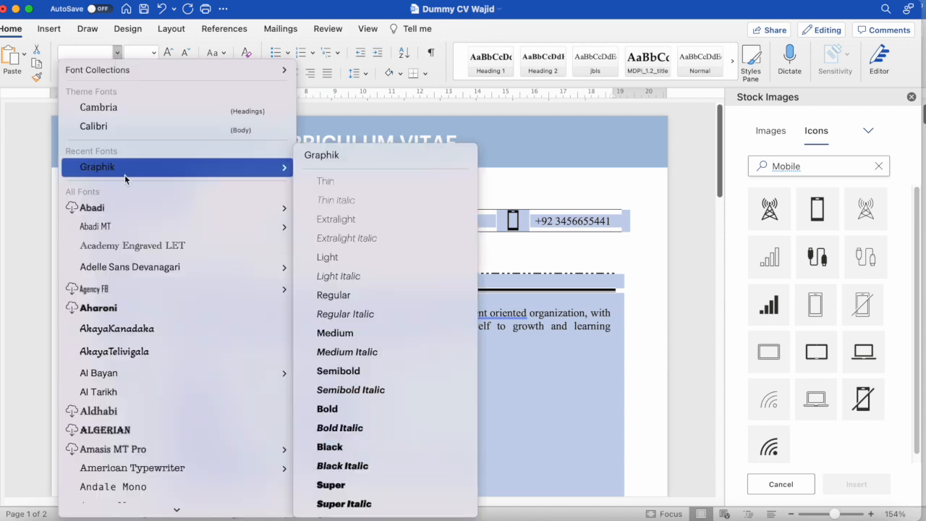
pyautogui.click(336, 295)
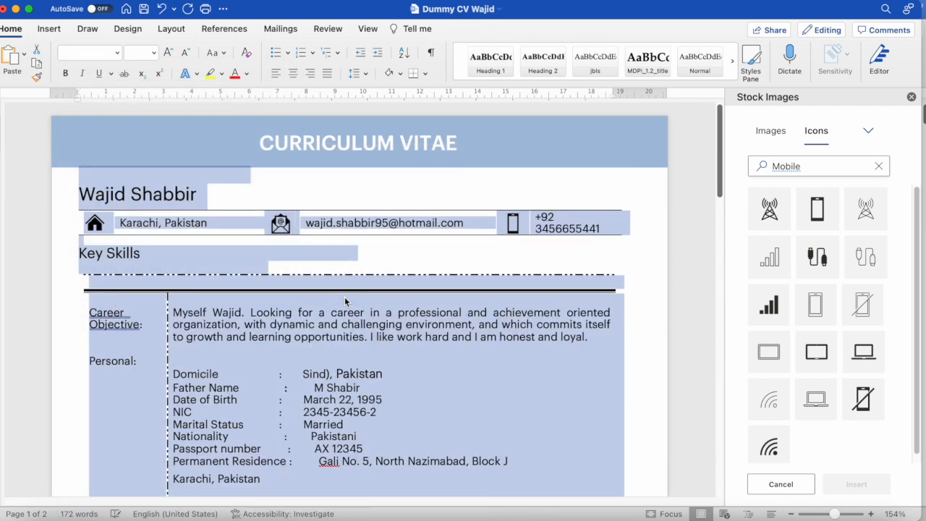
pyautogui.click(225, 202)
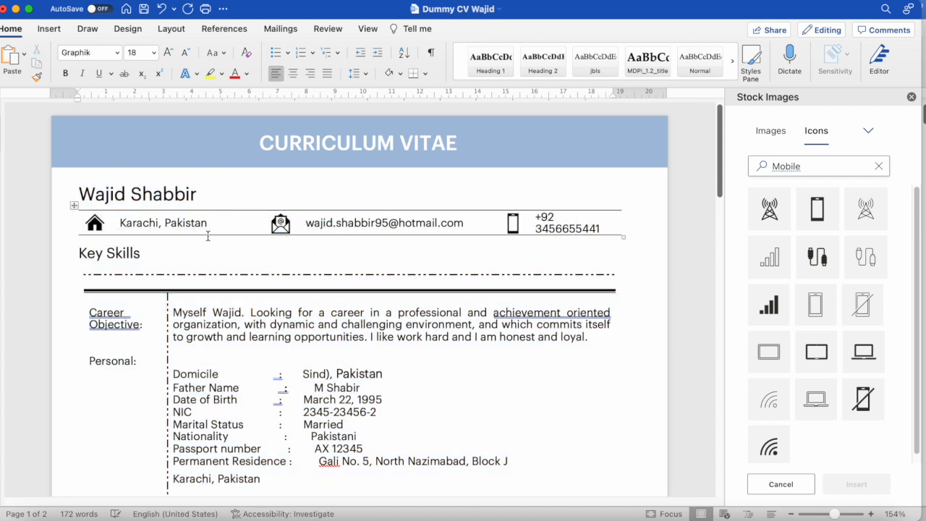
# Make the candidate's name bold and set its font to Graphik Bold.
pyautogui.moveTo(202, 194); pyautogui.dragTo(83, 194)
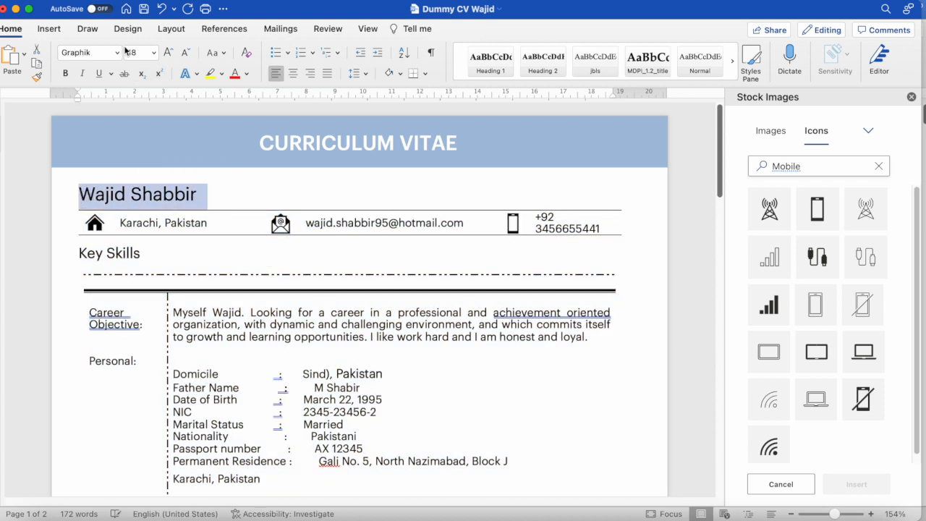
pyautogui.click(66, 74)
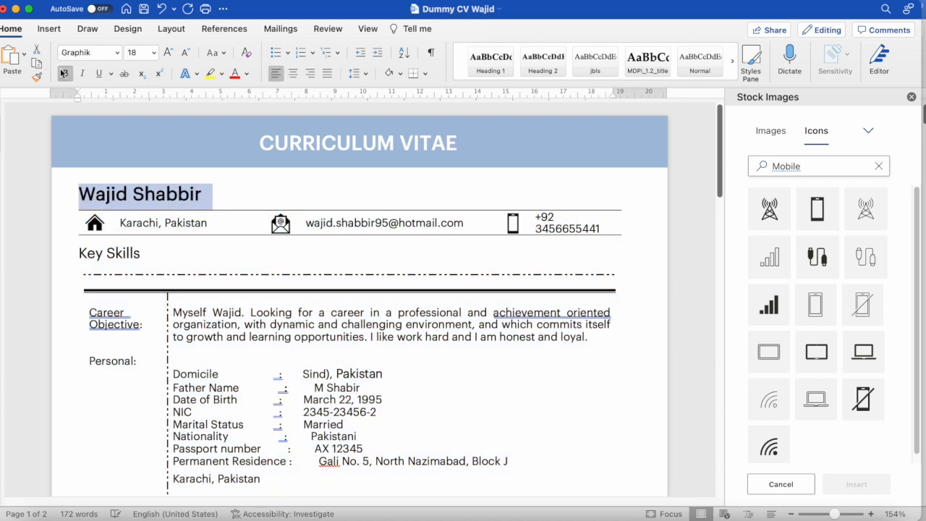
pyautogui.click(116, 52)
pyautogui.moveTo(141, 170)
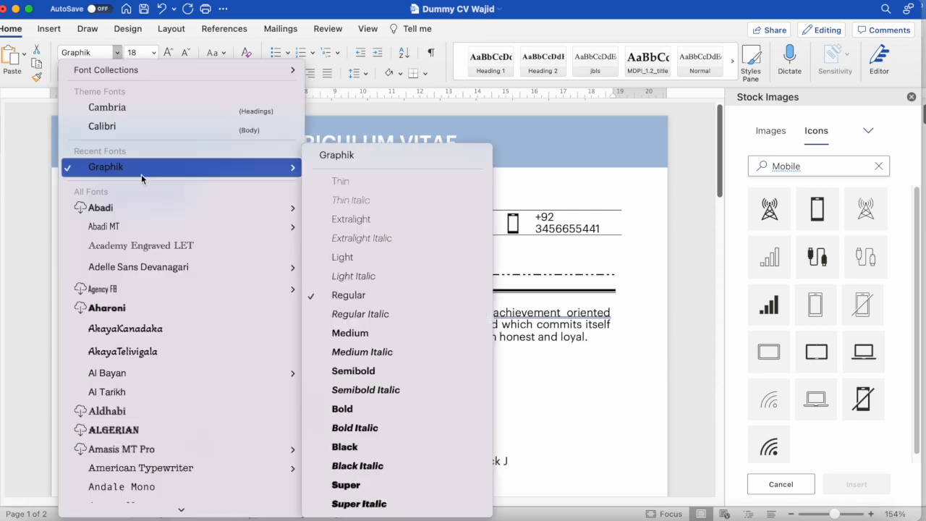
pyautogui.click(342, 409)
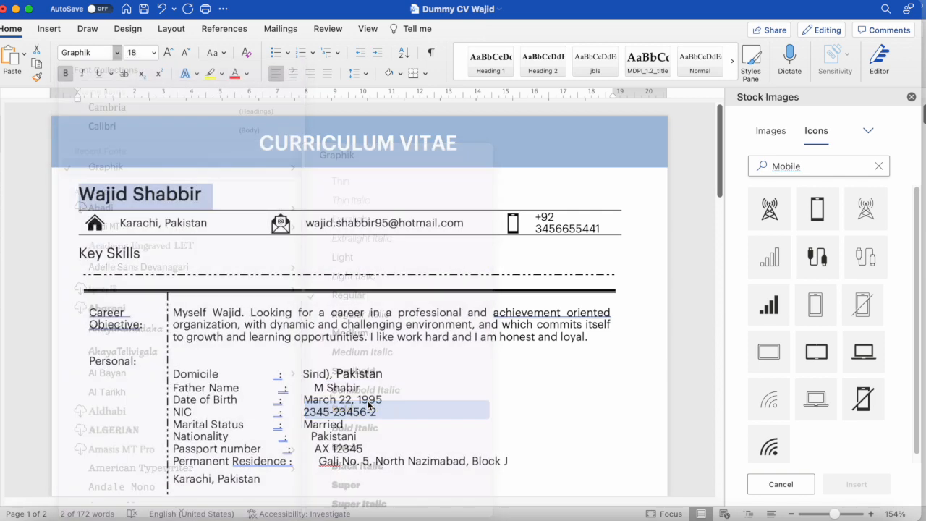
pyautogui.click(241, 201)
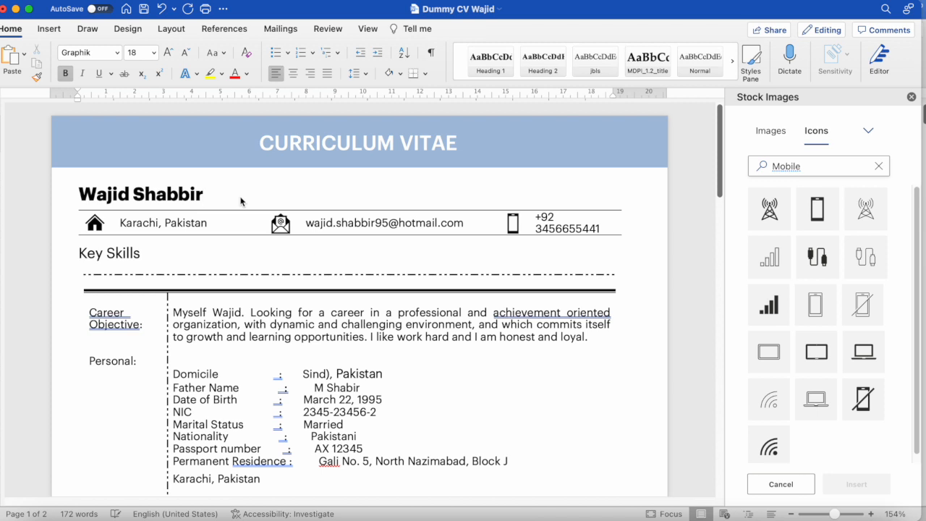
# Make the "Key Skills" heading bold.
pyautogui.moveTo(160, 257); pyautogui.dragTo(91, 256)
pyautogui.click(65, 73)
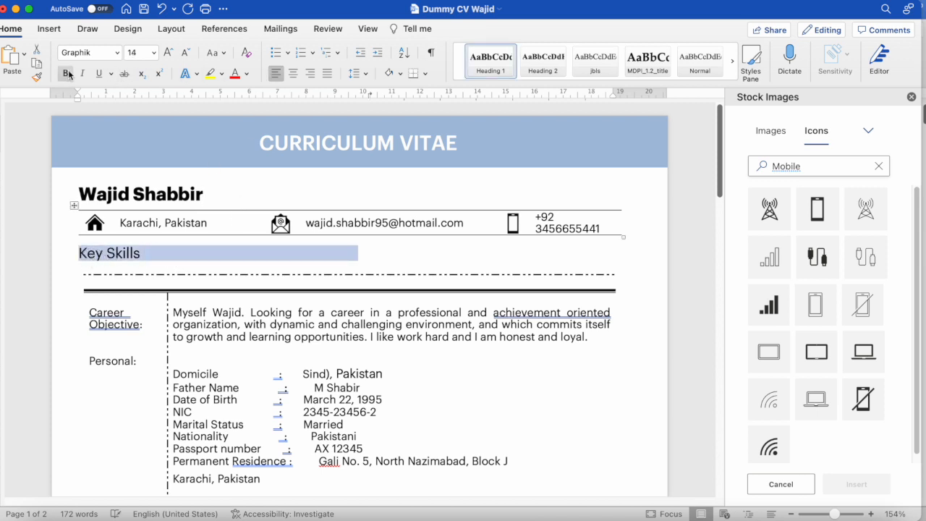
pyautogui.click(171, 253)
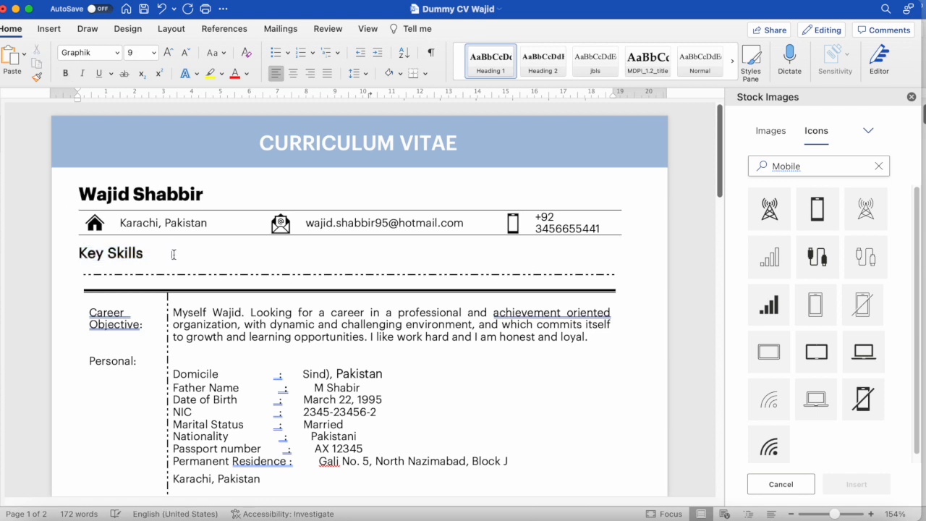
# Try reapplying the Heading 1 style to the "Key Skills" heading.
pyautogui.click(142, 255)
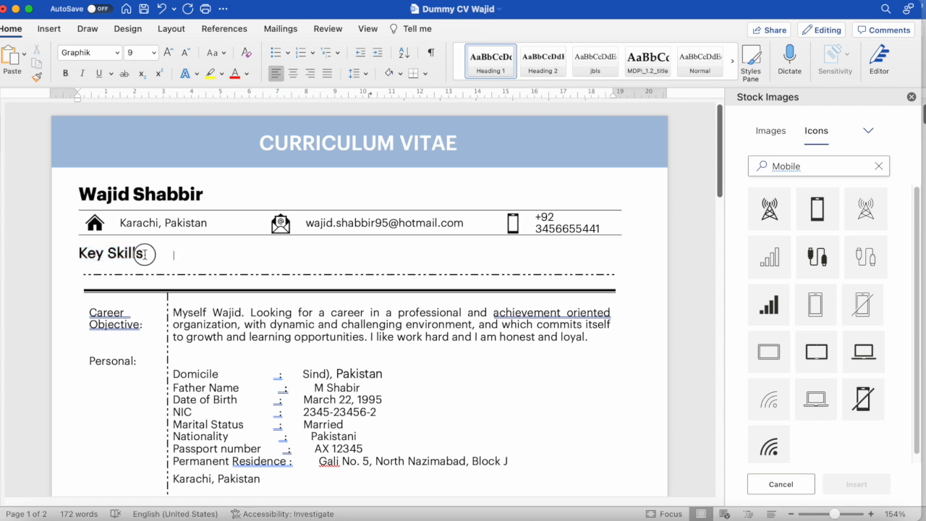
pyautogui.click(481, 61)
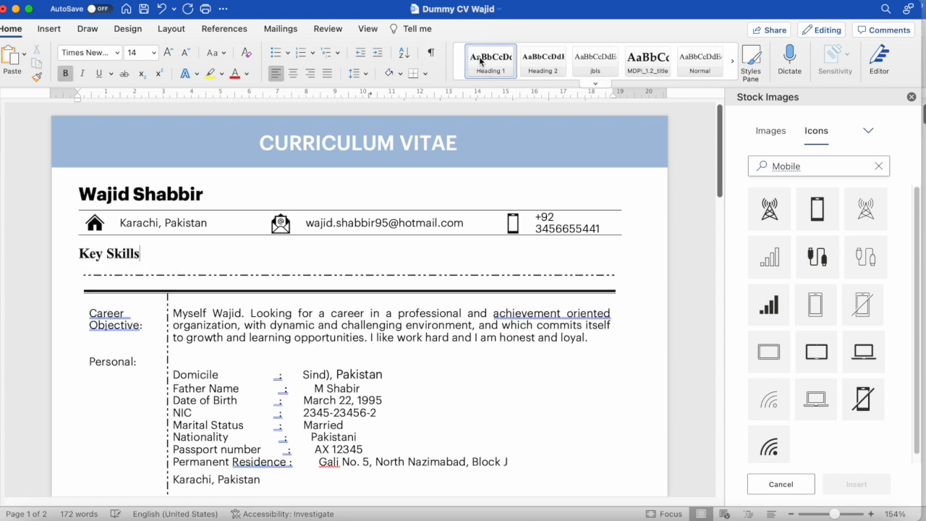
pyautogui.click(161, 9)
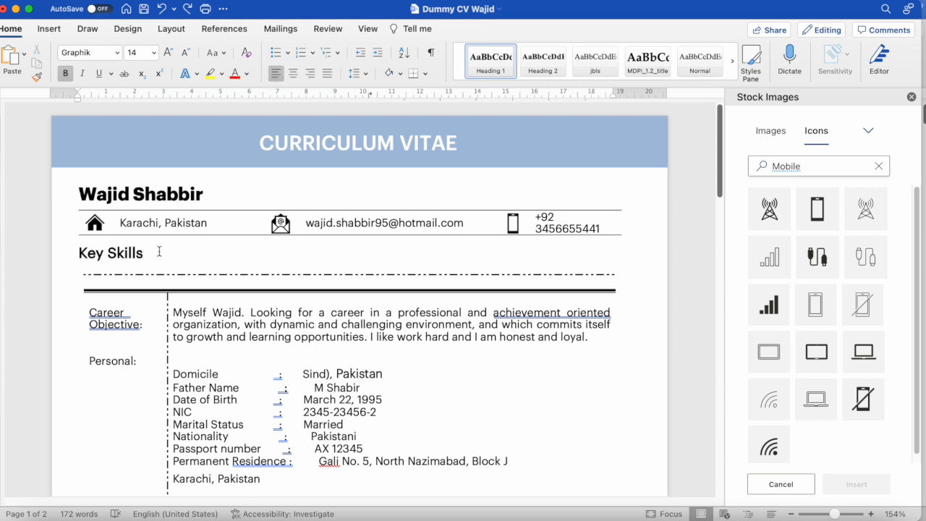
# Update the Heading 1 style to match the formatting of the "Key Skills" heading.
pyautogui.click(64, 251)
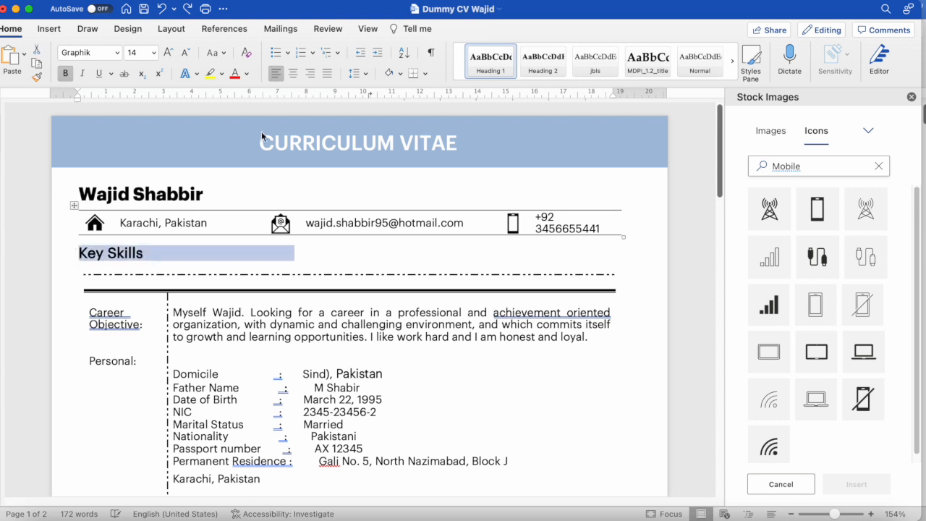
pyautogui.rightClick(507, 61)
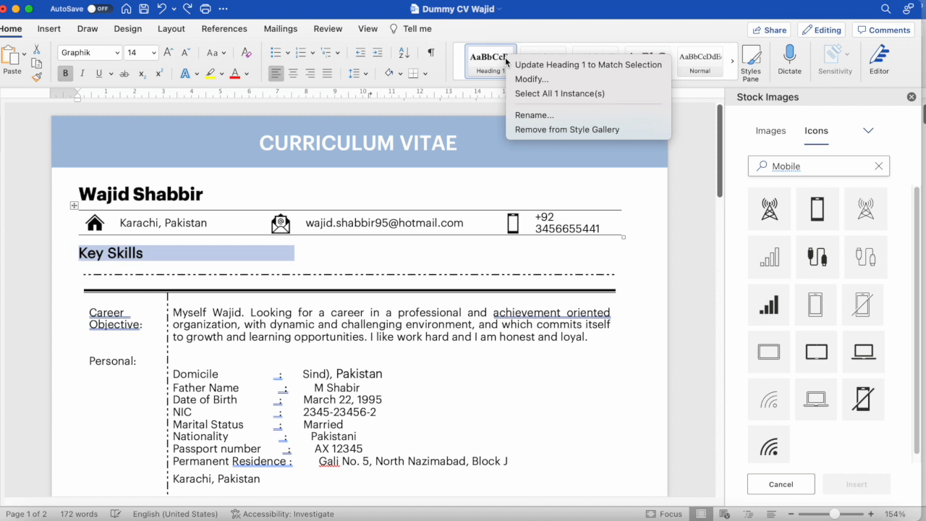
pyautogui.click(550, 65)
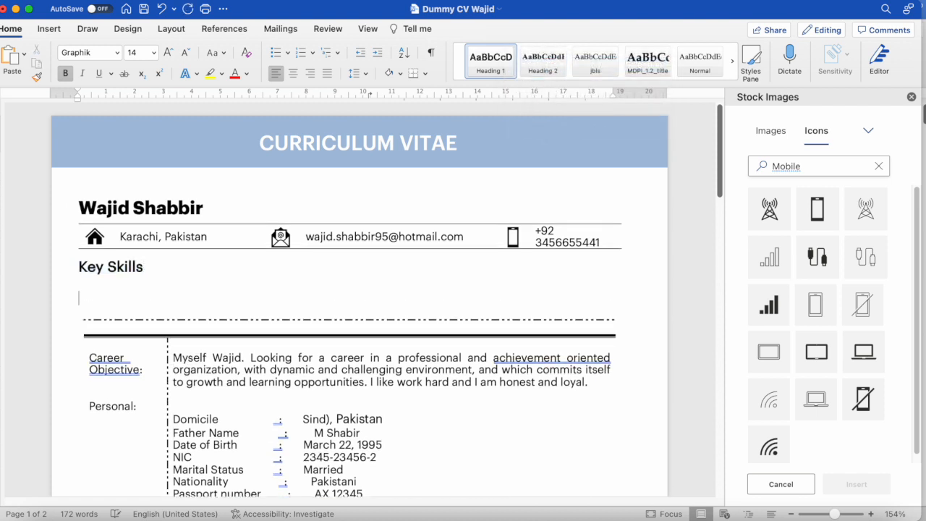
# Add an "Experience" heading below "Key Skills" and enter the sample text "I am" on the line under "Key Skills".
pyautogui.press('Return')
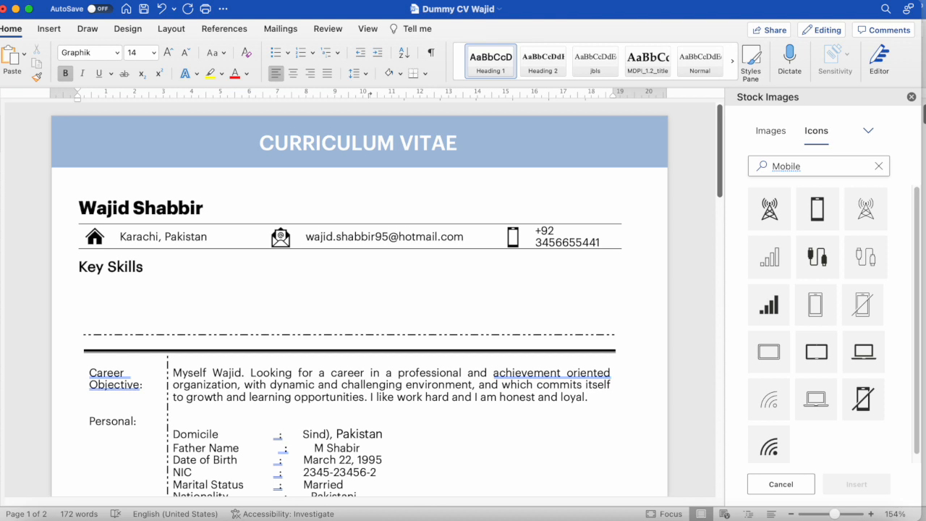
pyautogui.write('Experience')
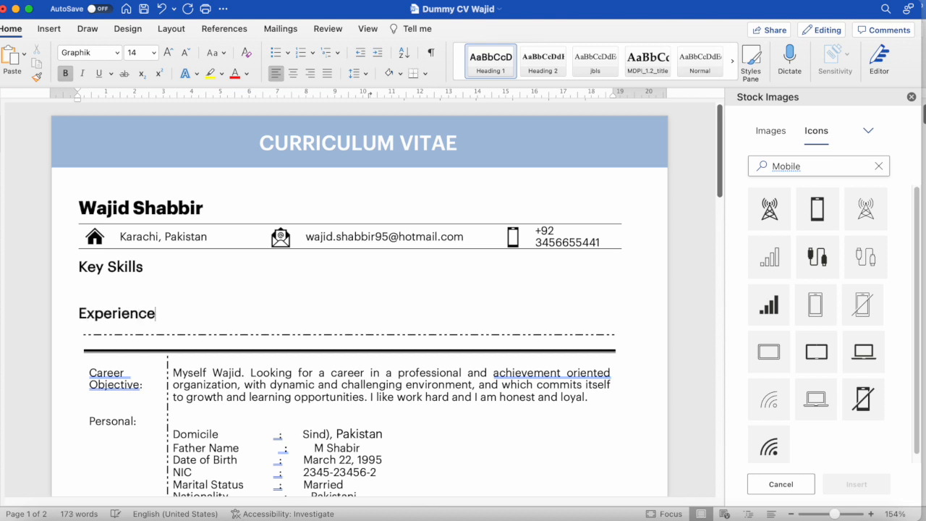
pyautogui.click(162, 287)
pyautogui.write('I am')
# Format the "I am" text under "Key Skills" as 12 pt without bold.
pyautogui.moveTo(130, 280); pyautogui.dragTo(68, 281)
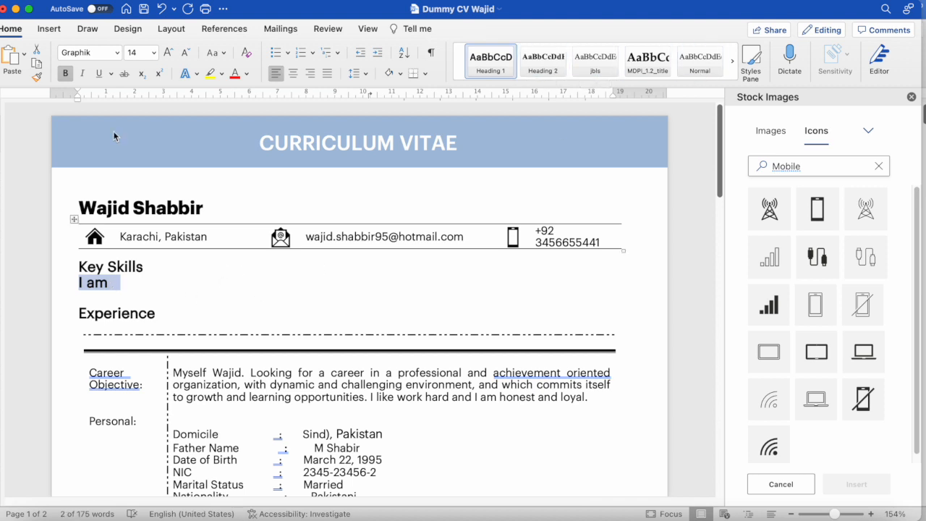
pyautogui.click(184, 55)
pyautogui.click(185, 56)
pyautogui.click(184, 56)
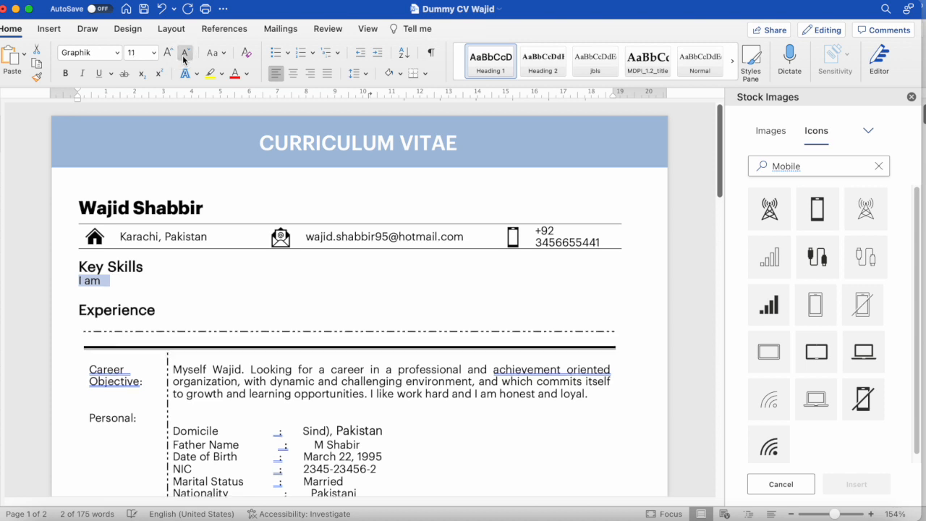
pyautogui.click(172, 57)
pyautogui.click(147, 267)
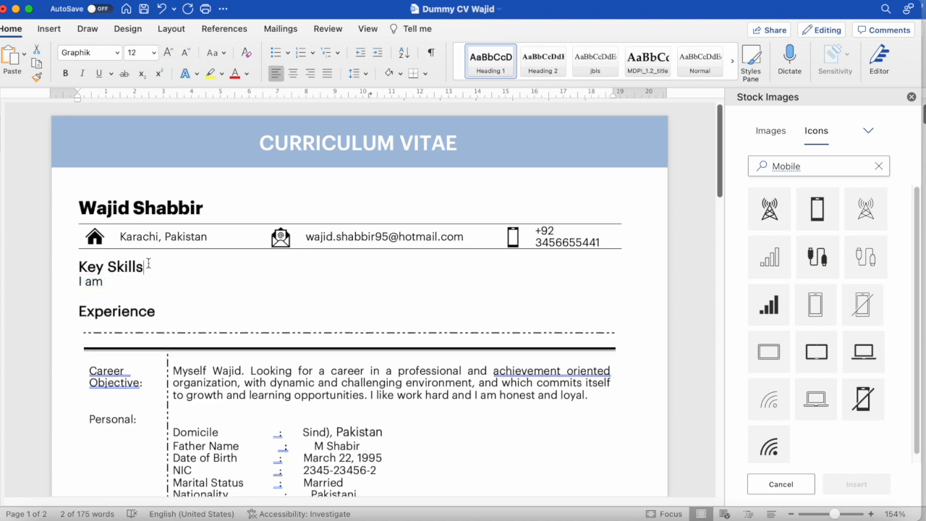
# Set the paragraph spacing after the "Key Skills" heading to 6 pt.
pyautogui.moveTo(149, 264); pyautogui.dragTo(81, 265)
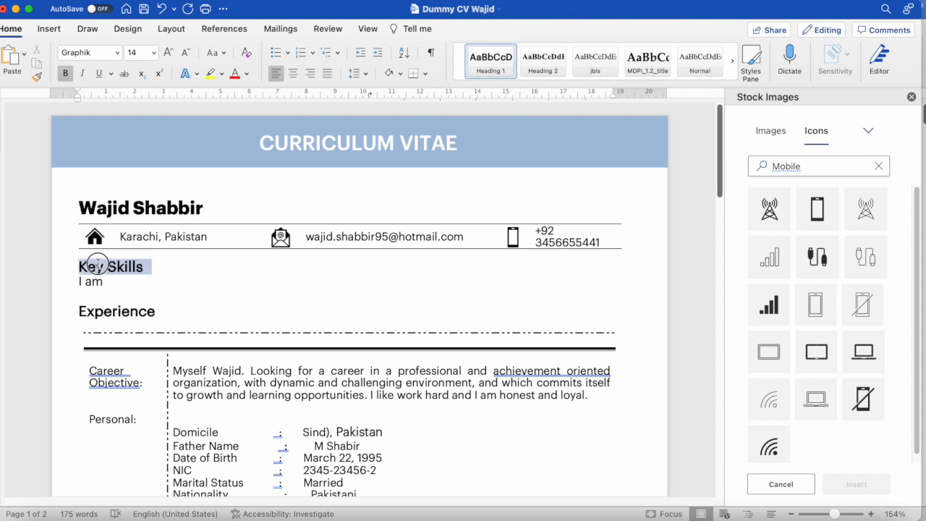
pyautogui.click(147, 282)
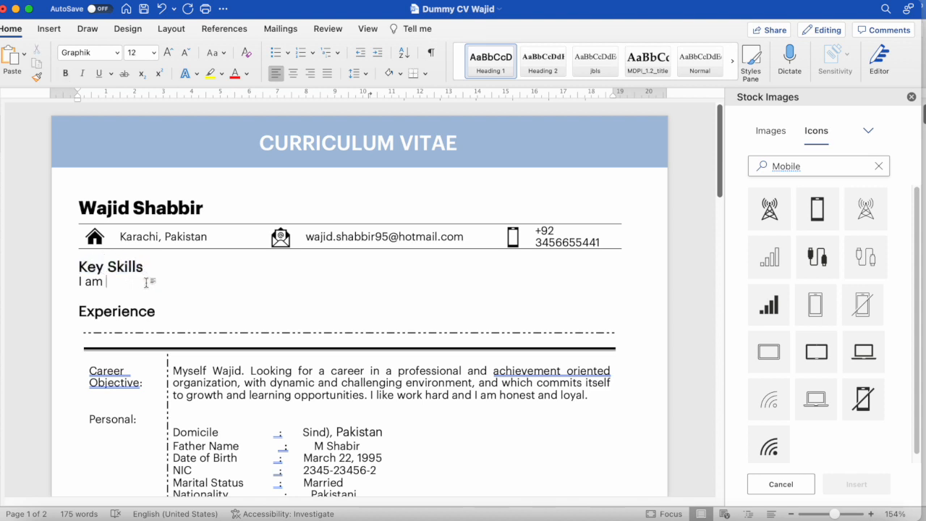
pyautogui.click(174, 29)
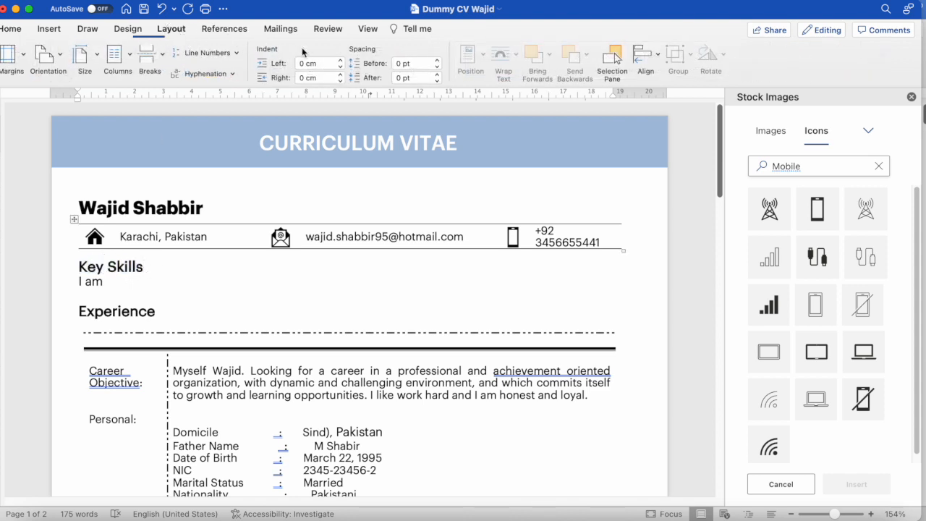
pyautogui.click(437, 74)
# Remove the empty line above the name and set the spacing before the "Key Skills" heading to 6 pt.
pyautogui.click(74, 186)
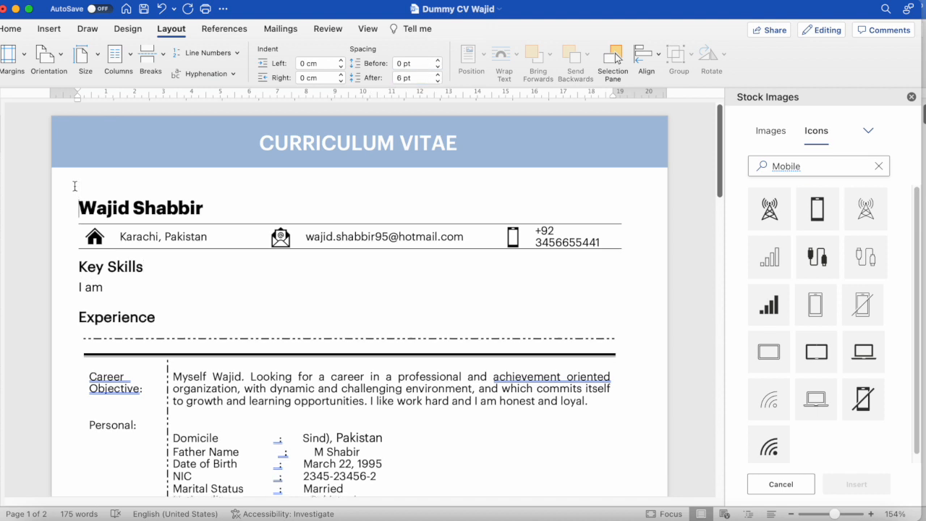
pyautogui.press('super+z')
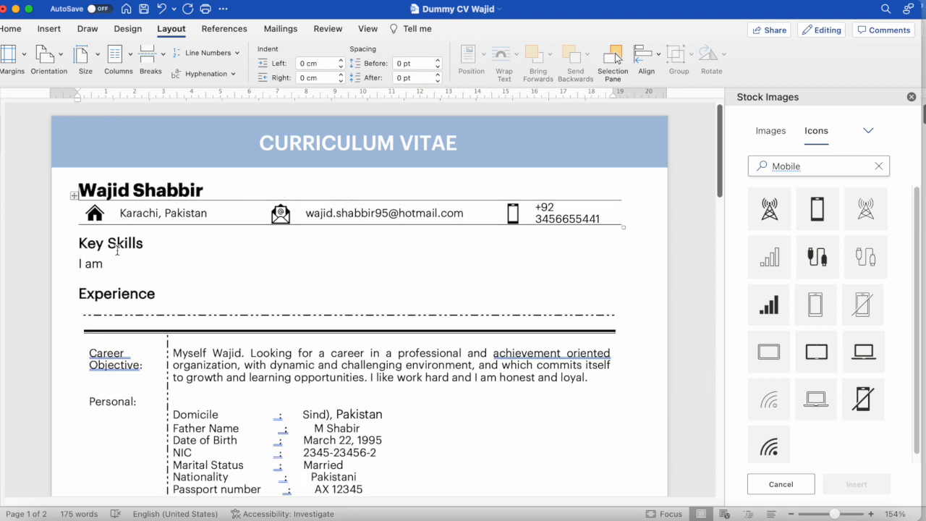
pyautogui.click(81, 244)
pyautogui.click(438, 62)
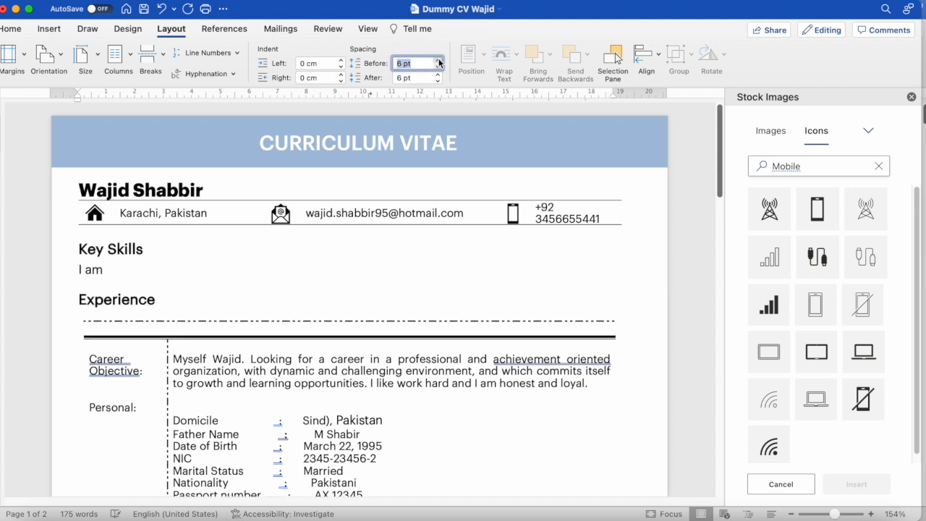
# Rewrite the line under "Key Skills" as "I have over one year of experience in using MS Office and PeachTree Accounting software.".
pyautogui.click(183, 279)
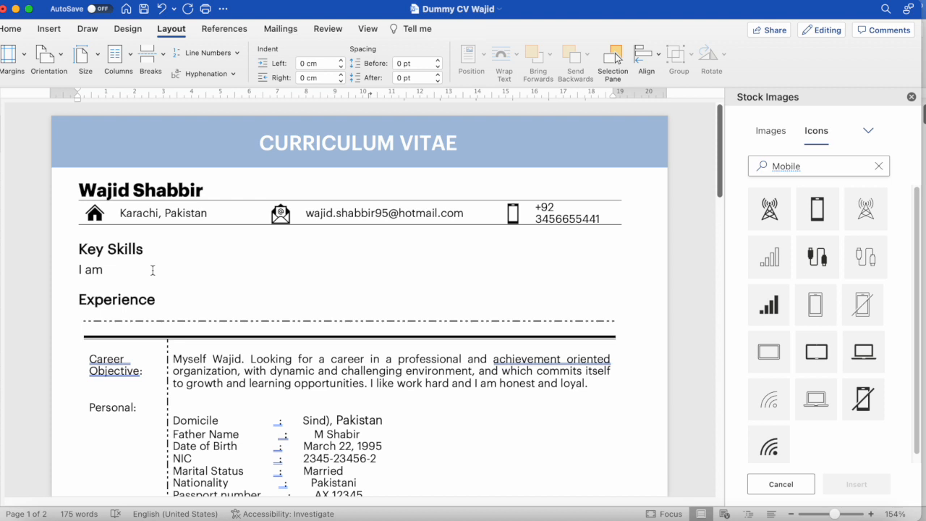
pyautogui.press('BackSpace')
pyautogui.press('BackSpace')
pyautogui.press('BackSpace')
pyautogui.write('have over one year of experience in using MS E')
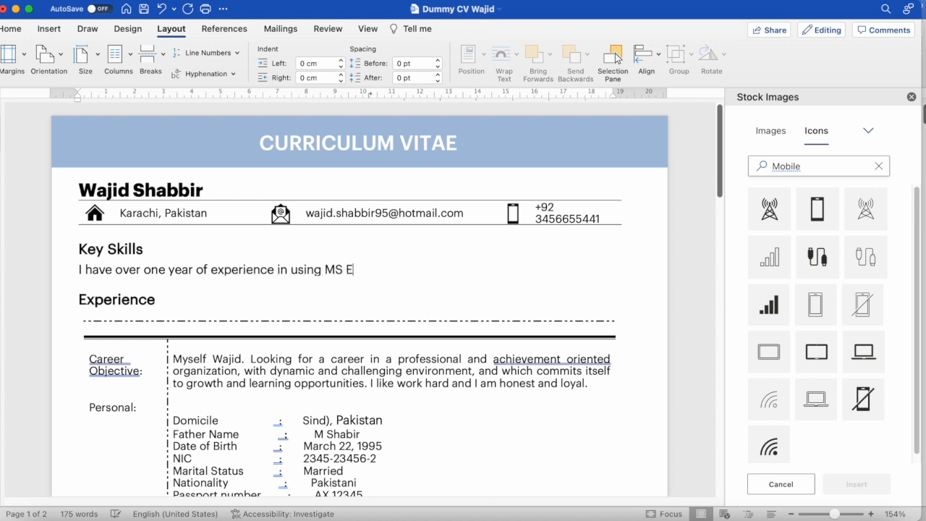
pyautogui.press('BackSpace')
pyautogui.write('O')
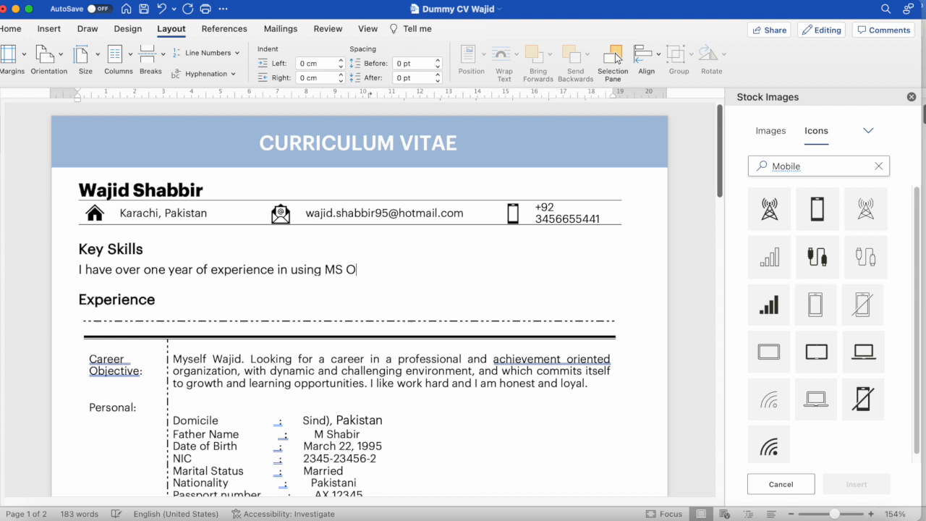
pyautogui.write('ffice.')
pyautogui.press('BackSpace')
pyautogui.write('and PeachTree Aco')
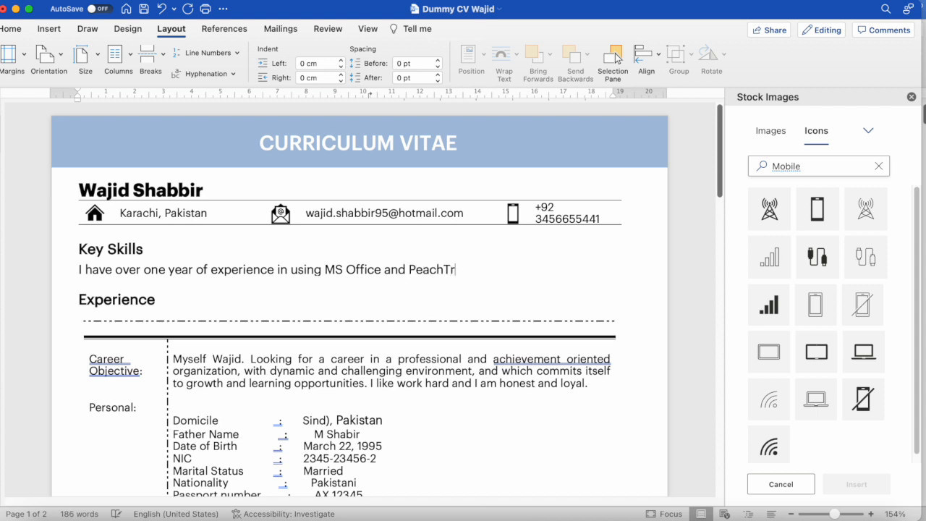
pyautogui.press('BackSpace')
pyautogui.write('coin')
pyautogui.press('BackSpace')
pyautogui.press('BackSpace')
pyautogui.write('unting softr')
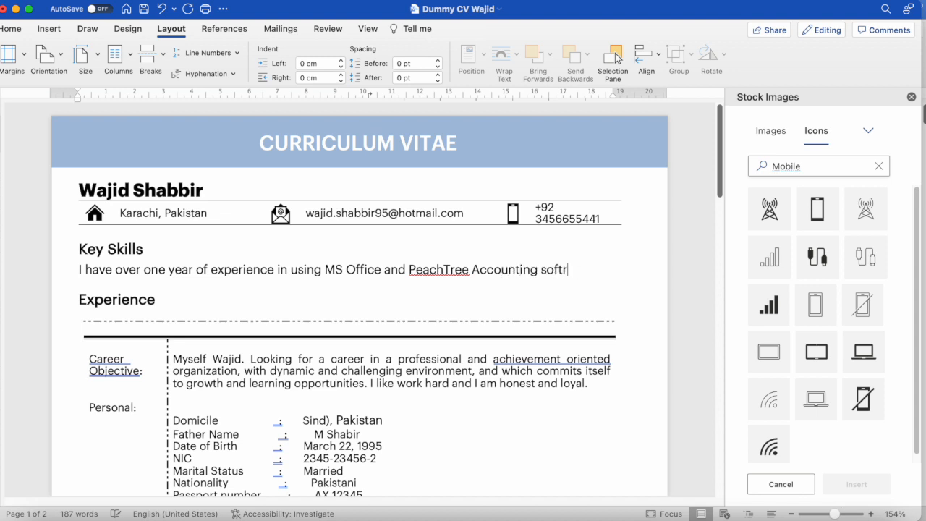
pyautogui.press('BackSpace')
pyautogui.write('ware.')
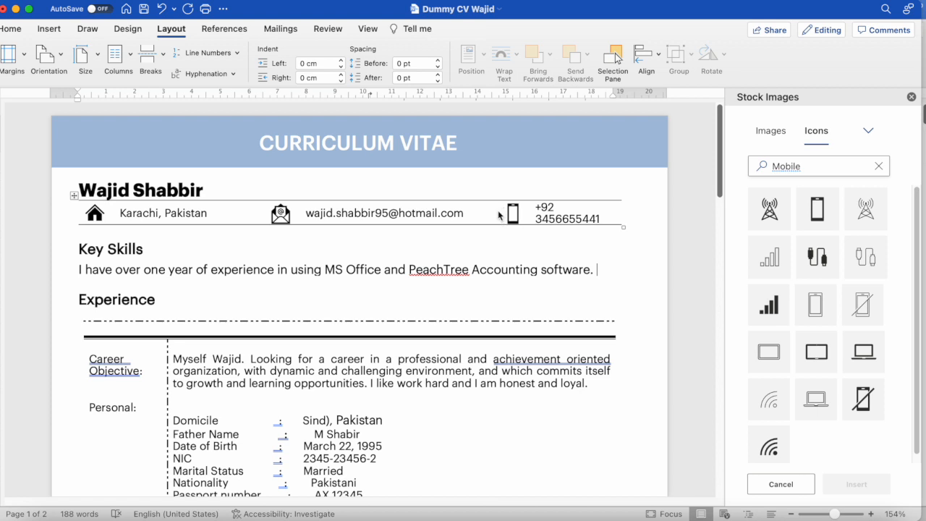
# Adjust the column borders around the phone icon in the contact table so the phone number fits on one line.
pyautogui.moveTo(496, 211); pyautogui.dragTo(522, 212)
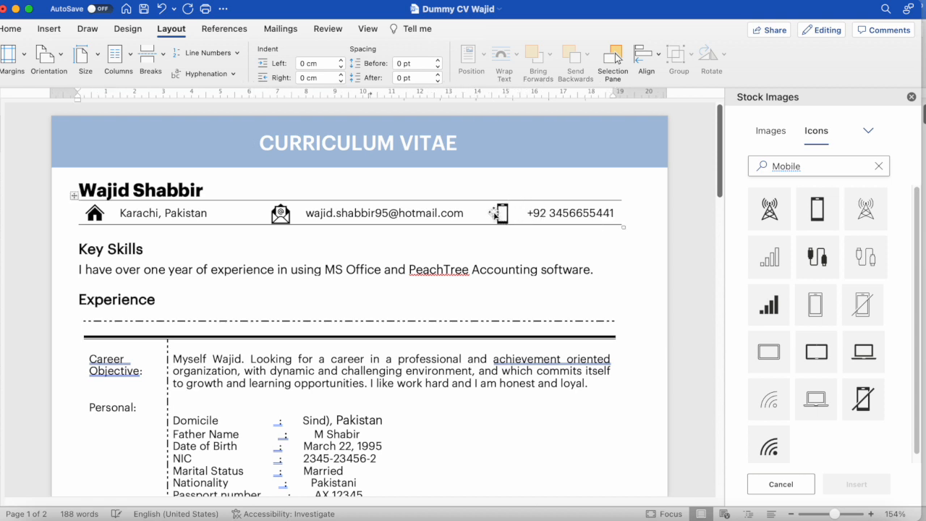
pyautogui.click(487, 211)
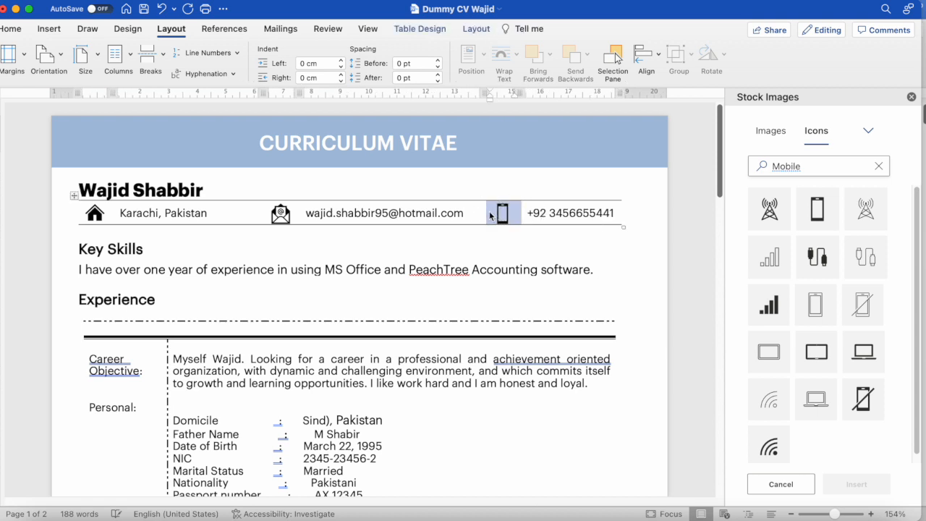
pyautogui.moveTo(487, 212); pyautogui.dragTo(490, 212)
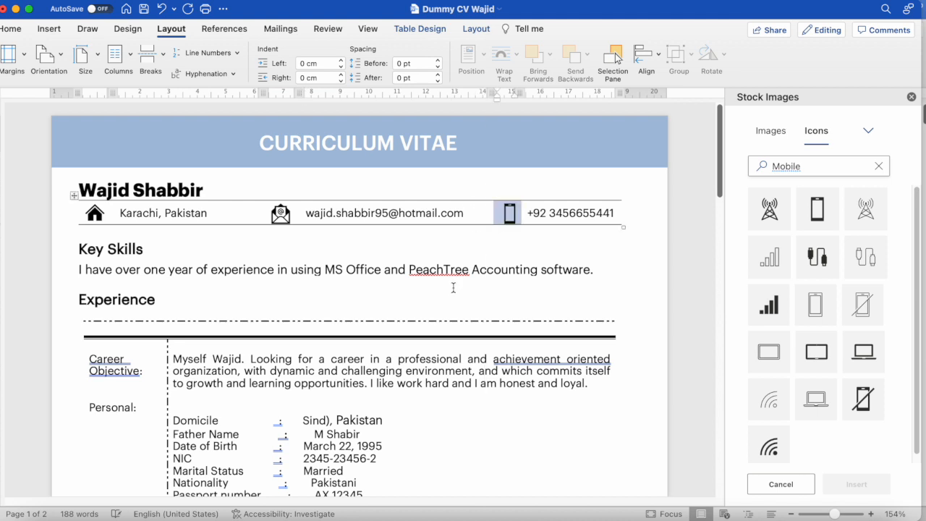
# Continue the Key Skills paragraph with "I am particularly good at MS Excel. I use".
pyautogui.click(603, 269)
pyautogui.write('I am ')
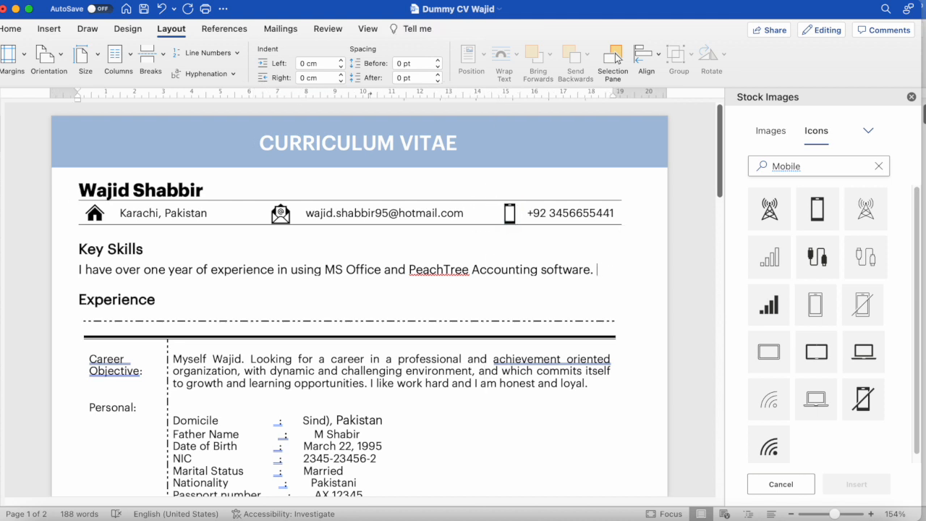
pyautogui.write('part')
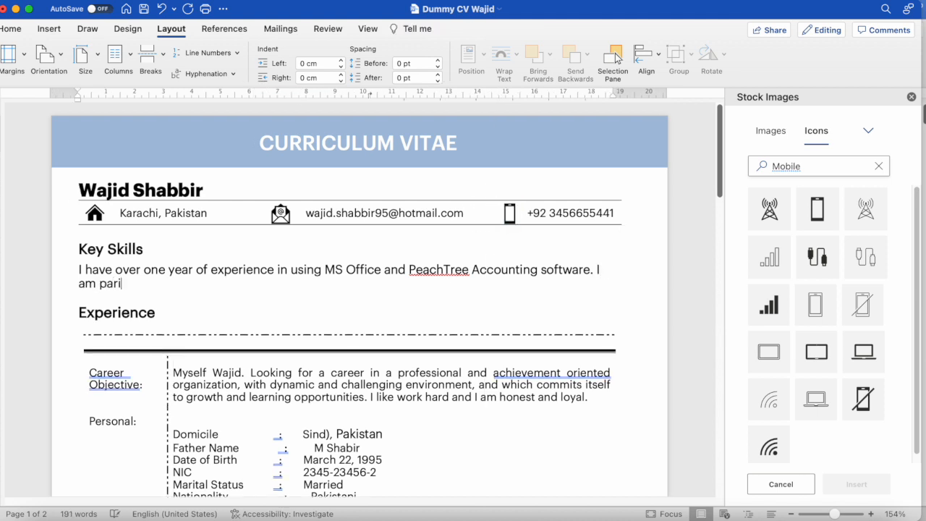
pyautogui.write('icularly good at MS ')
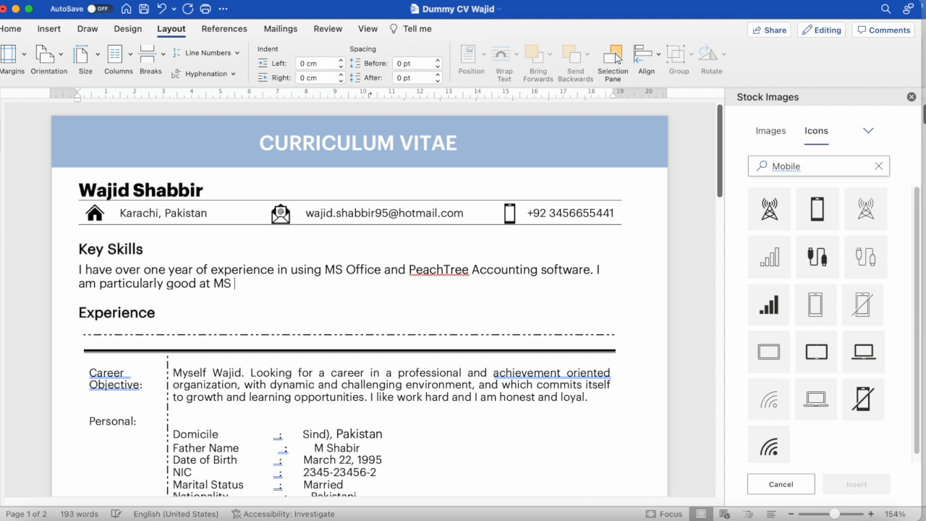
pyautogui.write('Exeel. I use')
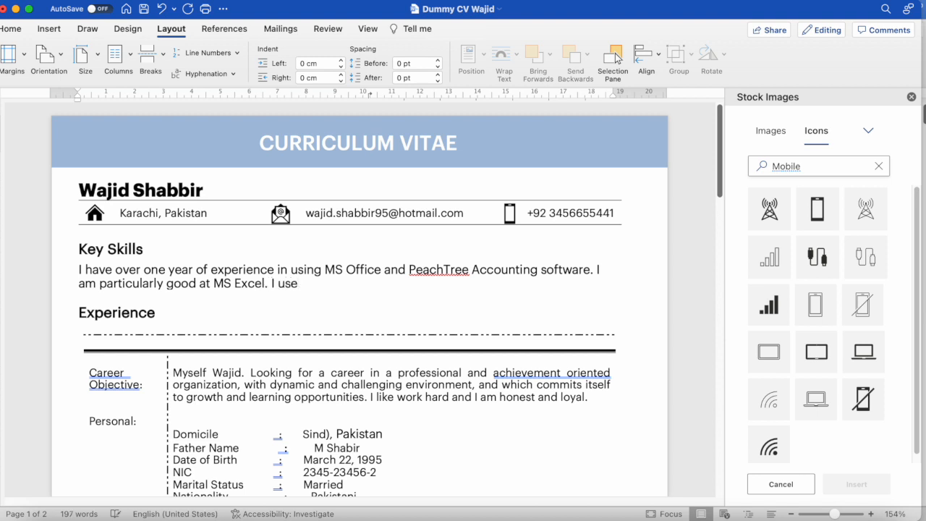
# Extend the last Key Skills sentence to read "I used Pivot Tables, Filtering, Index-Matching etc during my".
pyautogui.write('d Pivot Tables')
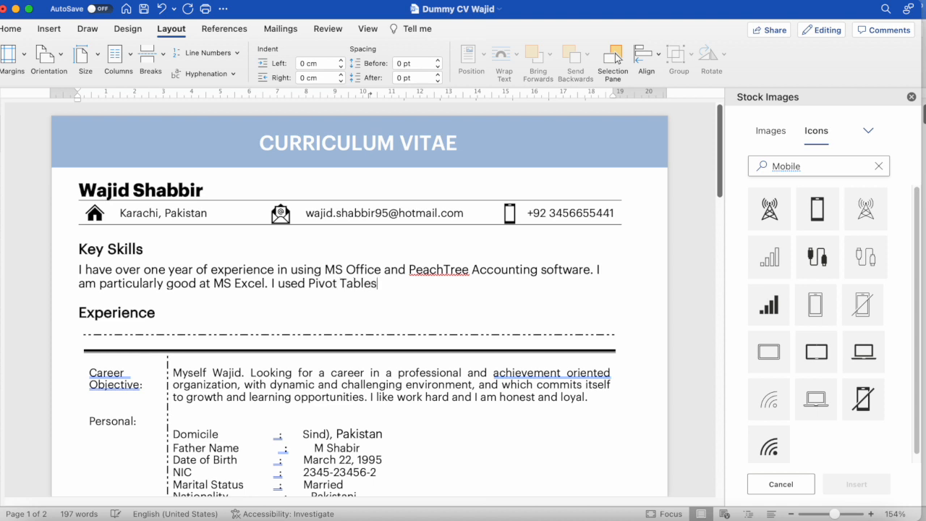
pyautogui.write(', Filtering, Index-Maxin')
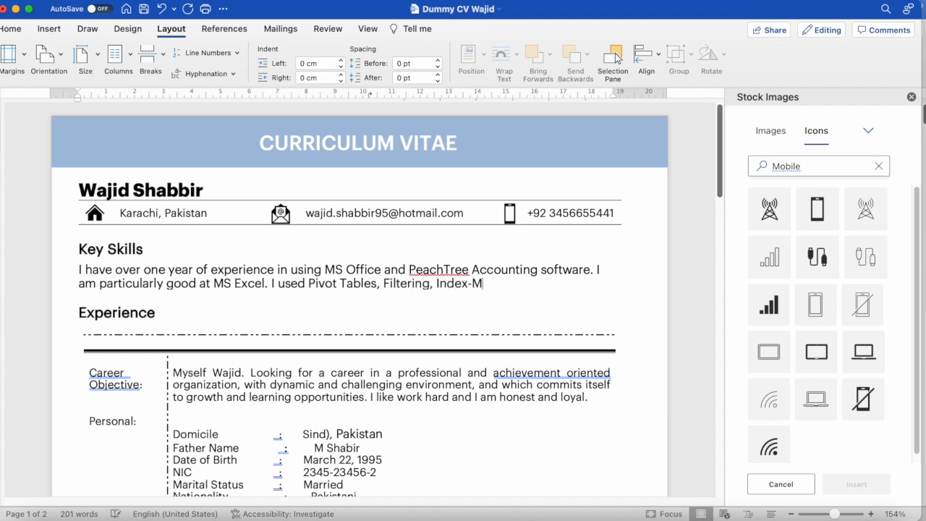
pyautogui.press('BackSpace')
pyautogui.press('BackSpace')
pyautogui.press('BackSpace')
pyautogui.write('ching')
pyautogui.press('BackSpace')
pyautogui.press('BackSpace')
pyautogui.press('BackSpace')
pyautogui.press('BackSpace')
pyautogui.press('BackSpace')
pyautogui.write('tching etc during my')
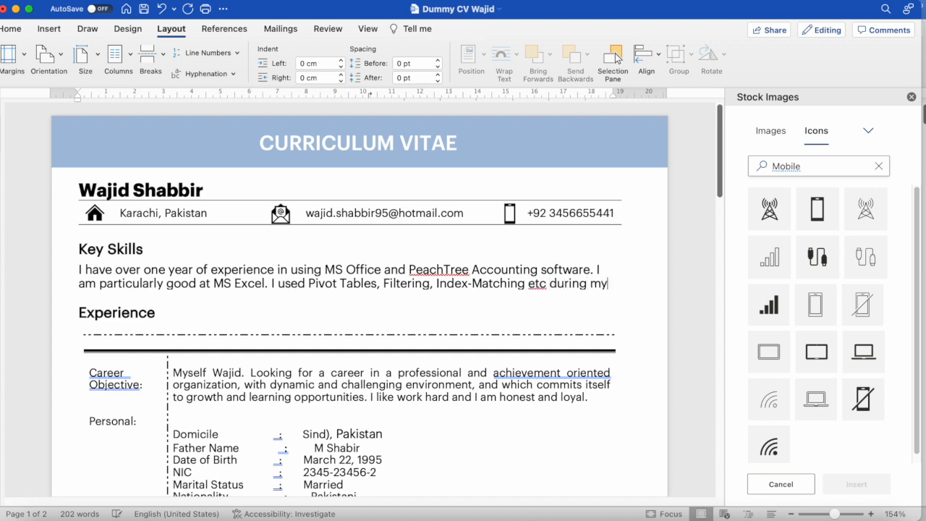
# Continue the Key Skills paragraph with "internshio at Jubilee ABC. I can.....".
pyautogui.write(' intern')
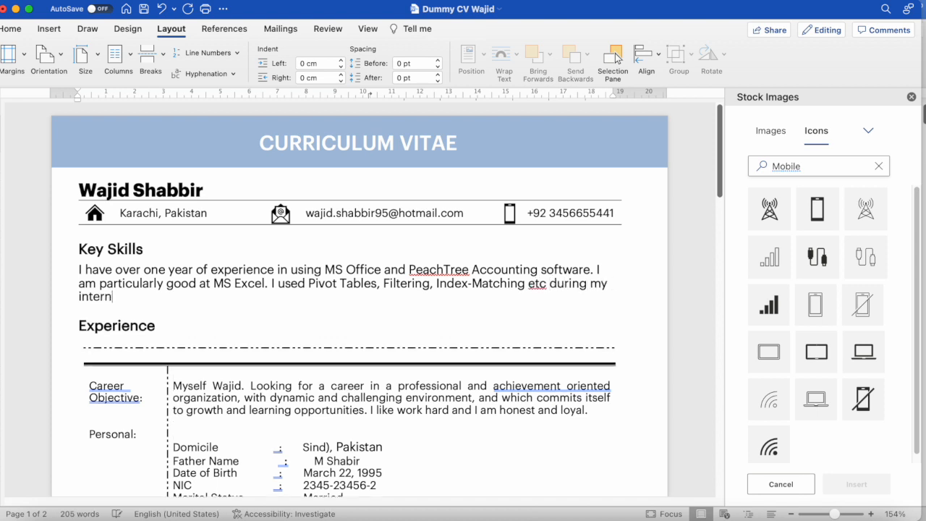
pyautogui.write('shio at ')
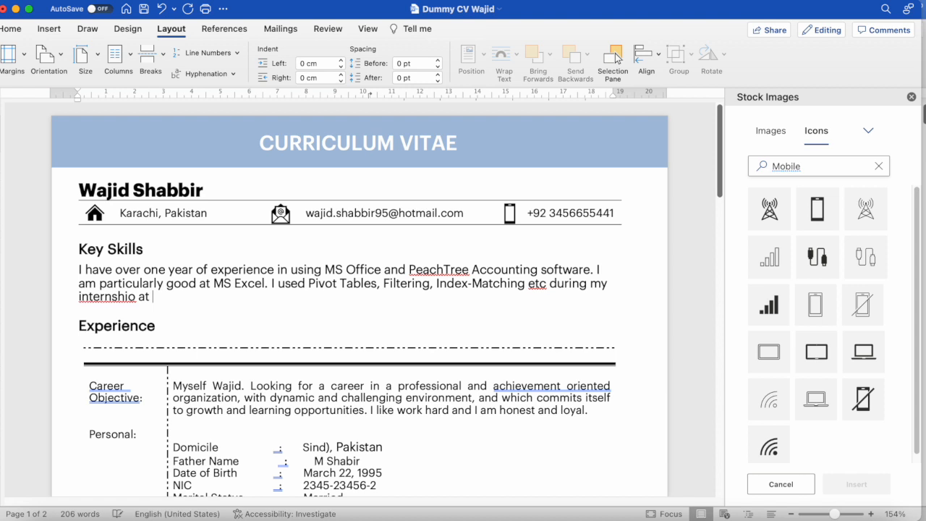
pyautogui.write('Jubilee')
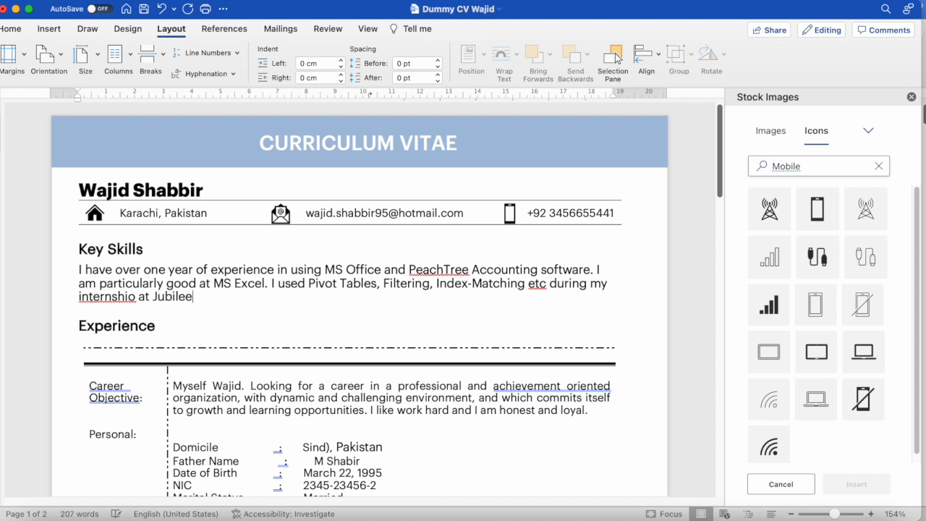
pyautogui.write(' ABC. I')
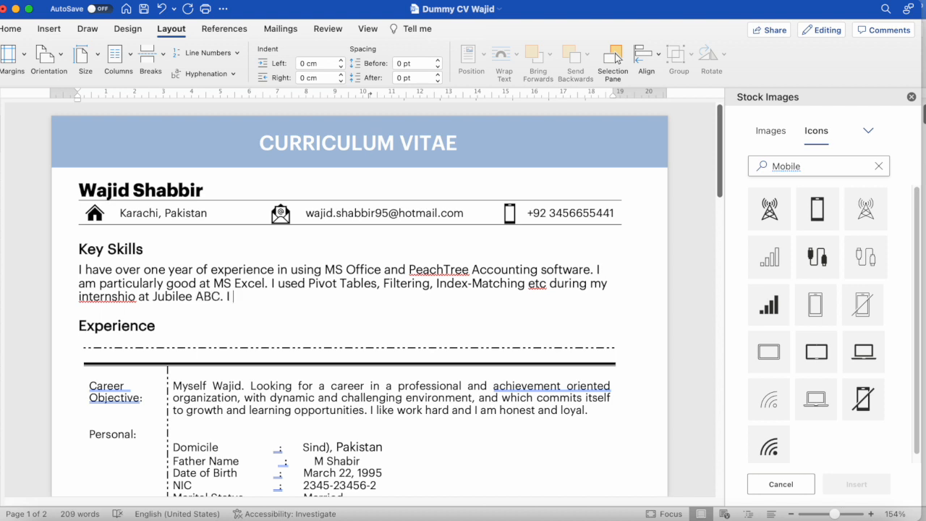
pyautogui.write(' can.....')
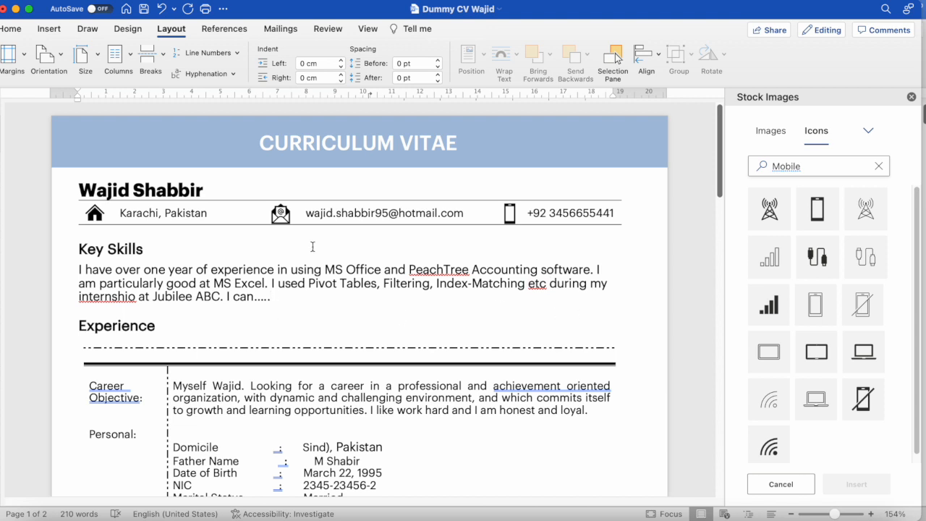
# Set the paragraph spacing after the name line to 6 pt.
pyautogui.click(259, 188)
pyautogui.click(438, 75)
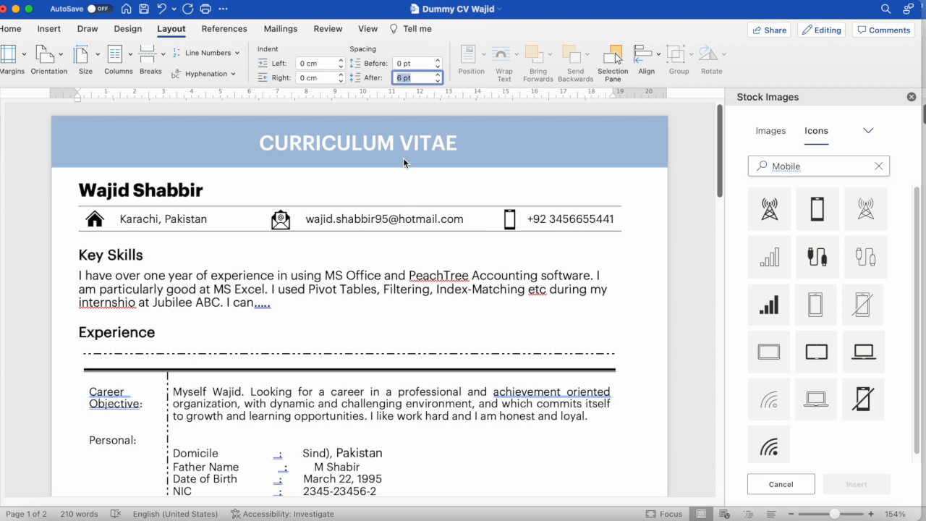
pyautogui.doubleClick(345, 407)
pyautogui.click(284, 408)
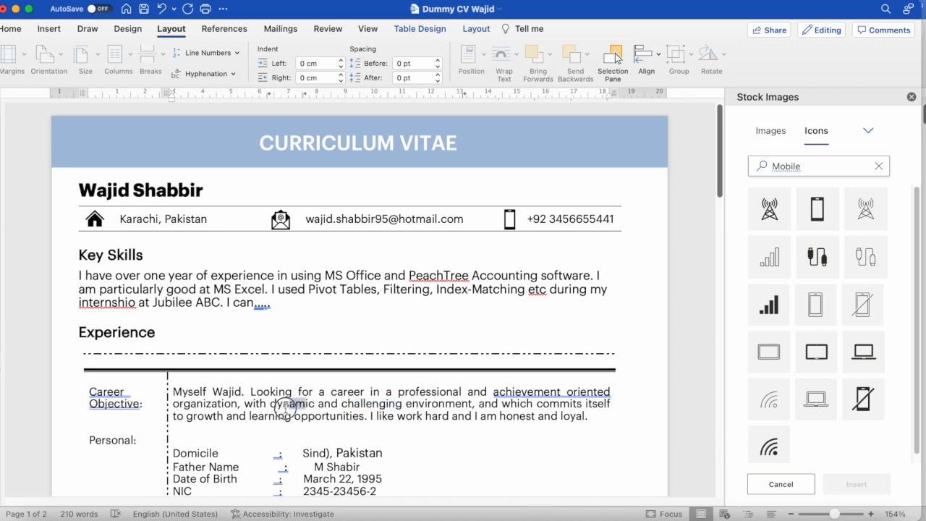
pyautogui.moveTo(590, 407); pyautogui.dragTo(537, 404)
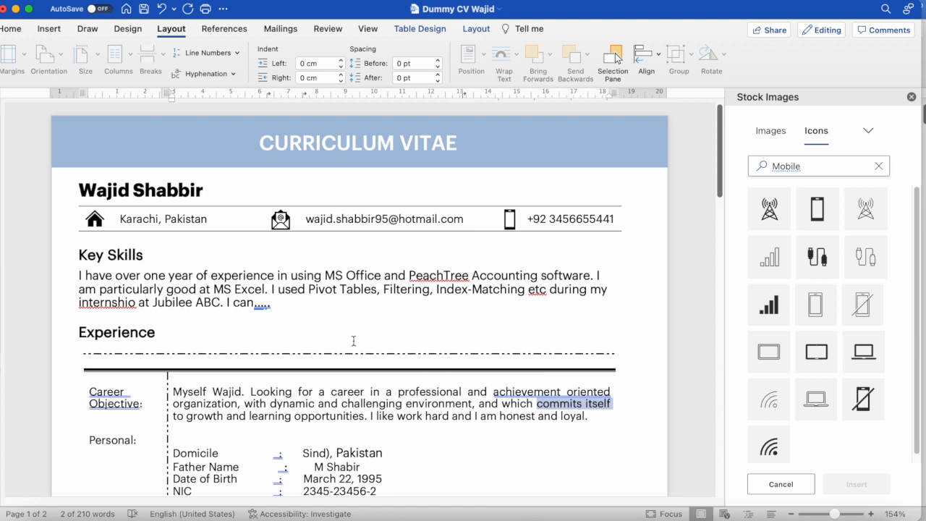
pyautogui.click(264, 341)
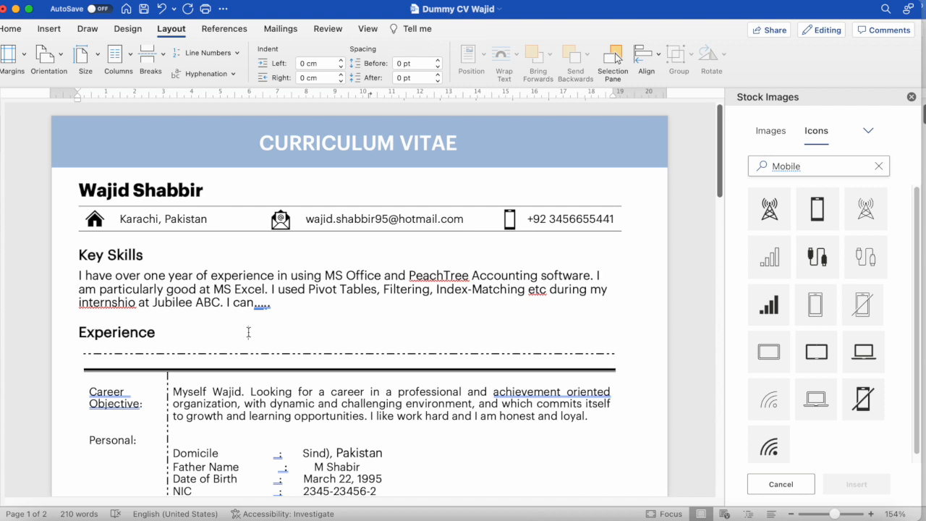
# Correct the misspelled "internshio" in the Key Skills paragraph to the suggested spelling "internship".
pyautogui.doubleClick(267, 302)
pyautogui.click(156, 315)
pyautogui.rightClick(122, 307)
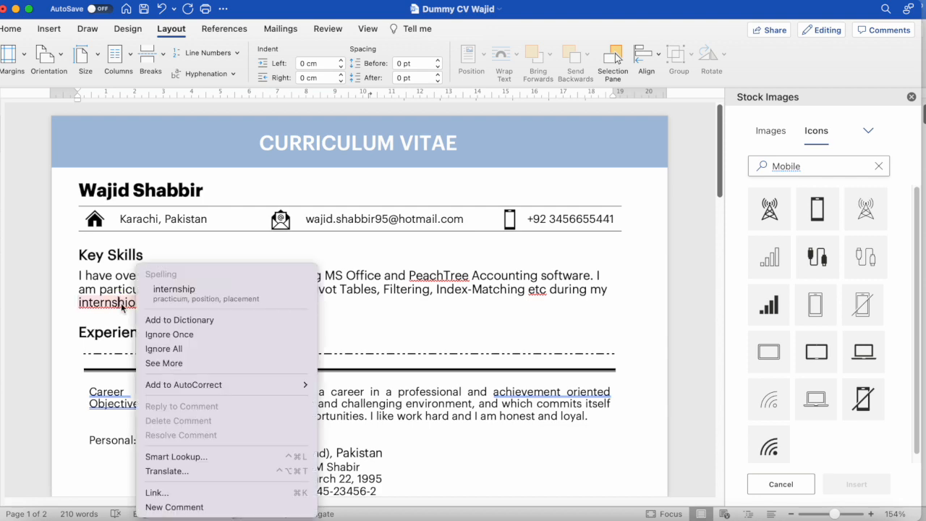
pyautogui.click(174, 291)
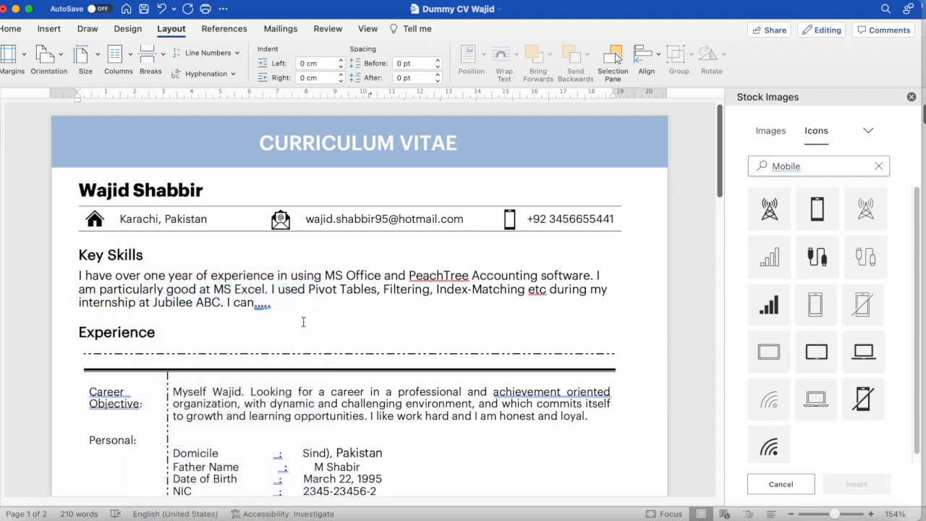
pyautogui.moveTo(722, 113); pyautogui.dragTo(719, 110)
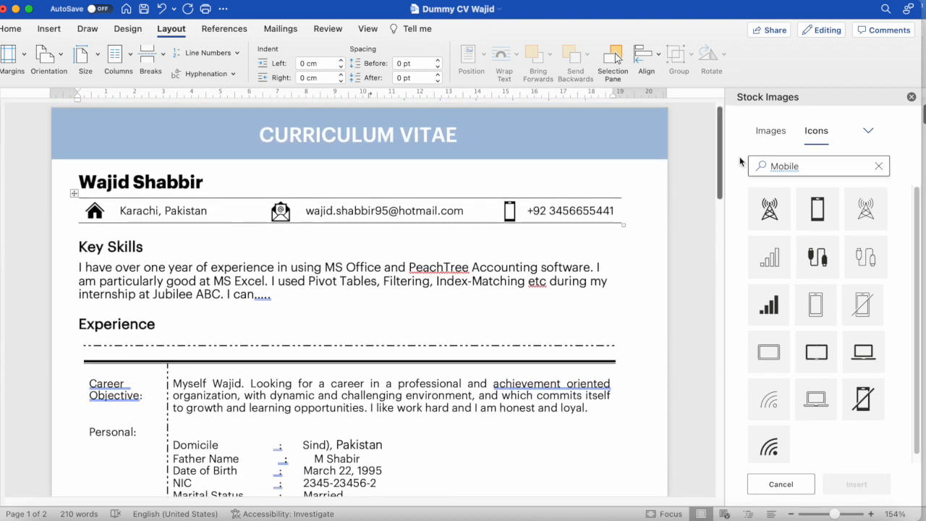
pyautogui.moveTo(722, 149)
pyautogui.mouseDown()
pyautogui.moveTo(731, 257)
pyautogui.moveTo(731, 162)
pyautogui.mouseUp()
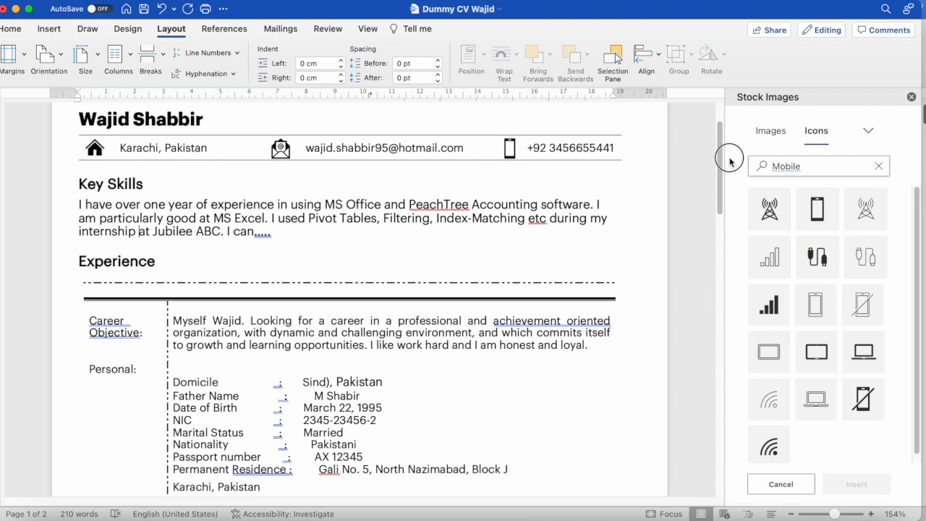
# Copy the Internship and Assitant entries with their bullet points from the Experience row of the old CV table.
pyautogui.moveTo(730, 162); pyautogui.dragTo(734, 293)
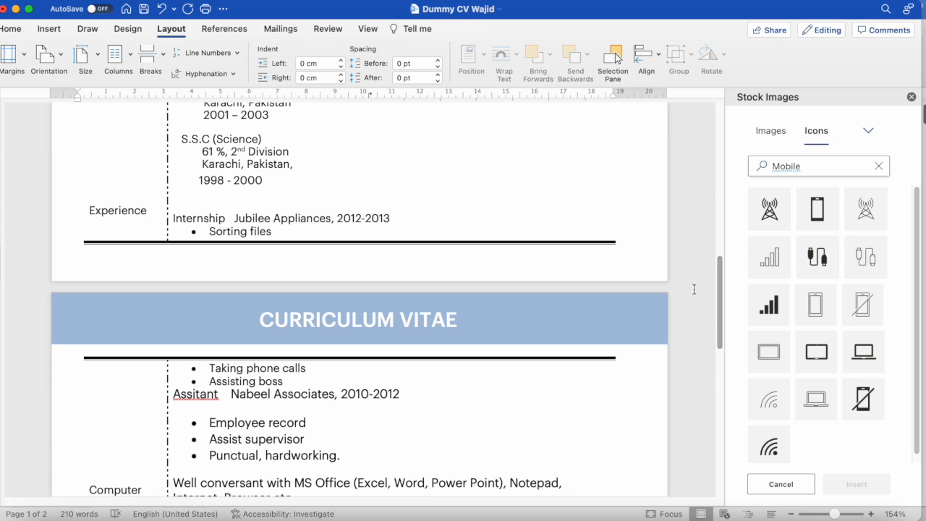
pyautogui.moveTo(352, 460); pyautogui.dragTo(185, 223)
pyautogui.rightClick(185, 223)
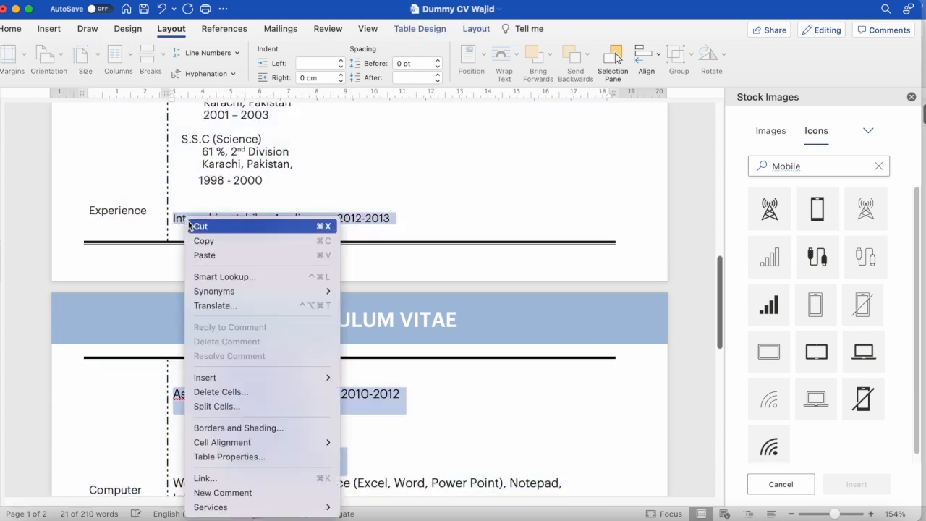
pyautogui.click(203, 243)
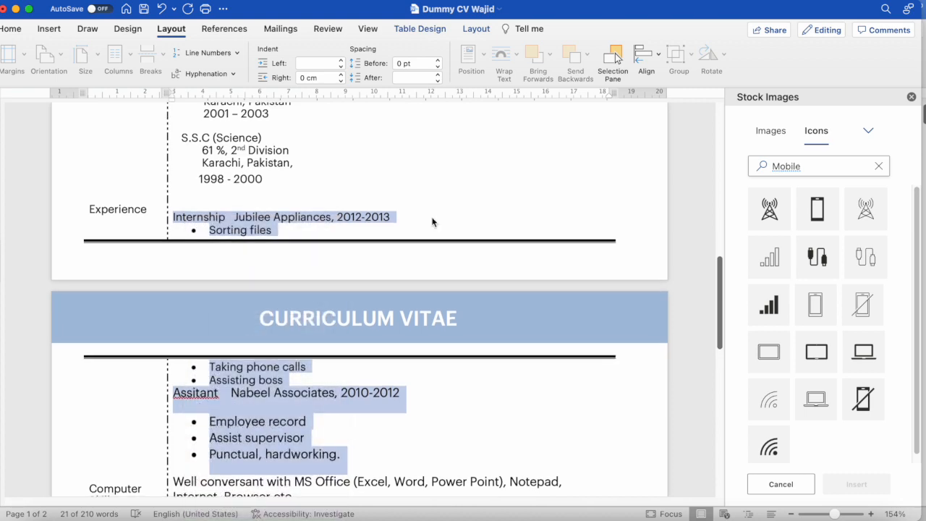
pyautogui.scroll(-1, 652, 239)
pyautogui.scroll(4, 666, 265)
pyautogui.scroll(10, 666, 265)
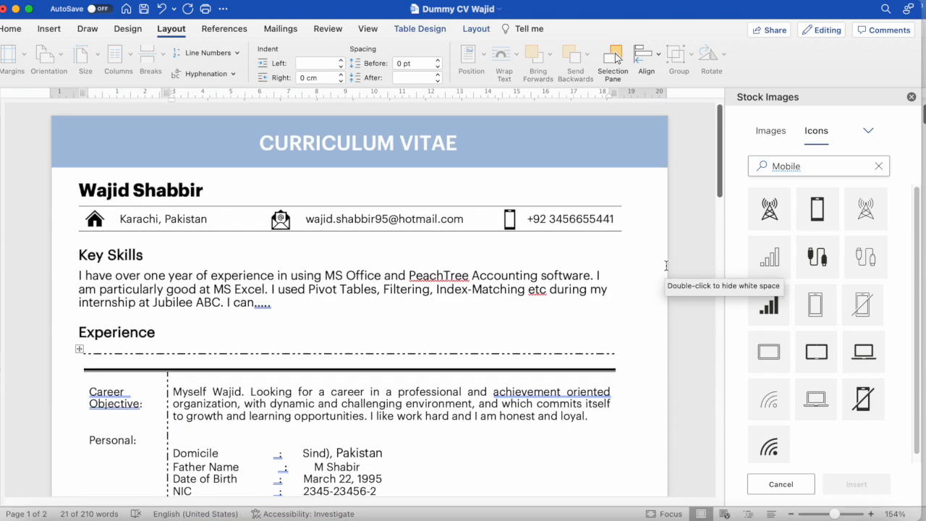
pyautogui.click(325, 313)
pyautogui.press('Return')
pyautogui.press('Return')
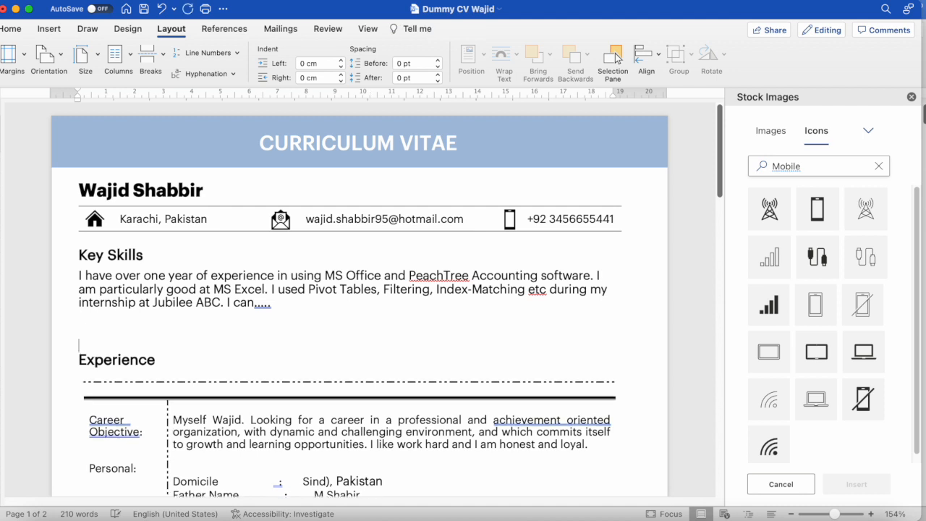
pyautogui.press('BackSpace')
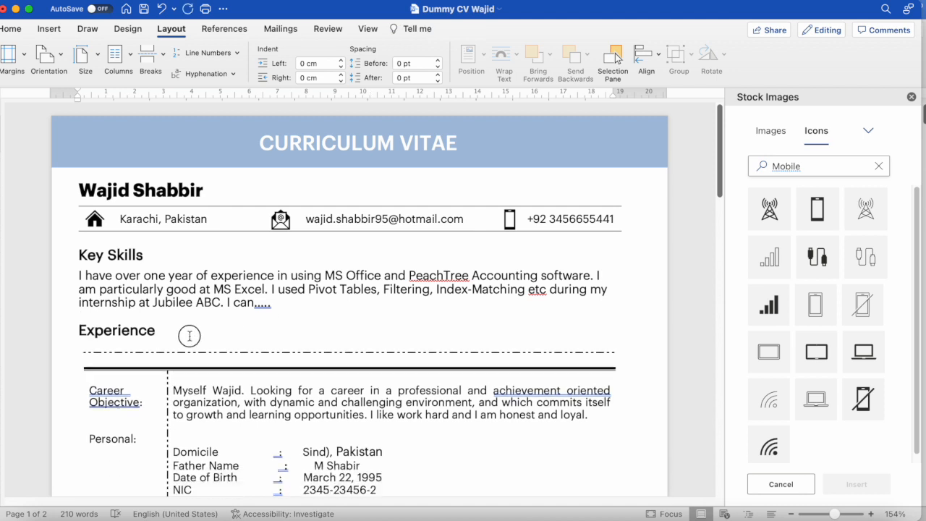
# Add blank lines below the Experience heading and paste the copied Internship and Assitant entries there.
pyautogui.click(189, 335)
pyautogui.press('Return')
pyautogui.press('Return')
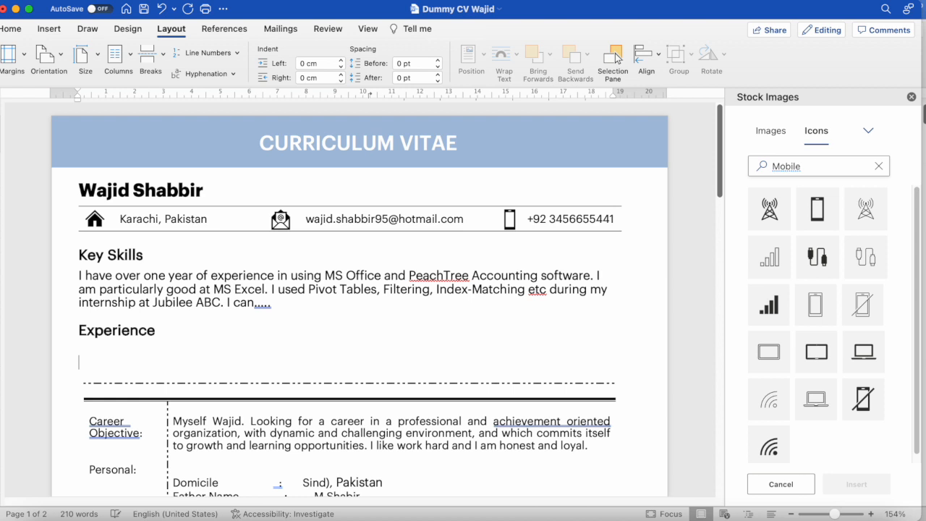
pyautogui.press('Return')
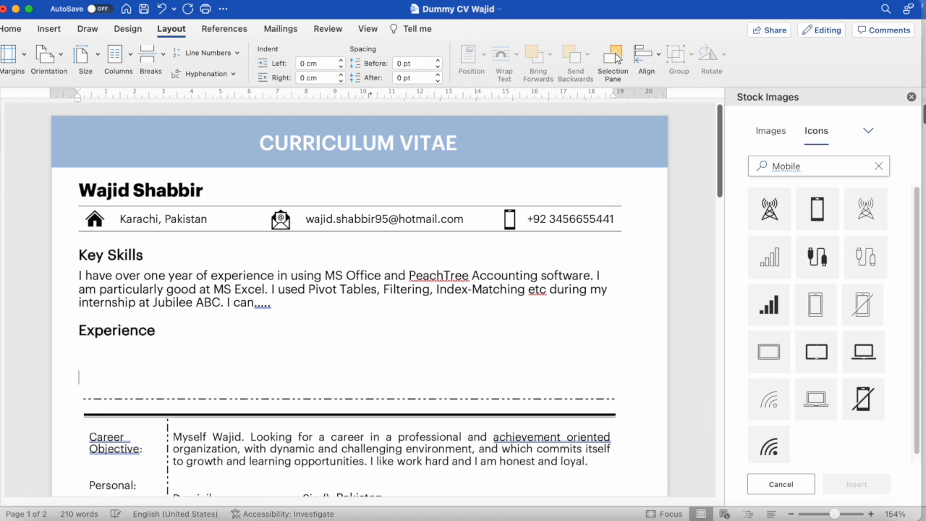
pyautogui.press('super+v')
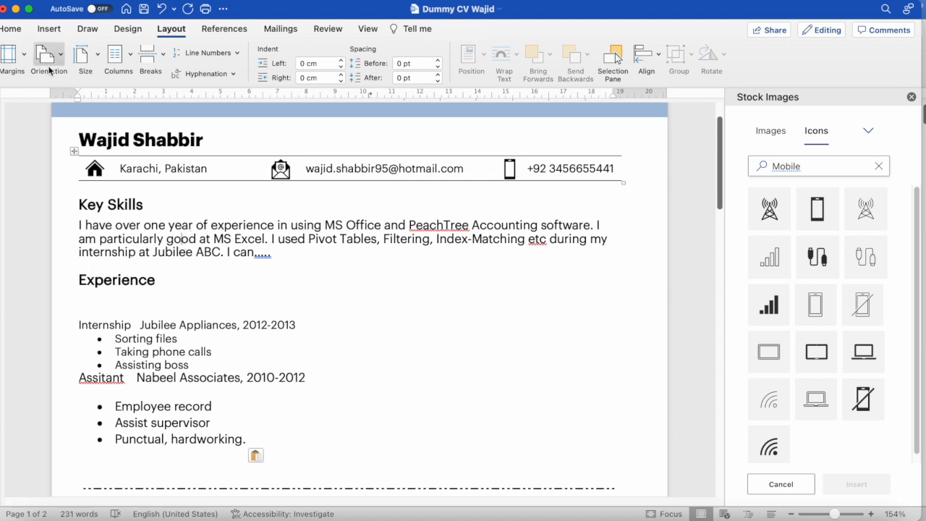
# Reduce the Key Skills paragraph's font size to 11.
pyautogui.click(13, 29)
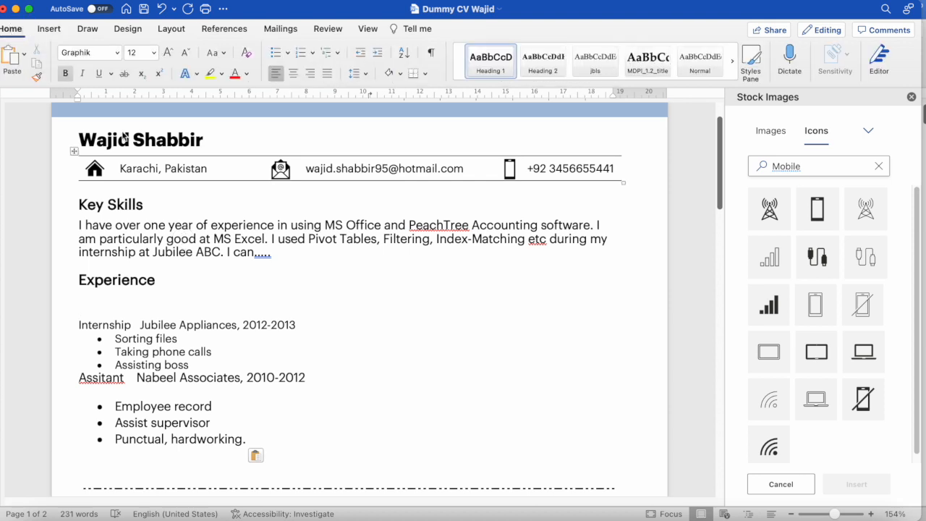
pyautogui.moveTo(288, 252); pyautogui.dragTo(76, 223)
pyautogui.click(186, 52)
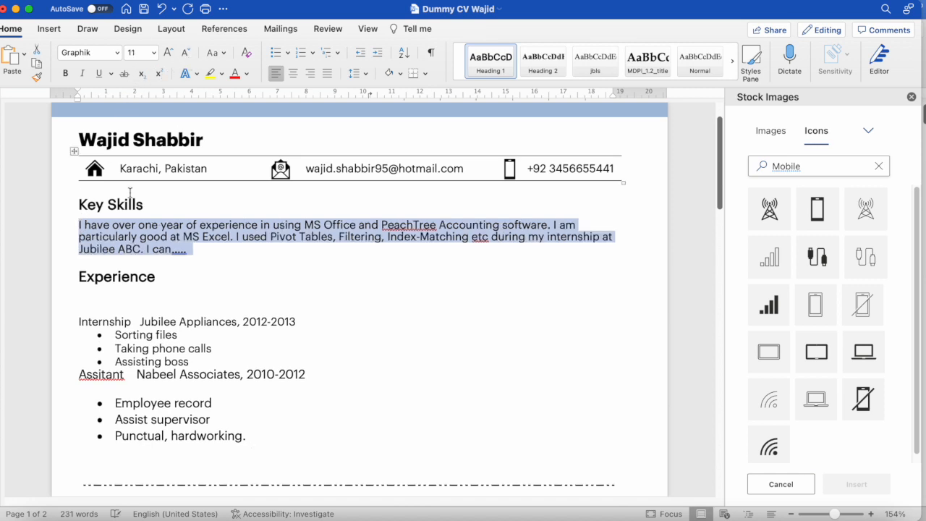
# Reduce the font size of the Key Skills and Experience headings to 14.
pyautogui.moveTo(150, 206); pyautogui.dragTo(78, 206)
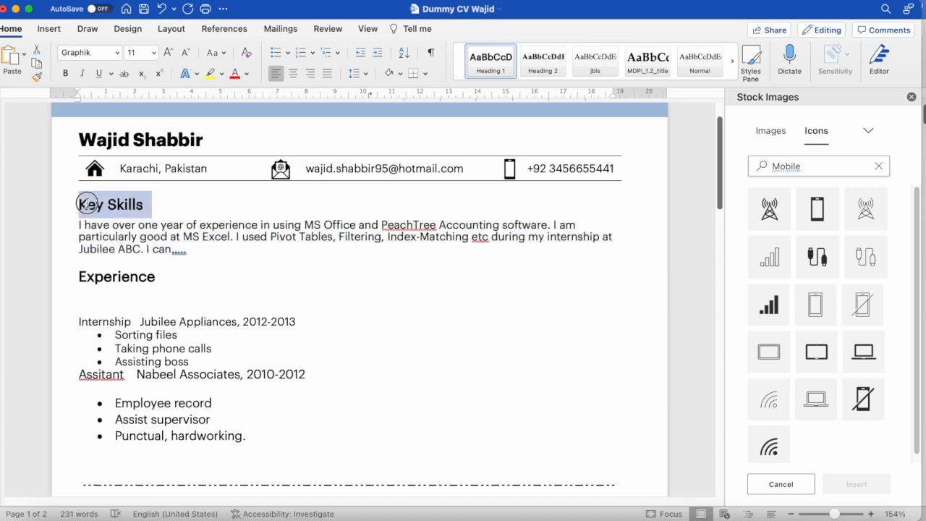
pyautogui.click(186, 52)
pyautogui.click(186, 52)
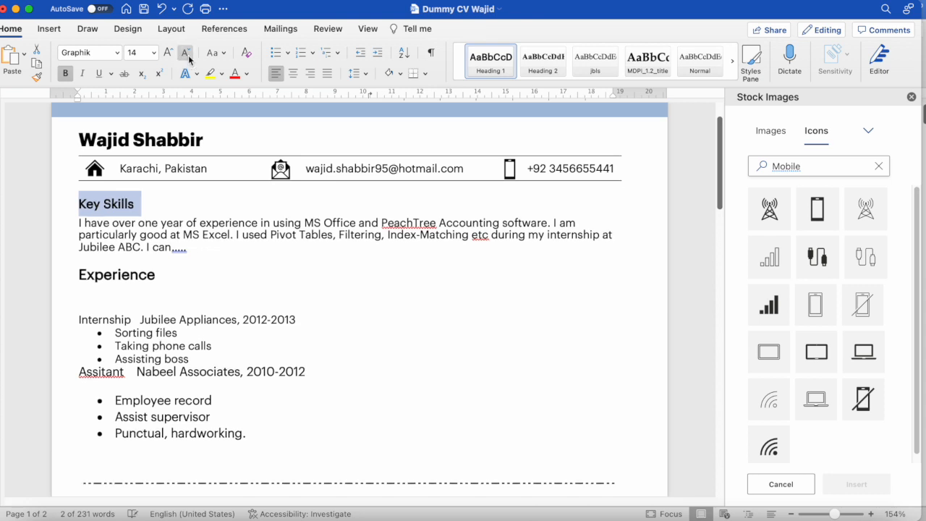
pyautogui.click(200, 223)
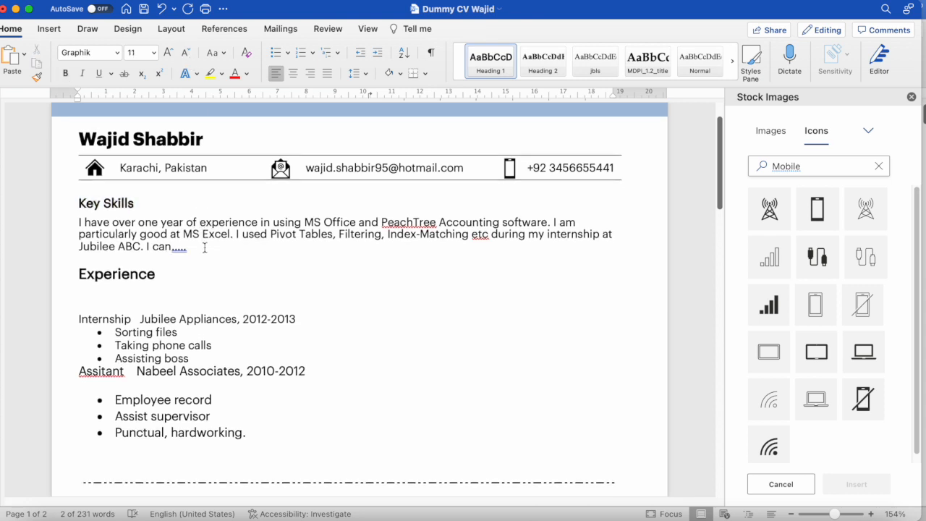
pyautogui.moveTo(174, 271); pyautogui.dragTo(76, 266)
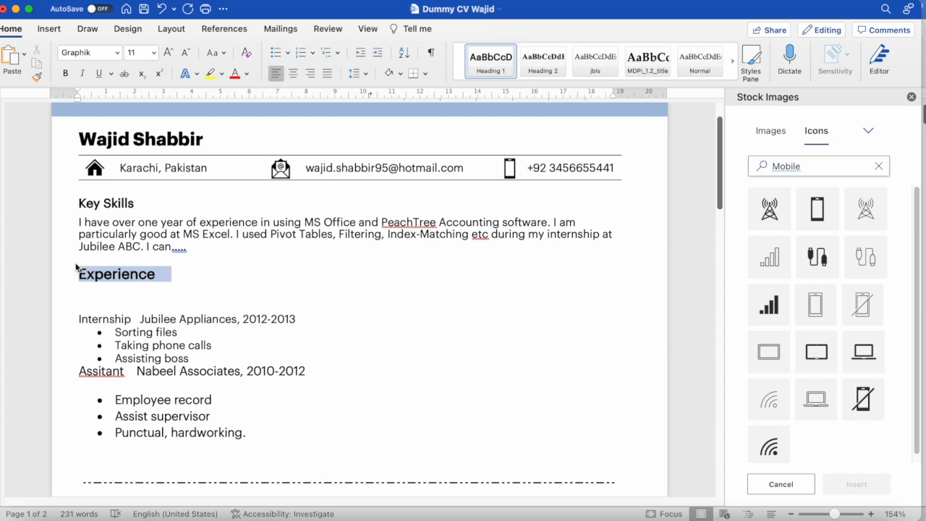
pyautogui.click(186, 53)
pyautogui.click(168, 296)
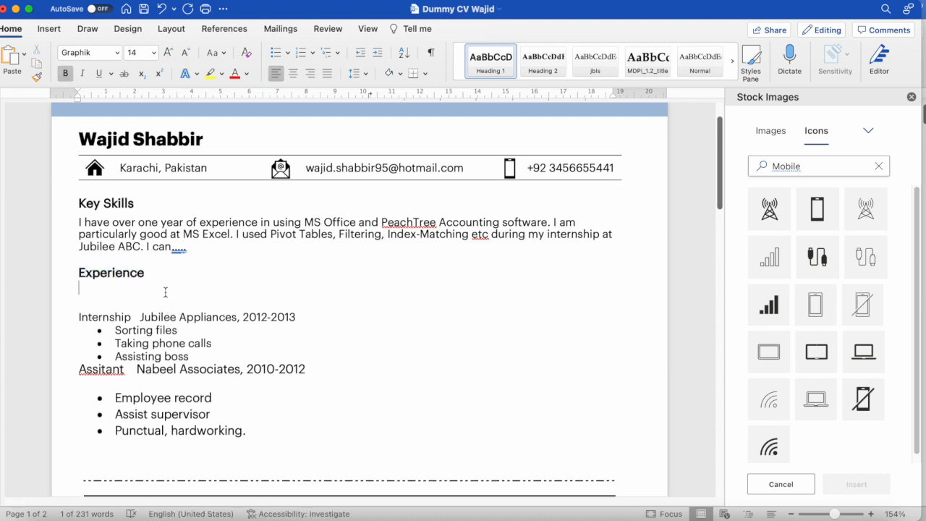
# Try to apply the Key Skills paragraph's formatting to the empty line below the Experience heading.
pyautogui.doubleClick(173, 222)
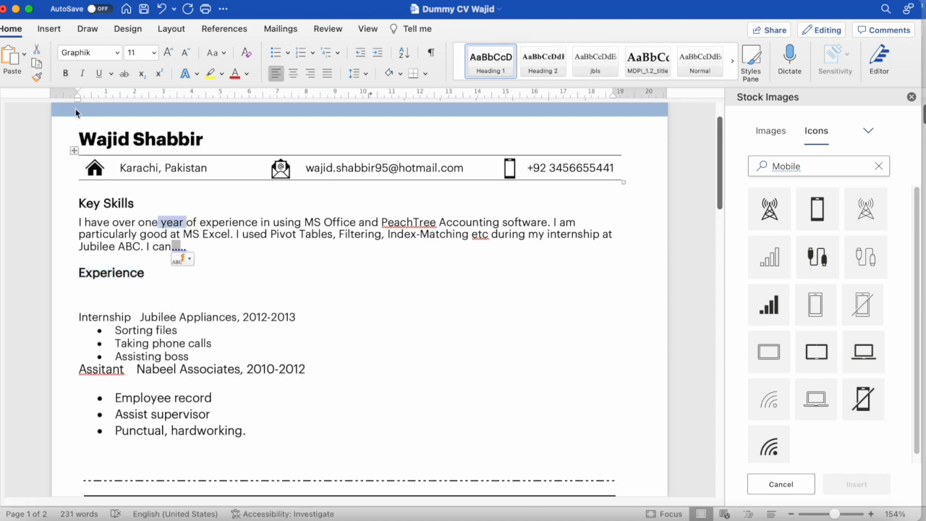
pyautogui.click(36, 75)
pyautogui.click(107, 287)
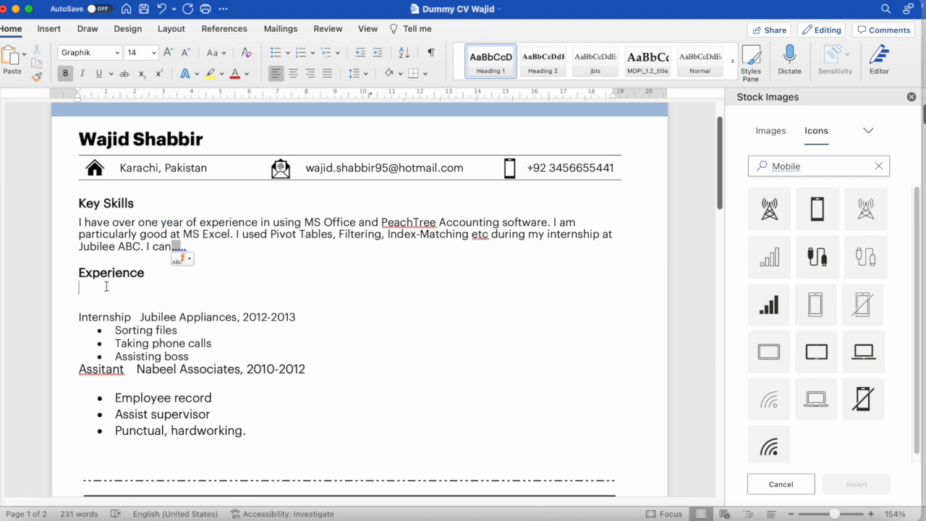
# Enter the placeholder text "as" below the Experience heading and apply the Key Skills paragraph's formatting to it with Format Painter.
pyautogui.write('as')
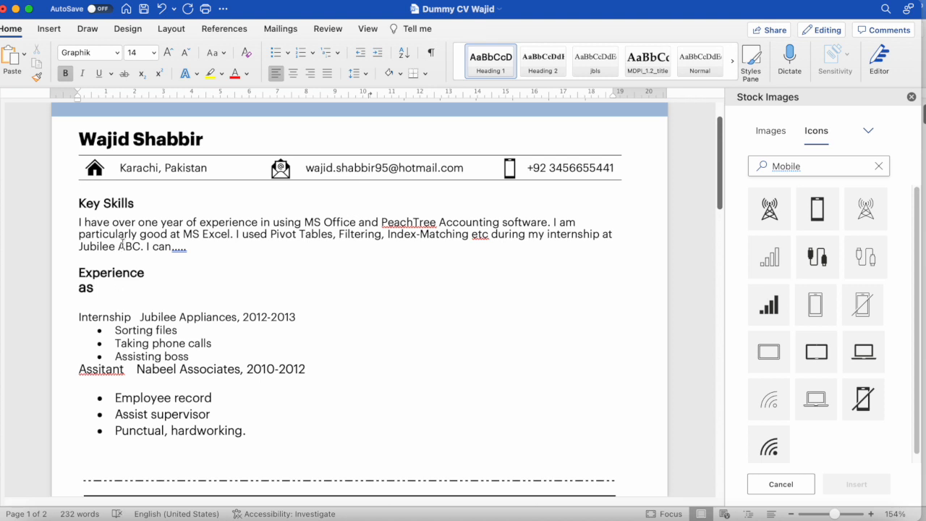
pyautogui.doubleClick(132, 221)
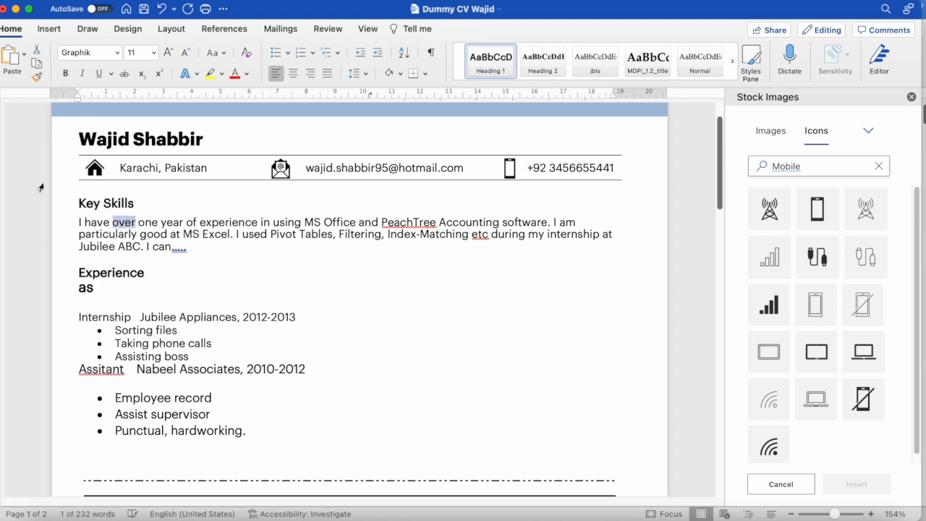
pyautogui.click(37, 78)
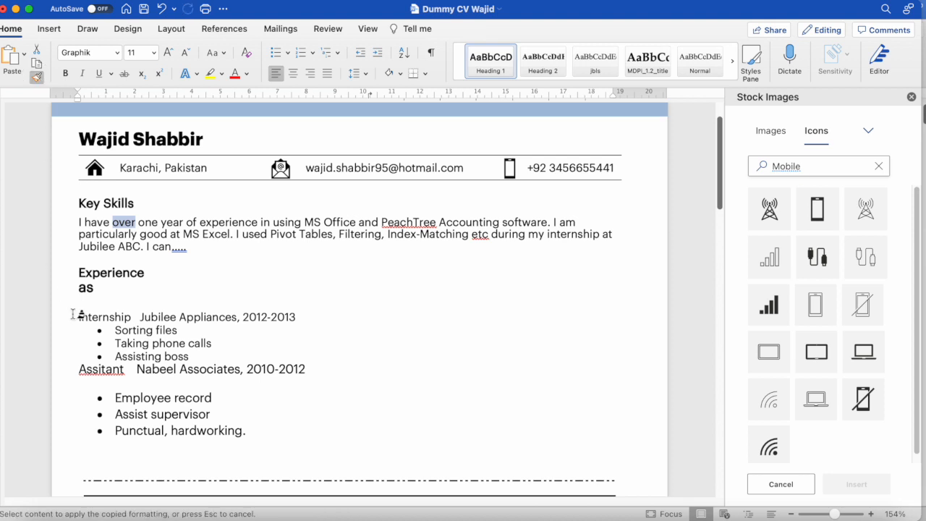
pyautogui.click(88, 289)
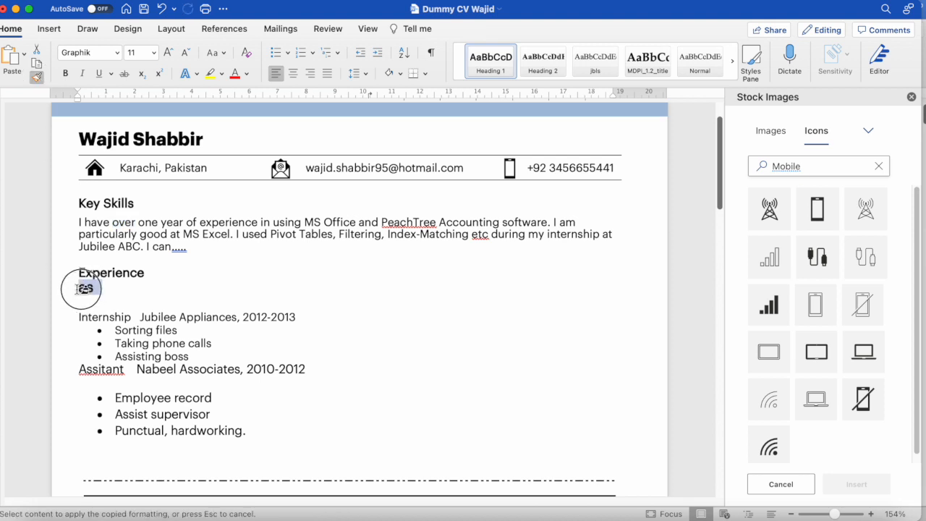
pyautogui.click(116, 291)
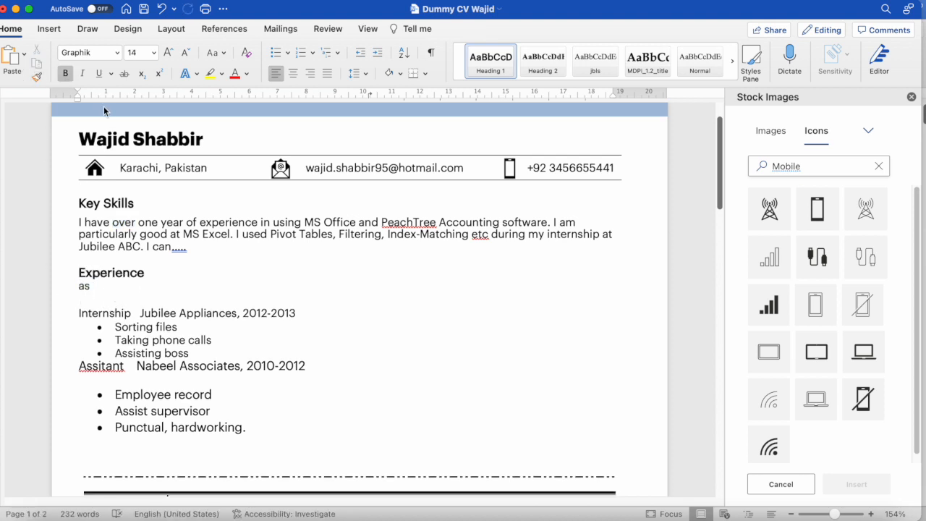
# Replace the placeholder "as" below the Experience heading with a table of 2 columns and 8 rows.
pyautogui.click(84, 286)
pyautogui.doubleClick(82, 288)
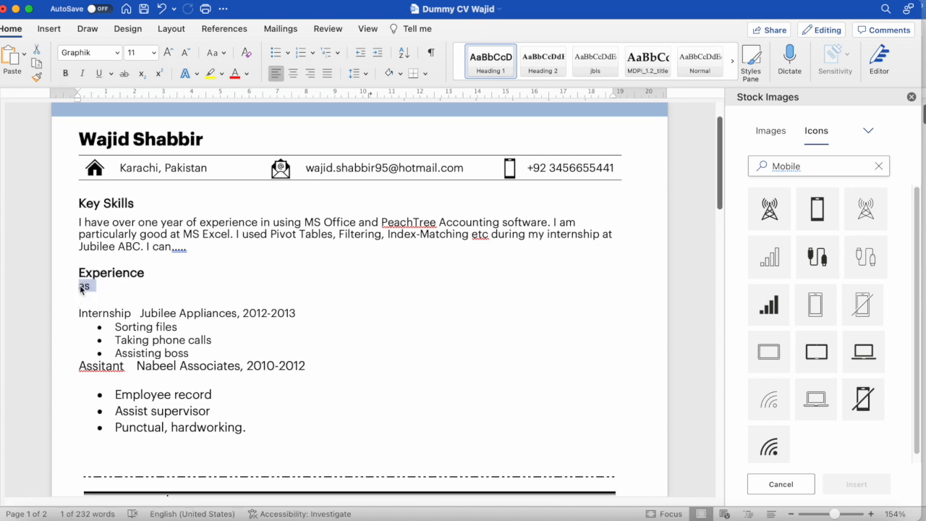
pyautogui.scroll(2, 120, 315)
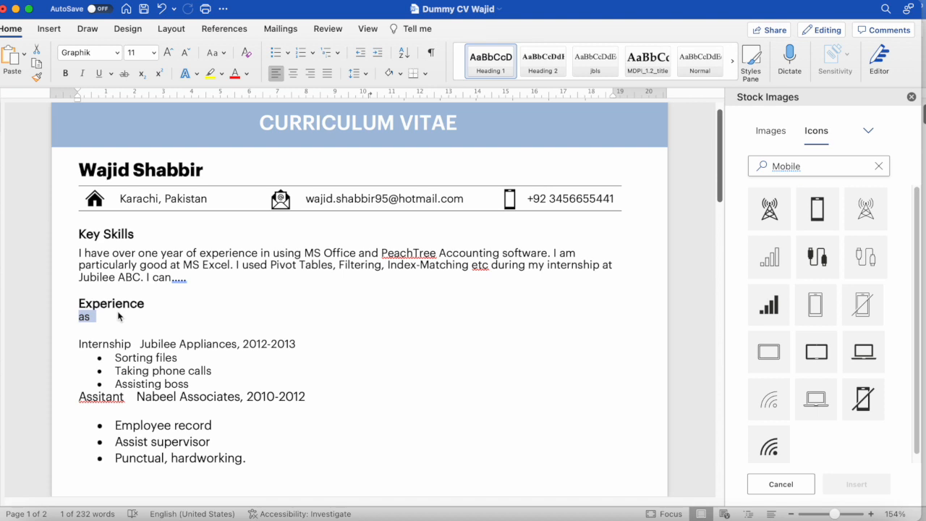
pyautogui.scroll(-6, 119, 315)
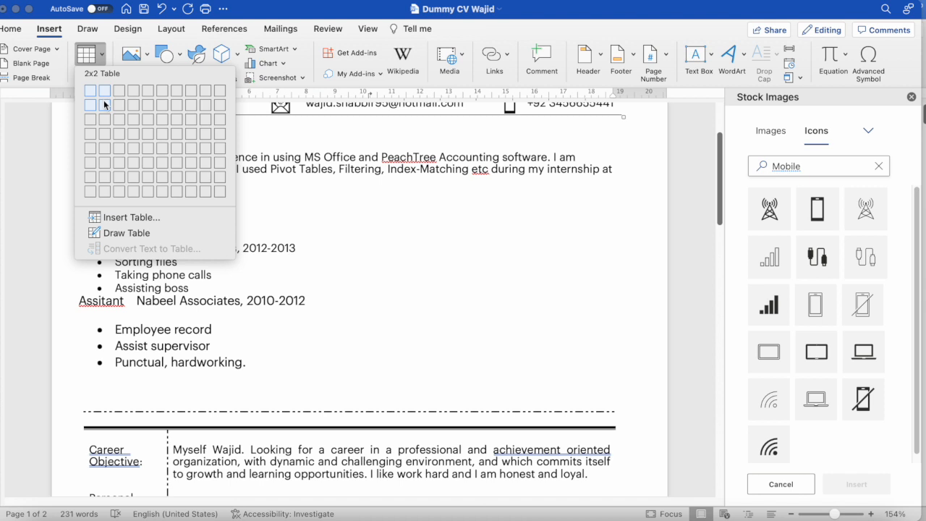
pyautogui.click(107, 187)
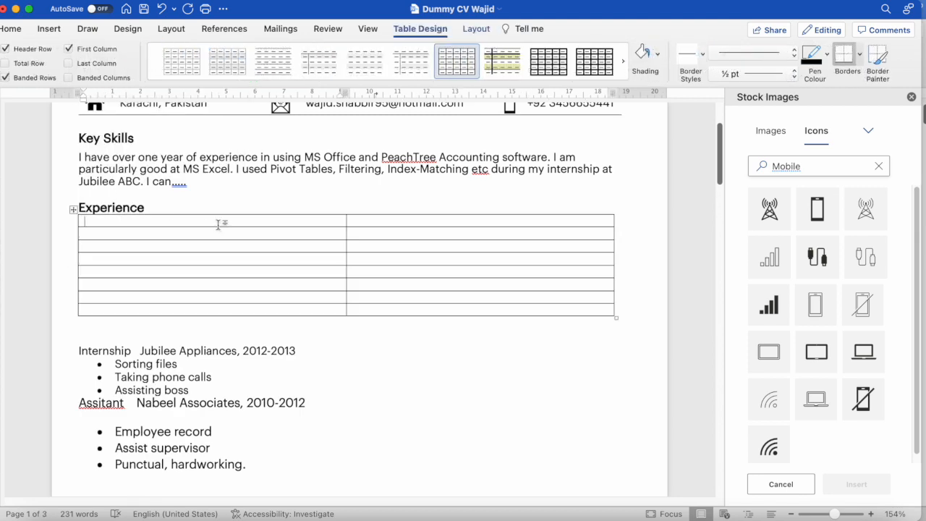
# Move the Experience heading into the new table's first cell and delete the empty line above the table.
pyautogui.moveTo(149, 209); pyautogui.dragTo(86, 223)
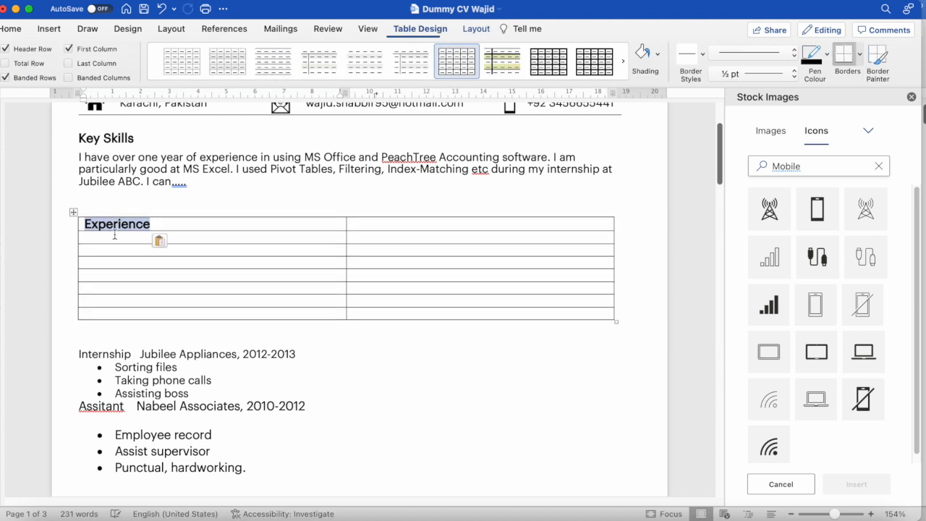
pyautogui.click(104, 209)
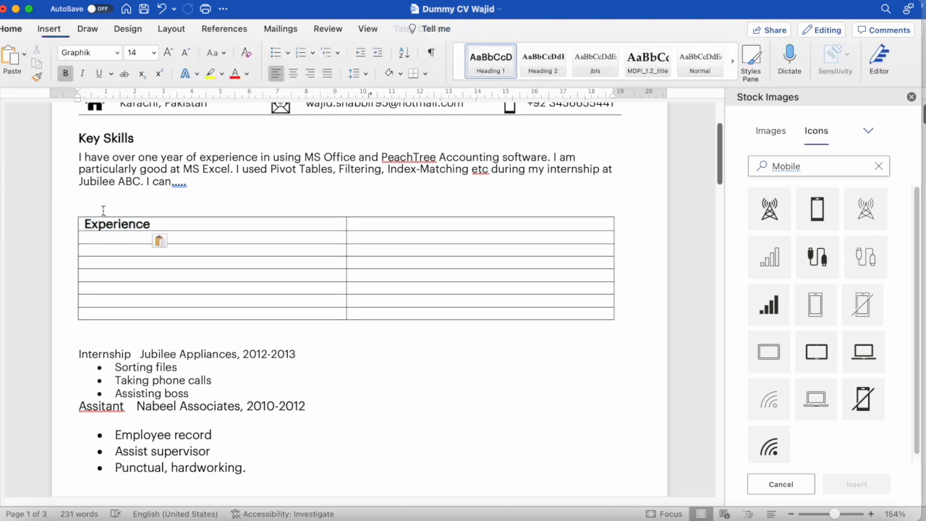
pyautogui.press('BackSpace')
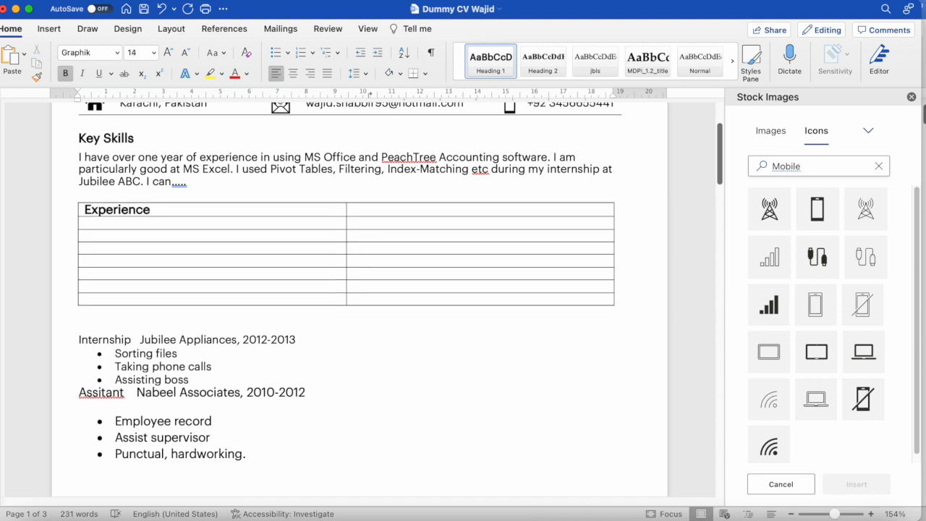
# Shift the Experience heading's indent flush with the table's left border and narrow the first column to about 3 cm.
pyautogui.click(85, 209)
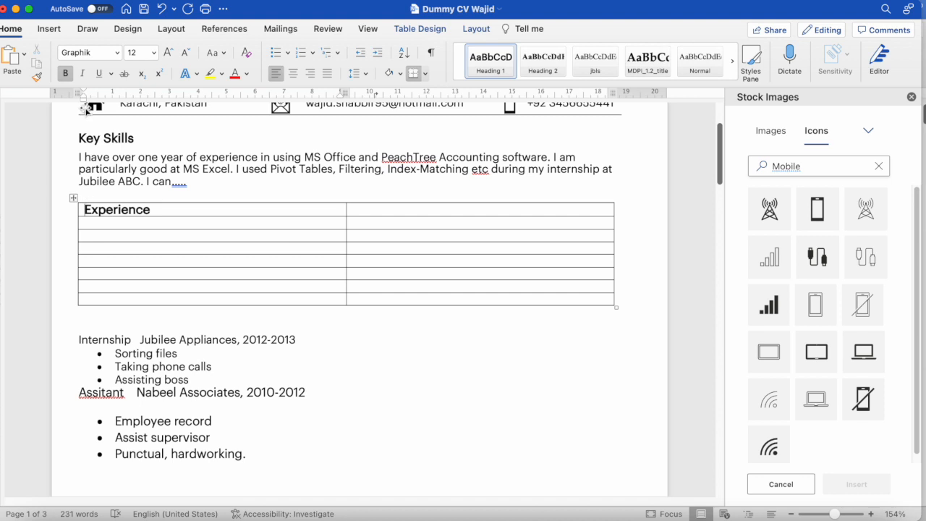
pyautogui.moveTo(85, 102); pyautogui.dragTo(79, 102)
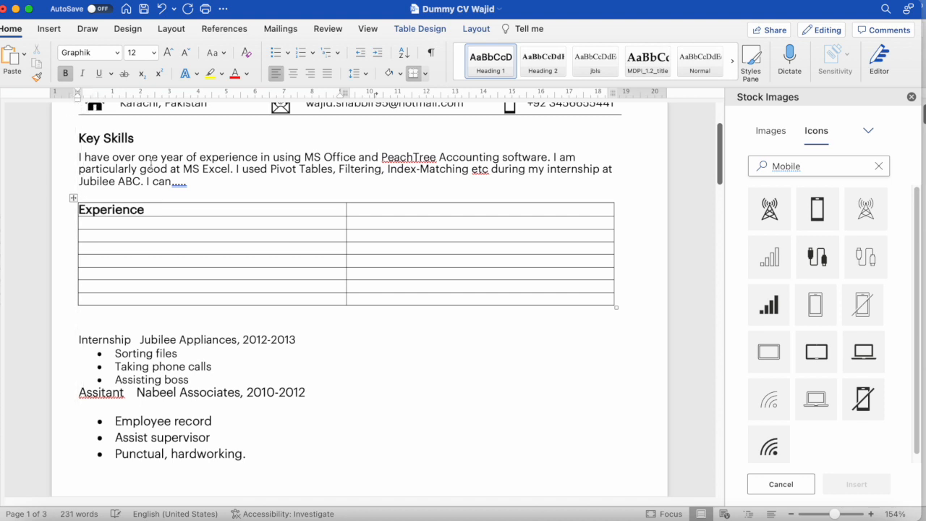
pyautogui.click(151, 229)
pyautogui.click(151, 225)
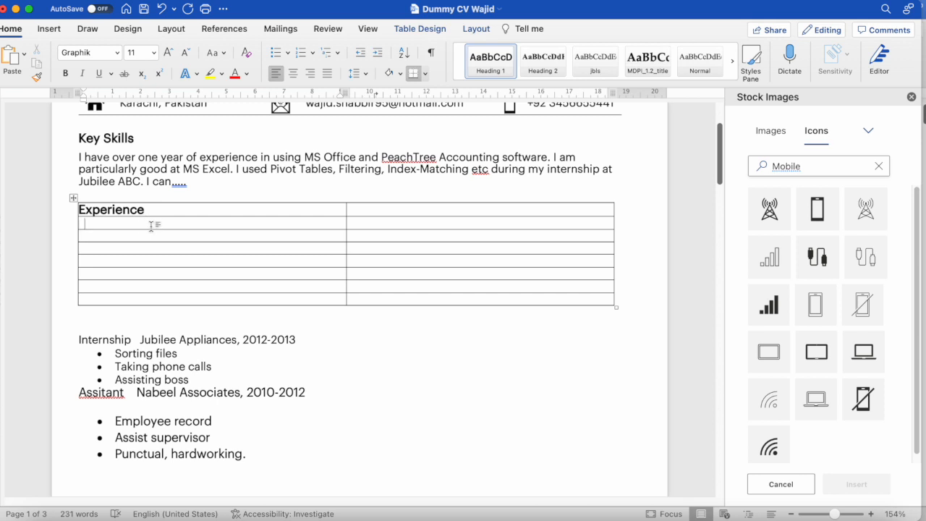
pyautogui.moveTo(347, 221); pyautogui.dragTo(172, 222)
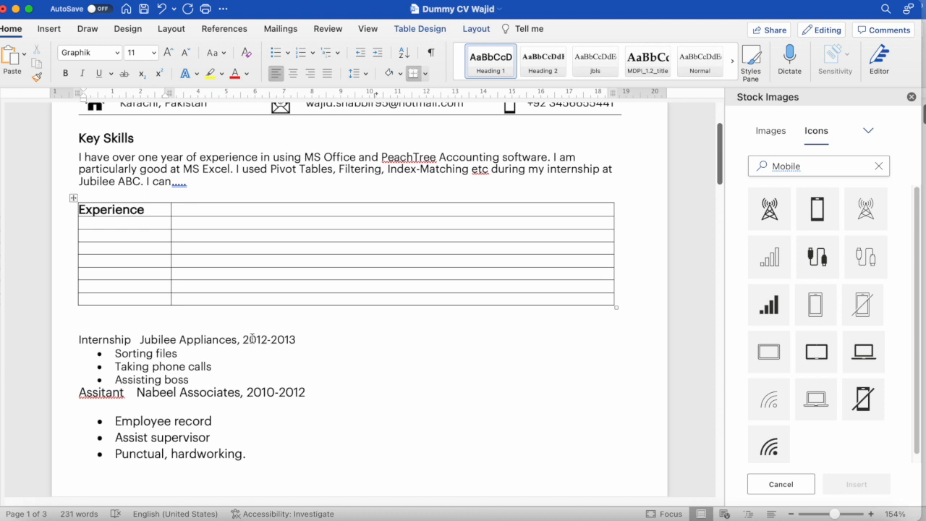
pyautogui.click(242, 339)
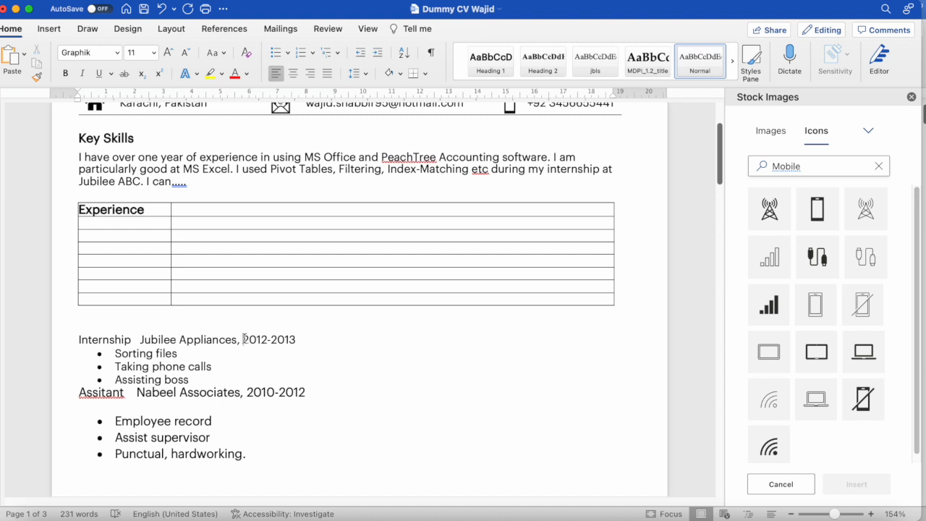
pyautogui.click(309, 337)
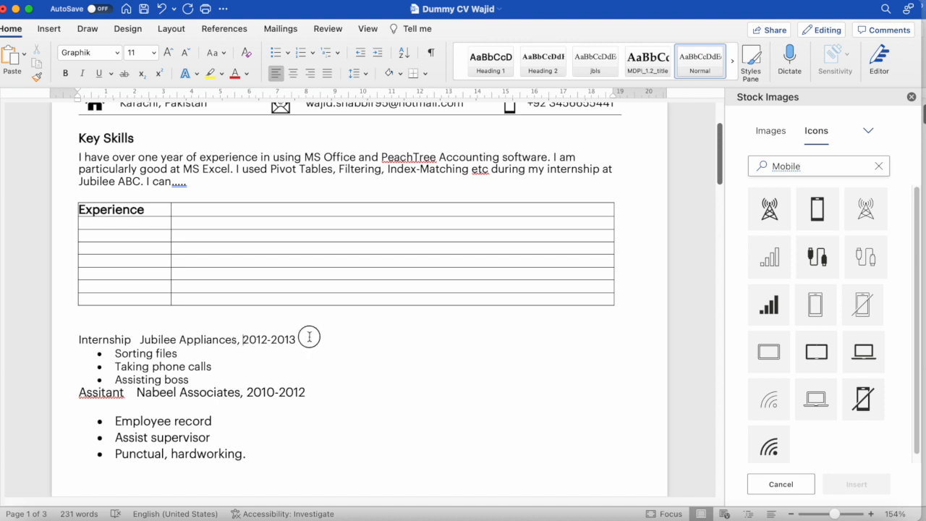
pyautogui.click(247, 340)
pyautogui.click(276, 340)
# Enter the dates "06.2012 – 08-2013" in the cell below Experience and widen the first column until they fit on one line.
pyautogui.click(146, 222)
pyautogui.click(173, 224)
pyautogui.moveTo(173, 225); pyautogui.dragTo(178, 224)
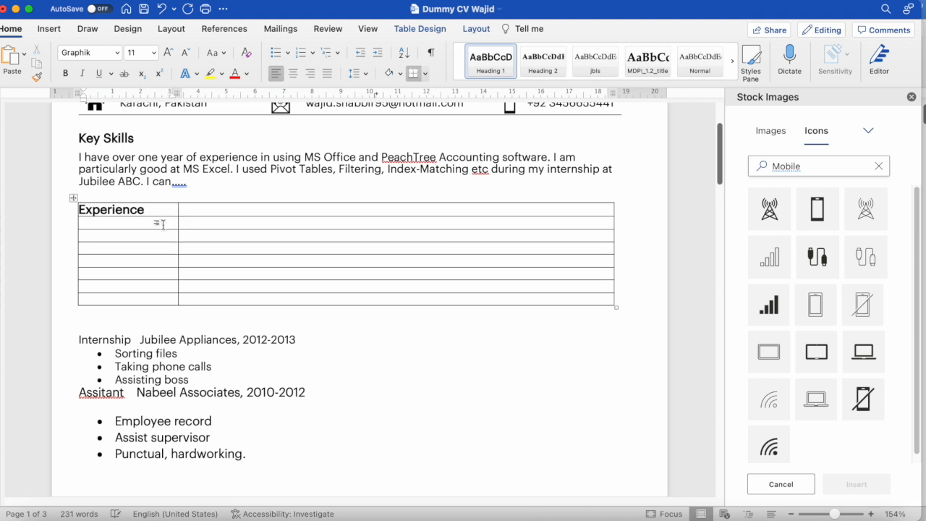
pyautogui.write('06.')
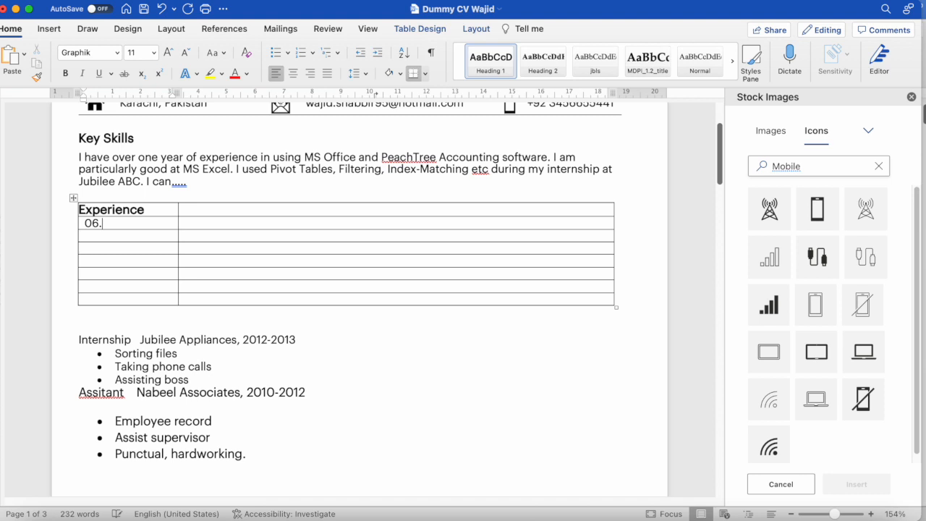
pyautogui.write('2012')
pyautogui.write(' - ')
pyautogui.write('08-')
pyautogui.write('2')
pyautogui.write('013')
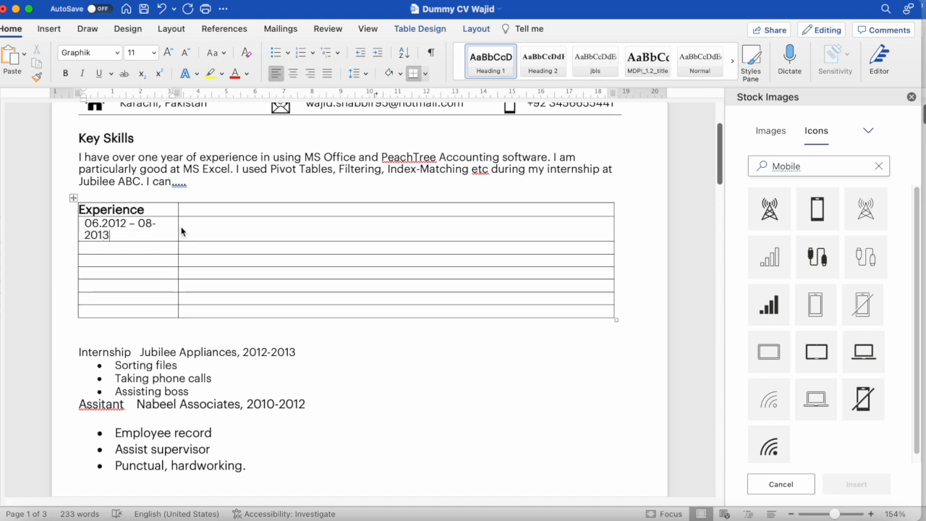
pyautogui.moveTo(179, 226); pyautogui.dragTo(193, 226)
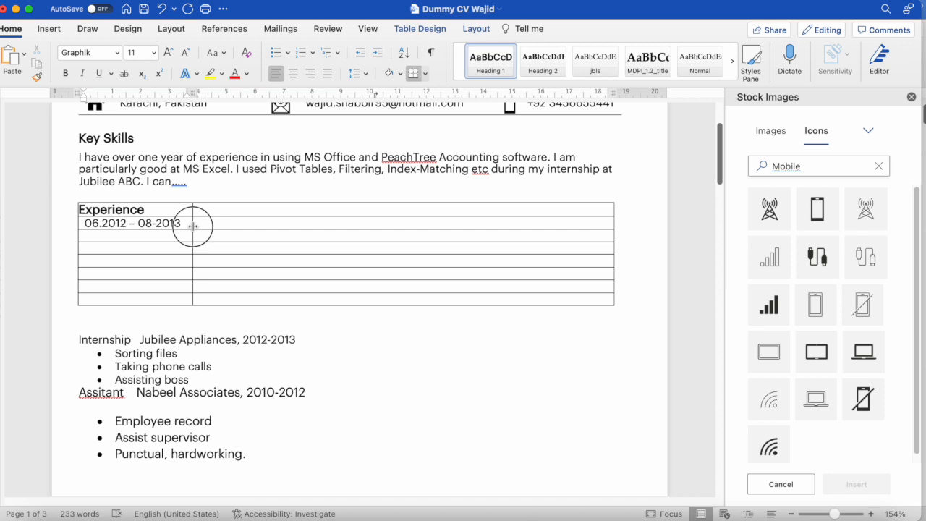
# Enter the dates "06.2010 – 05.2012" in the first column's next empty cell.
pyautogui.click(180, 234)
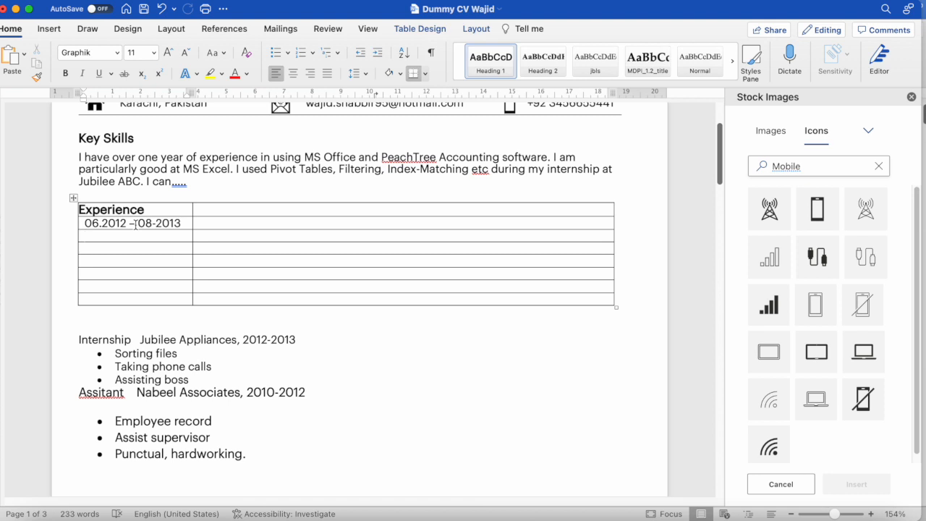
pyautogui.write('06.')
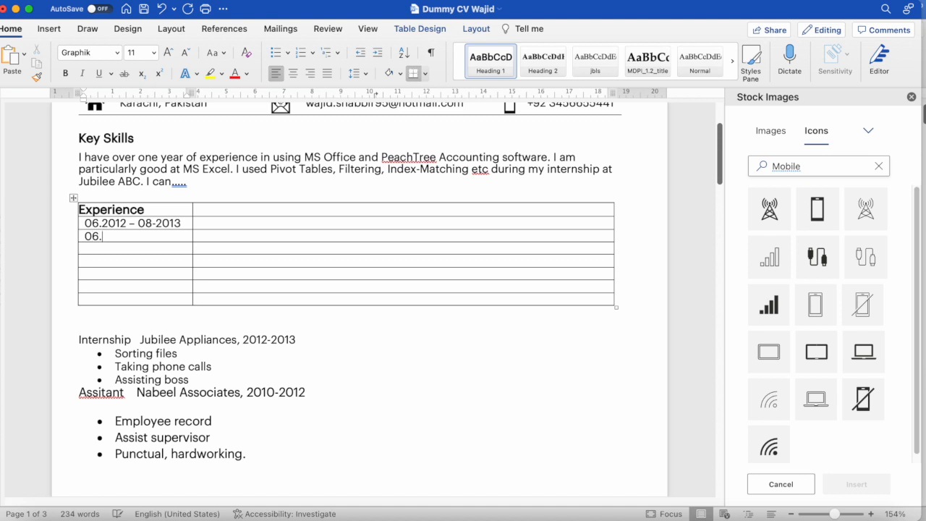
pyautogui.write('2010 -')
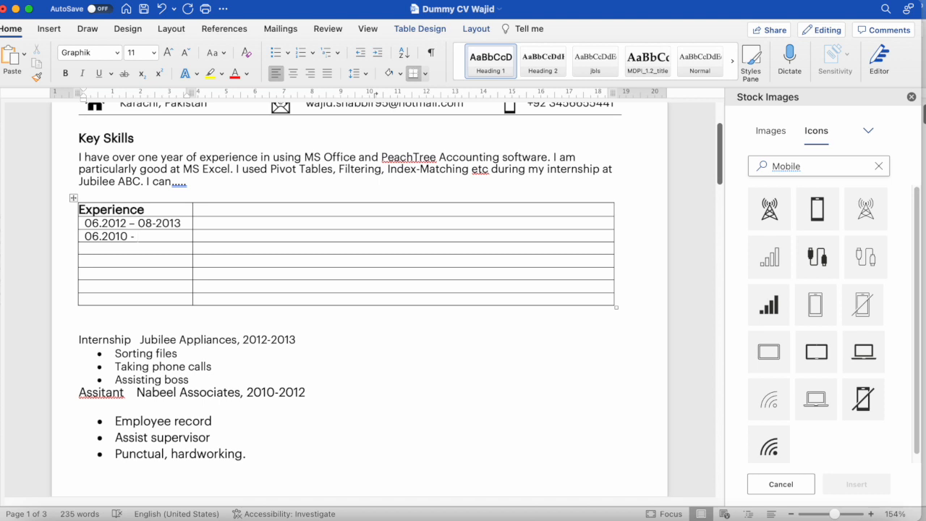
pyautogui.write(' 05.2012')
pyautogui.click(207, 238)
# Enter the job title "Internship (Administration)" in the second column beside the 06.2012 – 08-2013 dates.
pyautogui.click(131, 338)
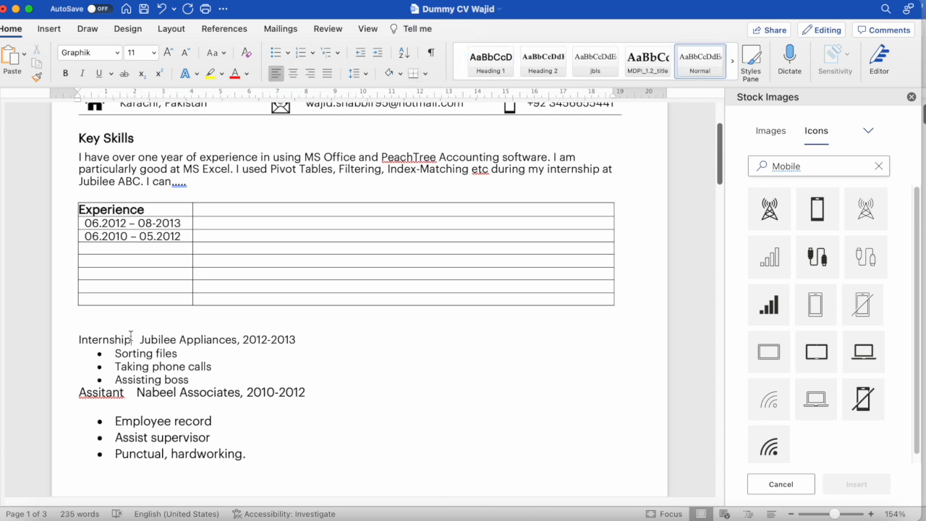
pyautogui.click(217, 227)
pyautogui.write('I')
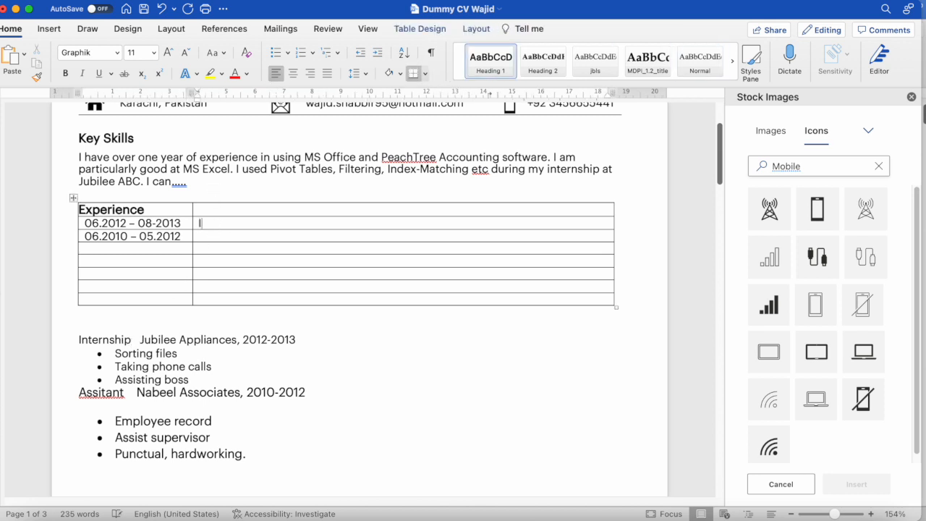
pyautogui.write('nternship')
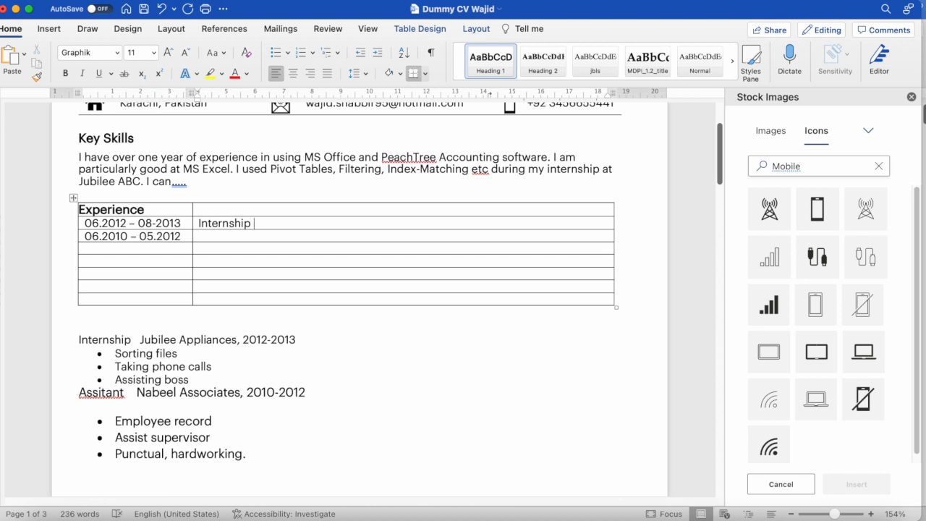
pyautogui.write('(Administratio')
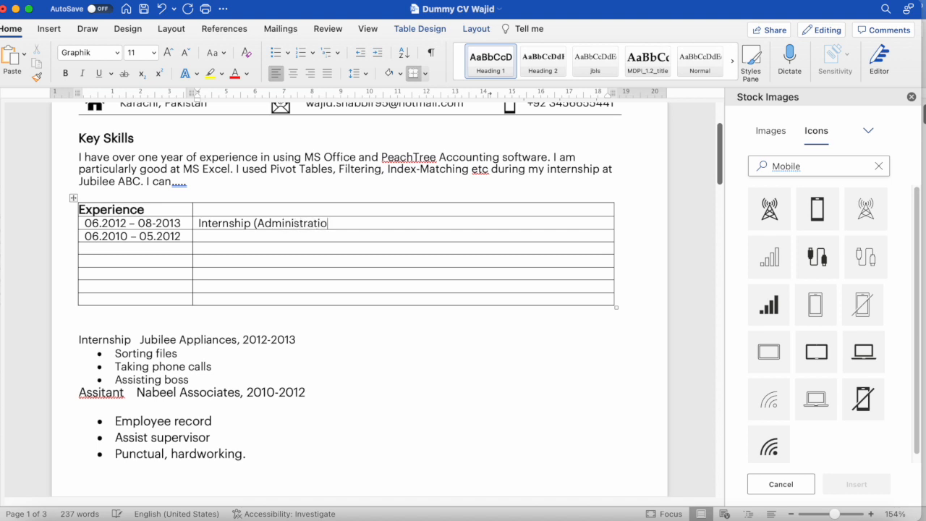
pyautogui.write('n)')
# Add the bullet "File management at the administration desk of the department." below the Internship (Administration) title and start a second bullet.
pyautogui.press('Return')
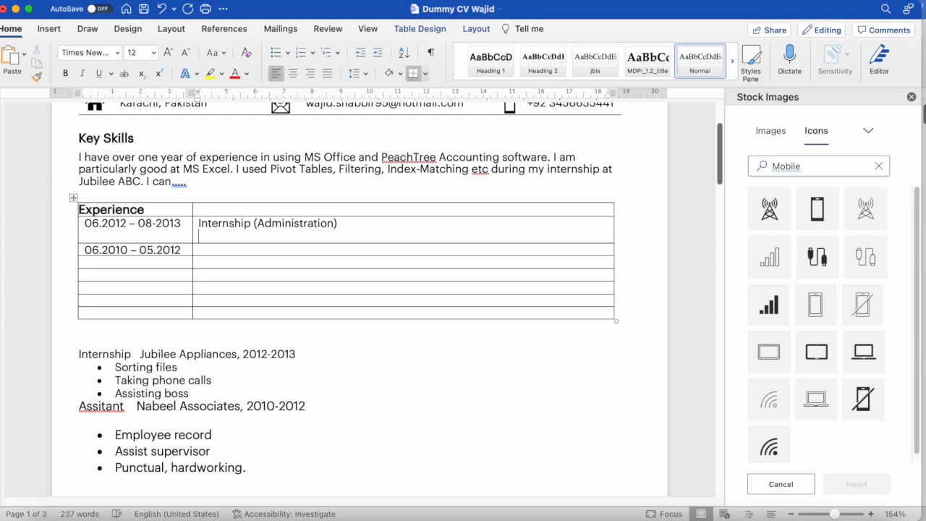
pyautogui.click(280, 53)
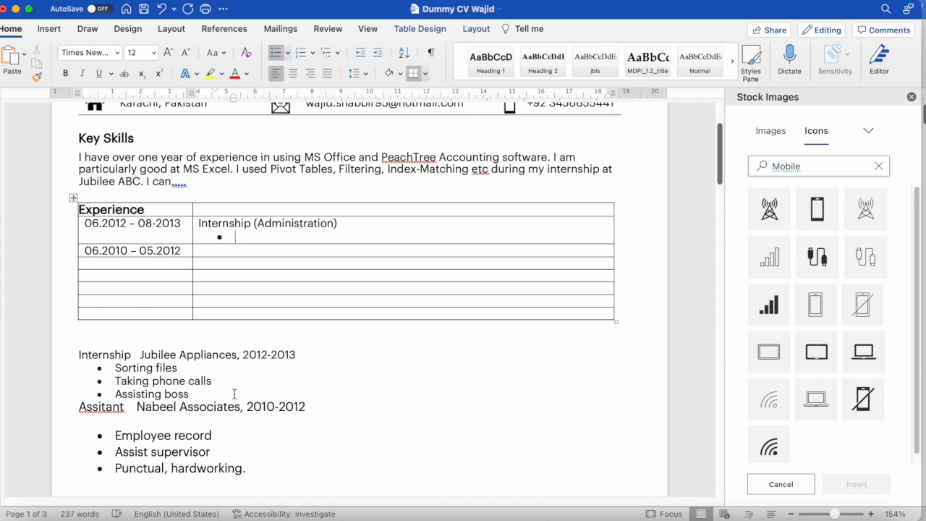
pyautogui.scroll(2, 234, 394)
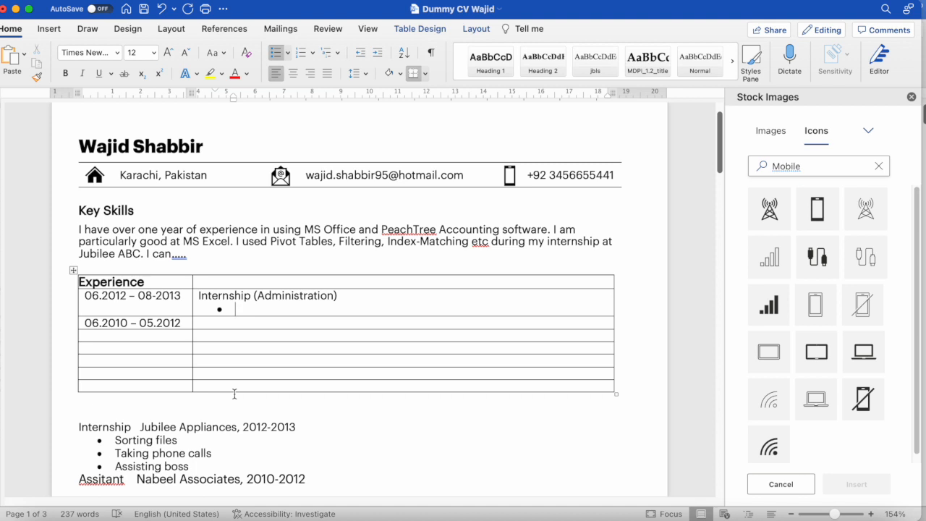
pyautogui.write('File managa')
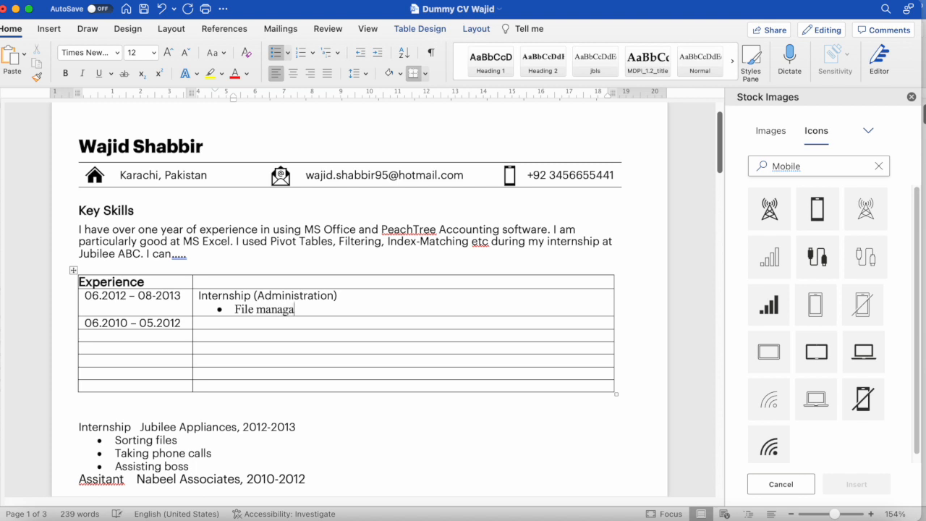
pyautogui.press('BackSpace')
pyautogui.write('ement at the ad')
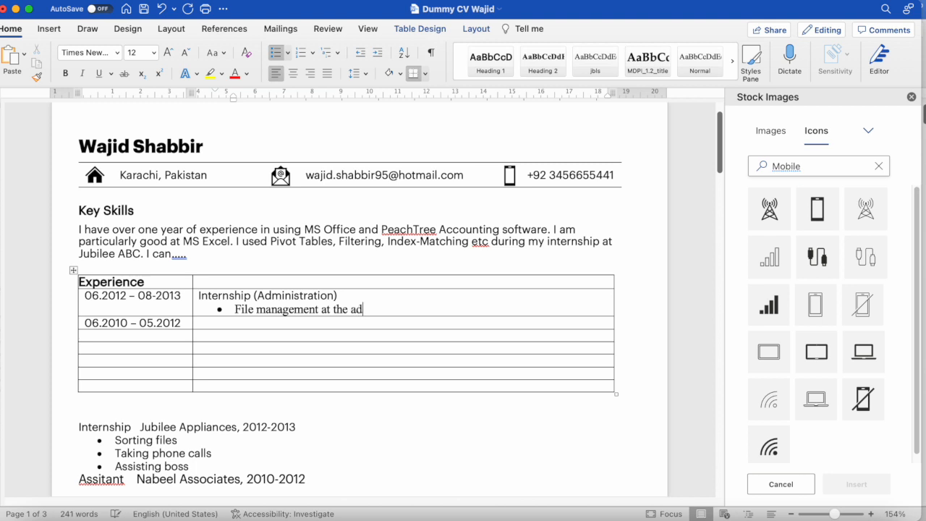
pyautogui.write('ministration')
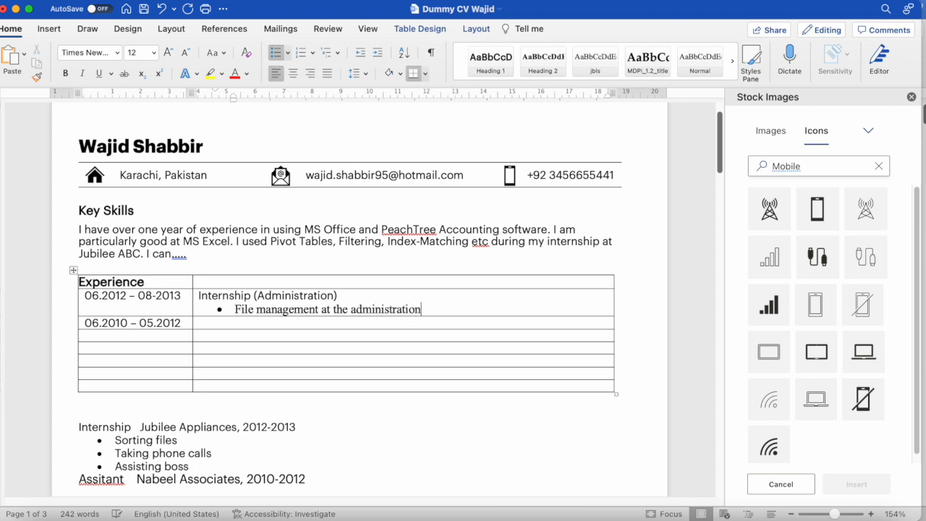
pyautogui.write(' desk of the department.')
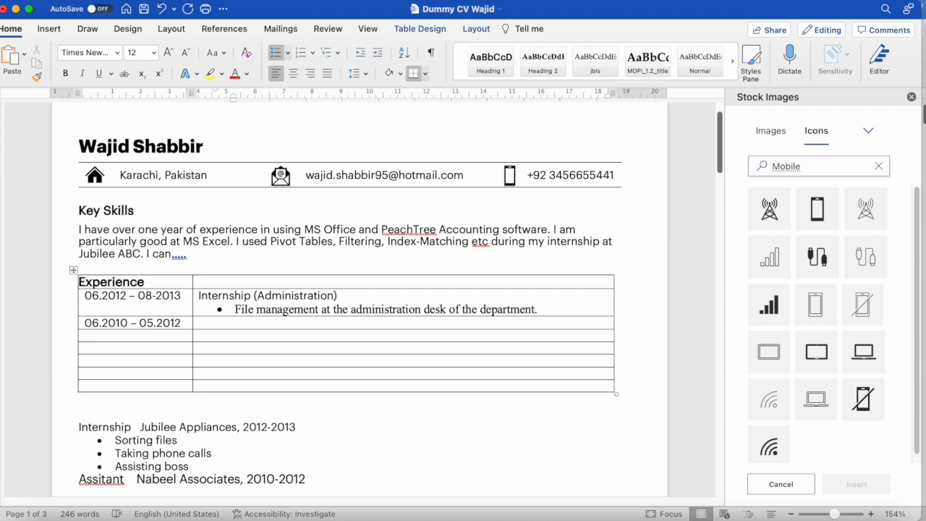
pyautogui.press('Return')
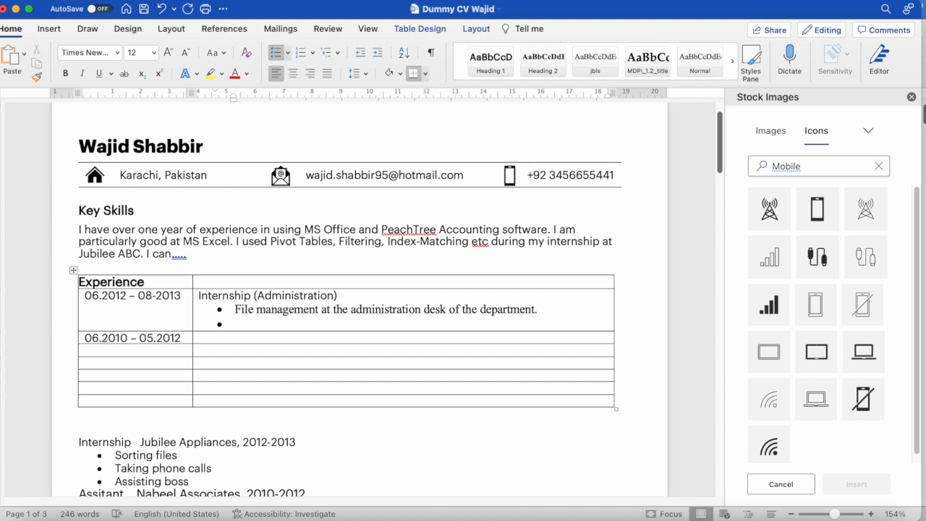
# Write the second internship bullet: "Coordinating with other departments for smooth functioning of the firm.".
pyautogui.write('Coordinating with othe')
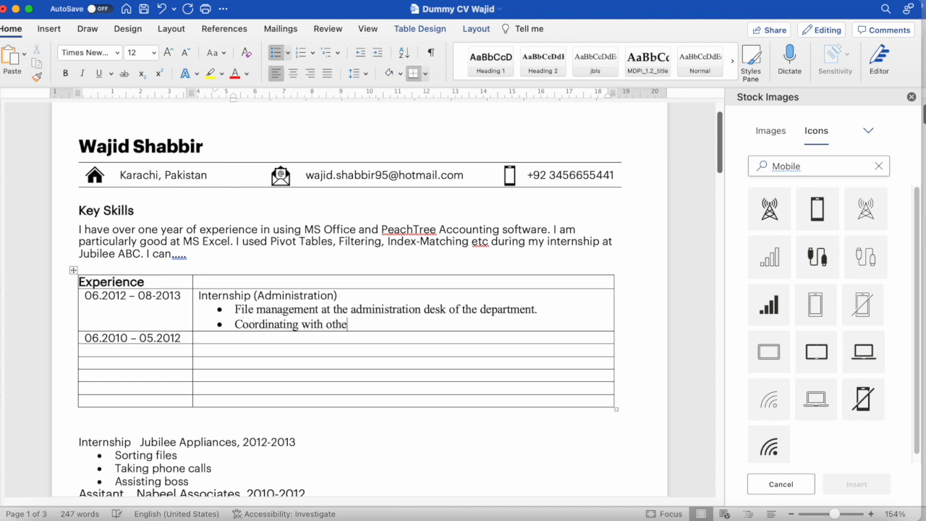
pyautogui.write('r departments ')
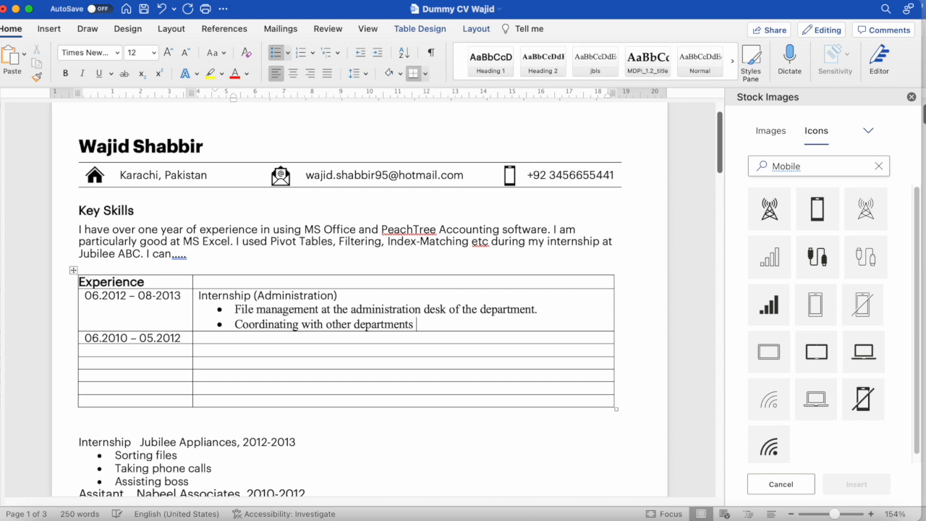
pyautogui.write('for smooth func')
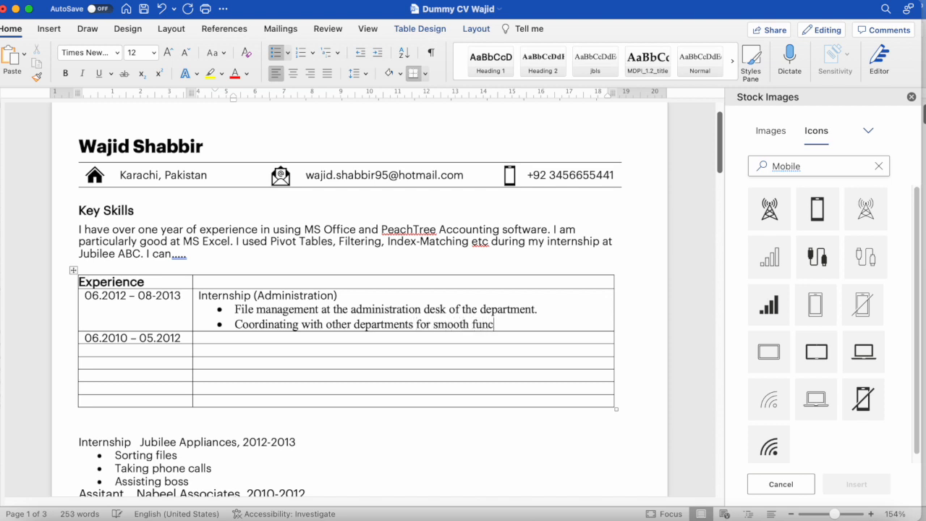
pyautogui.write('tioning of the firm.')
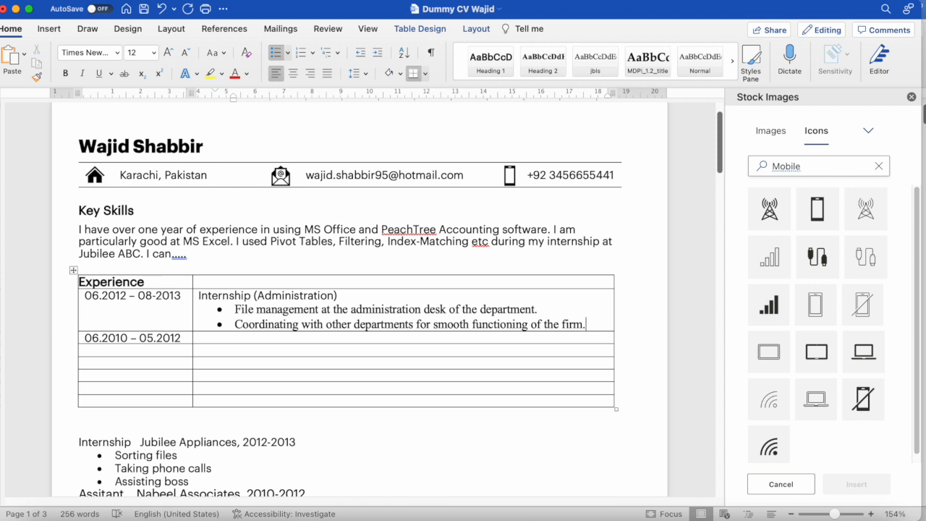
# Add a third bullet reading "Troubleshooting…" to the internship entry in the Experience table.
pyautogui.press('Return')
pyautogui.write('Troubleshe')
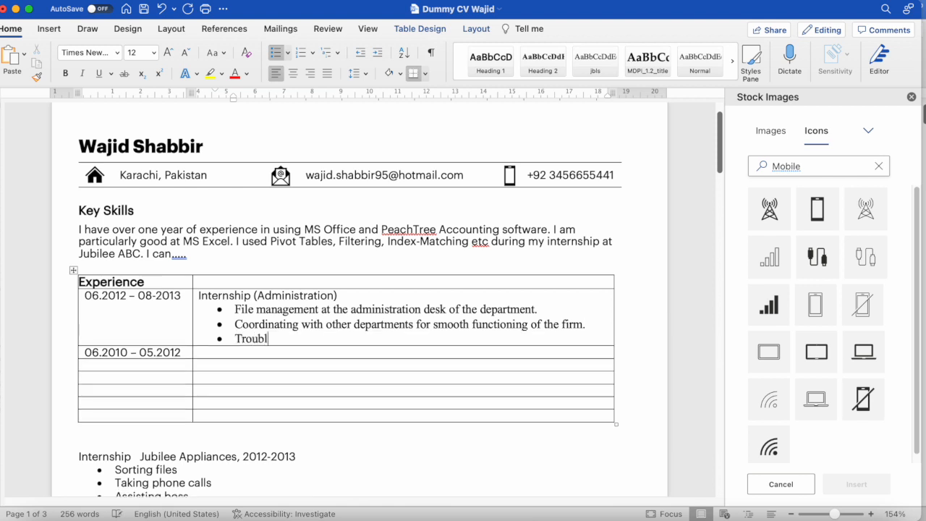
pyautogui.press('BackSpace')
pyautogui.write('ooting')
pyautogui.write('...')
# Add a fourth bullet reading "Time management for the higher level staff" to the internship entry.
pyautogui.press('Return')
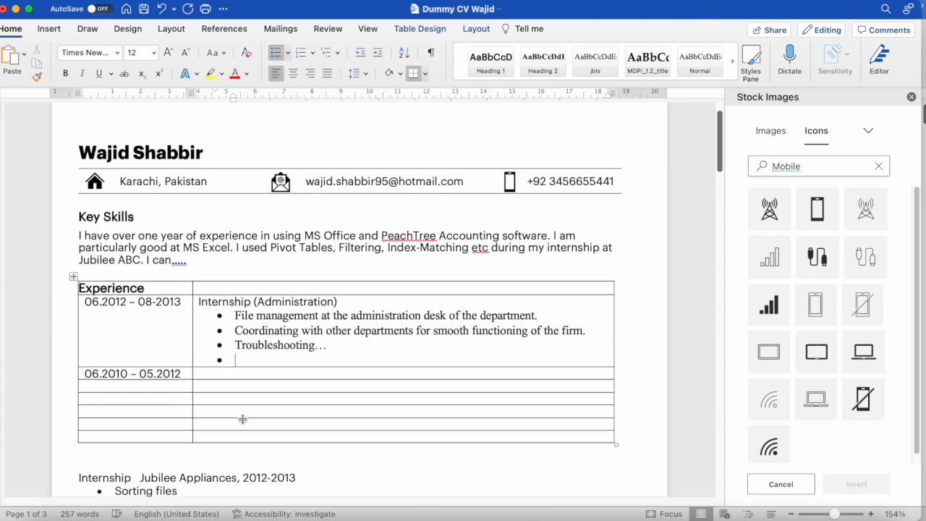
pyautogui.scroll(-2, 243, 420)
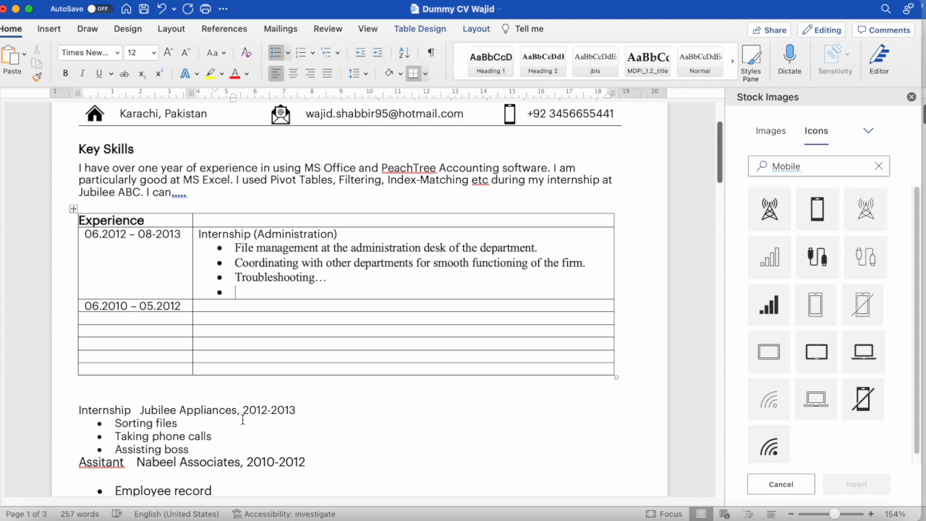
pyautogui.write('Time management for the higher')
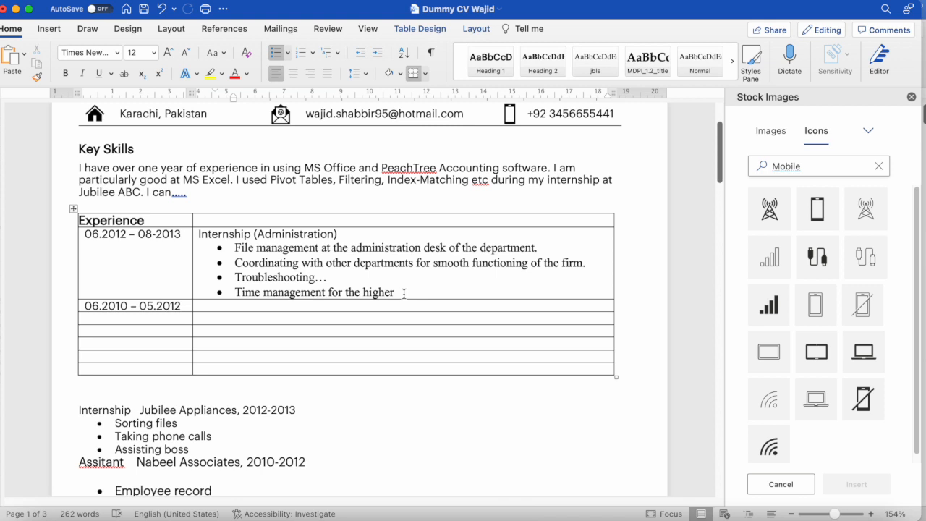
pyautogui.write('level staff')
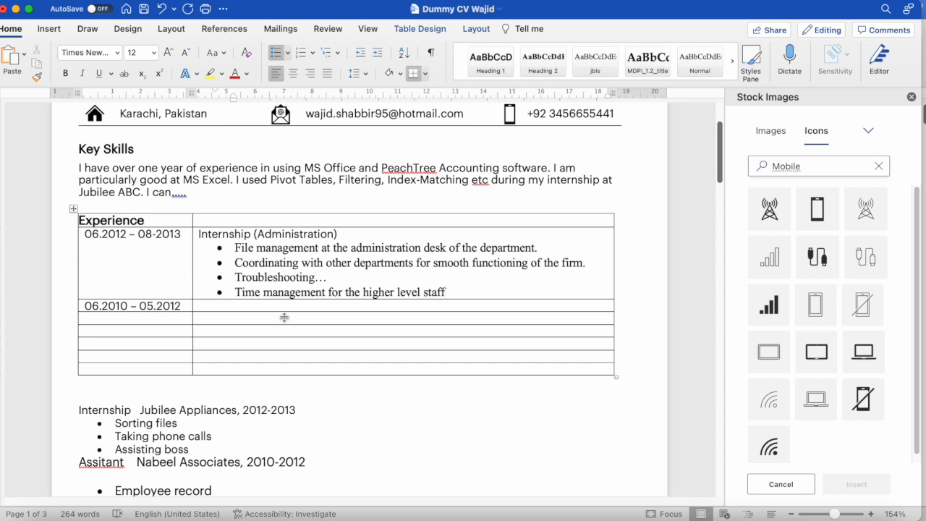
pyautogui.moveTo(463, 294); pyautogui.dragTo(236, 247)
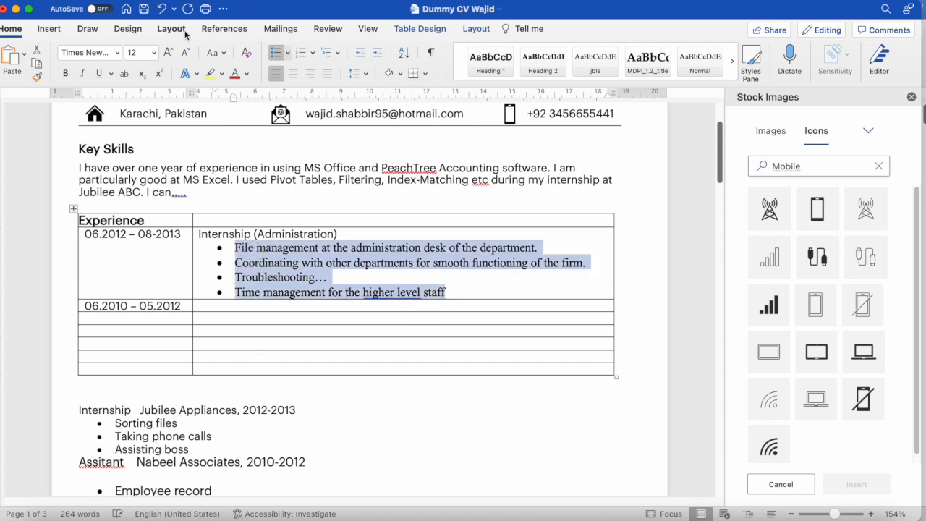
pyautogui.click(115, 52)
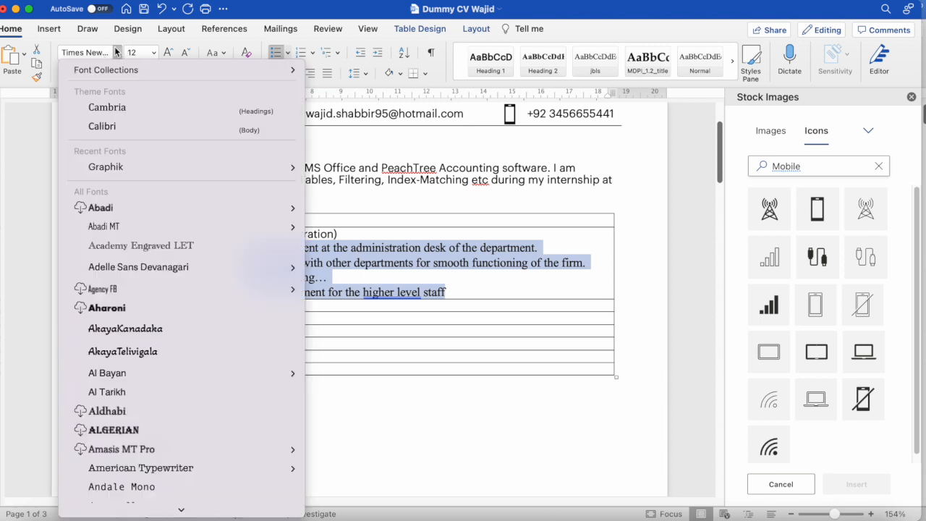
pyautogui.click(532, 181)
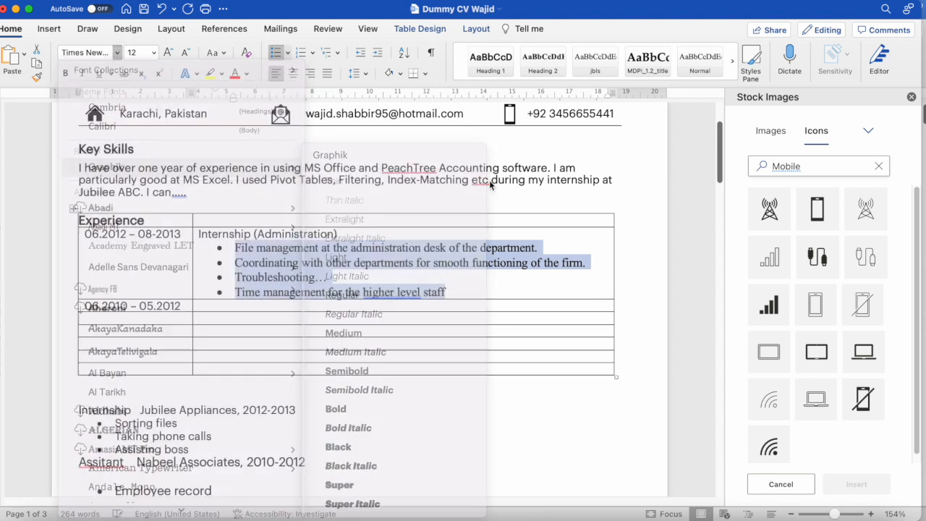
# Copy the Key Skills paragraph's text formatting onto the four internship bullets with Format Painter.
pyautogui.moveTo(532, 181); pyautogui.dragTo(492, 181)
pyautogui.click(38, 77)
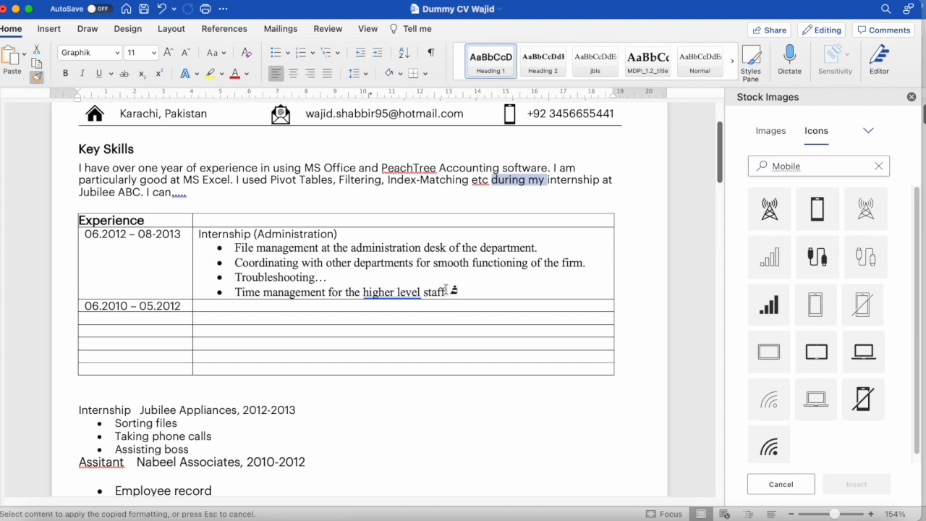
pyautogui.moveTo(445, 290)
pyautogui.mouseDown()
pyautogui.moveTo(269, 263)
pyautogui.moveTo(238, 243)
pyautogui.mouseUp()
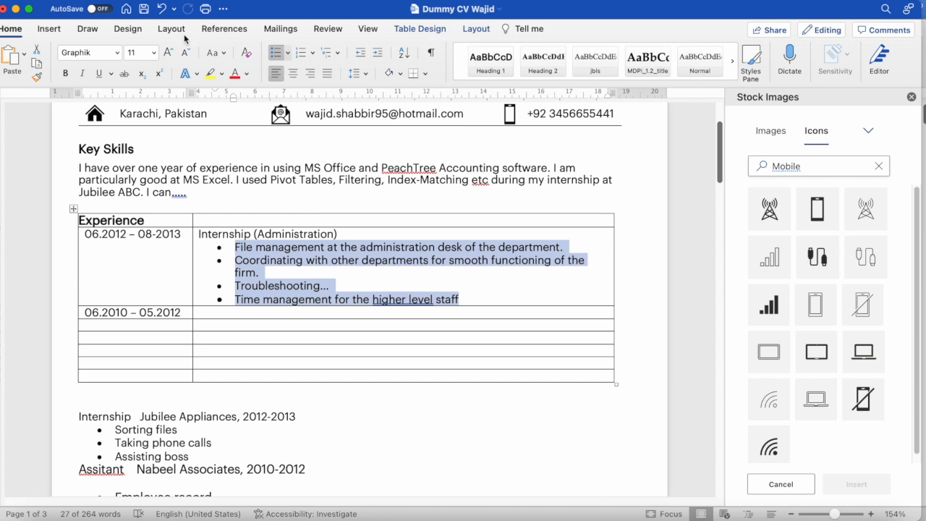
# Make the job title "Internship (Administration)" bold in the Experience table.
pyautogui.click(272, 230)
pyautogui.moveTo(339, 234); pyautogui.dragTo(197, 234)
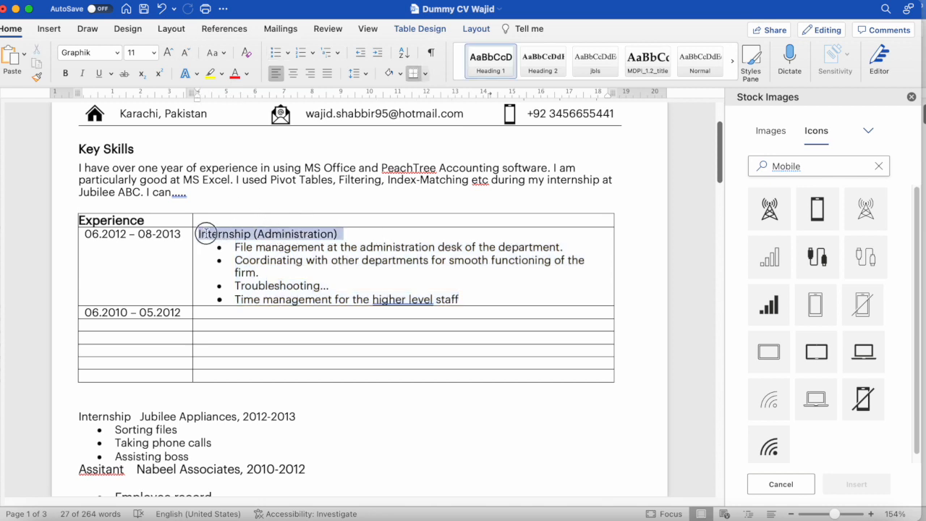
pyautogui.click(65, 73)
pyautogui.click(370, 294)
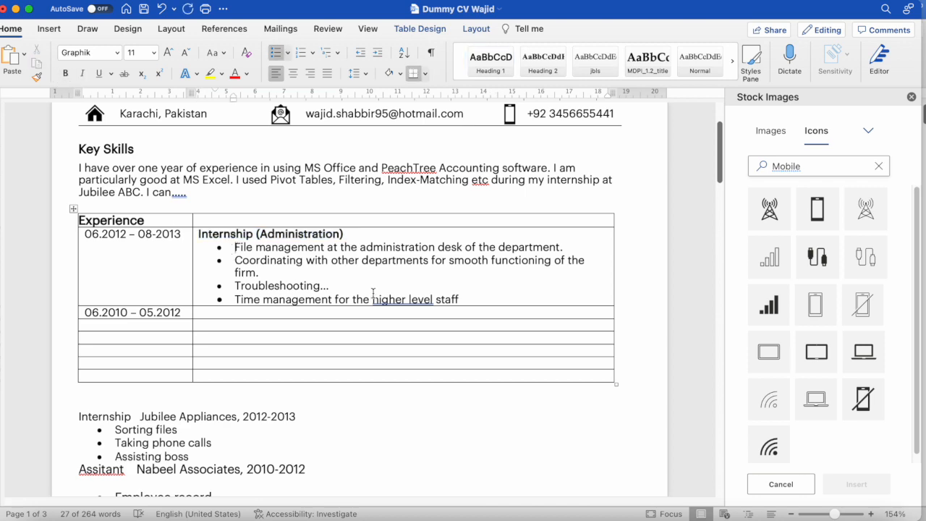
# Enter the job title "Human Resource Assistant" in the empty cell beside the dates 06.2010 – 05.2012.
pyautogui.scroll(1, 223, 317)
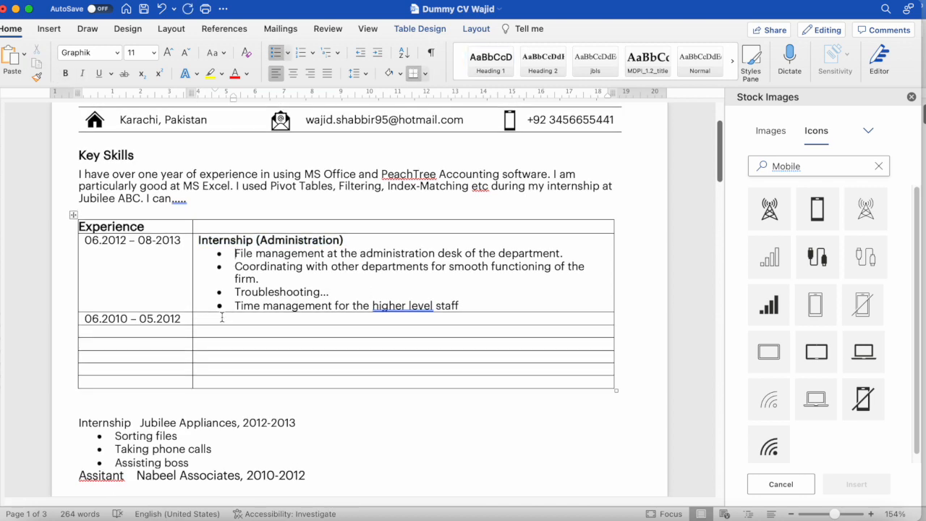
pyautogui.scroll(-5, 246, 341)
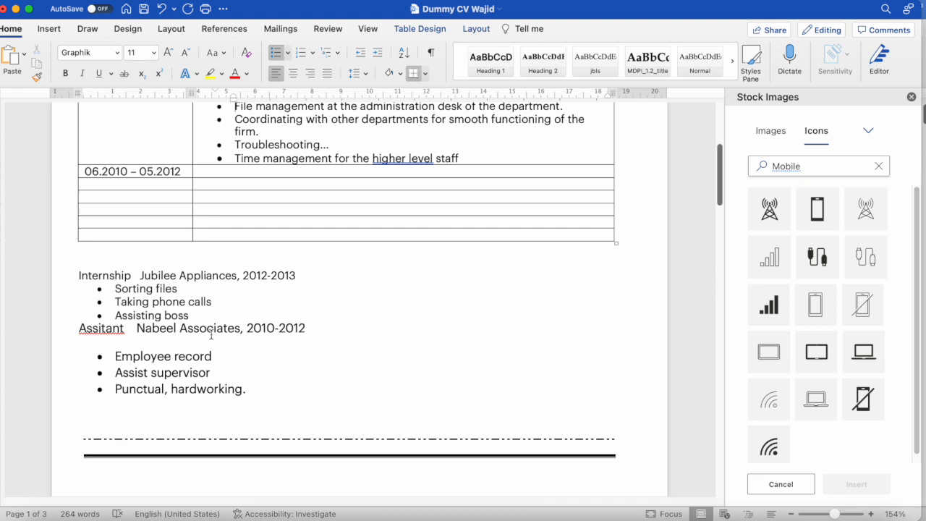
pyautogui.moveTo(262, 389); pyautogui.dragTo(128, 337)
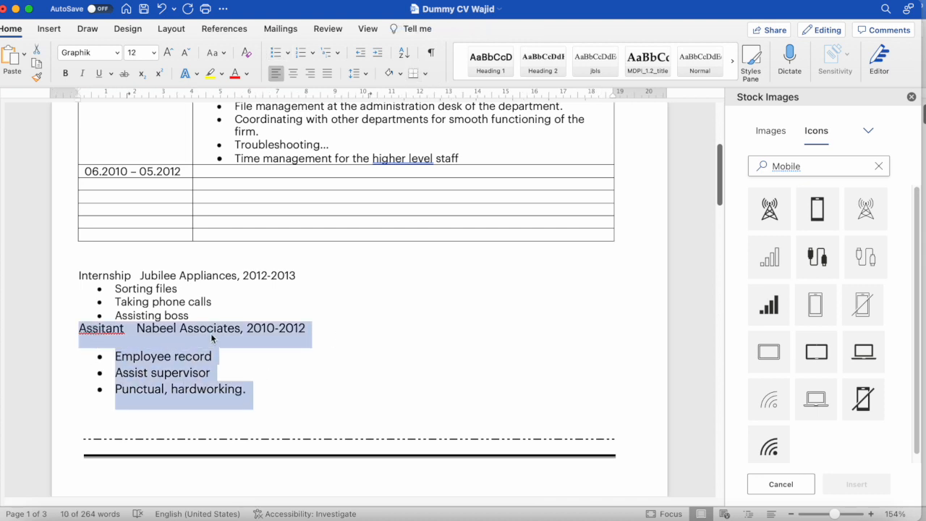
pyautogui.click(245, 169)
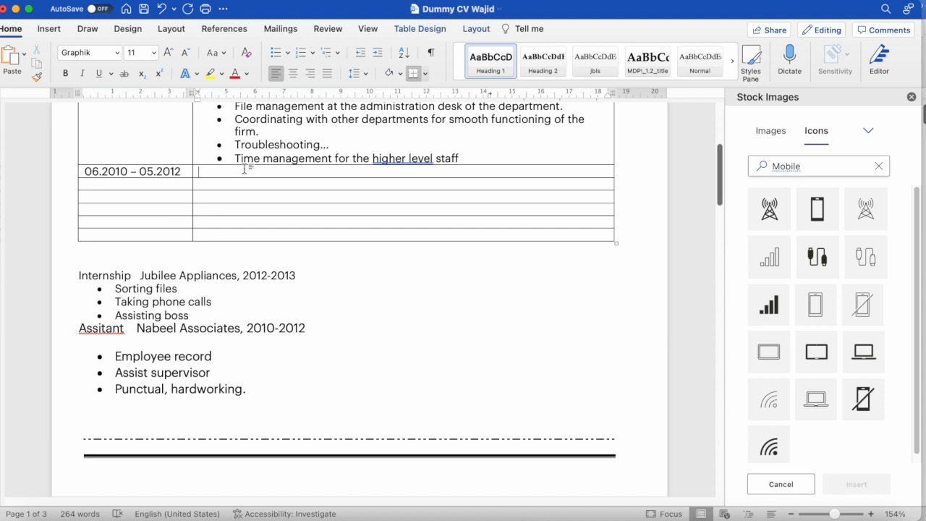
pyautogui.write('Human Resource')
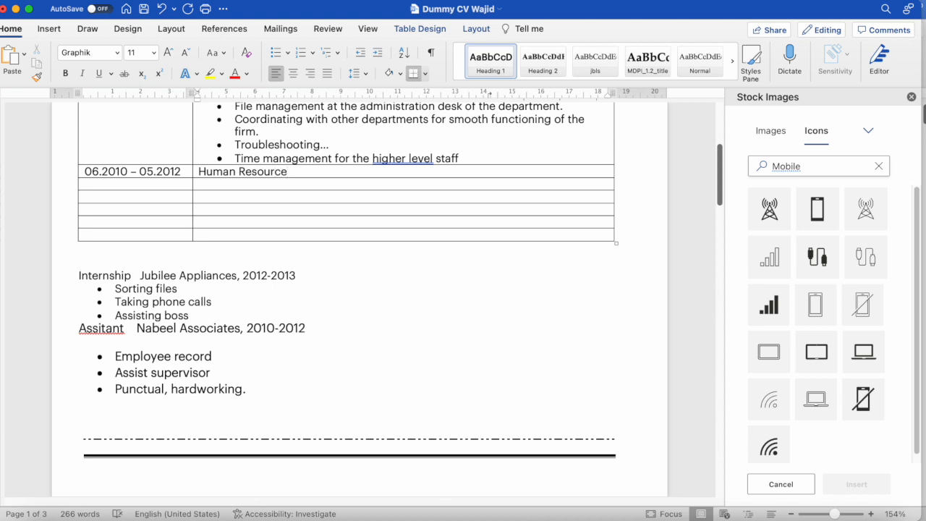
pyautogui.write(' Assistant')
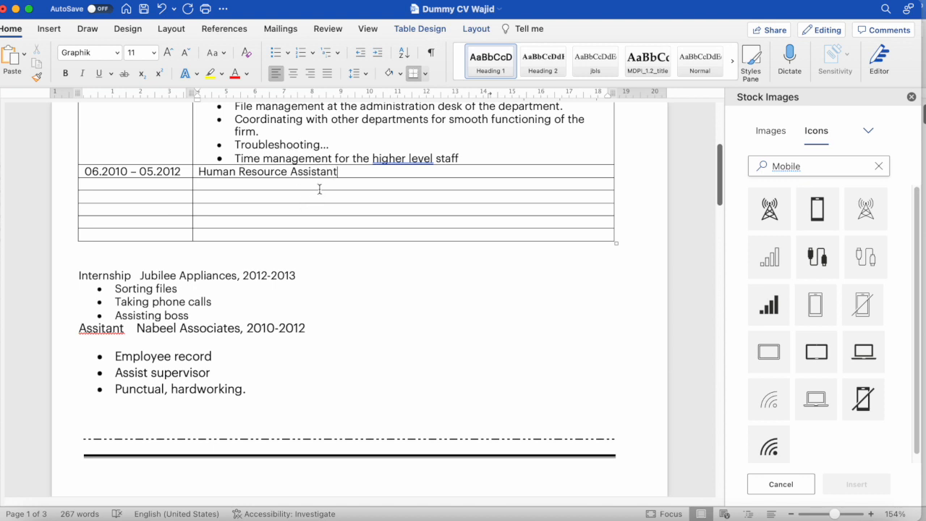
# Insert a new line reading "Jubilee Appliances" beneath the "Internship (Administration)" title, above its bullets.
pyautogui.moveTo(721, 166); pyautogui.dragTo(722, 147)
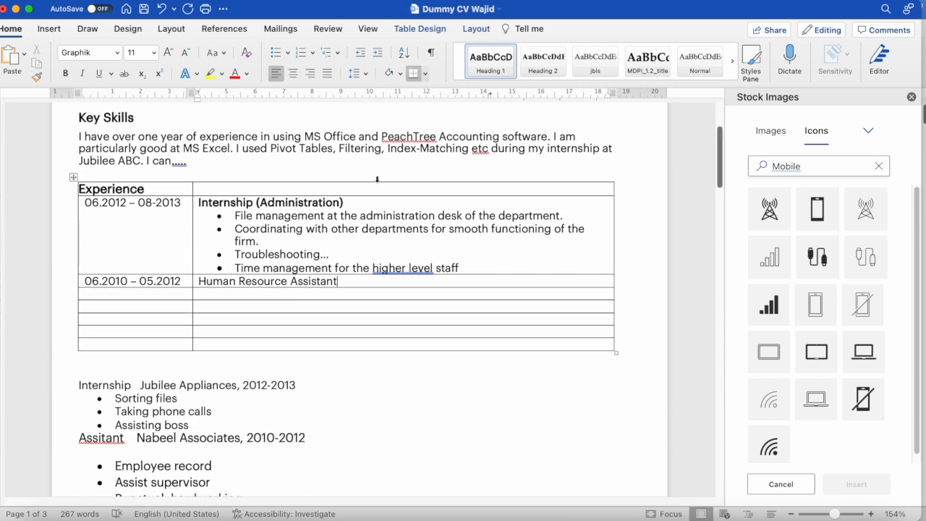
pyautogui.click(385, 201)
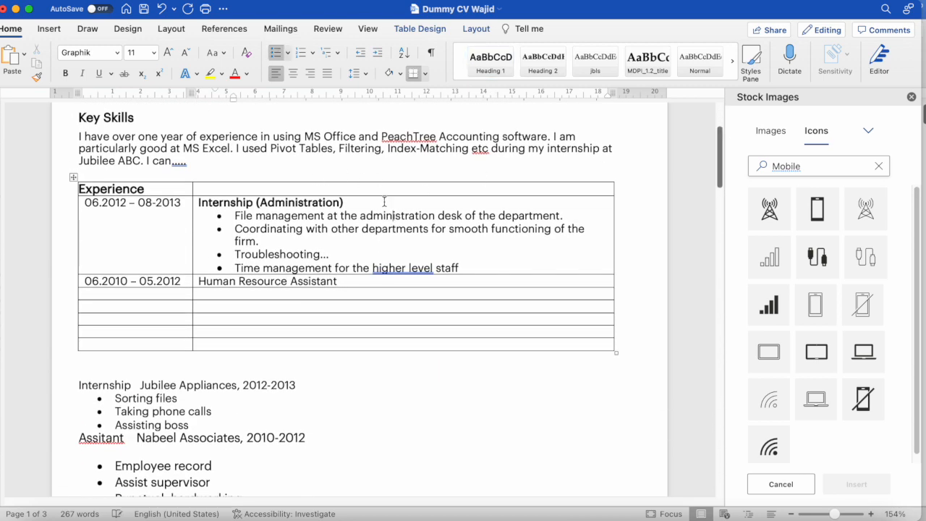
pyautogui.press('Return')
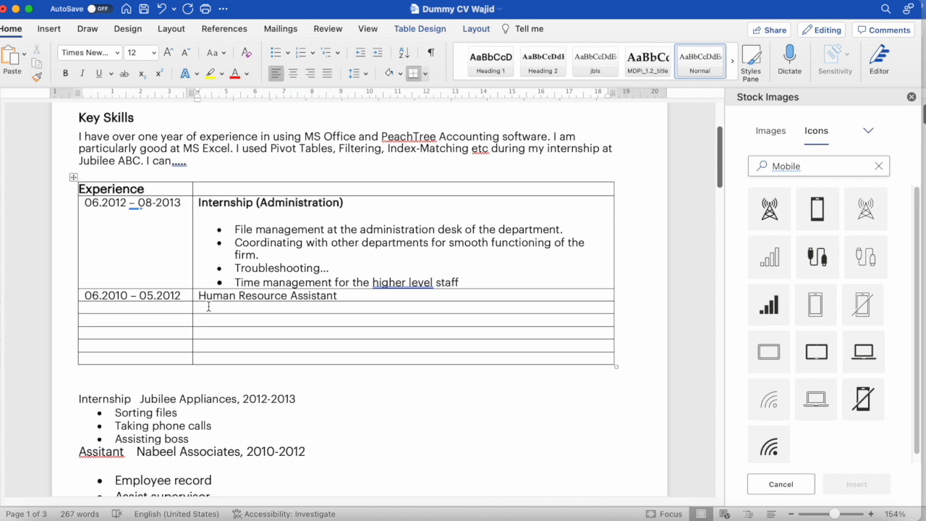
pyautogui.write('Jub')
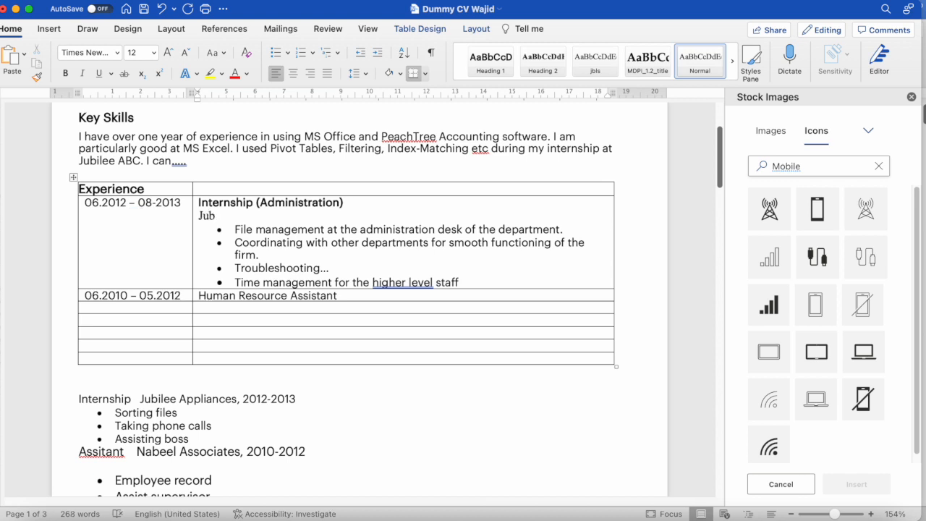
pyautogui.write('ilee Appliances')
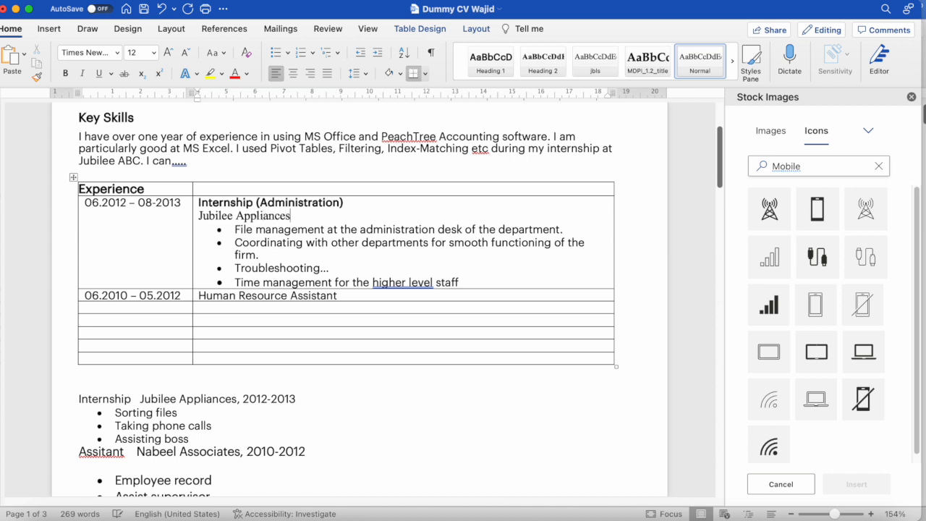
# Try to copy the Key Skills paragraph's formatting onto the "Jubilee Appliances" line with Format Painter.
pyautogui.moveTo(298, 213); pyautogui.dragTo(195, 214)
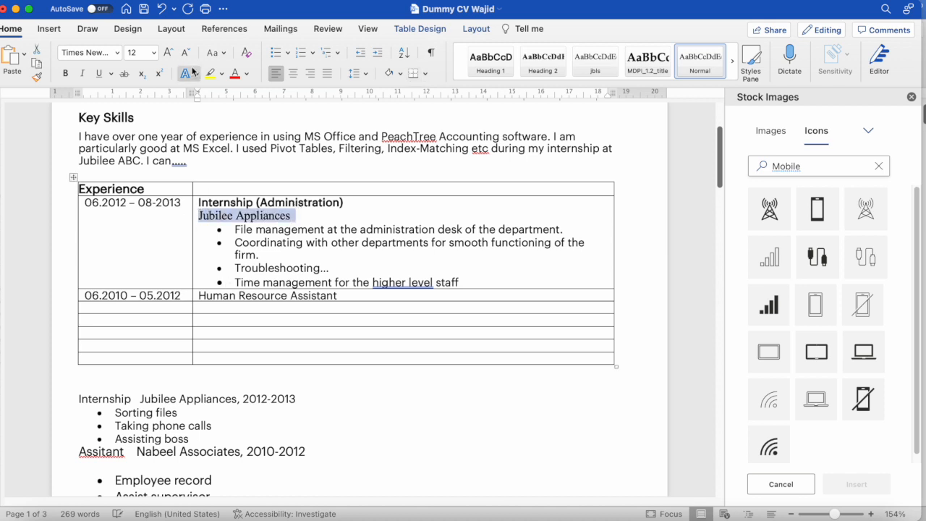
pyautogui.click(279, 243)
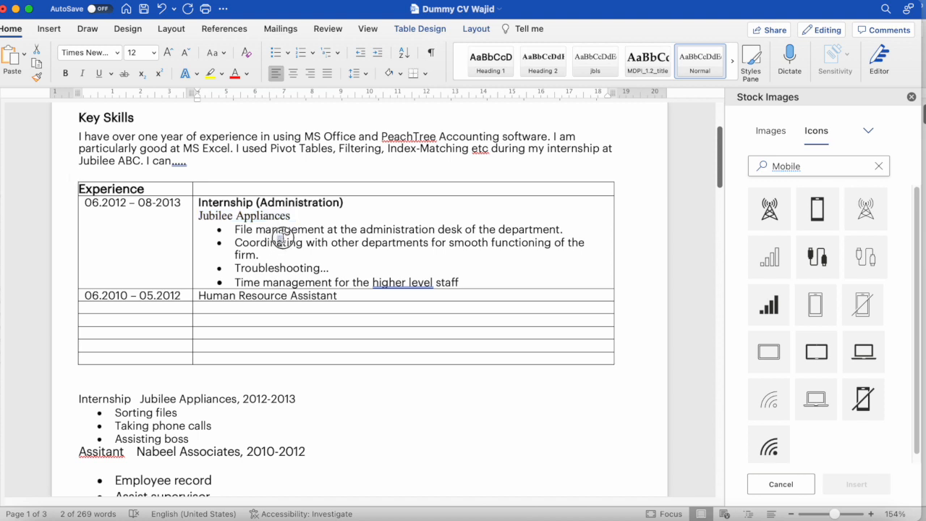
pyautogui.moveTo(288, 140); pyautogui.dragTo(278, 149)
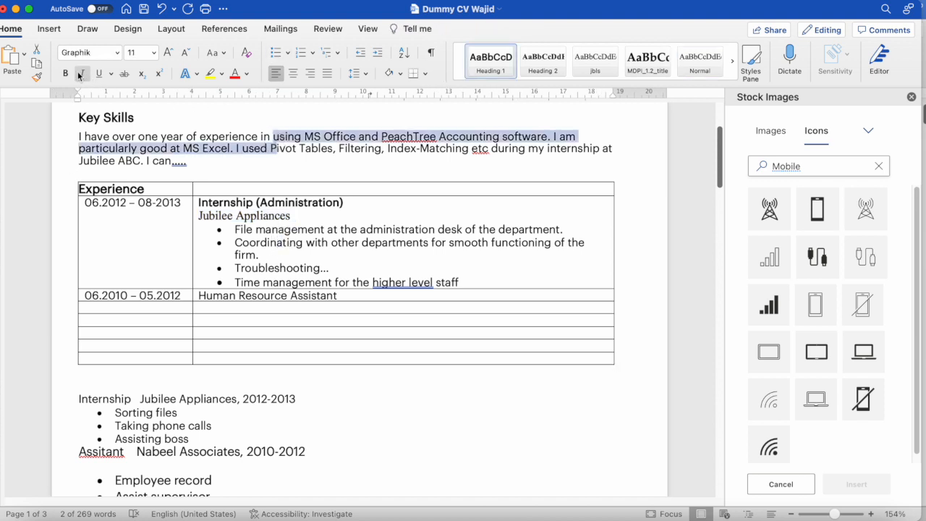
pyautogui.click(38, 76)
pyautogui.moveTo(295, 216); pyautogui.dragTo(195, 221)
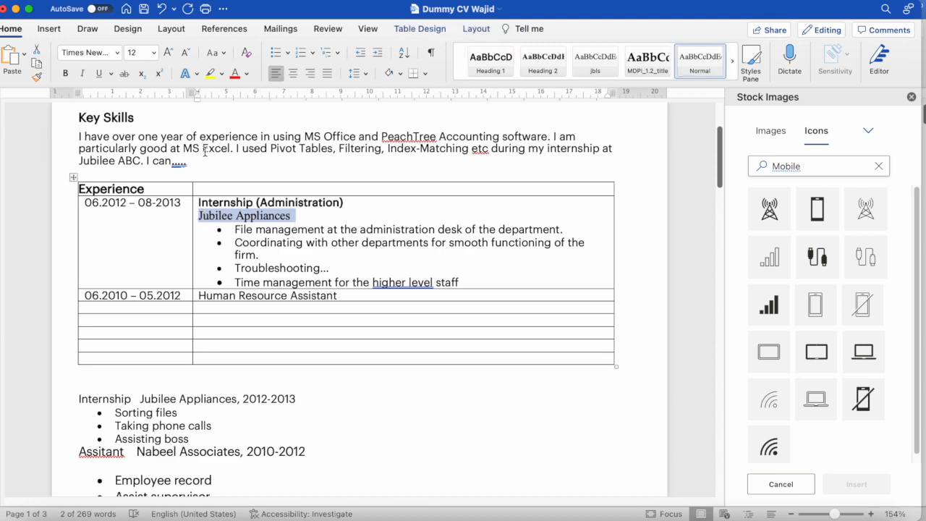
# Change the font of the selected "Jubilee Appliances" line to Graphik and clear the selection.
pyautogui.click(118, 55)
pyautogui.moveTo(233, 171)
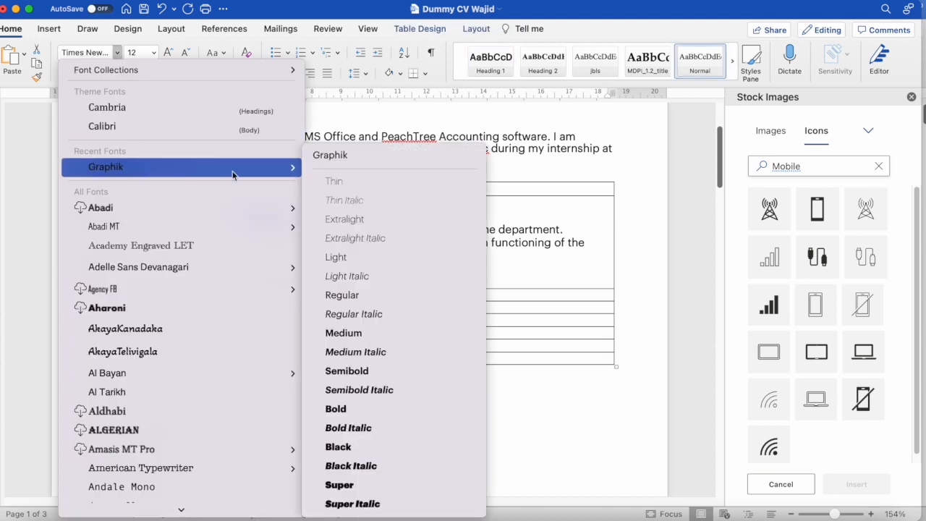
pyautogui.press('Return')
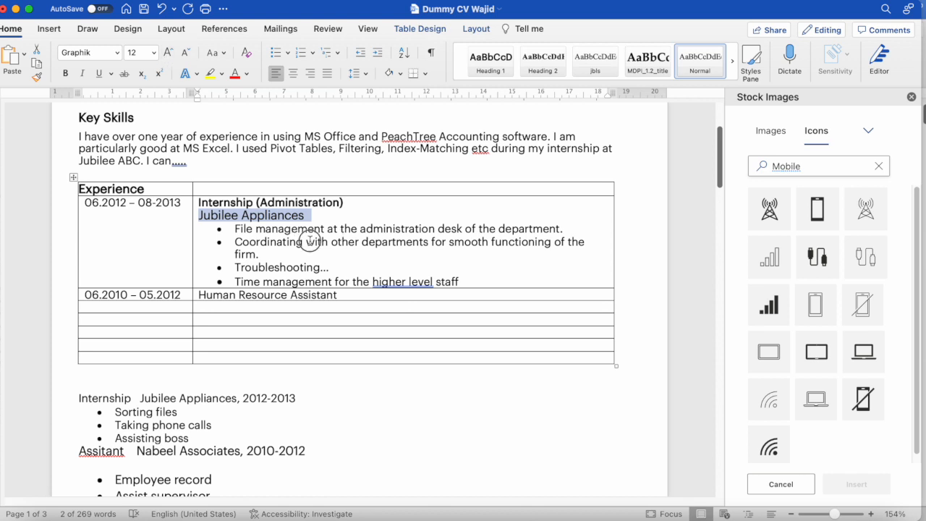
pyautogui.press('Right')
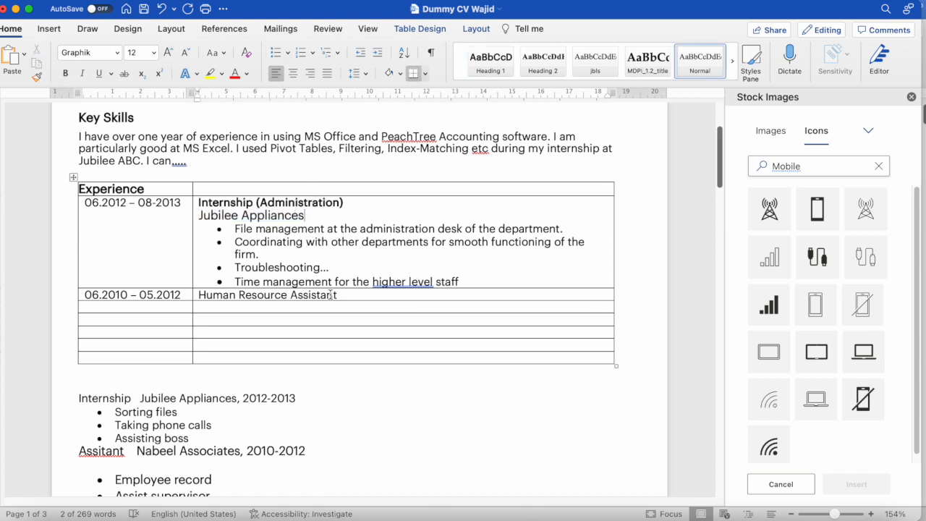
# Add a line reading "Nabeel Associates" beneath the "Human Resource Assistant" job title in the table.
pyautogui.click(346, 296)
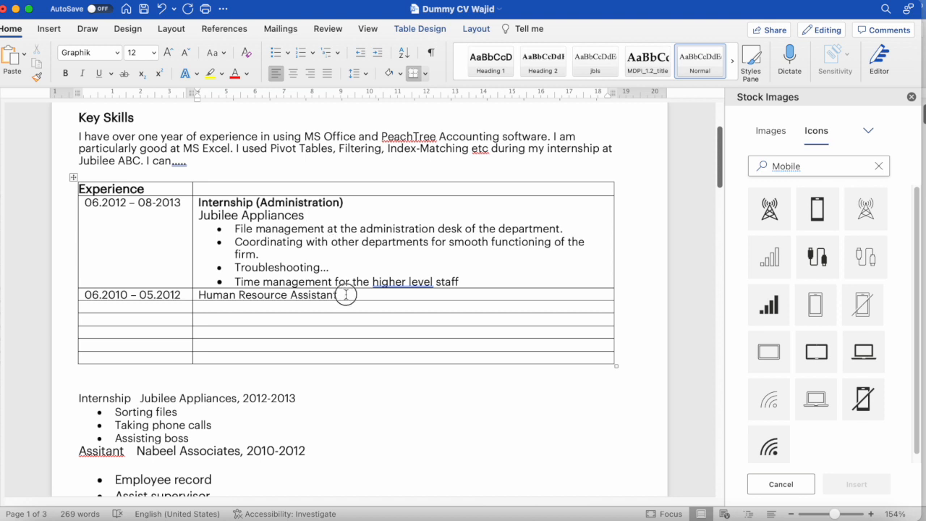
pyautogui.press('Return')
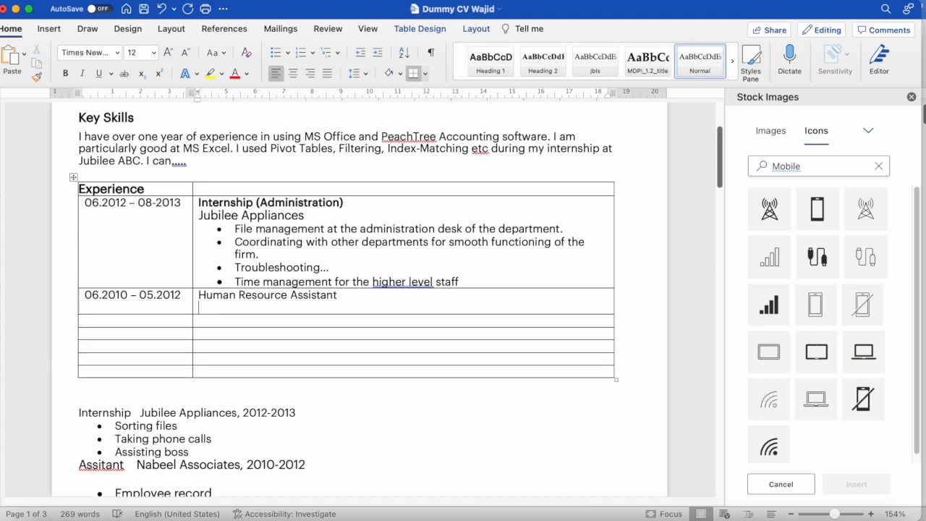
pyautogui.write('Nabeel Associates')
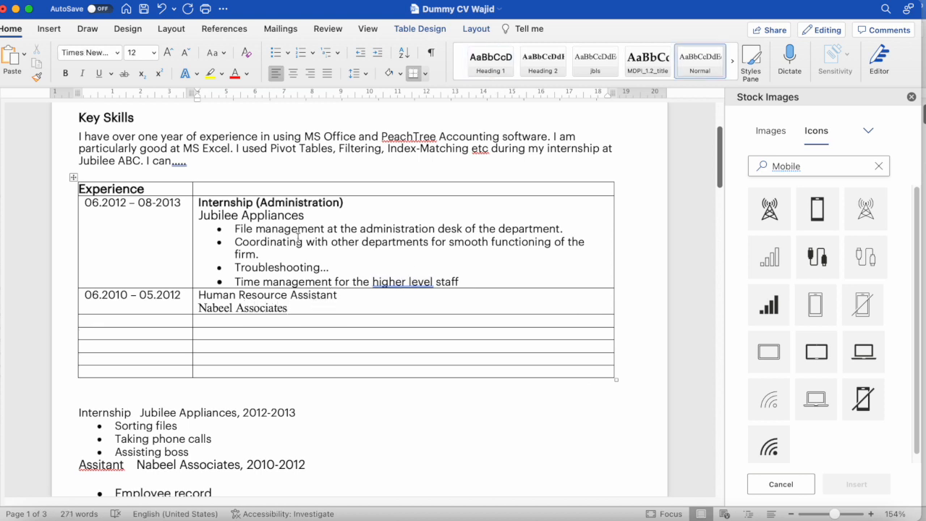
# Copy the formatting of the "Jubilee Appliances" line onto the "Nabeel Associates" line with Format Painter.
pyautogui.moveTo(304, 216); pyautogui.dragTo(250, 216)
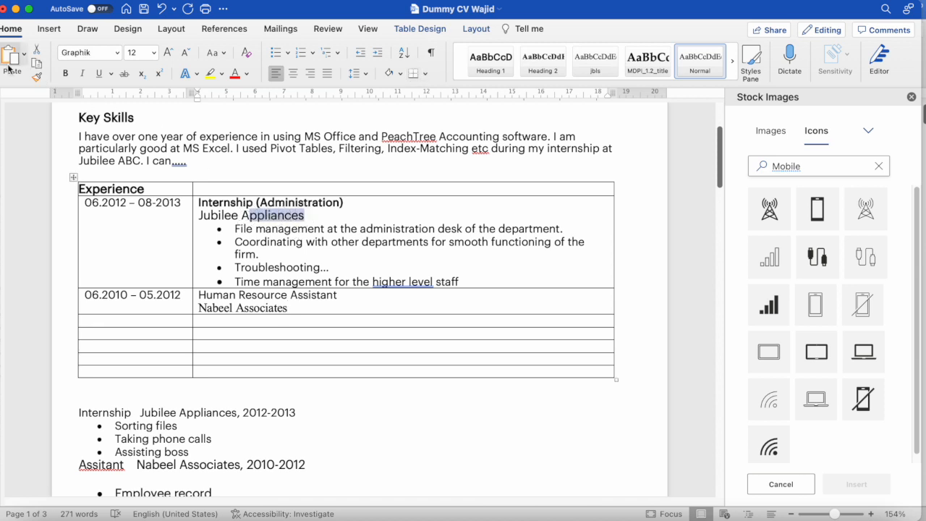
pyautogui.click(36, 76)
pyautogui.moveTo(302, 308); pyautogui.dragTo(198, 309)
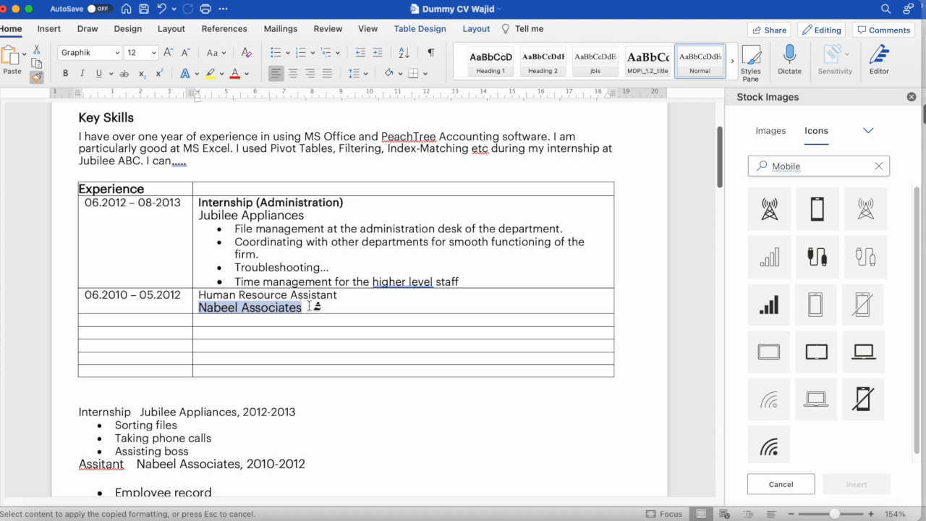
pyautogui.click(312, 308)
# Start a bulleted list beneath "Nabeel Associates" and try to copy the "Troubleshooting" bullet's text formatting onto the empty bullet.
pyautogui.press('Return')
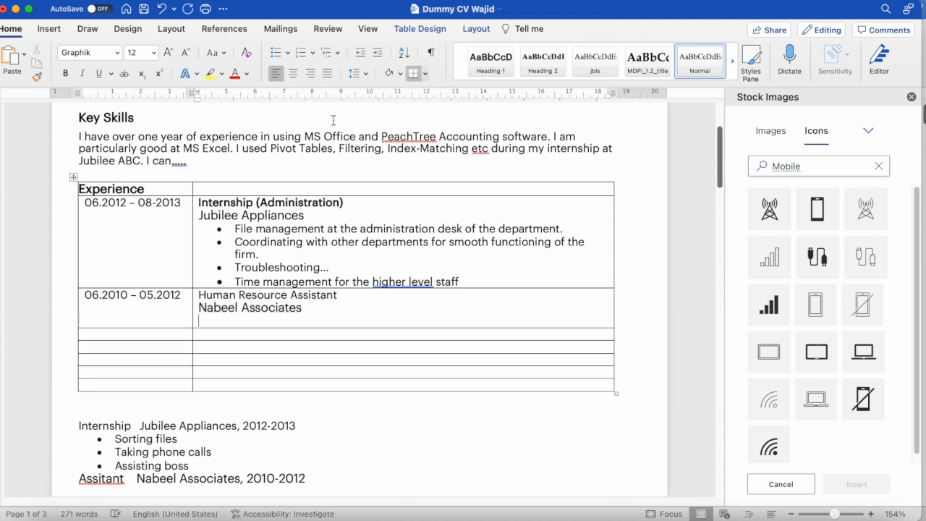
pyautogui.click(276, 52)
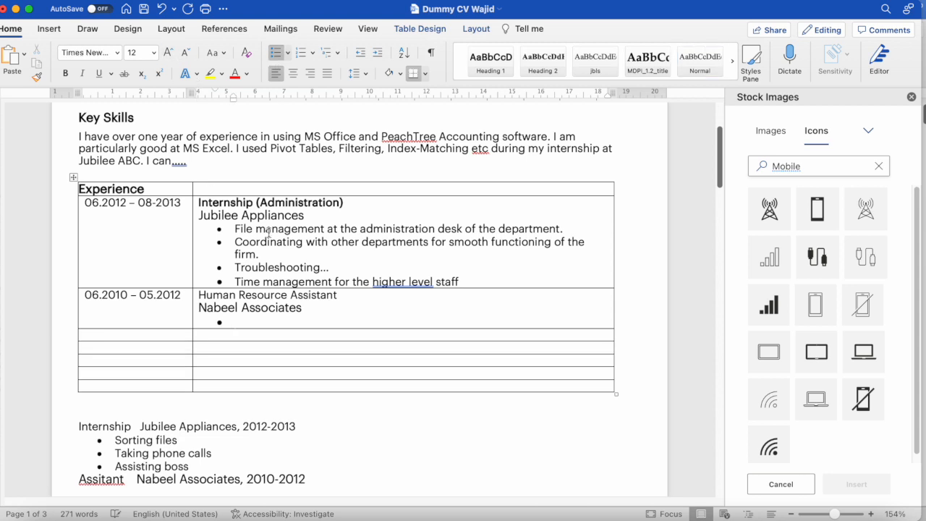
pyautogui.moveTo(293, 267); pyautogui.dragTo(274, 267)
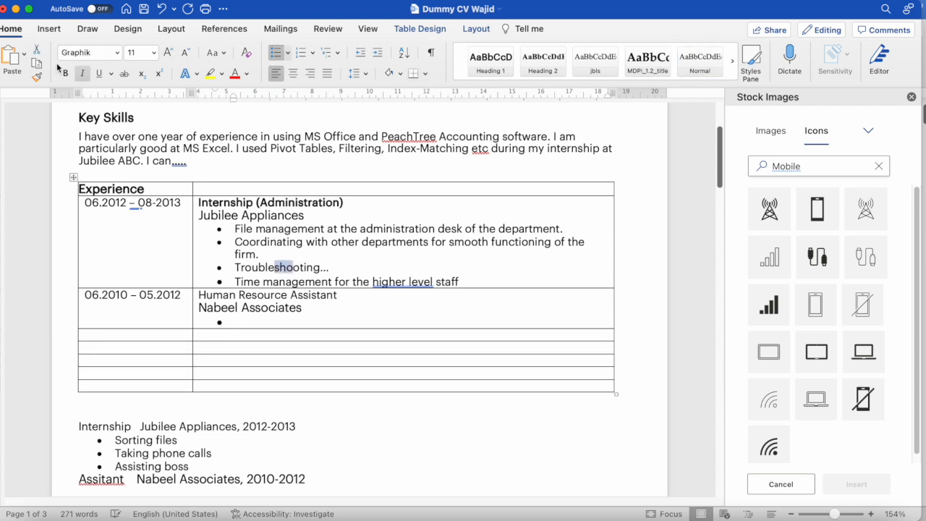
pyautogui.click(38, 77)
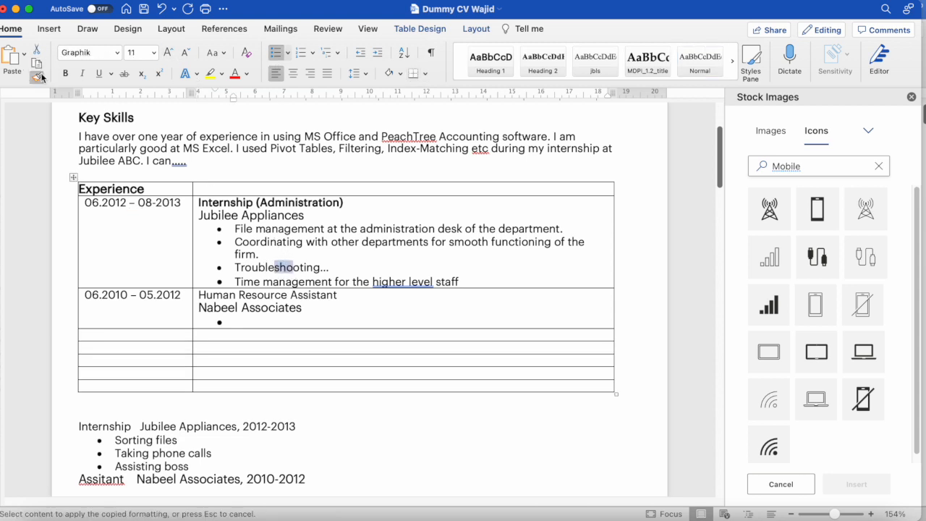
pyautogui.click(260, 322)
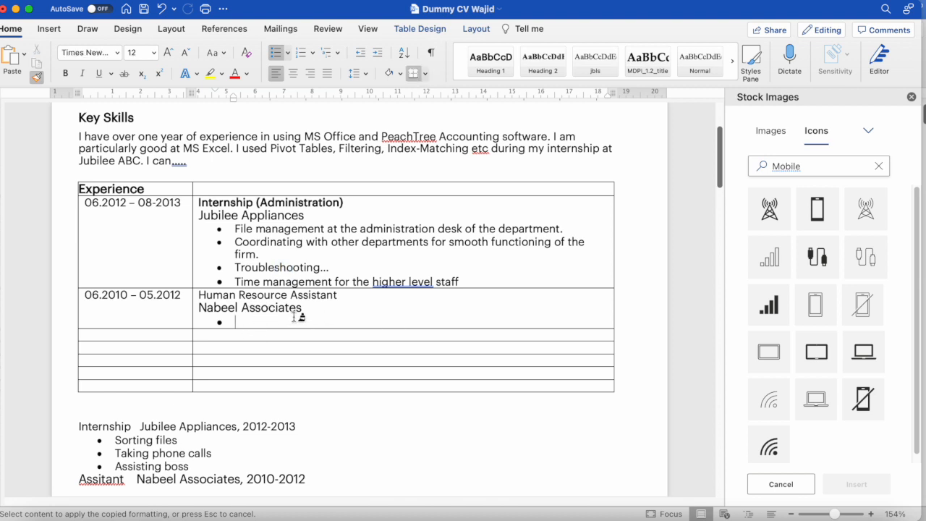
# Make the job title "Human Resource Assistant" bold to match the "Internship (Administration)" title.
pyautogui.moveTo(355, 294); pyautogui.dragTo(210, 297)
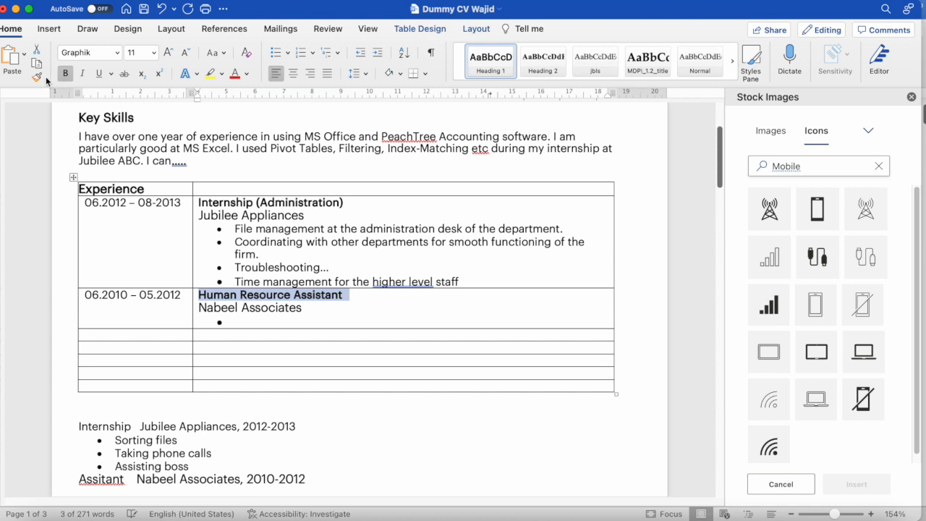
pyautogui.click(353, 309)
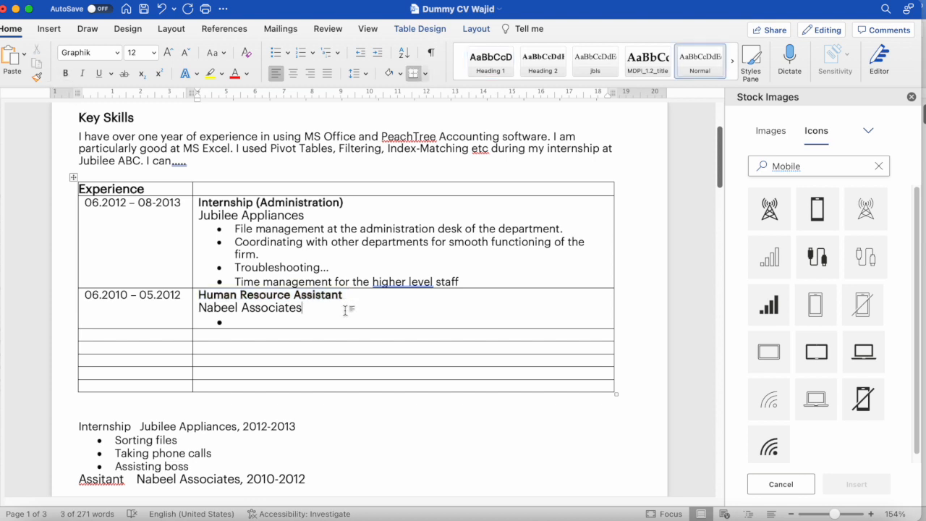
# Fill the empty bullet beneath "Nabeel Associates" with "Managing the database of employees at the firm.".
pyautogui.click(288, 321)
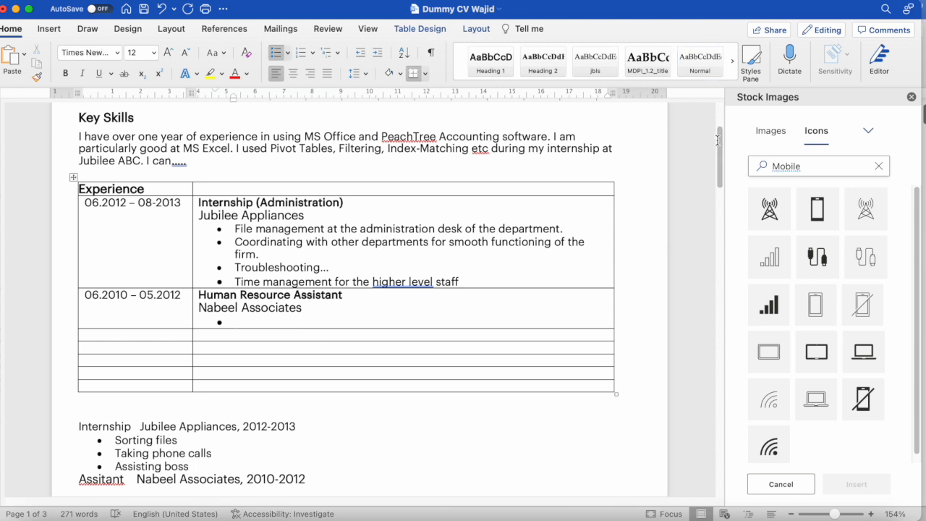
pyautogui.moveTo(718, 140); pyautogui.dragTo(720, 150)
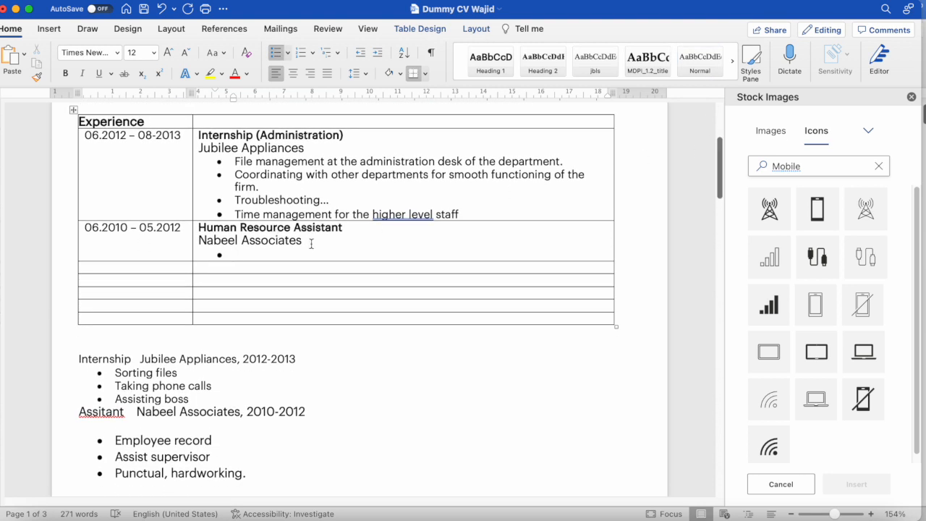
pyautogui.write('Managing the database of emoloyees')
pyautogui.press('BackSpace')
pyautogui.press('BackSpace')
pyautogui.press('BackSpace')
pyautogui.press('BackSpace')
pyautogui.press('BackSpace')
pyautogui.press('BackSpace')
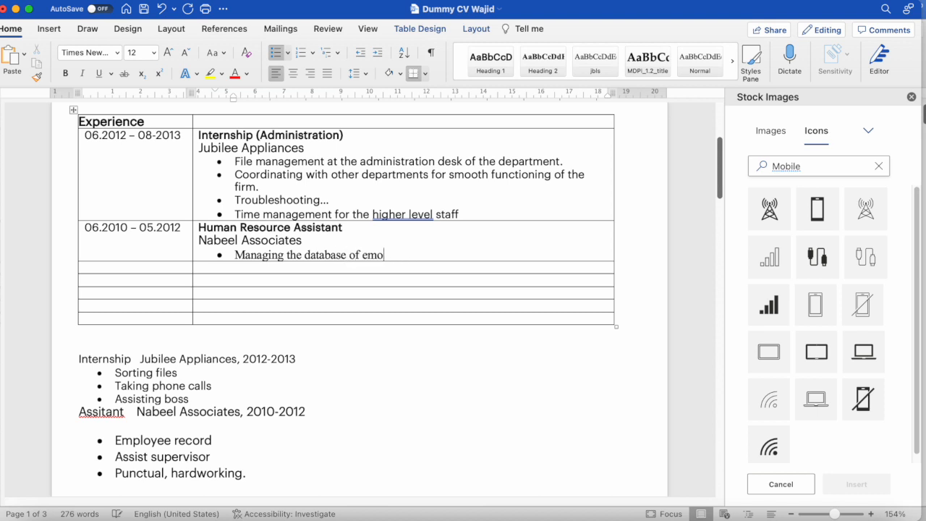
pyautogui.write('ployees at the firm')
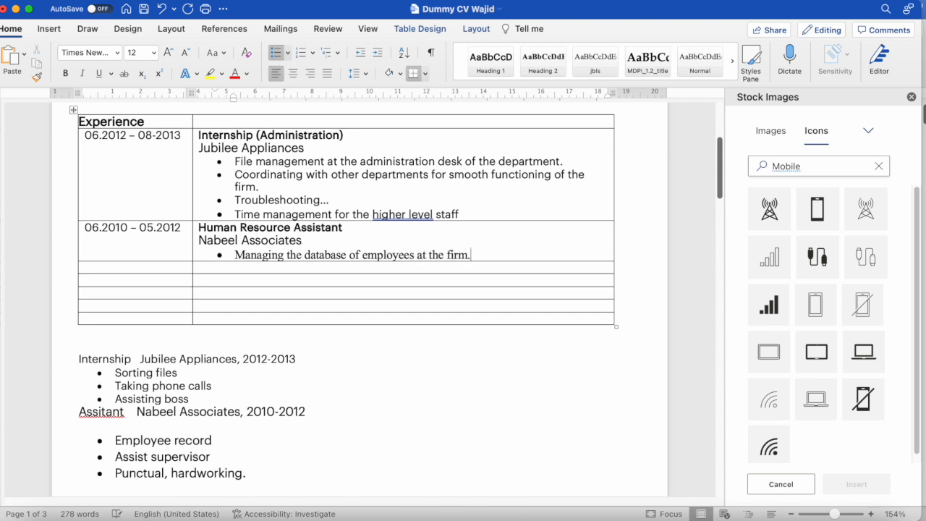
pyautogui.write('.')
# Add a second bullet reading "Coordination between employees and the manager" and slightly increase the height of the internship row.
pyautogui.press('Return')
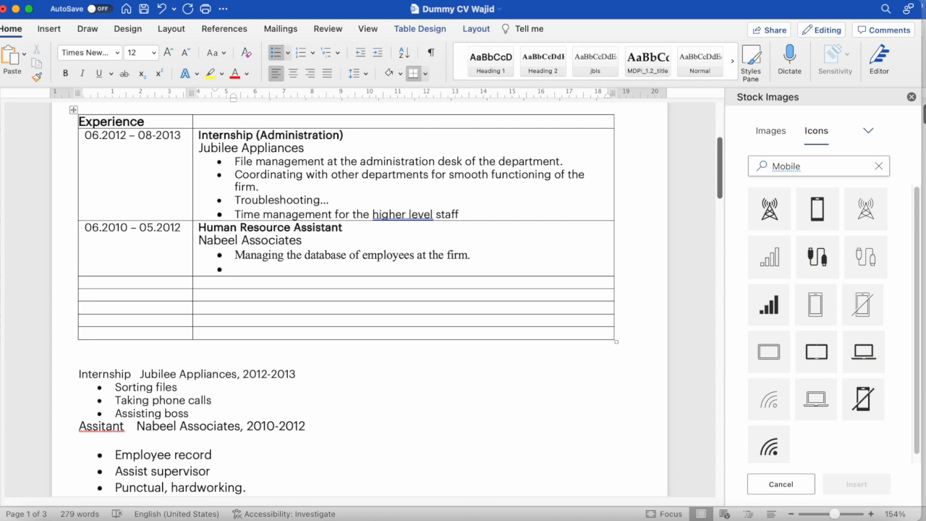
pyautogui.write('Coordination between empl')
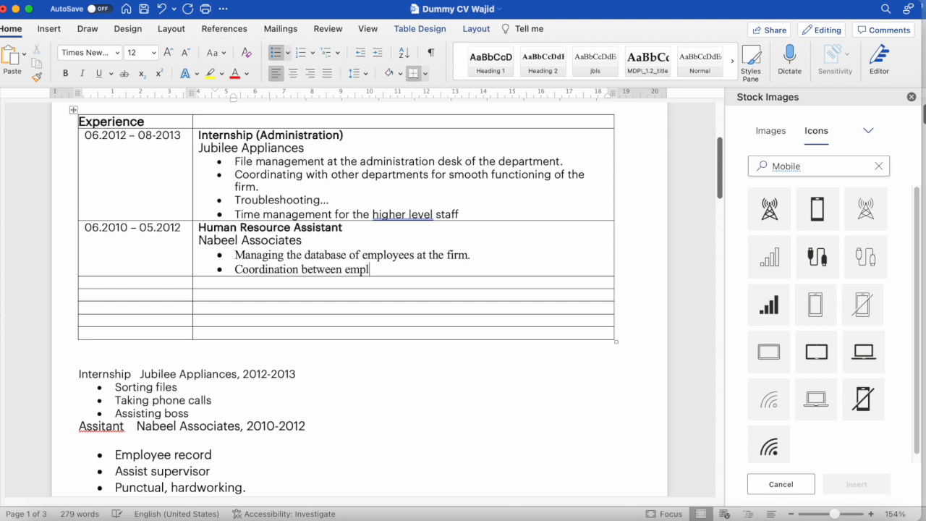
pyautogui.write('oyees and the manager')
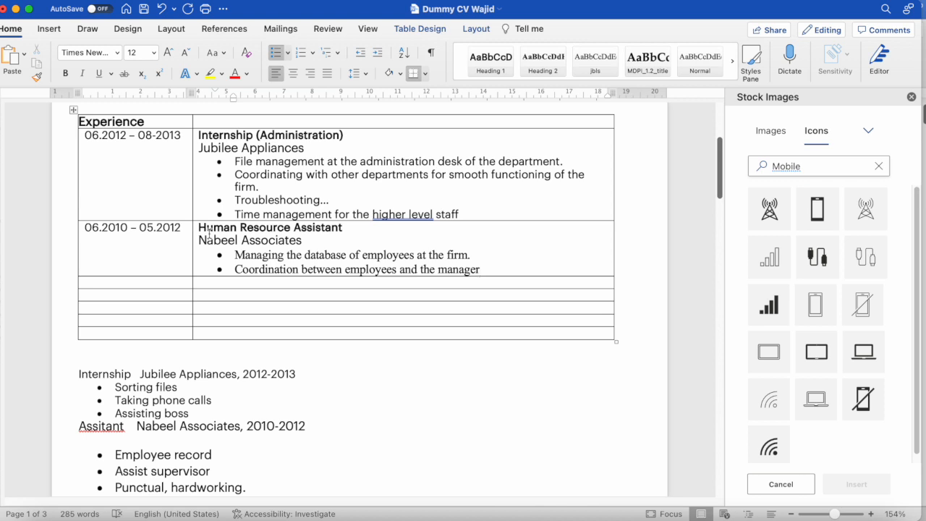
pyautogui.moveTo(230, 220); pyautogui.dragTo(231, 227)
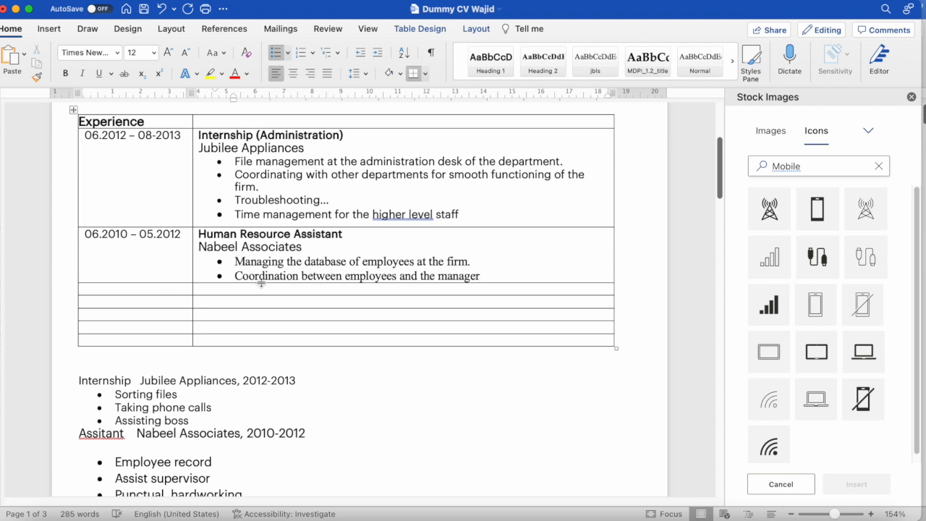
# Set the two duty bullets under "Nabeel Associates" to the Graphik font at size 11.
pyautogui.moveTo(495, 273); pyautogui.dragTo(233, 262)
pyautogui.click(87, 52)
pyautogui.moveTo(79, 107)
pyautogui.click(457, 298)
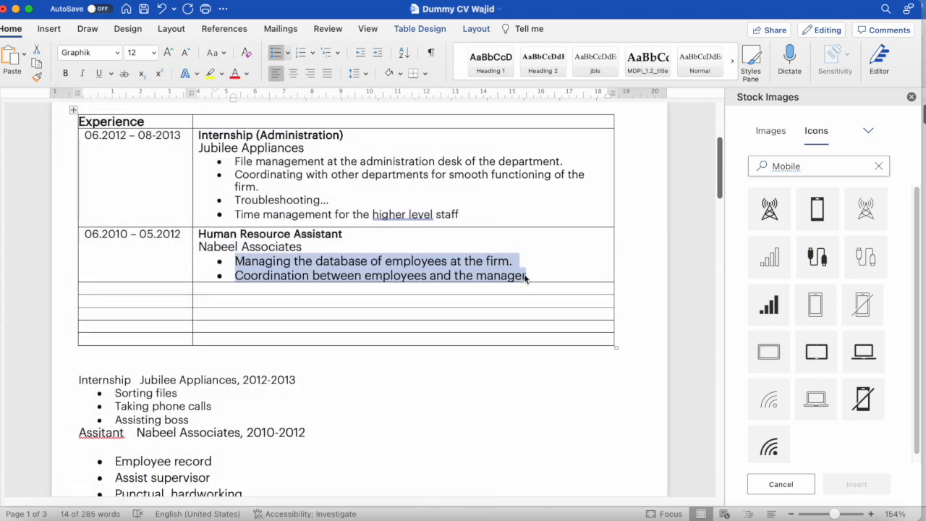
pyautogui.click(186, 53)
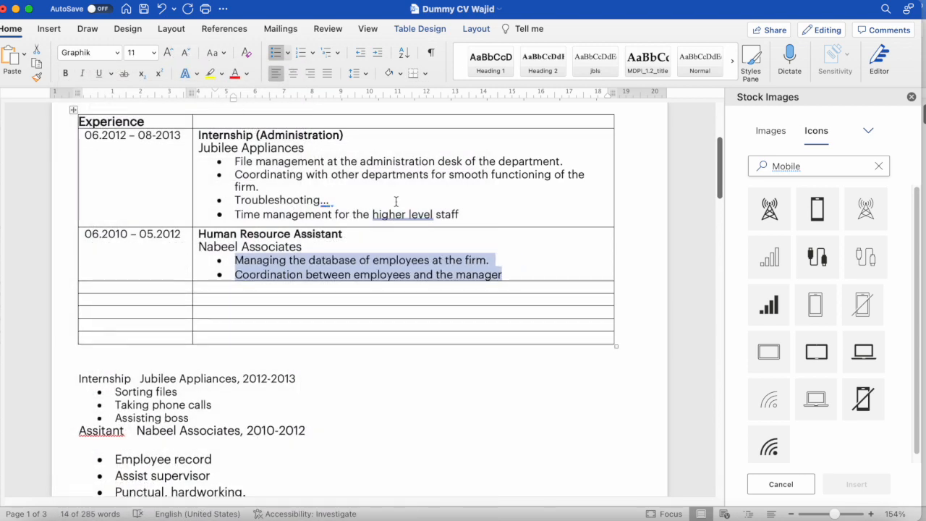
pyautogui.click(397, 260)
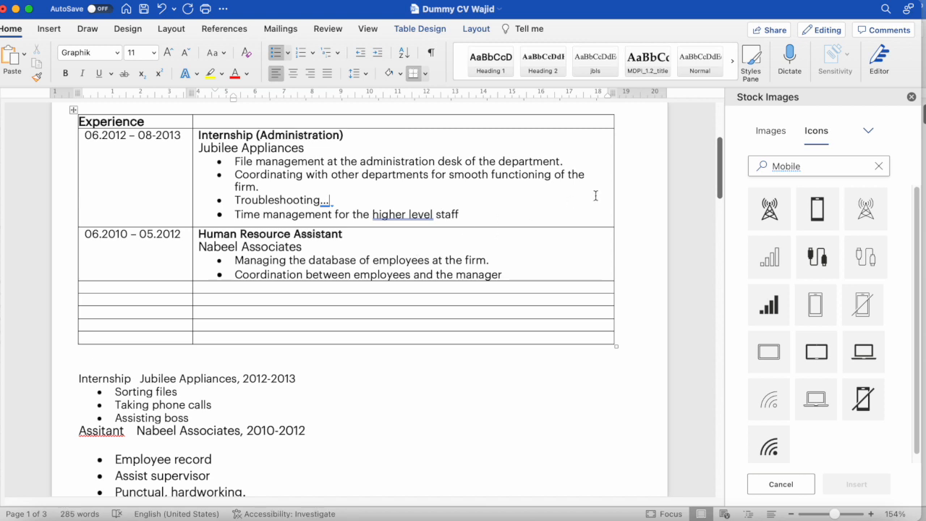
pyautogui.click(219, 161)
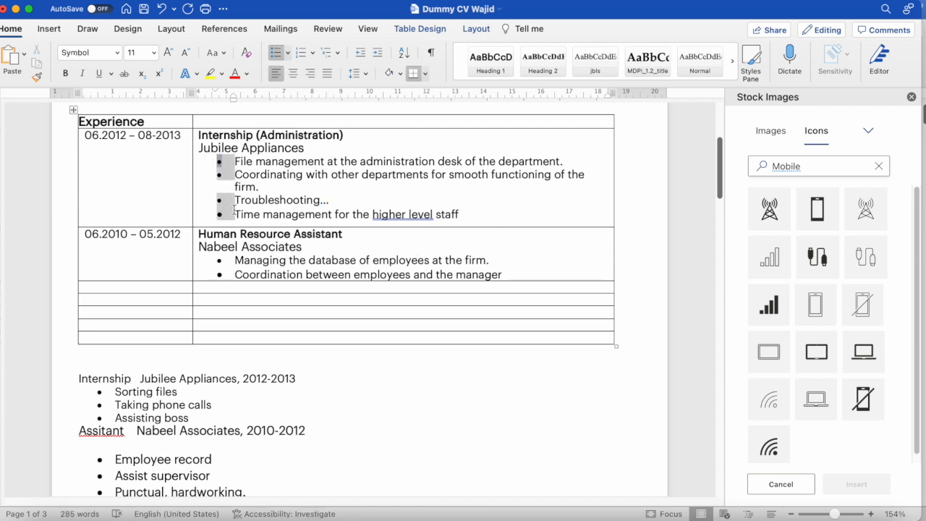
pyautogui.click(293, 296)
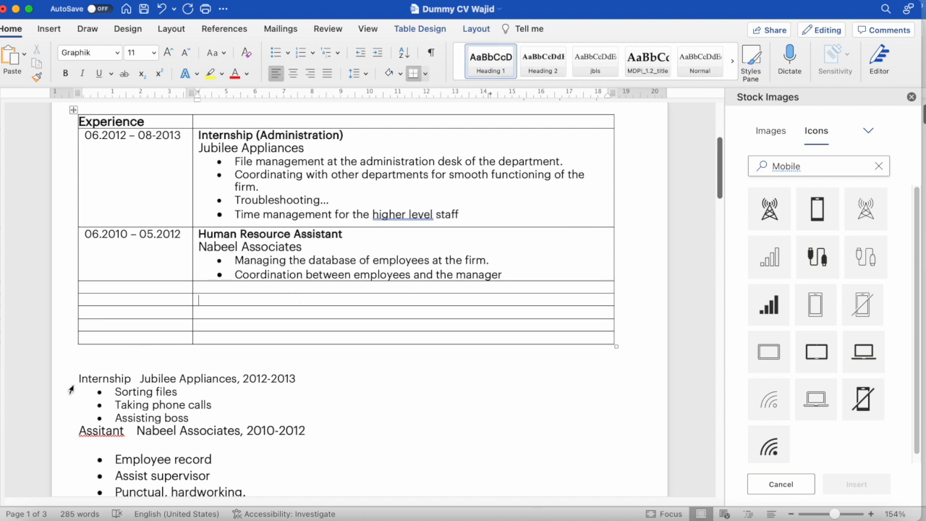
# Delete the old internship and assistant entries with their bullets from below the experience table.
pyautogui.moveTo(77, 379); pyautogui.dragTo(282, 489)
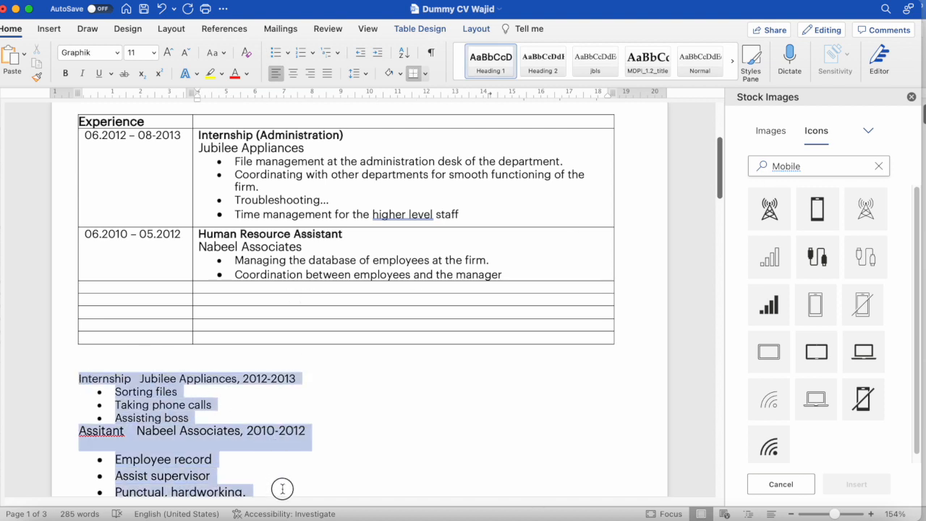
pyautogui.press('BackSpace')
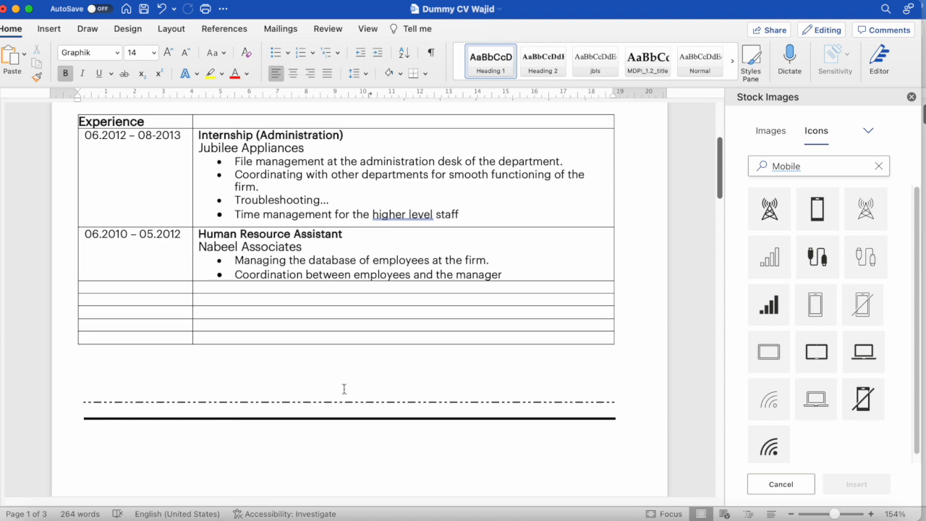
# Copy the qualification text from "BA" through "1998 - 2000" on the second page and paste it below the experience table.
pyautogui.moveTo(722, 174); pyautogui.dragTo(723, 257)
pyautogui.rightClick(180, 162)
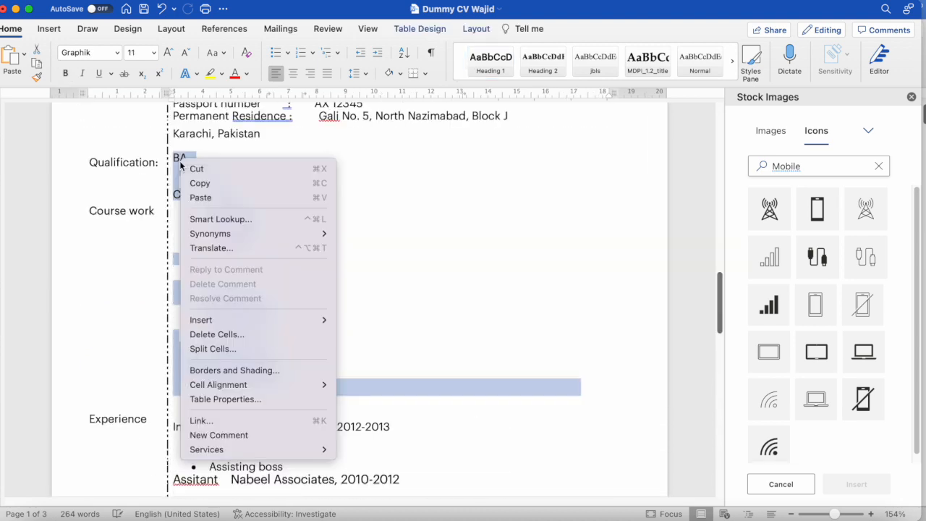
pyautogui.click(200, 183)
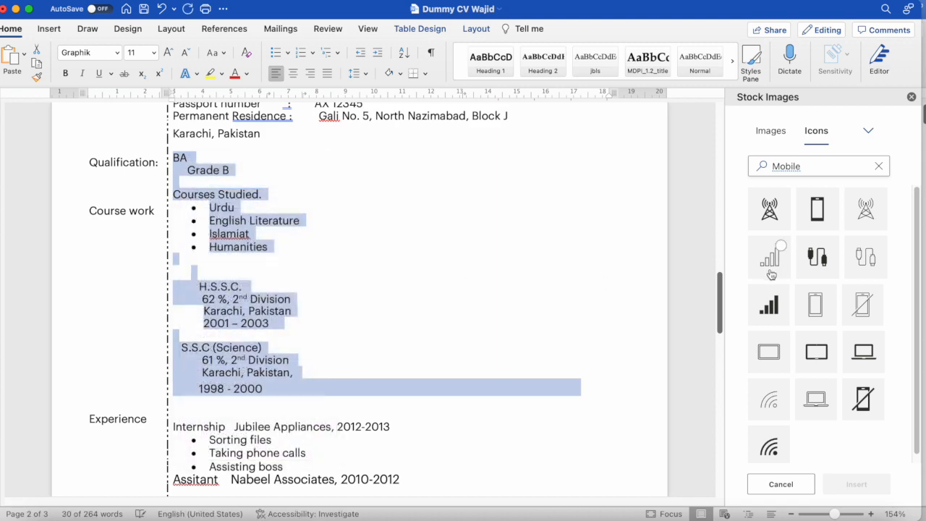
pyautogui.moveTo(722, 295); pyautogui.dragTo(720, 175)
pyautogui.click(171, 274)
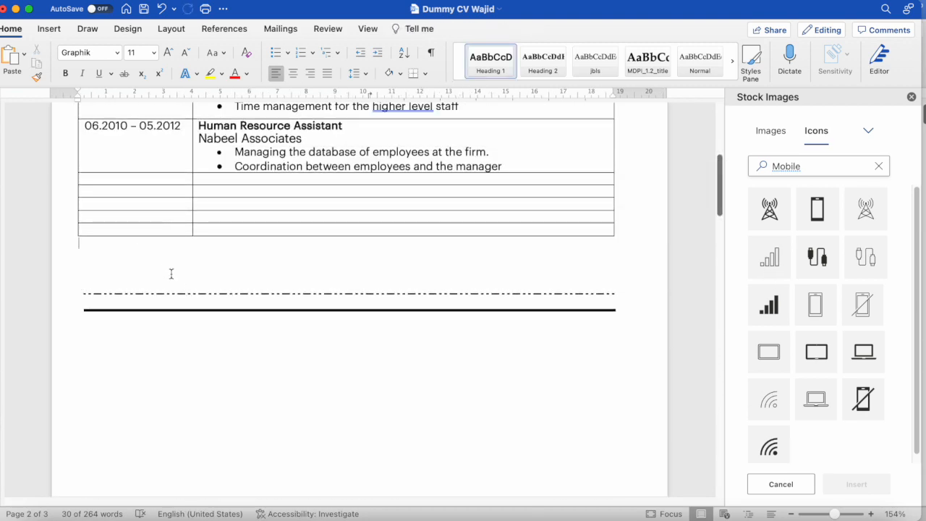
pyautogui.click(70, 276)
pyautogui.click(70, 276)
pyautogui.click(80, 272)
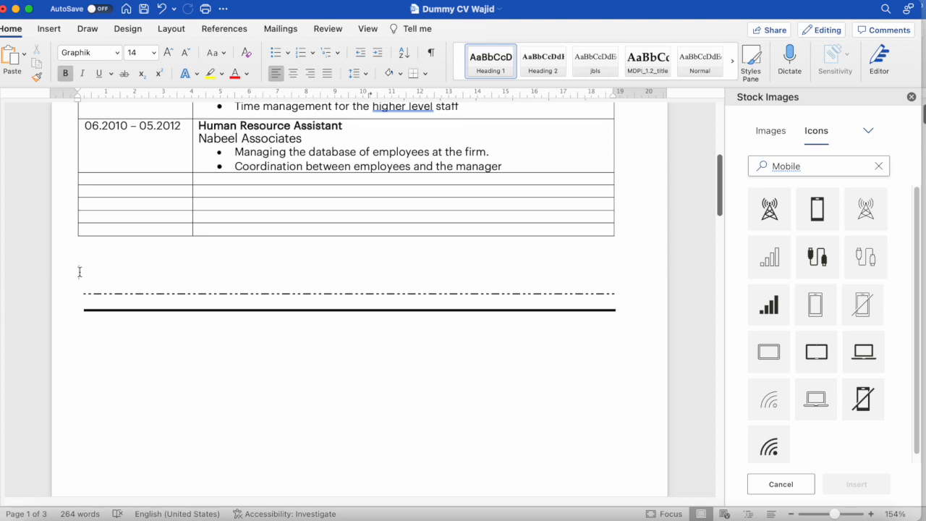
pyautogui.press('super+v')
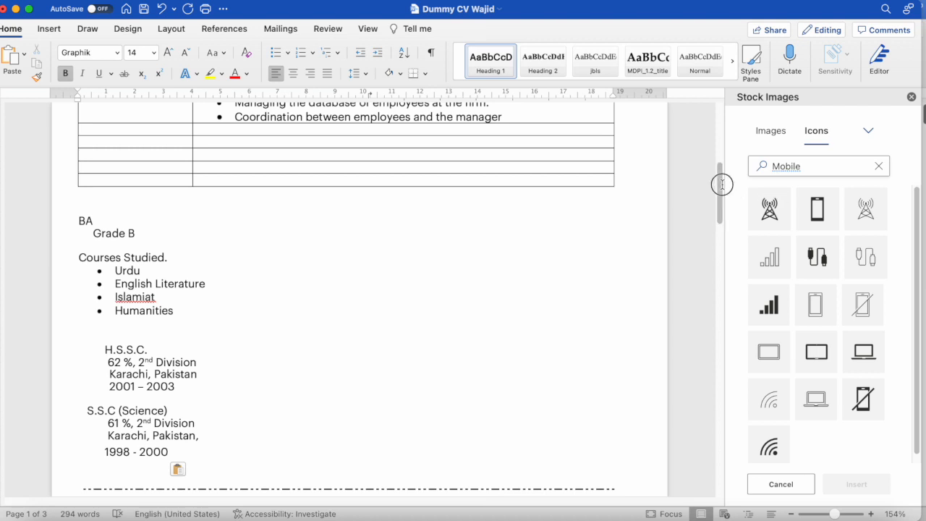
# Enter the heading "Education" in the first column of the empty row below the Human Resource Assistant entry.
pyautogui.moveTo(722, 185); pyautogui.dragTo(721, 176)
pyautogui.click(153, 170)
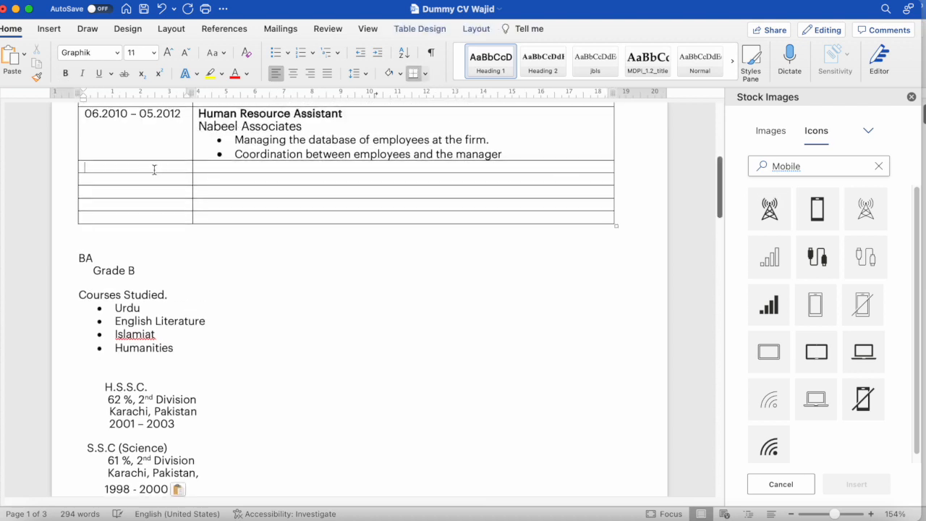
pyautogui.write('Education')
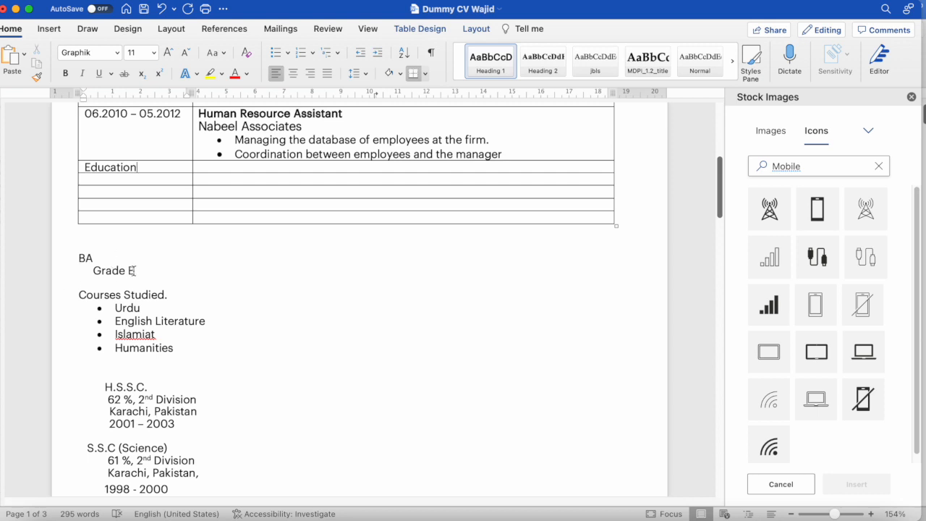
# Copy the formatting of the "Experience" heading onto the "Education" heading in the table.
pyautogui.moveTo(142, 270); pyautogui.dragTo(81, 258)
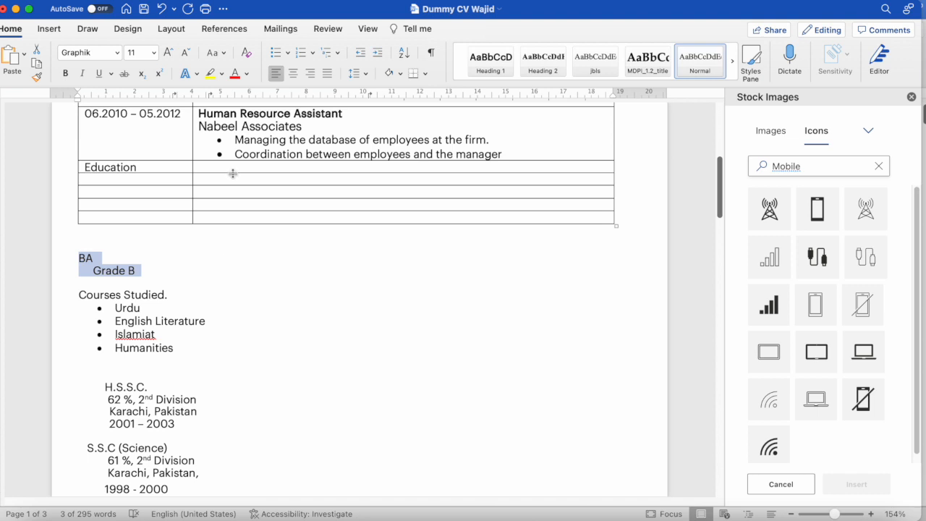
pyautogui.moveTo(722, 176); pyautogui.dragTo(721, 155)
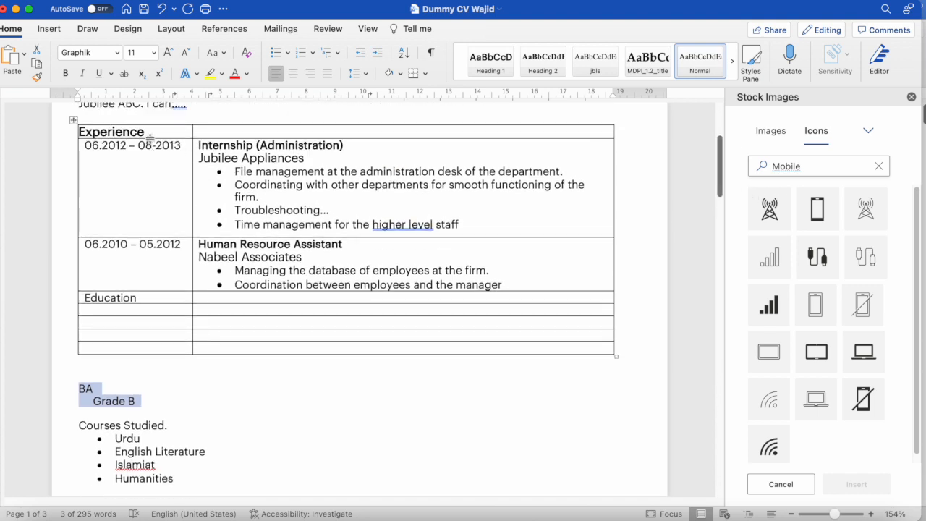
pyautogui.moveTo(148, 133); pyautogui.dragTo(77, 133)
pyautogui.click(81, 132)
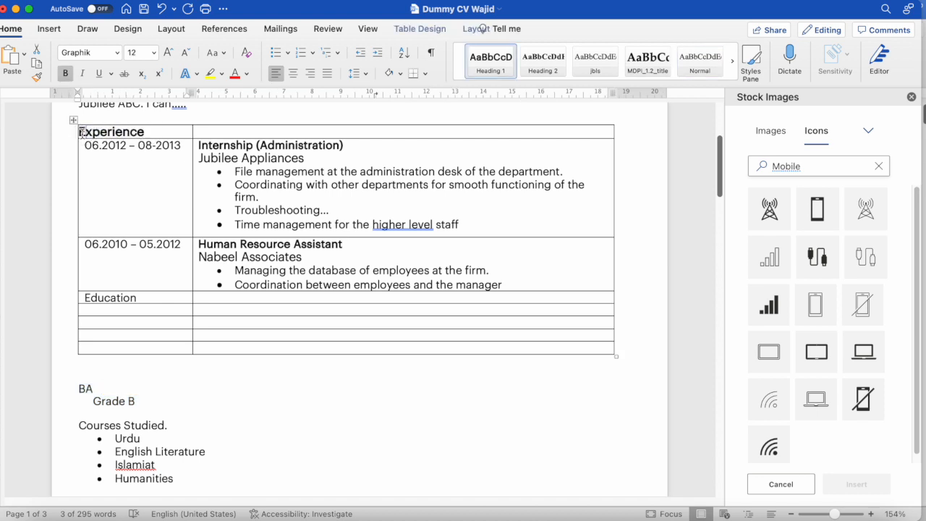
pyautogui.moveTo(149, 132); pyautogui.dragTo(80, 132)
pyautogui.click(36, 76)
pyautogui.moveTo(80, 298); pyautogui.dragTo(138, 298)
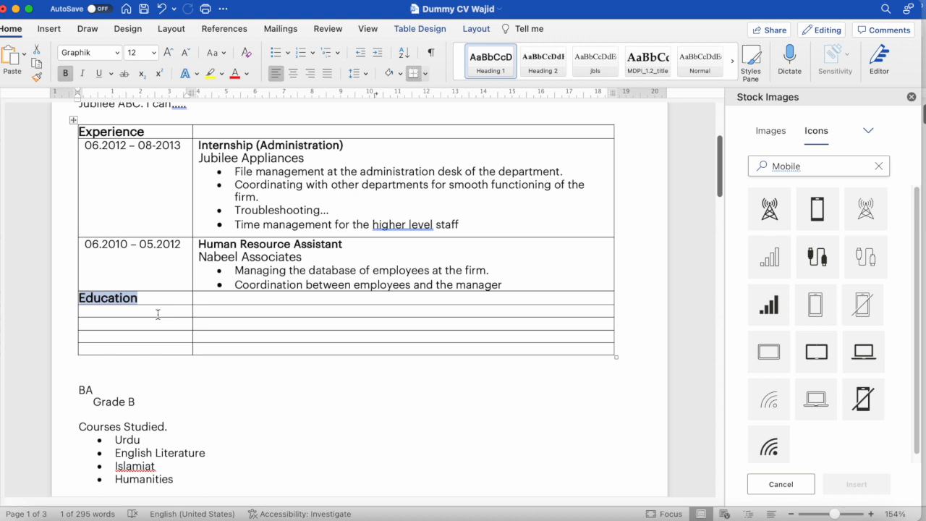
# Enter the date range "04.2008 – 03.2010" in the first column of the row below the "Education" heading.
pyautogui.click(156, 312)
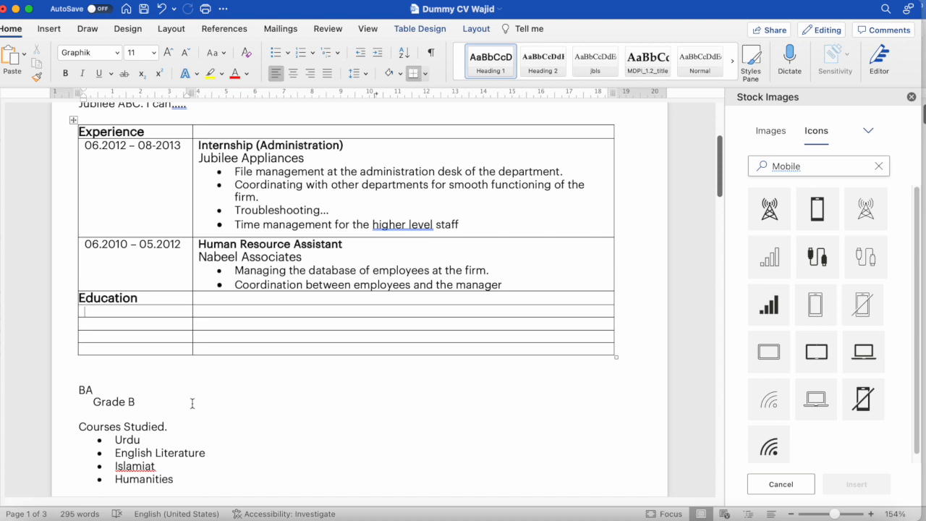
pyautogui.click(120, 249)
pyautogui.write('04')
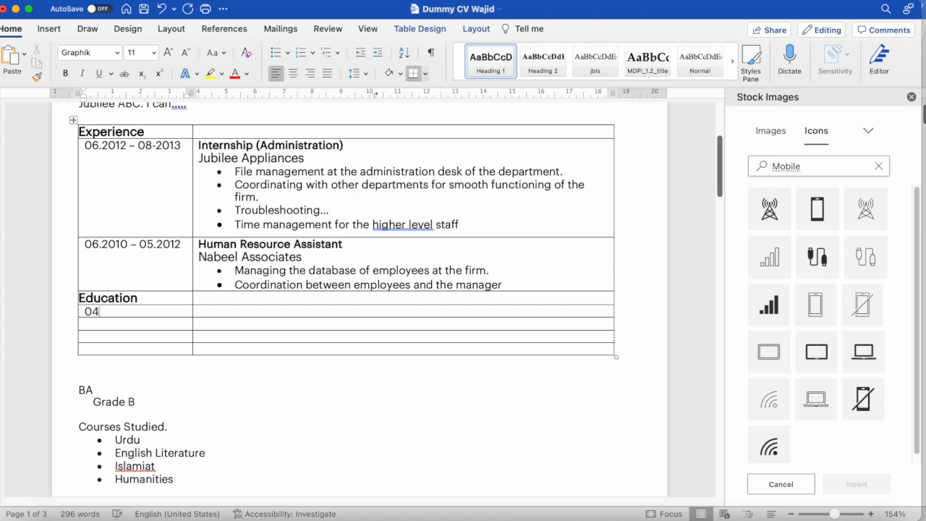
pyautogui.write('.2008 - 0')
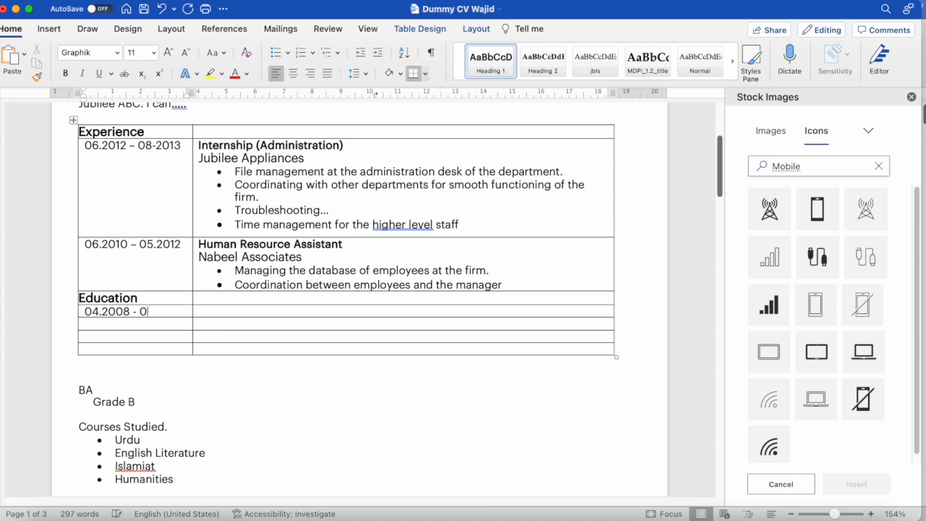
pyautogui.write('3.2010')
# Add the bold title "Bachelor's of Arts" beside the 04.2008 – 03.2010 dates, reusing the formatting of the "Human Resource Assistant" title.
pyautogui.click(261, 312)
pyautogui.moveTo(353, 242); pyautogui.dragTo(297, 245)
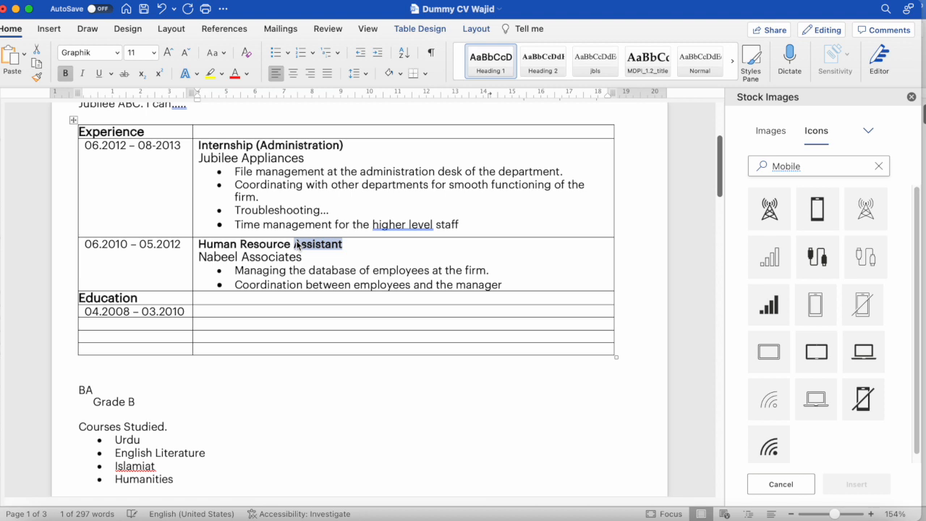
pyautogui.click(313, 298)
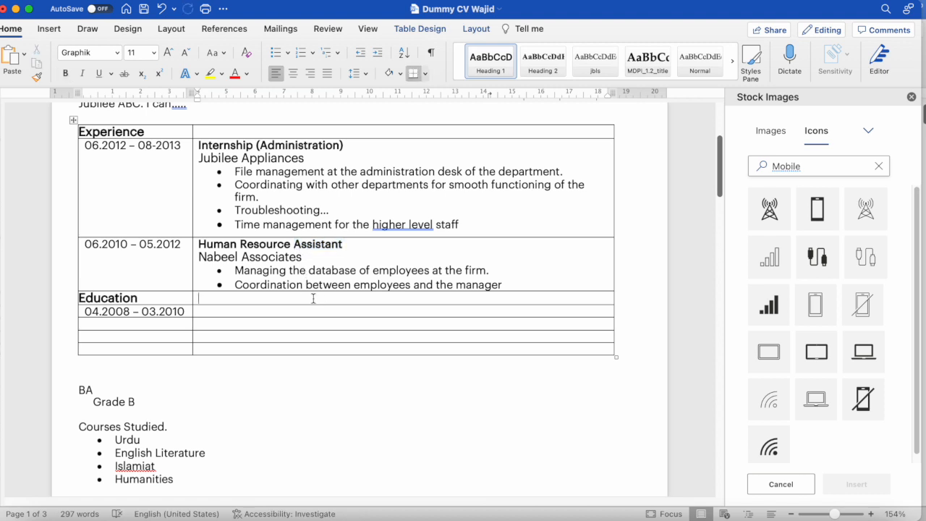
pyautogui.click(315, 311)
pyautogui.press('cmd+v')
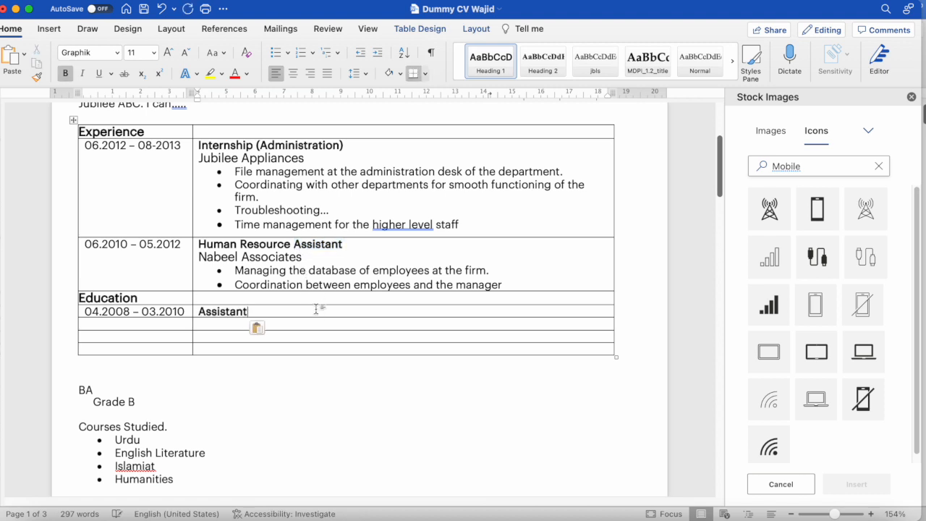
pyautogui.moveTo(242, 309); pyautogui.dragTo(201, 314)
pyautogui.write('Bach')
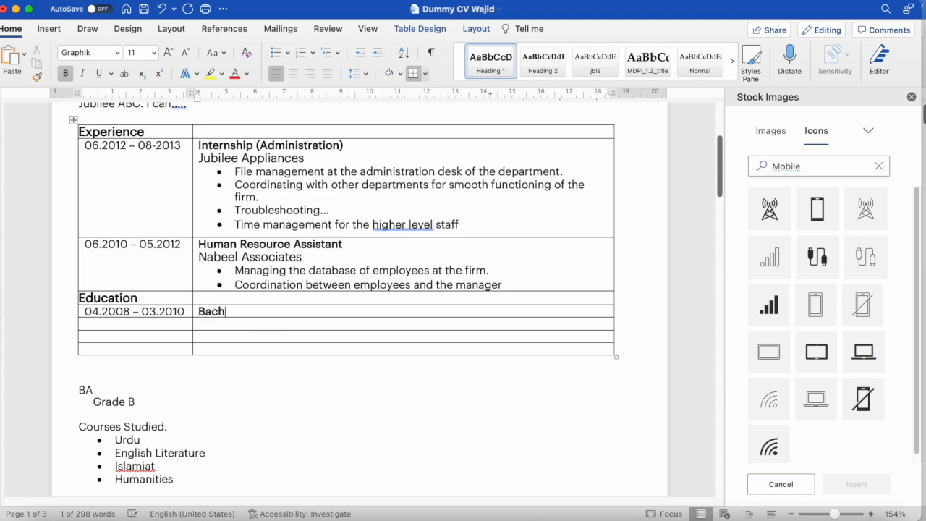
pyautogui.write("elor's")
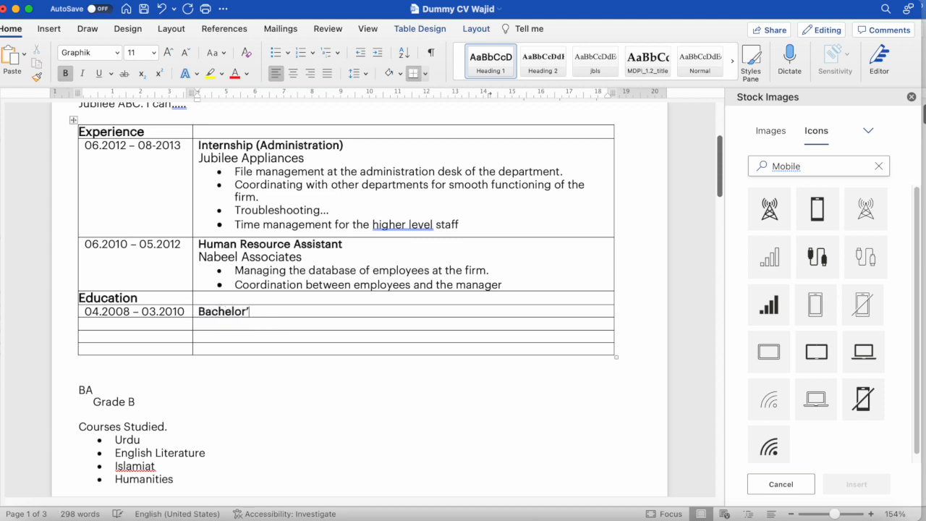
pyautogui.write(' of Arts')
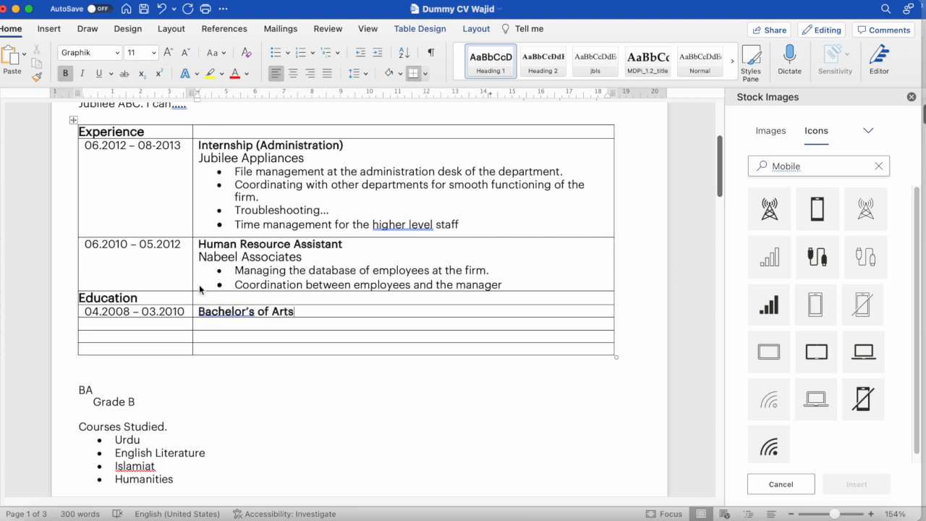
# Copy the "Nabeel Associates" line onto a new line below "Bachelor's of Arts" to reuse its formatting.
pyautogui.tripleClick(232, 258)
pyautogui.press('super+c')
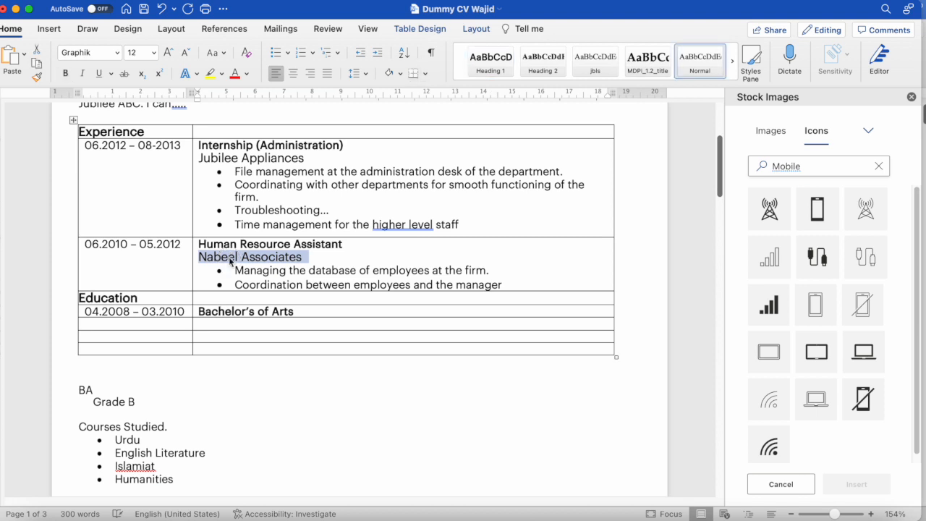
pyautogui.rightClick(232, 258)
pyautogui.click(304, 313)
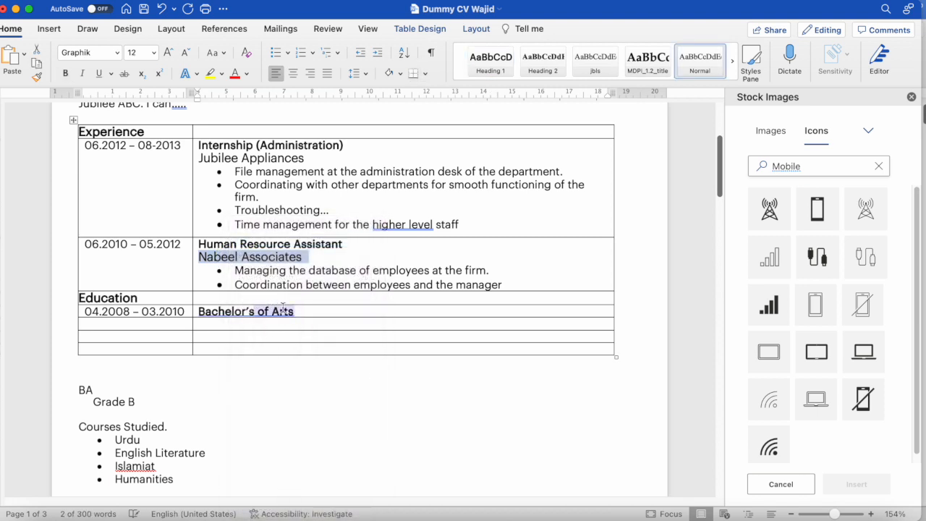
pyautogui.click(303, 313)
pyautogui.press('Return')
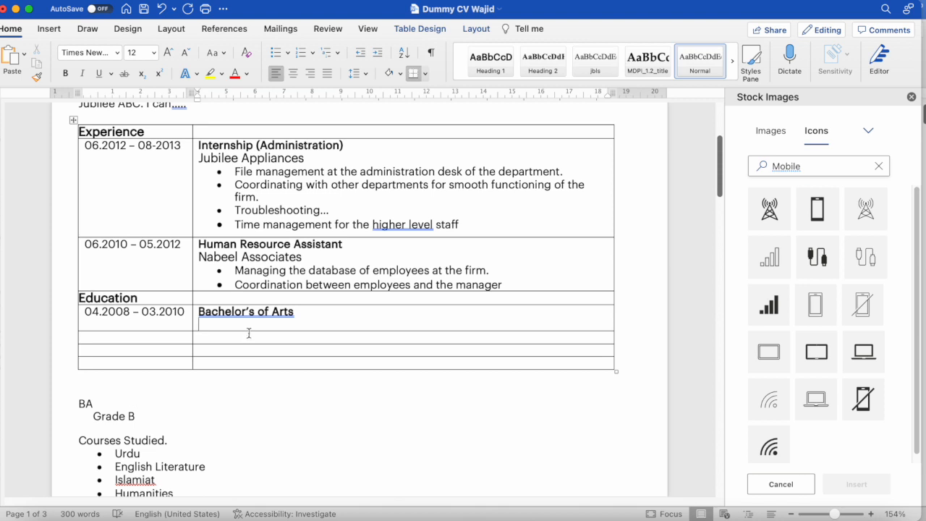
pyautogui.press('super+v')
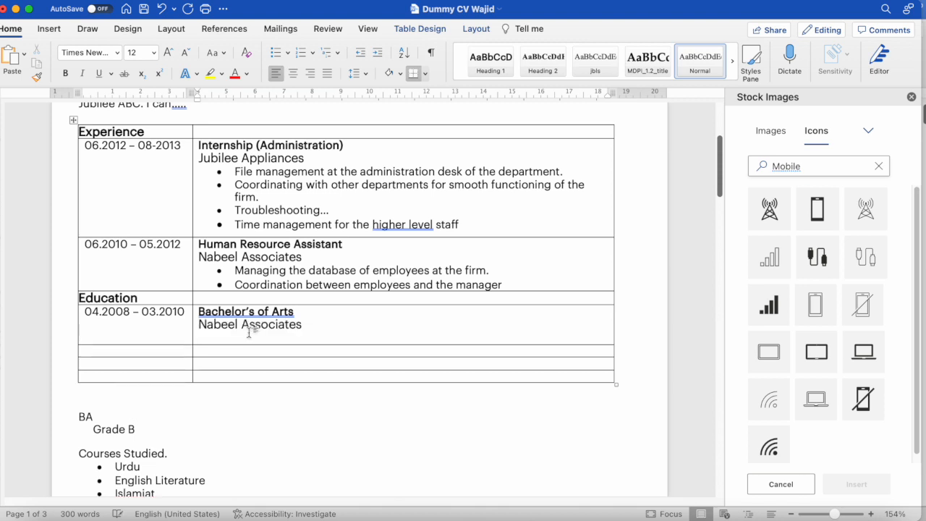
# Replace the copied institution line under "Bachelor's of Arts" with "University of Karachi, Karachi".
pyautogui.moveTo(303, 326); pyautogui.dragTo(226, 325)
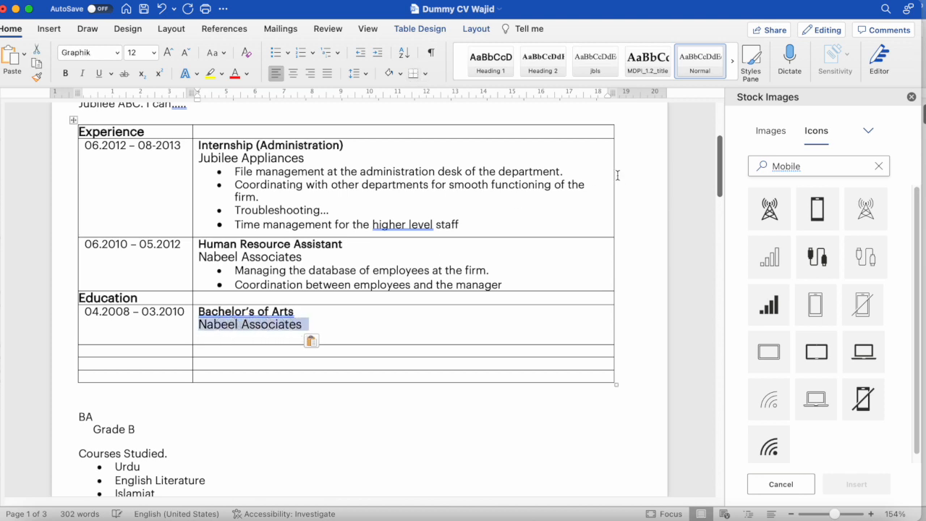
pyautogui.moveTo(721, 151); pyautogui.dragTo(721, 195)
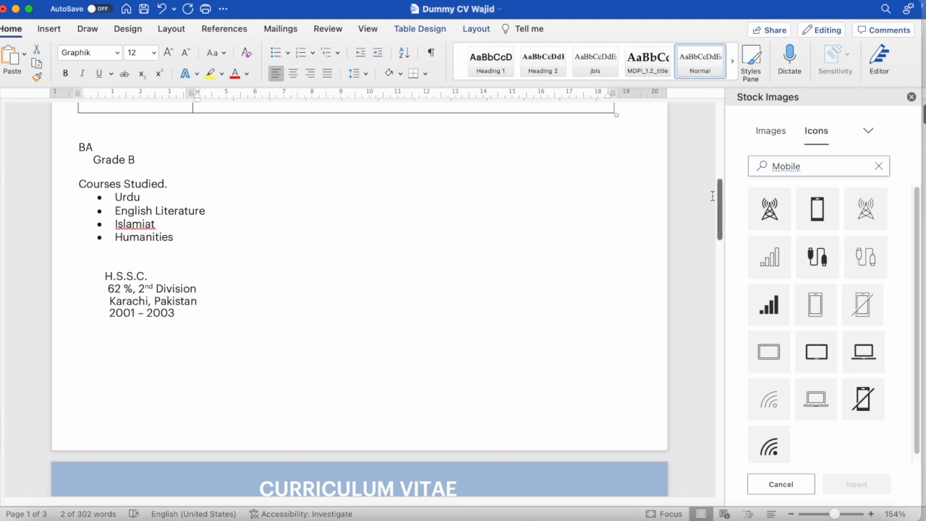
pyautogui.moveTo(722, 195); pyautogui.dragTo(722, 171)
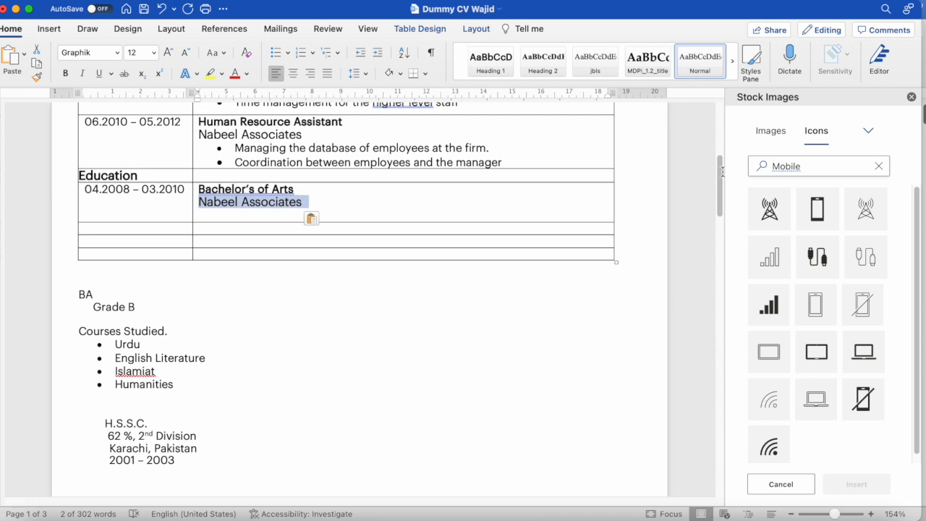
pyautogui.write('University ')
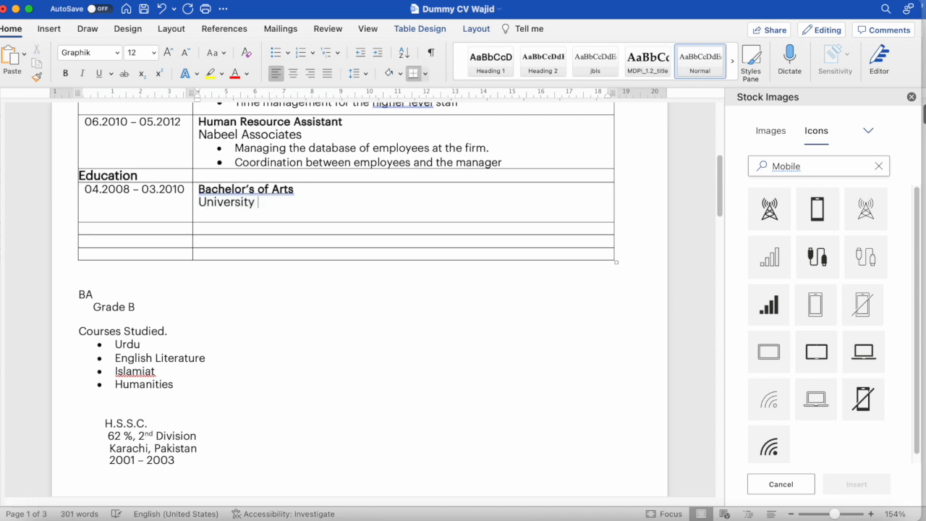
pyautogui.write('of Karachi, Karachi')
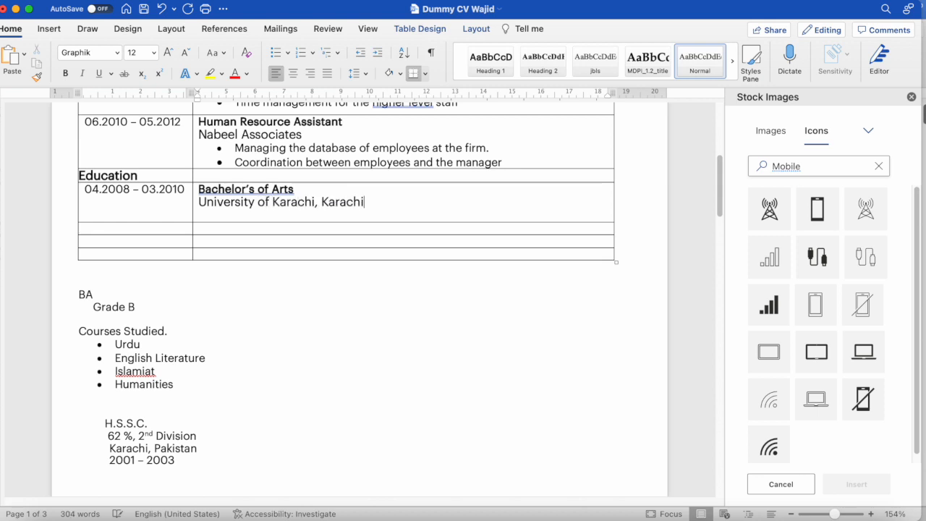
# Copy the bullet "Managing the database of employees at the firm." onto a new line below "University of Karachi, Karachi".
pyautogui.press('Return')
pyautogui.click(467, 147)
pyautogui.moveTo(466, 147); pyautogui.dragTo(279, 150)
pyautogui.press('super+c')
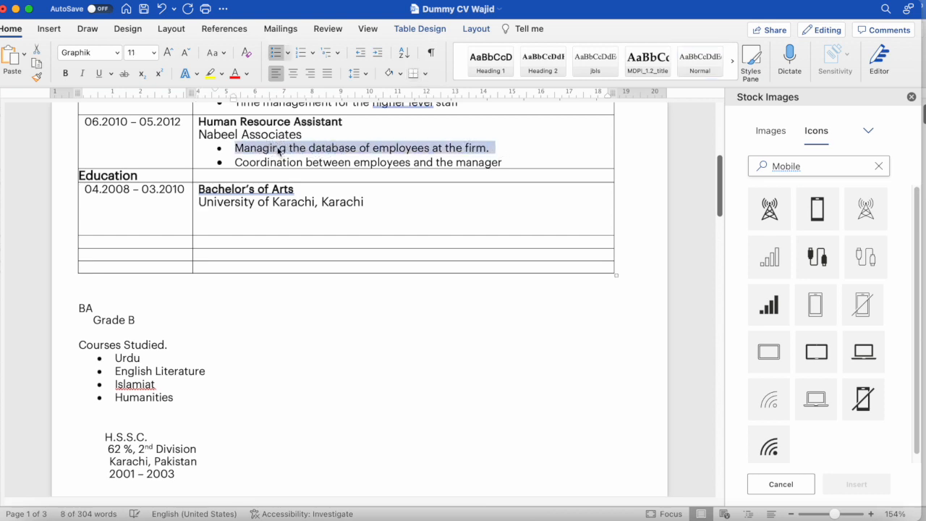
pyautogui.click(364, 210)
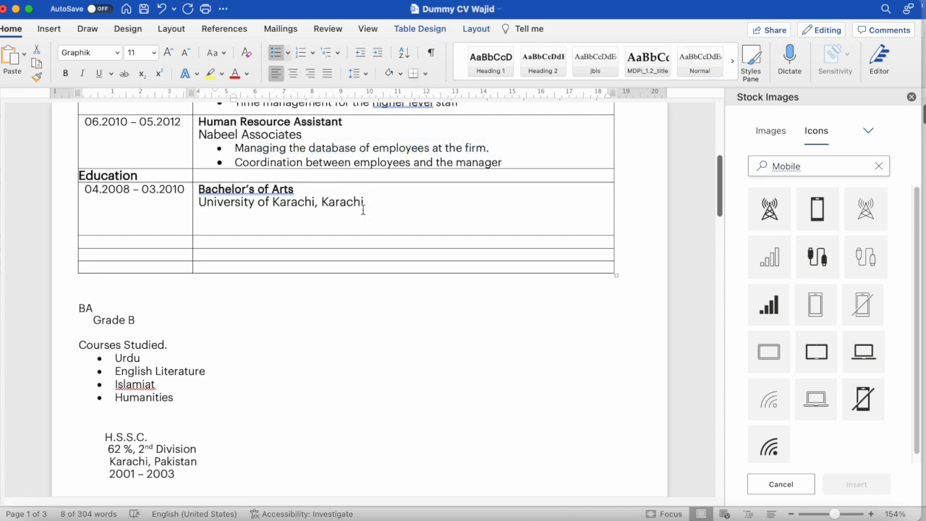
pyautogui.press('super+v')
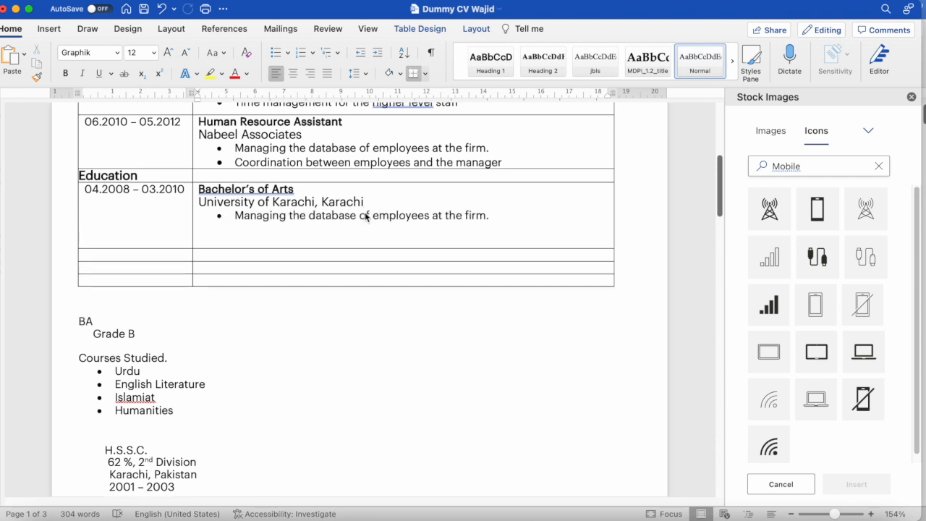
# Replace the copied bullet's text under the university line with "Subjects: English Literature, Humanities, Urdu, Islamiat....".
pyautogui.moveTo(501, 215); pyautogui.dragTo(256, 215)
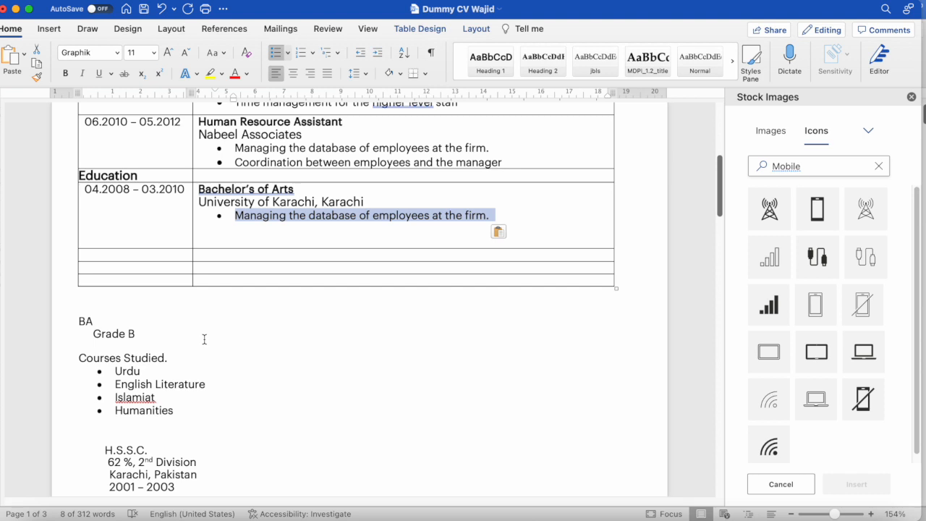
pyautogui.write('English')
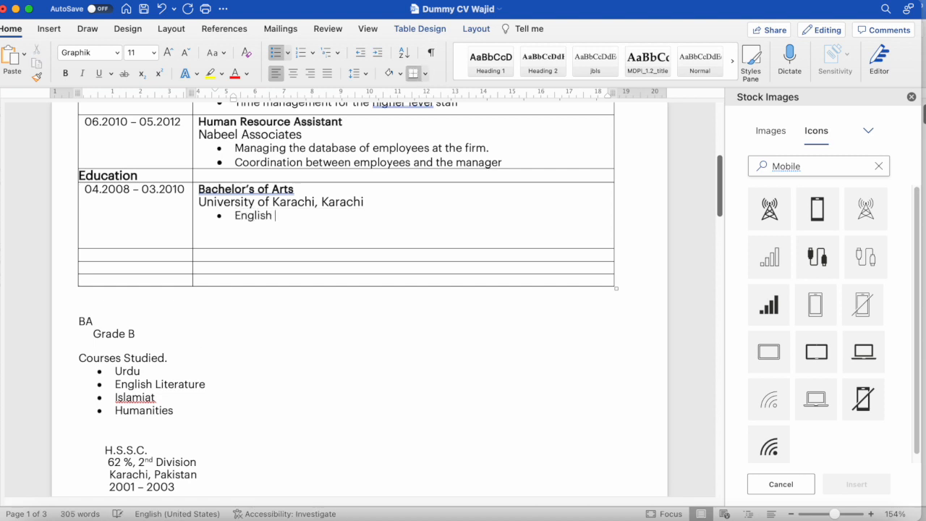
pyautogui.write(' Literature, Humanities,')
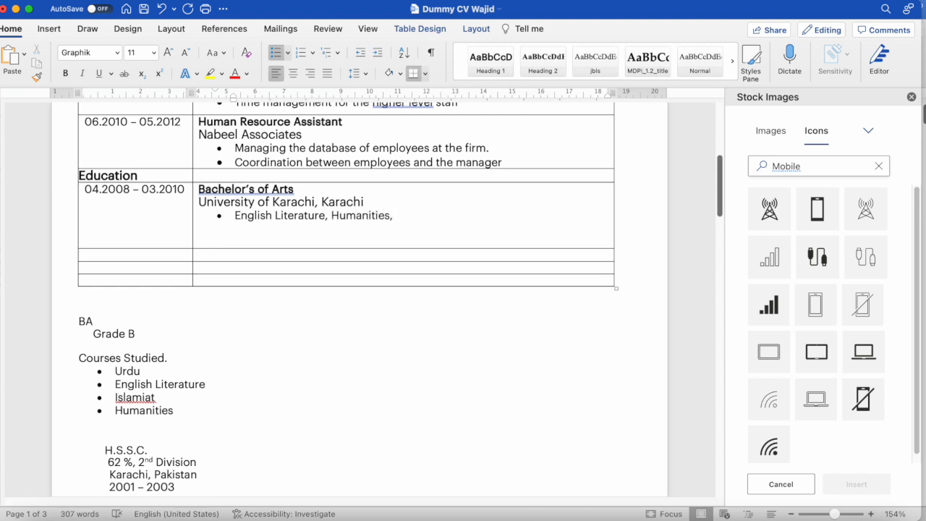
pyautogui.click(233, 221)
pyautogui.write('Subjects')
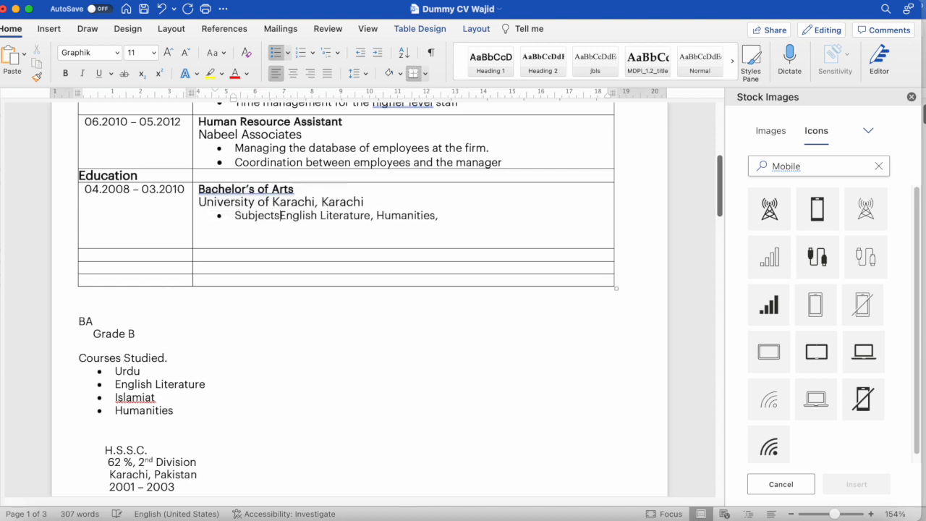
pyautogui.write(':')
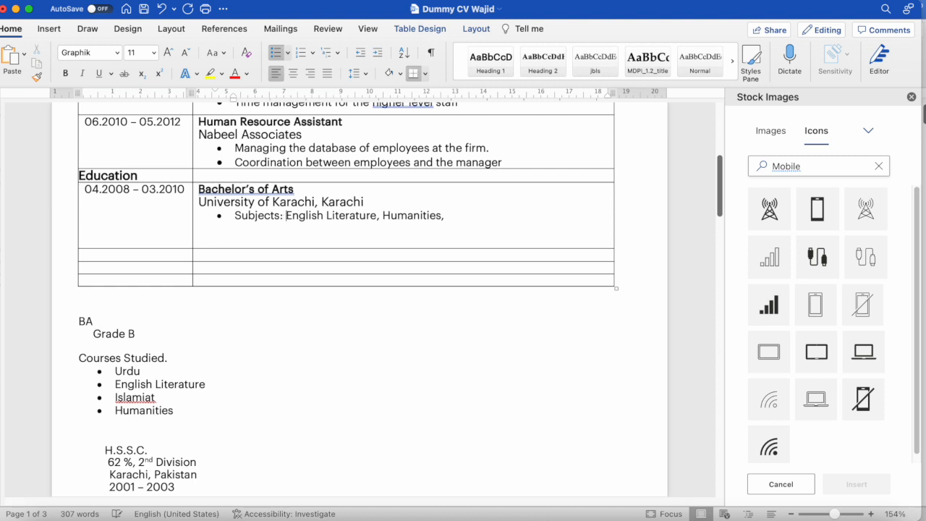
pyautogui.click(477, 215)
pyautogui.write('Urdu, I')
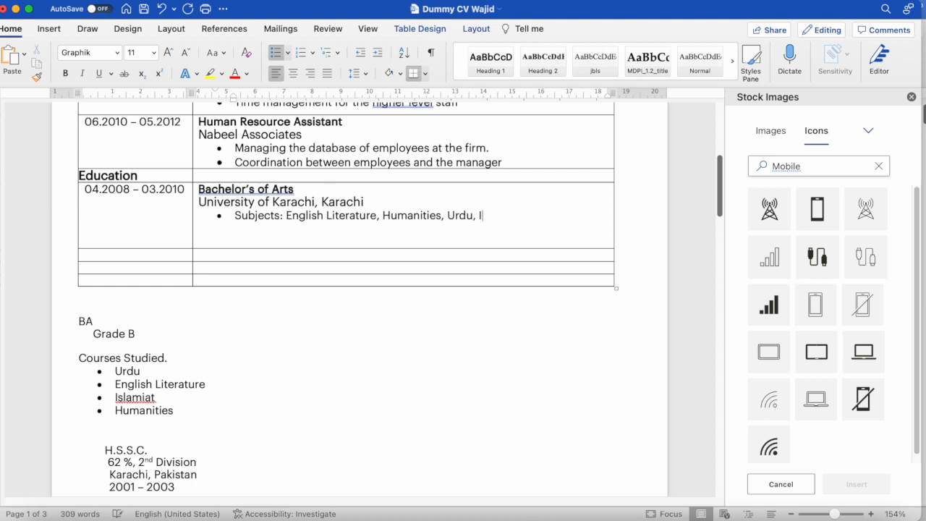
pyautogui.write('slamiat')
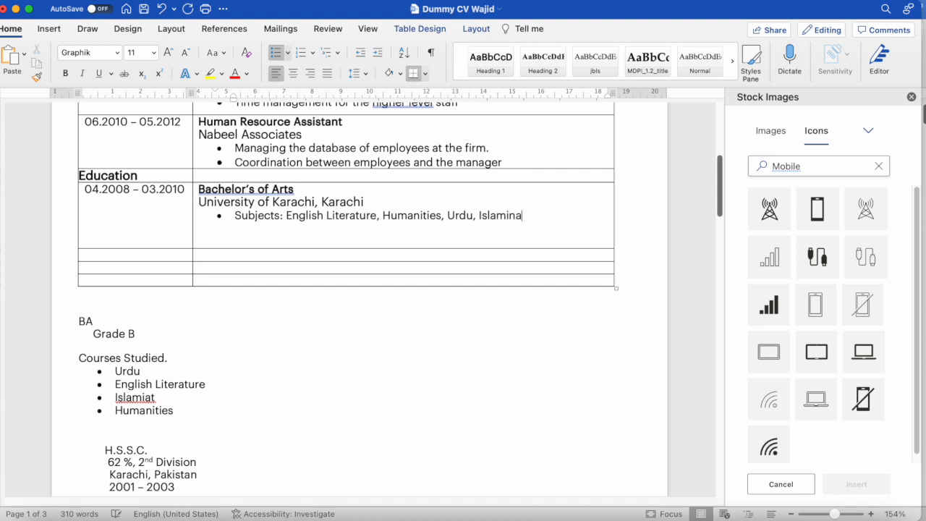
pyautogui.press('BackSpace')
pyautogui.write('t....')
# Remove the empty lines below the subjects bullet and place the cursor in the second column of the next row.
pyautogui.click(437, 248)
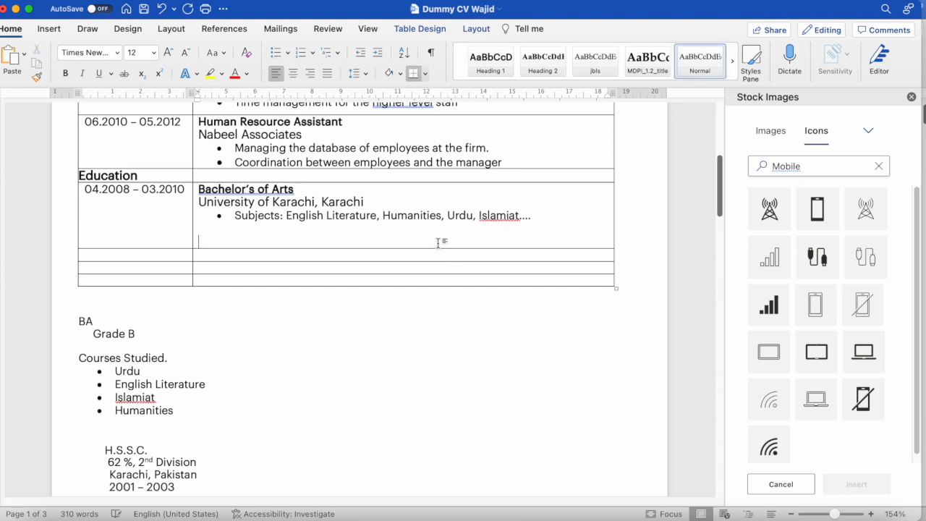
pyautogui.press('BackSpace')
pyautogui.press('BackSpace')
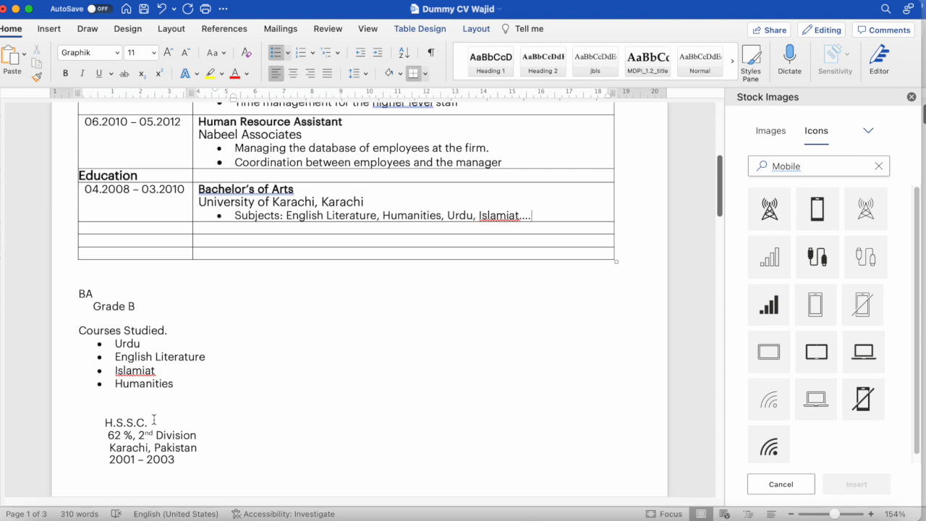
pyautogui.click(211, 227)
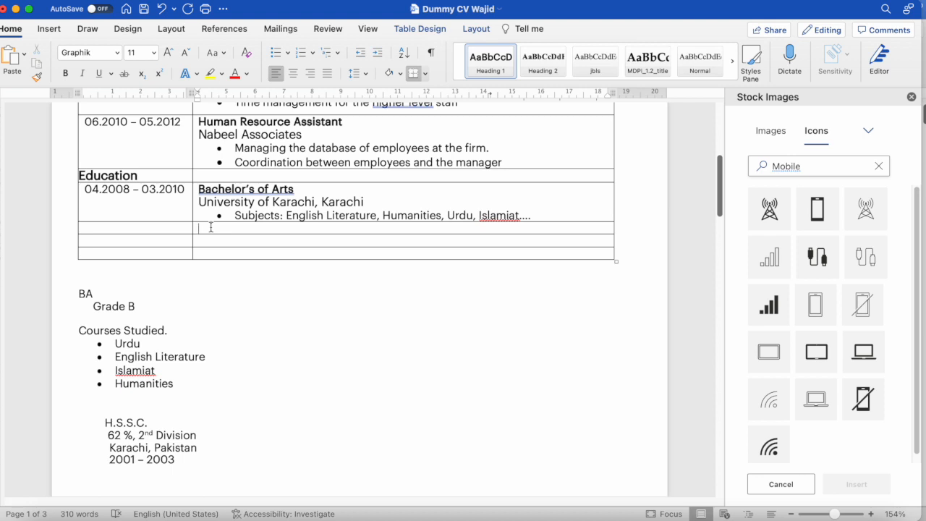
pyautogui.write('Hig')
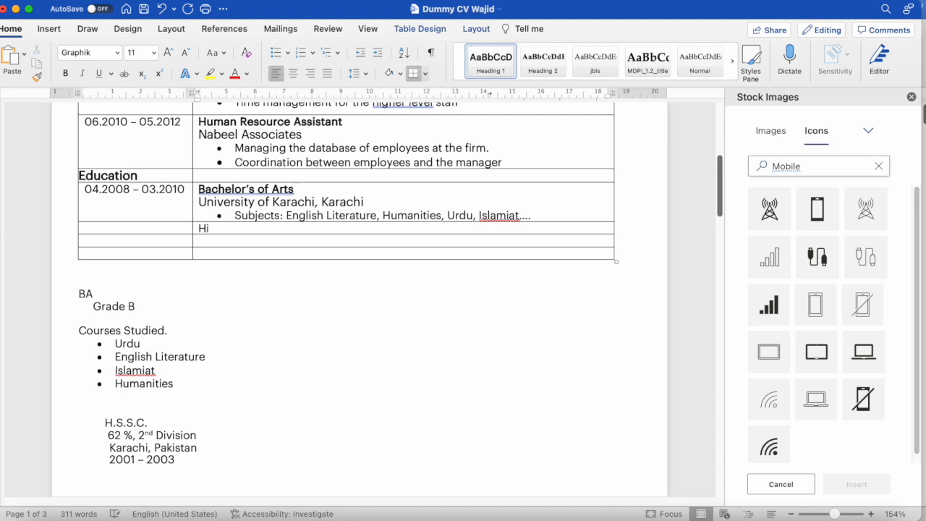
pyautogui.press('BackSpace')
pyautogui.press('BackSpace')
pyautogui.press('BackSpace')
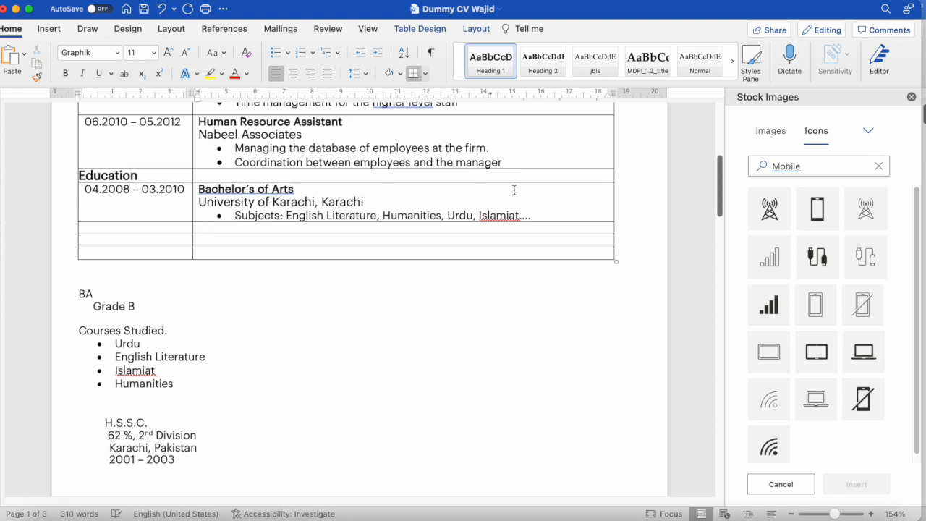
# Copy the "Bachelor's of Arts" entry into the next row's second cell and retitle the copy "High School Certificate (HSSC)".
pyautogui.moveTo(554, 219); pyautogui.dragTo(210, 192)
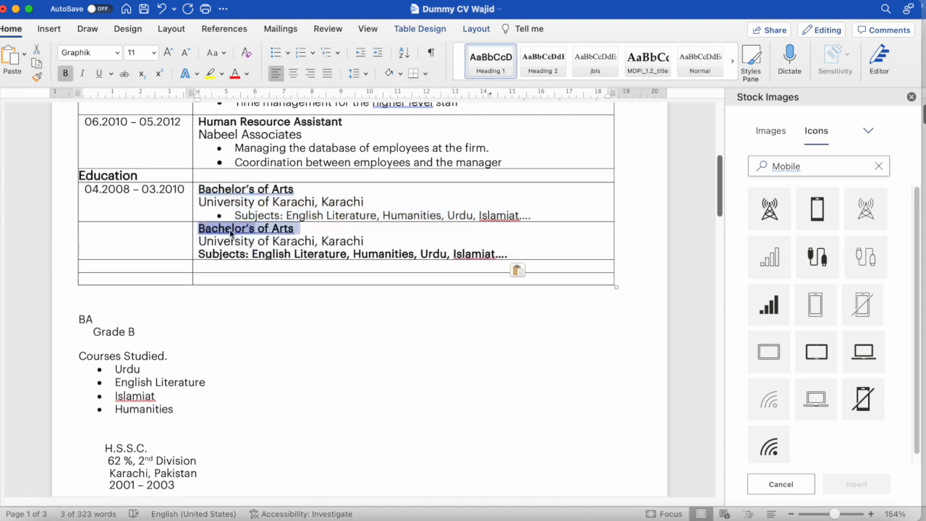
pyautogui.write('H')
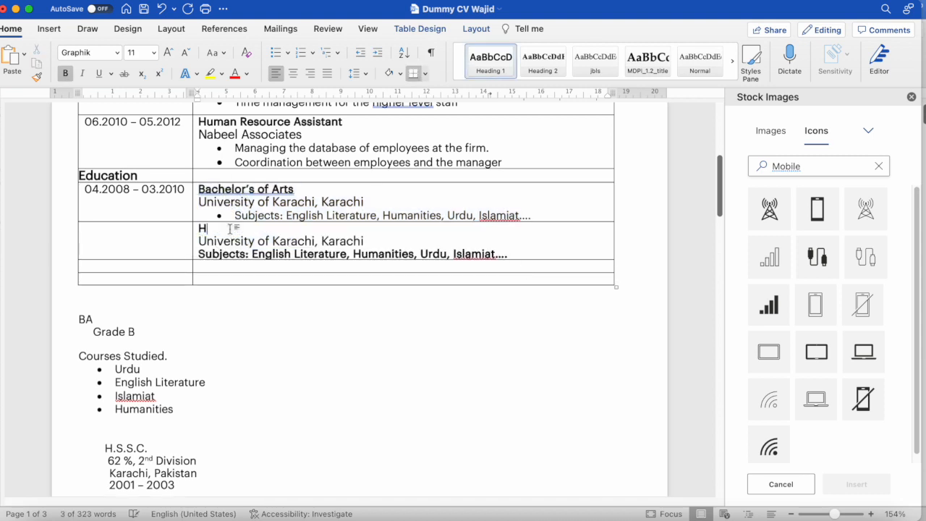
pyautogui.write('igh Sc')
pyautogui.write('hoo')
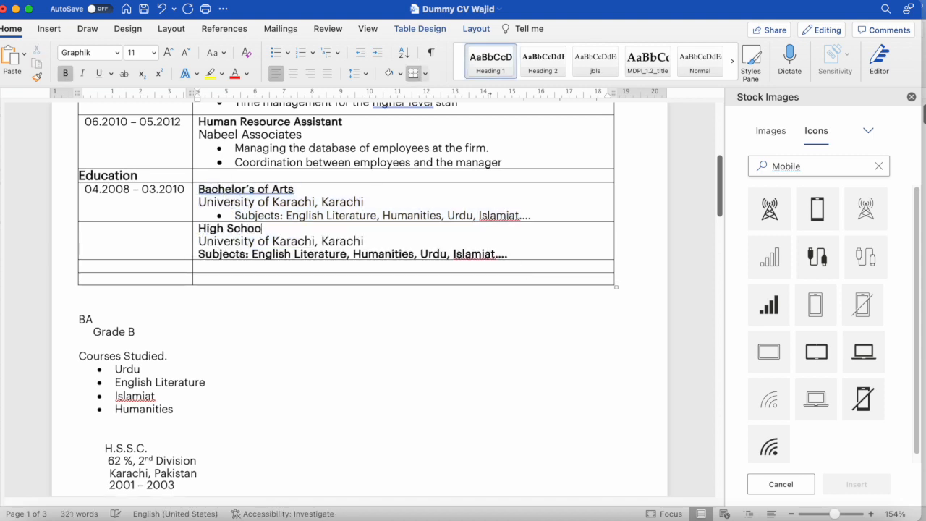
pyautogui.write('l Certificate ')
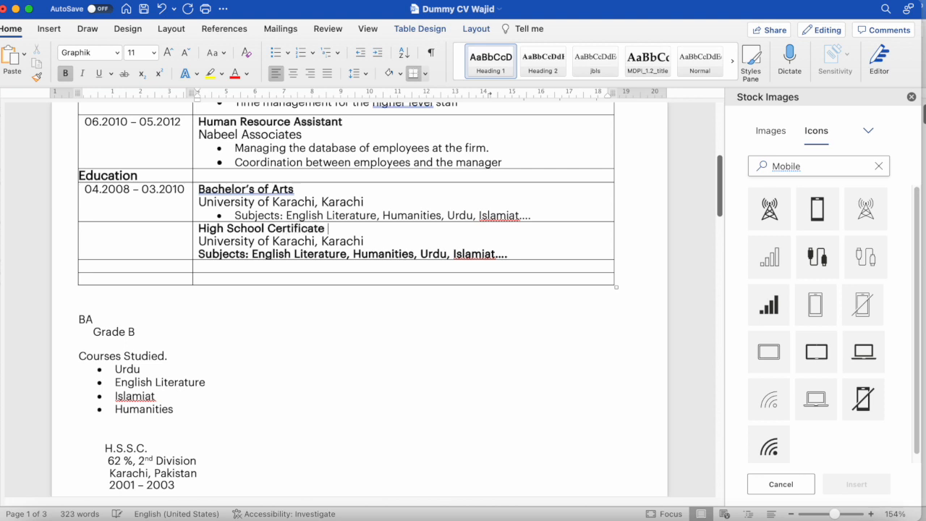
pyautogui.write('(HSSC')
# Change the institution line under the High School Certificate title to "Board of Karachi, Karachi".
pyautogui.click(270, 241)
pyautogui.moveTo(269, 241); pyautogui.dragTo(200, 241)
pyautogui.write('Board')
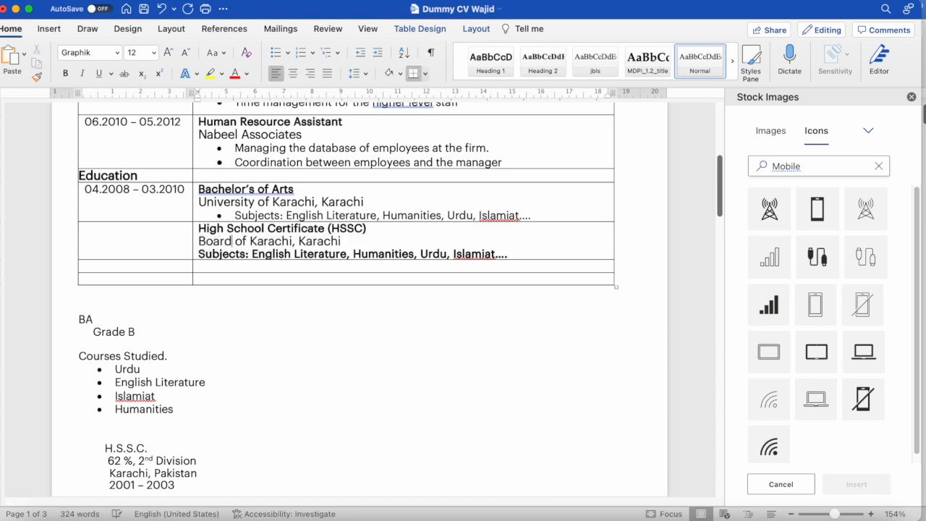
# Apply the formatting of the Bachelor's subjects bullet to the subjects line under "Board of Karachi, Karachi".
pyautogui.moveTo(532, 215); pyautogui.dragTo(235, 215)
pyautogui.click(36, 76)
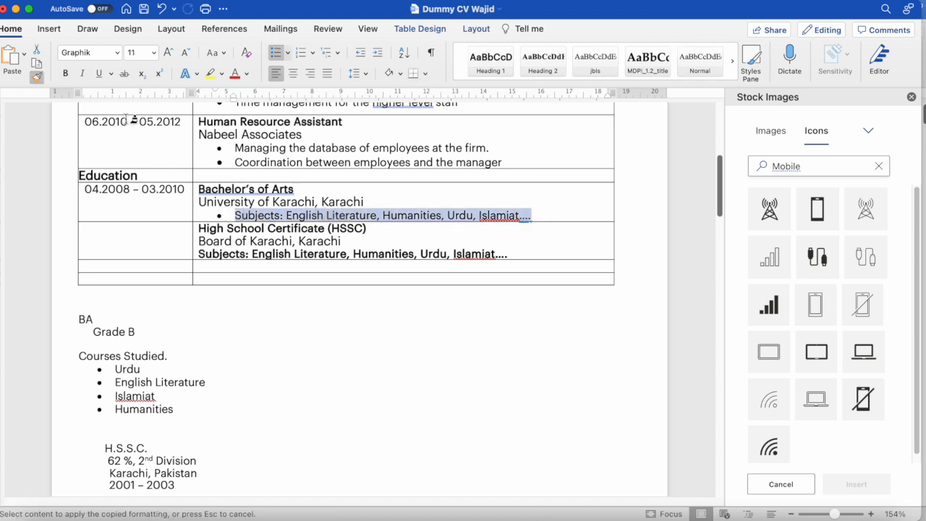
pyautogui.moveTo(536, 257); pyautogui.dragTo(199, 255)
pyautogui.rightClick(501, 256)
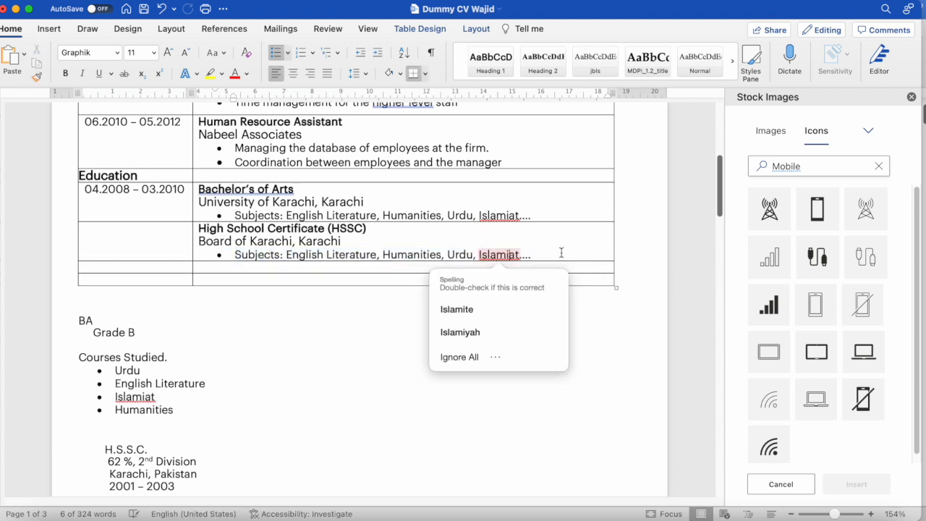
# Delete the subjects bullet and its empty line from the High School Certificate entry.
pyautogui.click(557, 253)
pyautogui.moveTo(558, 253); pyautogui.dragTo(306, 253)
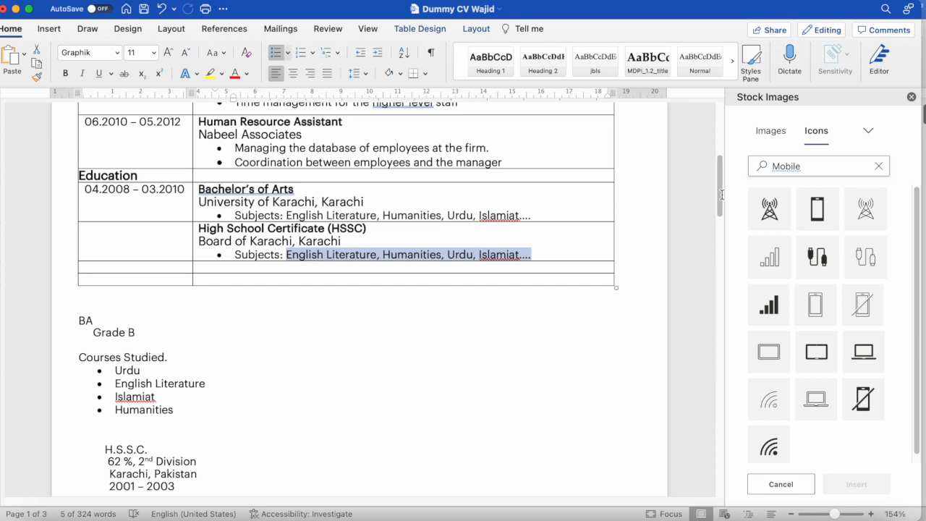
pyautogui.moveTo(721, 196); pyautogui.dragTo(722, 203)
pyautogui.moveTo(549, 201); pyautogui.dragTo(238, 202)
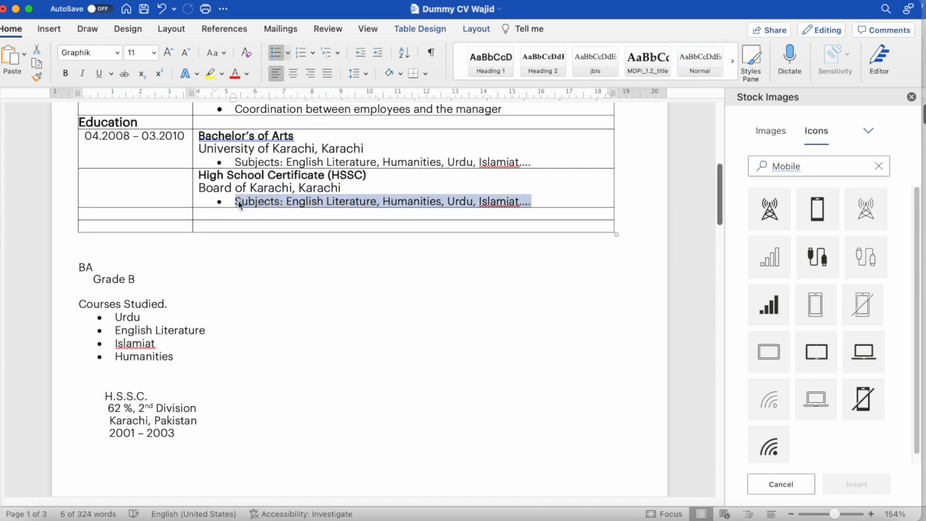
pyautogui.press('BackSpace')
pyautogui.press('BackSpace')
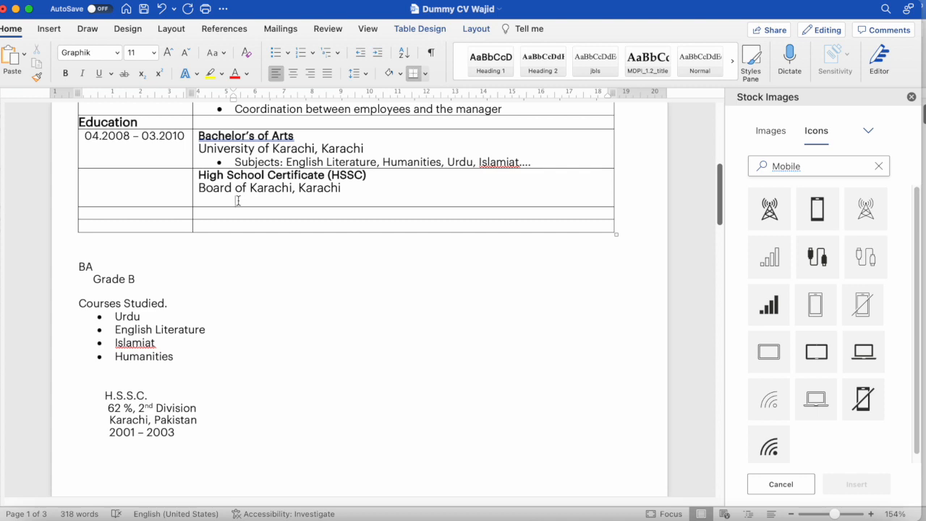
pyautogui.press('BackSpace')
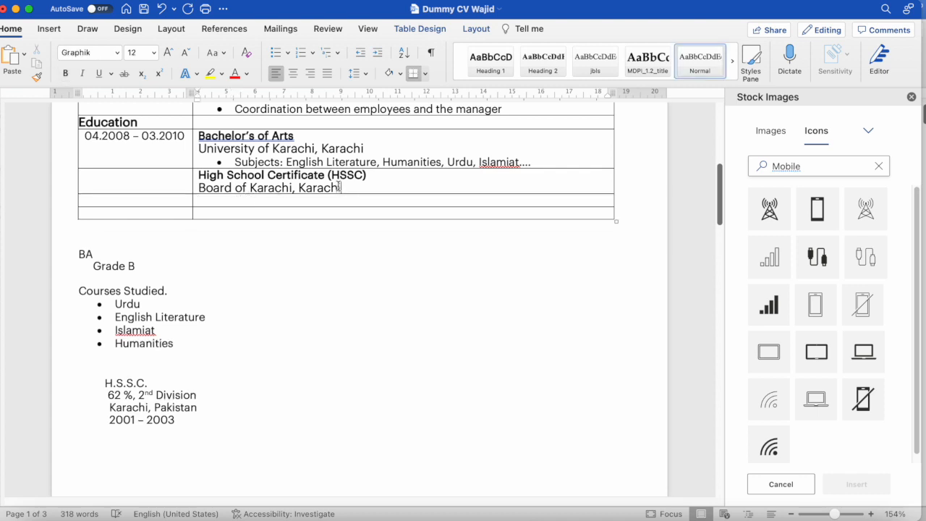
# Extend the HSSC title with ": Pre-Engineering" and enter the dates "06.2001 – 06.2003" in the row's first cell.
pyautogui.click(362, 175)
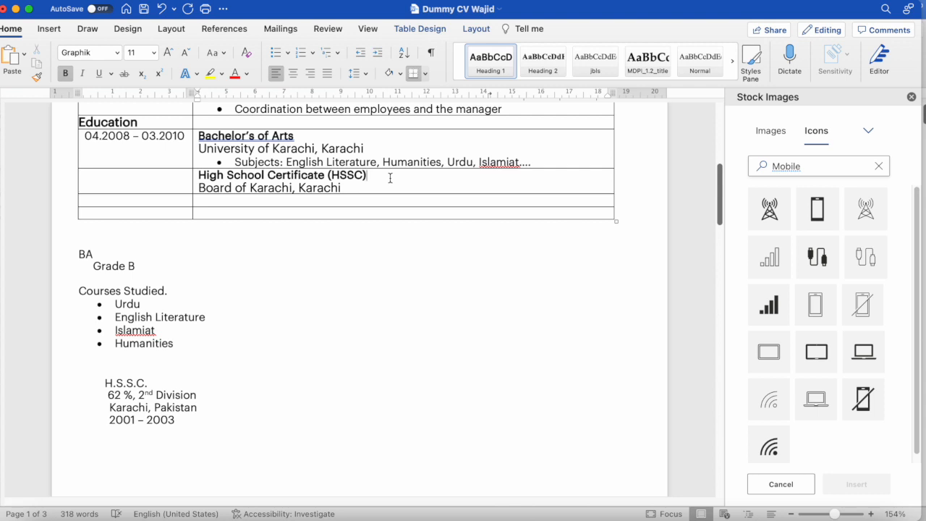
pyautogui.write('Pre-Engineering')
pyautogui.click(138, 183)
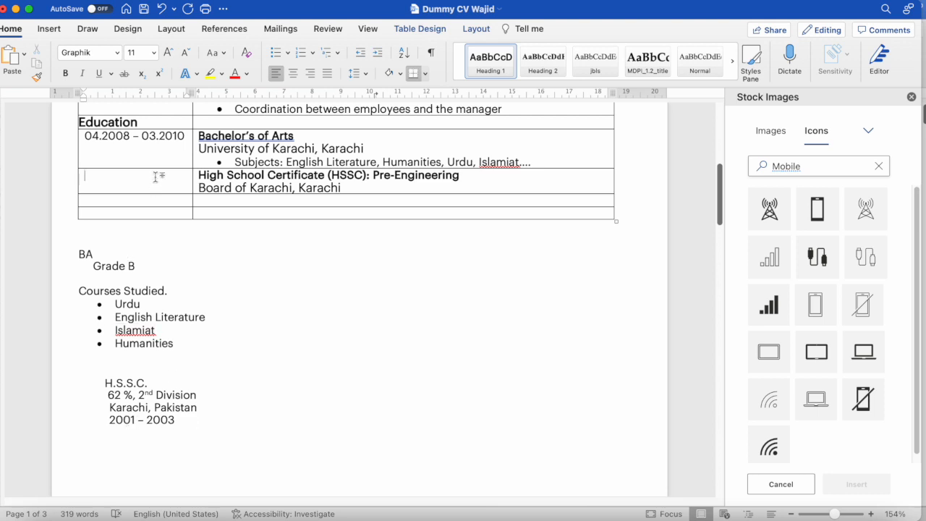
pyautogui.write('06.2011')
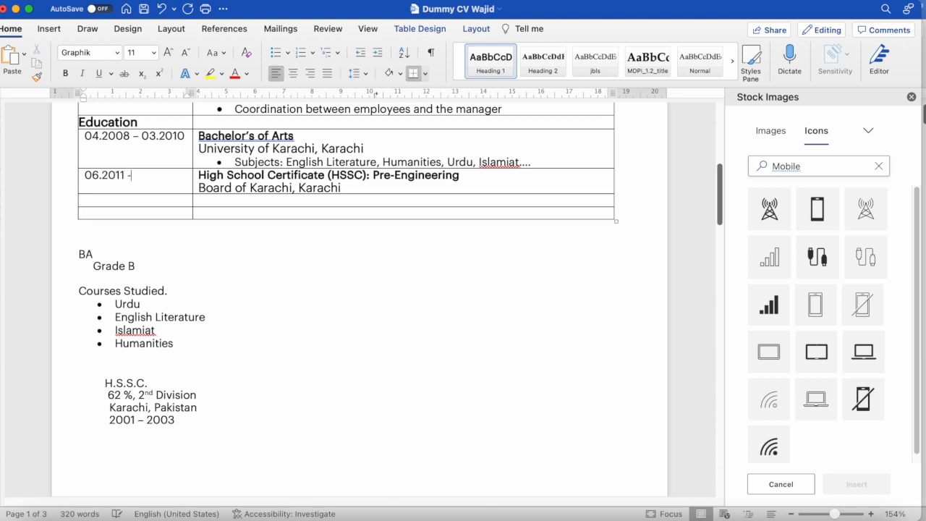
pyautogui.write(' - 06.2033')
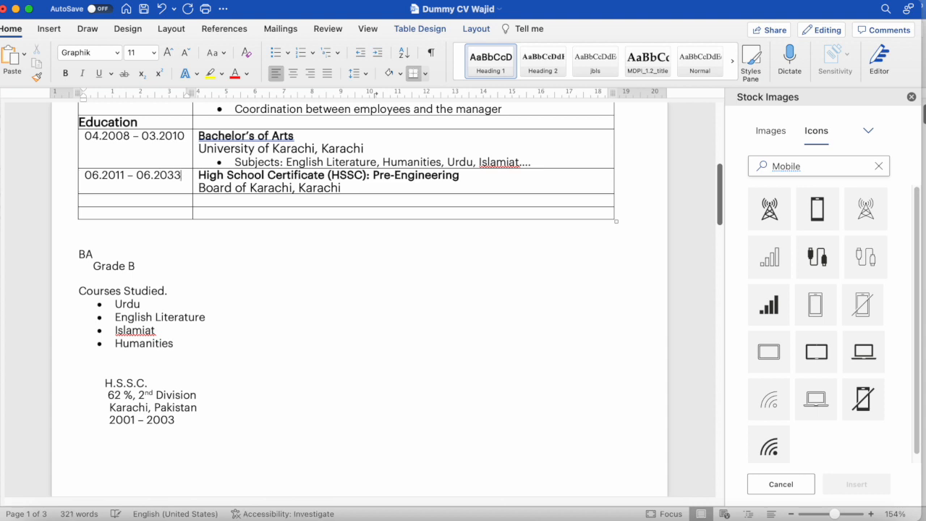
pyautogui.press('BackSpace')
pyautogui.press('BackSpace')
pyautogui.write('03')
pyautogui.click(121, 175)
pyautogui.press('BackSpace')
pyautogui.write('0')
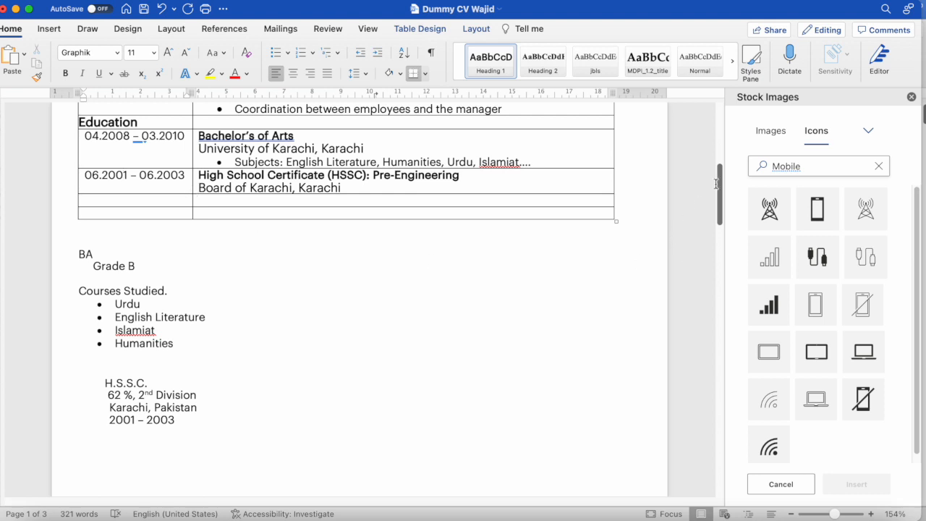
# Delete the old BA, courses studied and H.S.S.C. text below the table.
pyautogui.moveTo(720, 178); pyautogui.dragTo(719, 195)
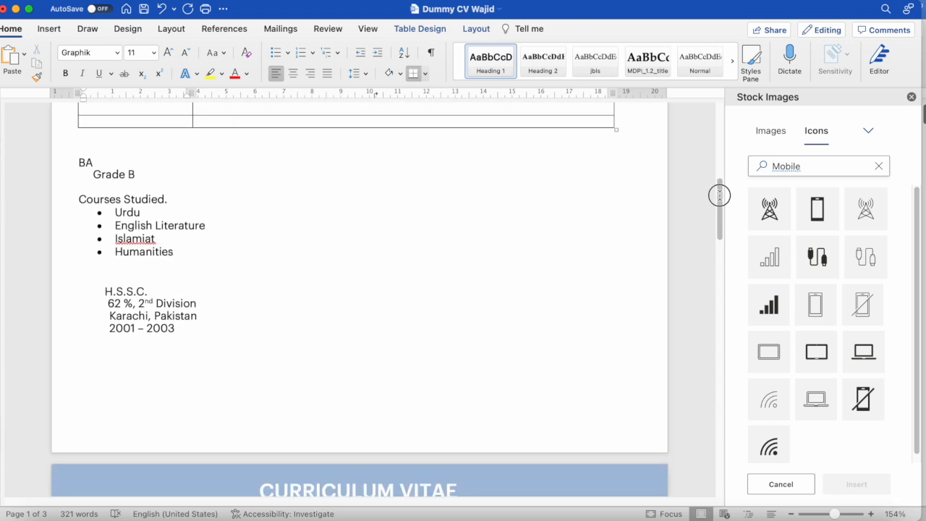
pyautogui.moveTo(242, 331); pyautogui.dragTo(38, 169)
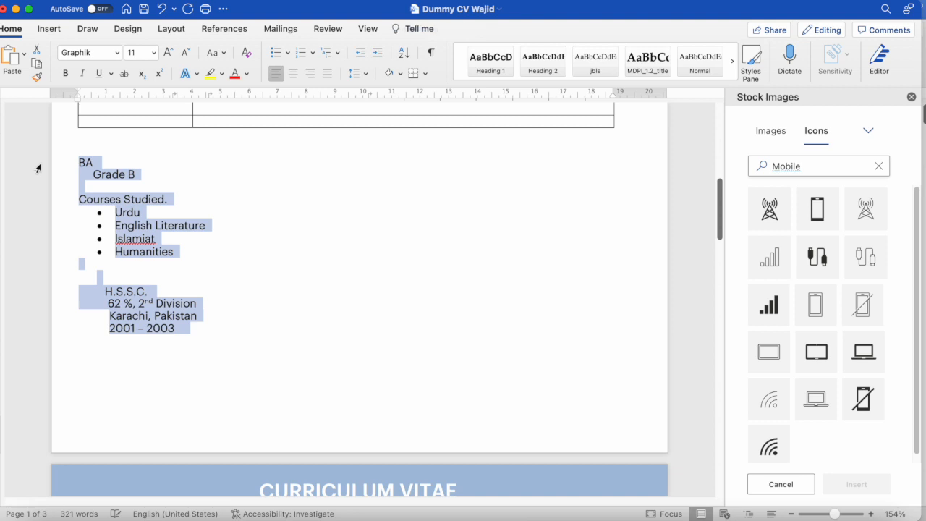
pyautogui.press('BackSpace')
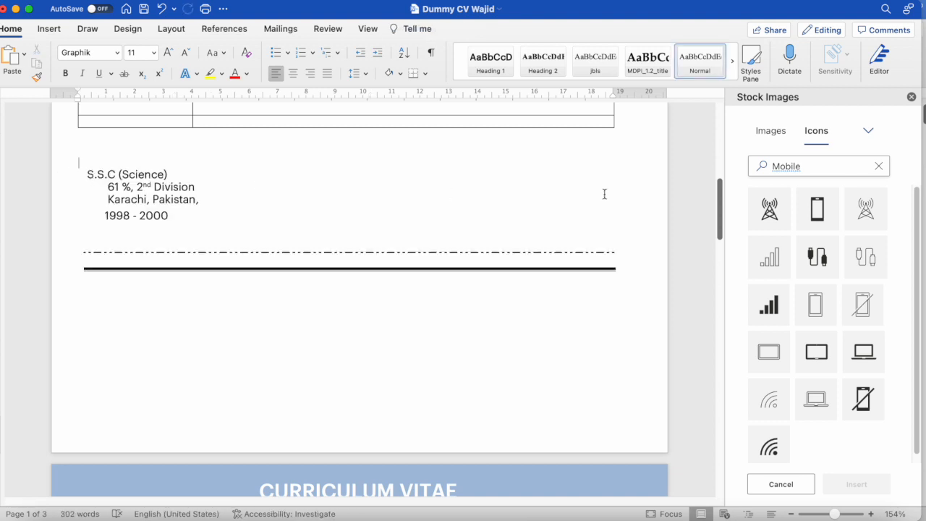
# Add a "Secondary School Certificate (HSSC): Science" entry with "Board of Karachi, Karachi" and dates "06.1998 – 06.2000" in the next row.
pyautogui.moveTo(720, 196); pyautogui.dragTo(721, 174)
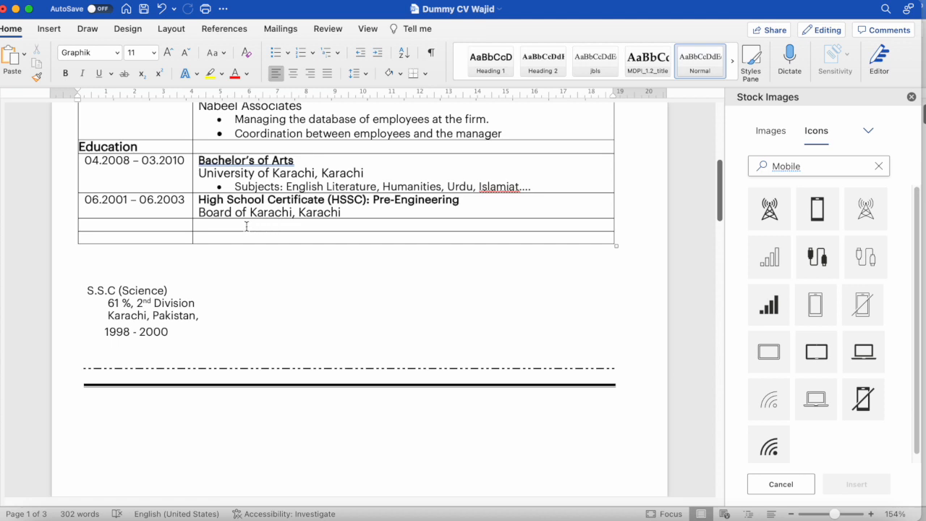
pyautogui.moveTo(337, 220); pyautogui.dragTo(201, 204)
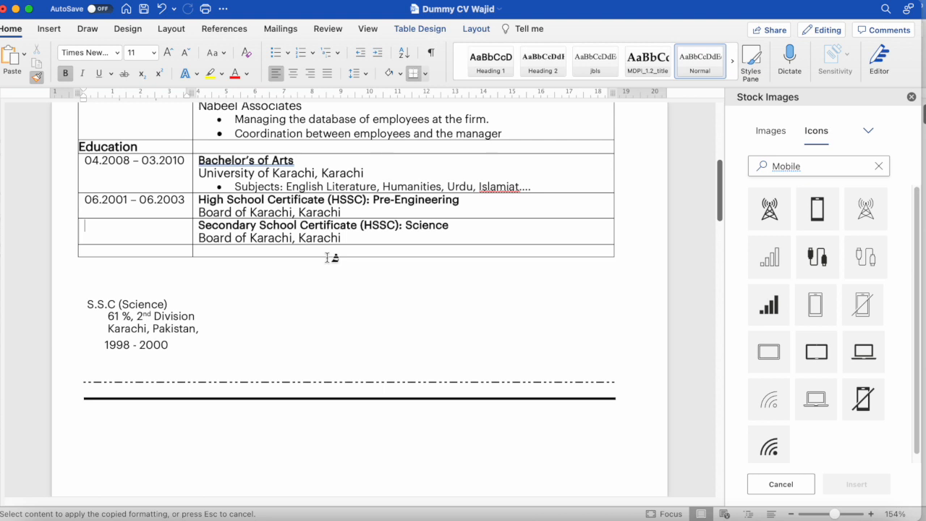
pyautogui.write('06')
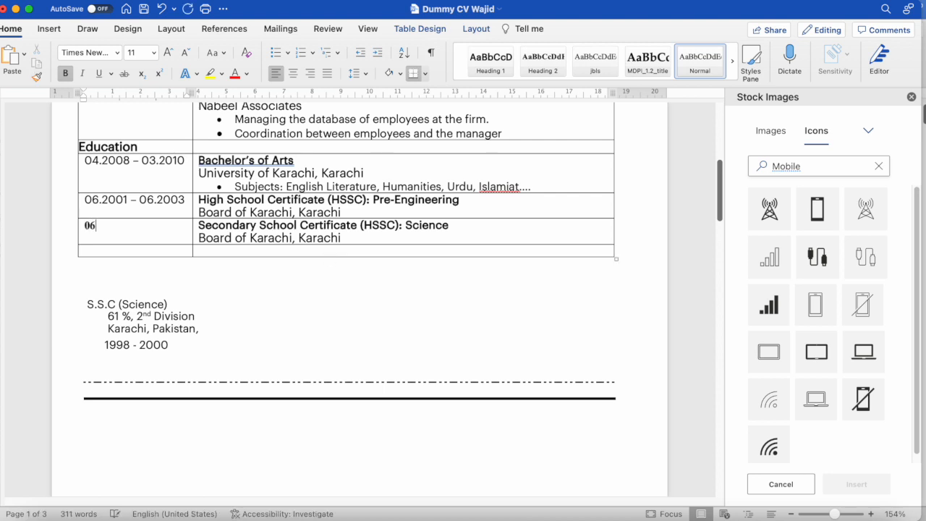
pyautogui.write('.1998')
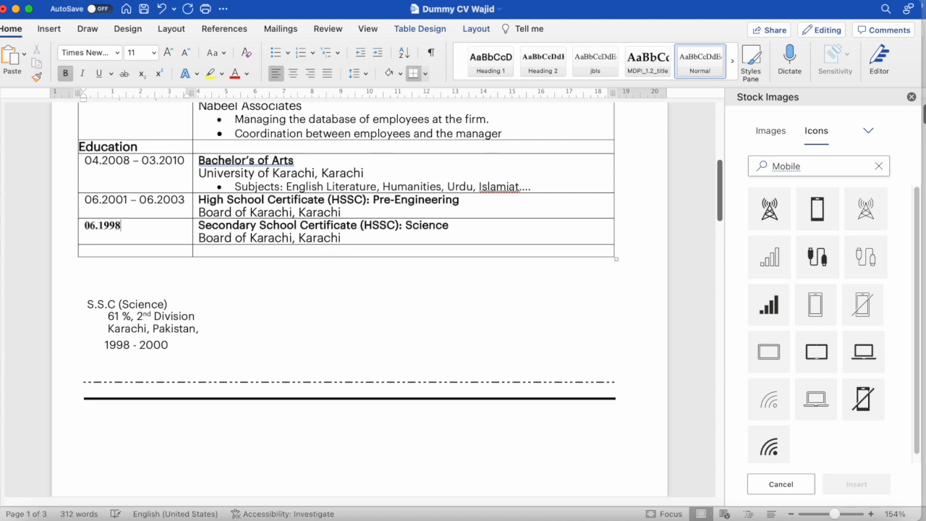
pyautogui.write(' - ')
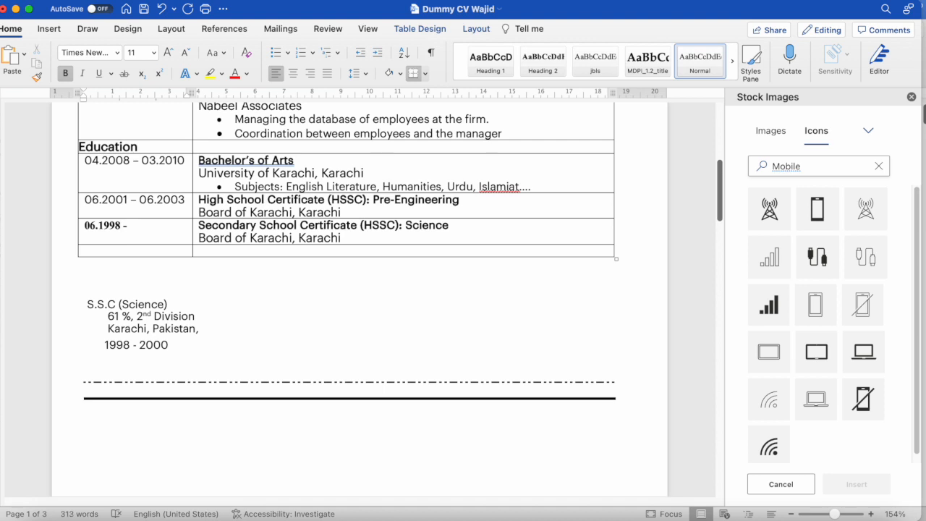
pyautogui.write('06.2000')
# Apply the formatting of the "06.2001 – 06.2003" dates to the "06.1998 – 06.2000" dates.
pyautogui.click(63, 202)
pyautogui.click(36, 76)
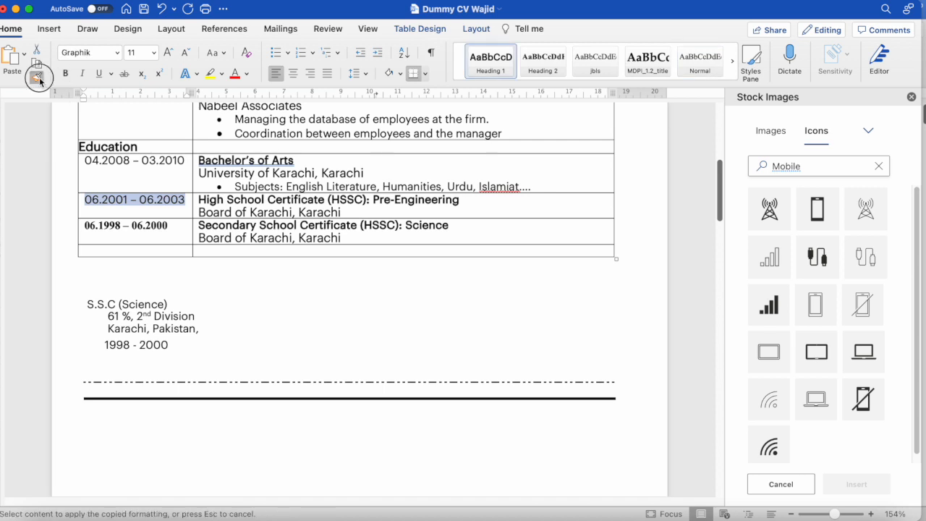
pyautogui.click(161, 227)
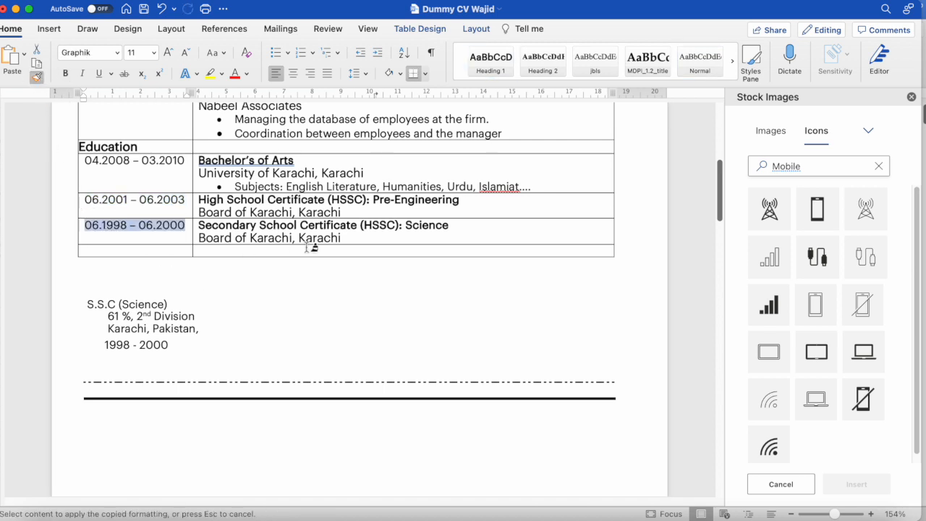
# Increase the heights of the three education entry rows slightly to leave space below their text.
pyautogui.click(400, 222)
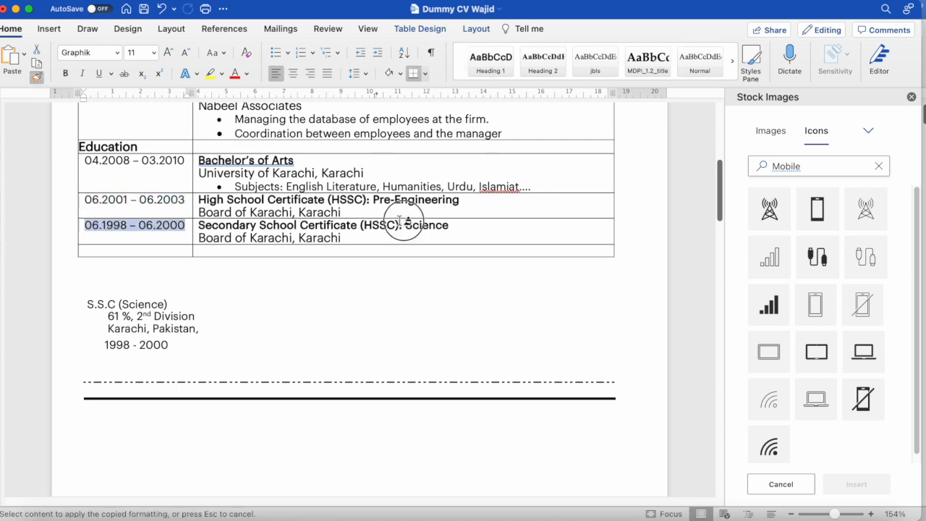
pyautogui.moveTo(403, 219); pyautogui.dragTo(418, 200)
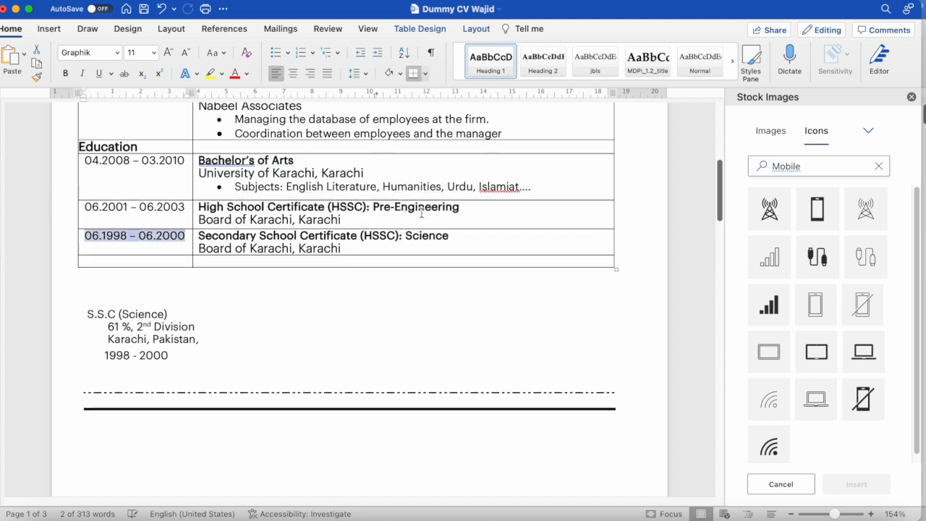
pyautogui.moveTo(424, 250); pyautogui.dragTo(425, 262)
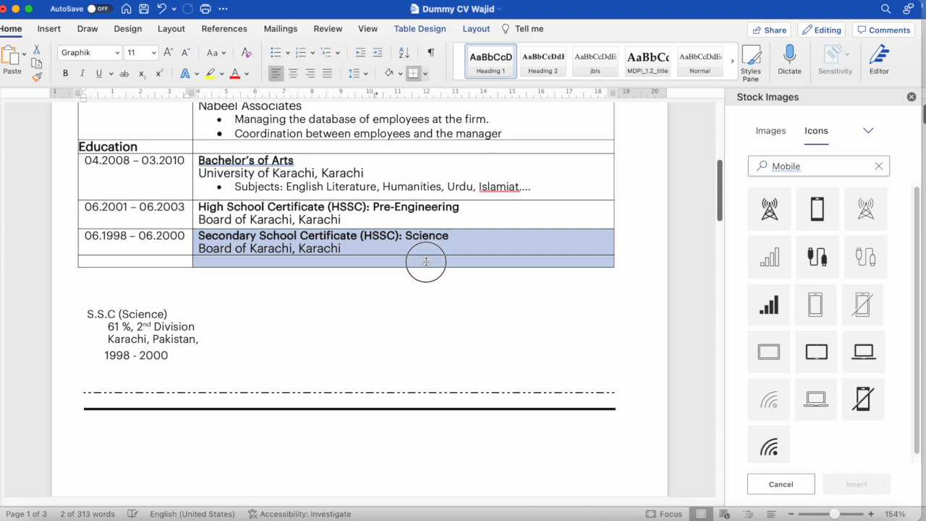
pyautogui.click(426, 263)
pyautogui.moveTo(426, 255); pyautogui.dragTo(425, 258)
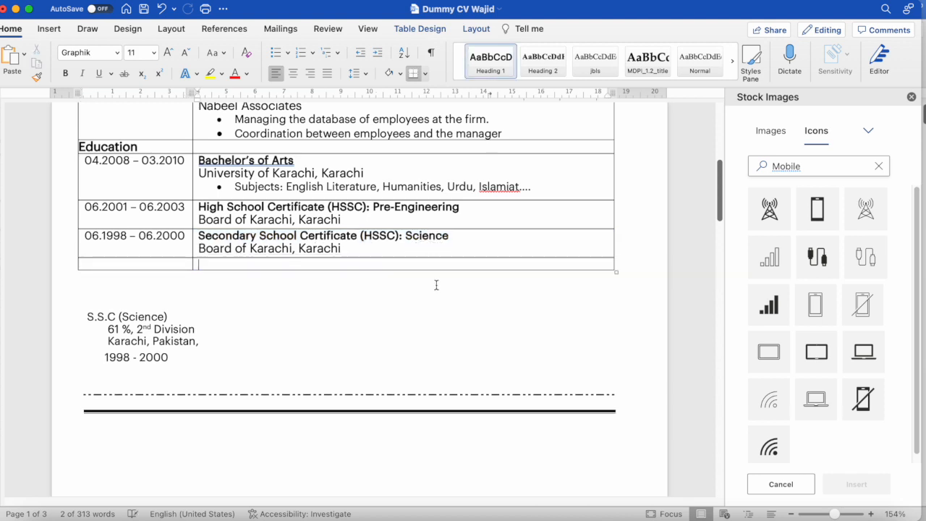
pyautogui.click(411, 264)
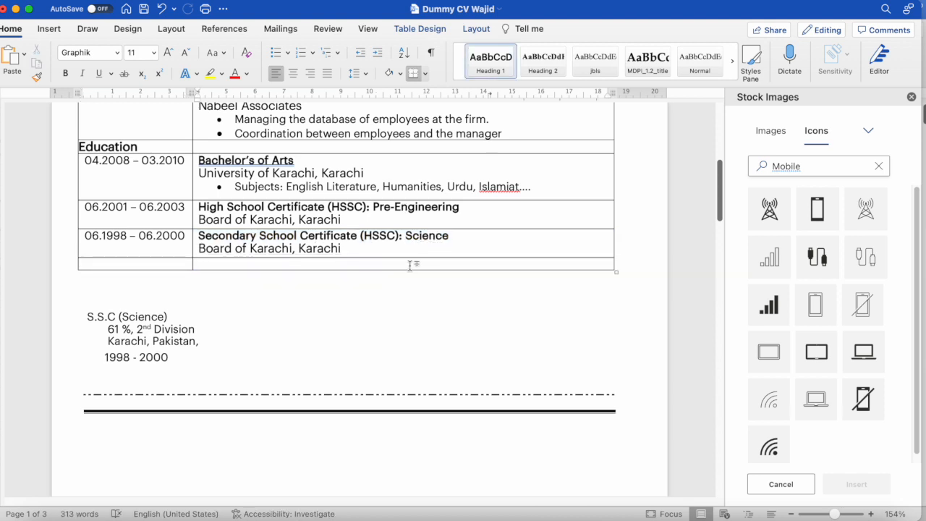
# Delete the old S.S.C (Science) text below the table.
pyautogui.moveTo(81, 300); pyautogui.dragTo(191, 364)
pyautogui.press('BackSpace')
# Copy the text about MS Office, Notepad, Internet and Browser from the original CV's Computer Skills section.
pyautogui.scroll(3, 198, 337)
pyautogui.scroll(-4, 200, 337)
pyautogui.scroll(-10, 200, 337)
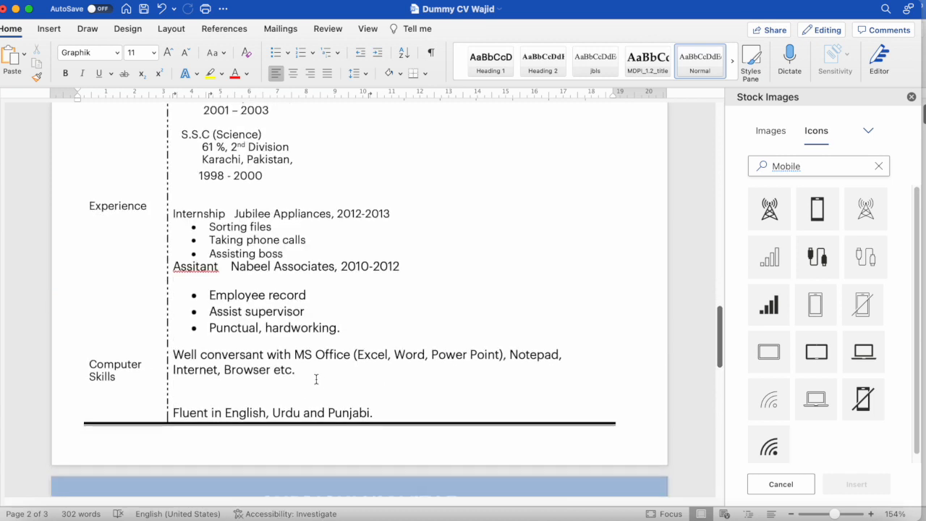
pyautogui.moveTo(304, 375); pyautogui.dragTo(192, 357)
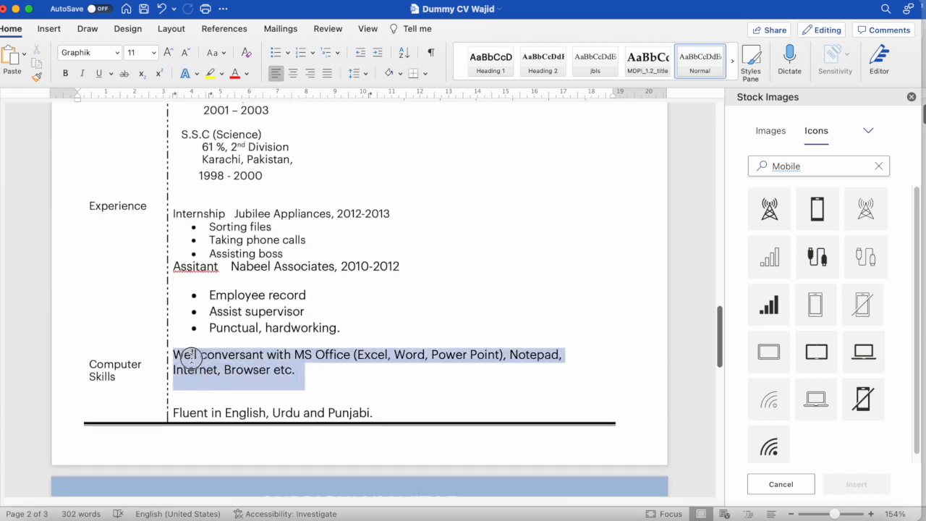
pyautogui.rightClick(193, 361)
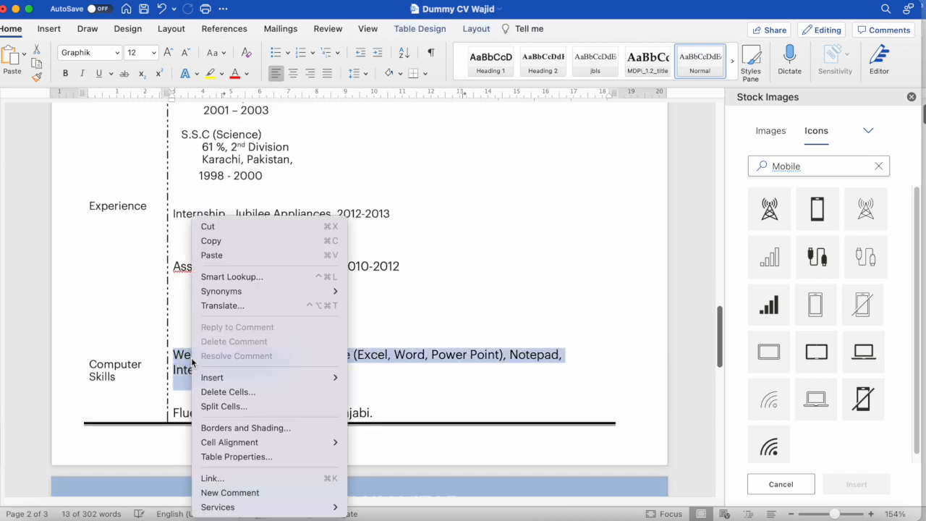
pyautogui.click(227, 242)
# Put the label "Computer Skills" in the first column of the table's last empty row.
pyautogui.scroll(10, 210, 391)
pyautogui.click(210, 391)
pyautogui.write('Computer Skills')
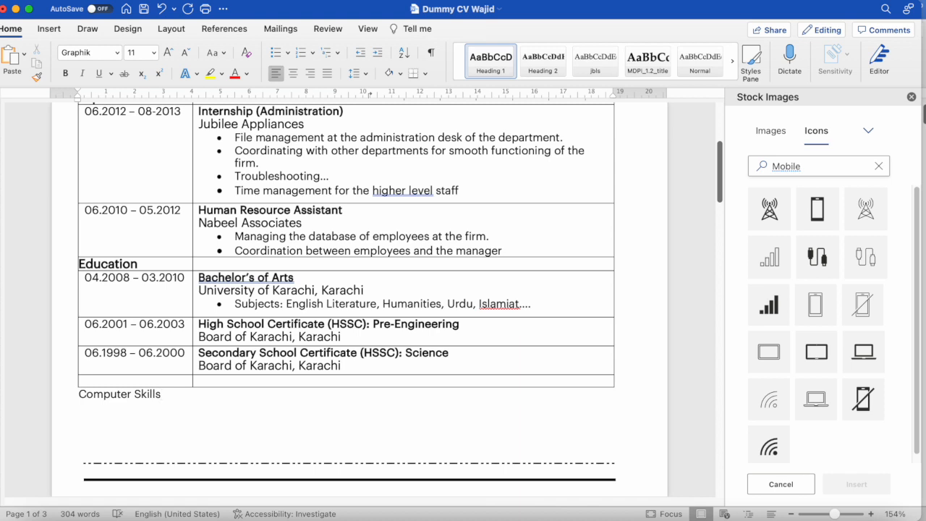
pyautogui.moveTo(169, 390); pyautogui.dragTo(123, 385)
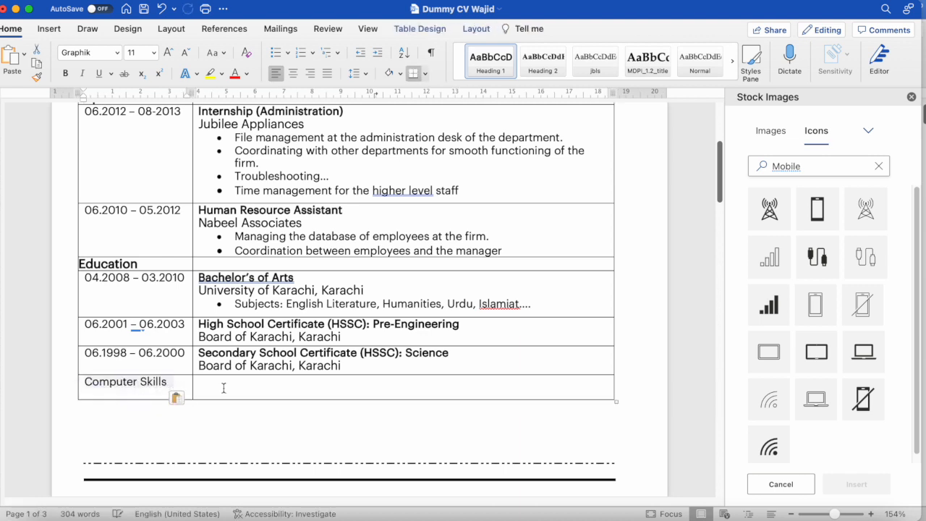
# Insert five empty rows below the Computer Skills row.
pyautogui.click(476, 29)
pyautogui.click(218, 60)
pyautogui.click(218, 59)
pyautogui.click(218, 59)
pyautogui.click(218, 60)
pyautogui.click(218, 60)
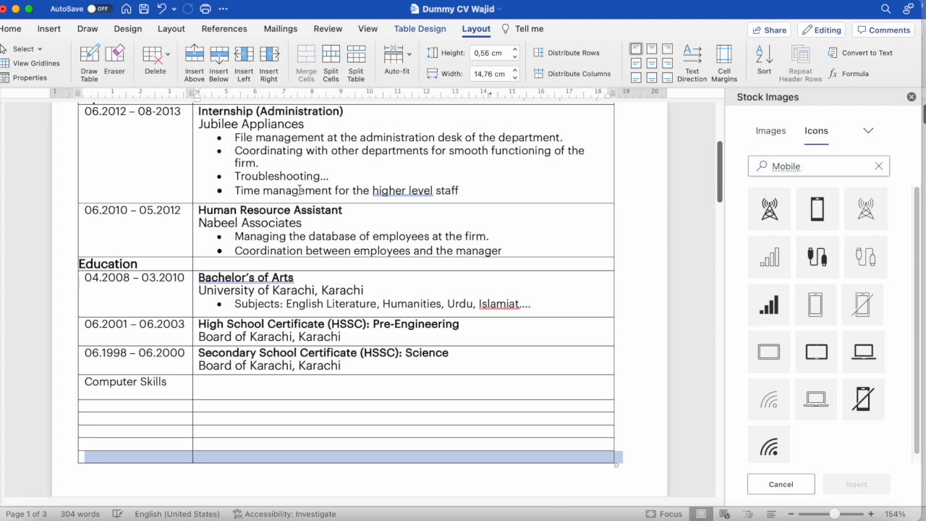
# Paste the copied skills text into the second column below the Computer Skills row and delete "Well conversant with".
pyautogui.click(152, 408)
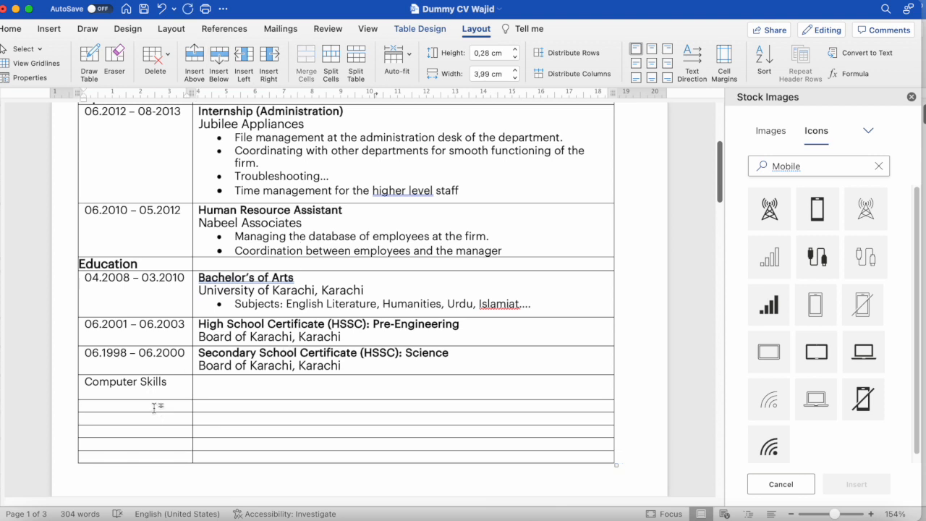
pyautogui.click(267, 405)
pyautogui.press('super+v')
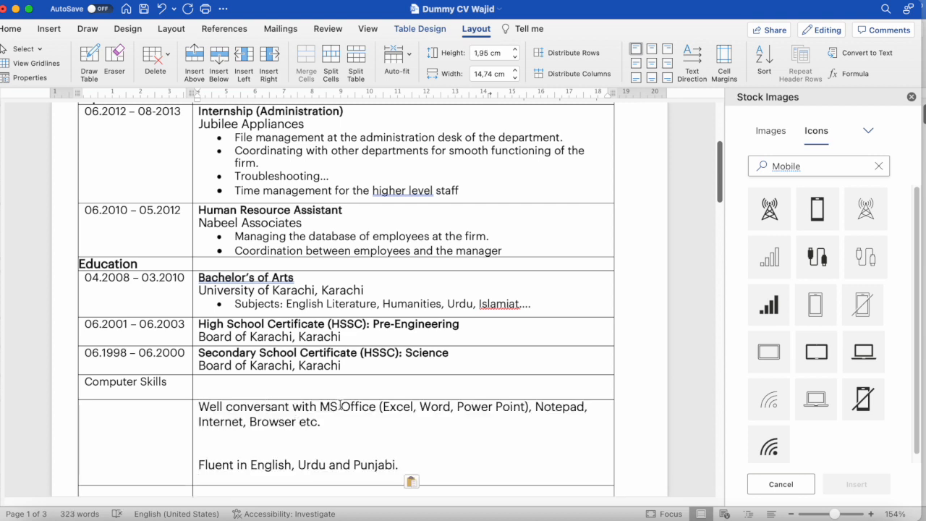
pyautogui.moveTo(721, 152); pyautogui.dragTo(722, 175)
pyautogui.moveTo(320, 261); pyautogui.dragTo(207, 266)
pyautogui.press('BackSpace')
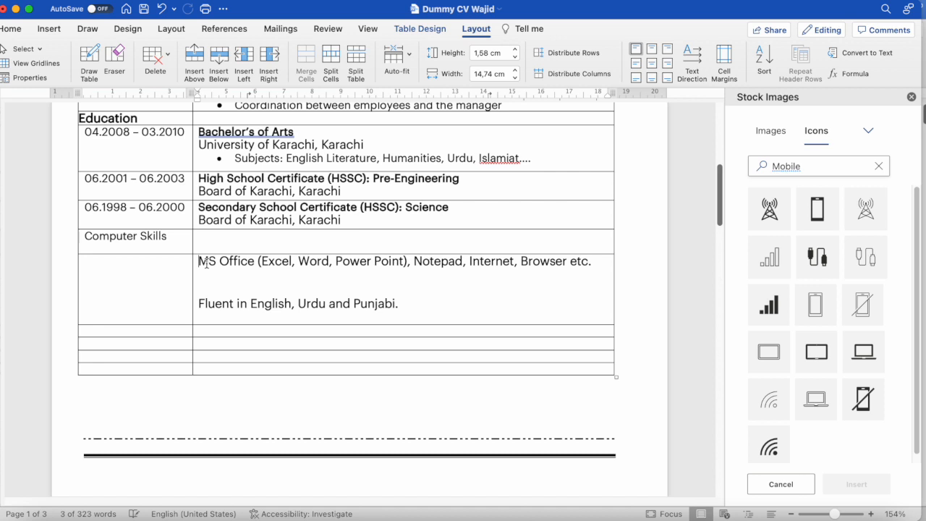
# Add a colon after "MS Office" and turn the software list into a bullet on its own line, without the opening parenthesis.
pyautogui.click(259, 262)
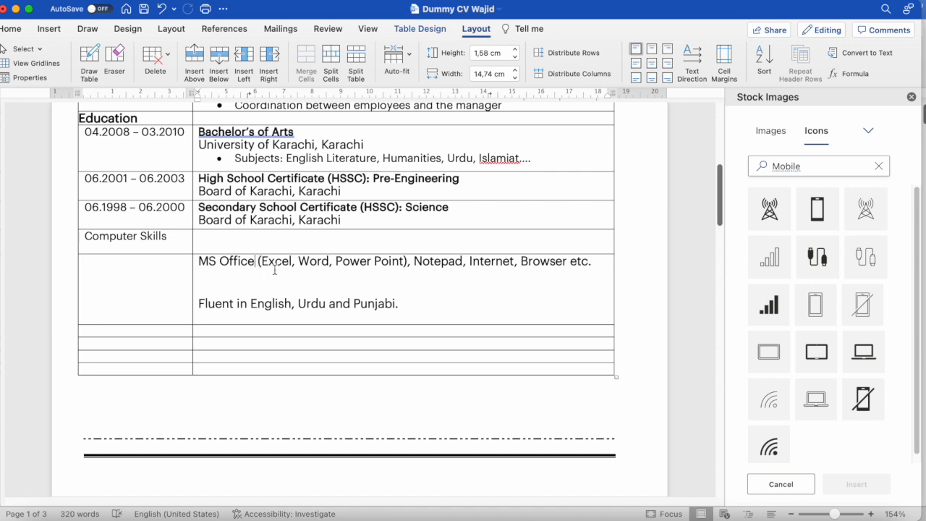
pyautogui.write(':')
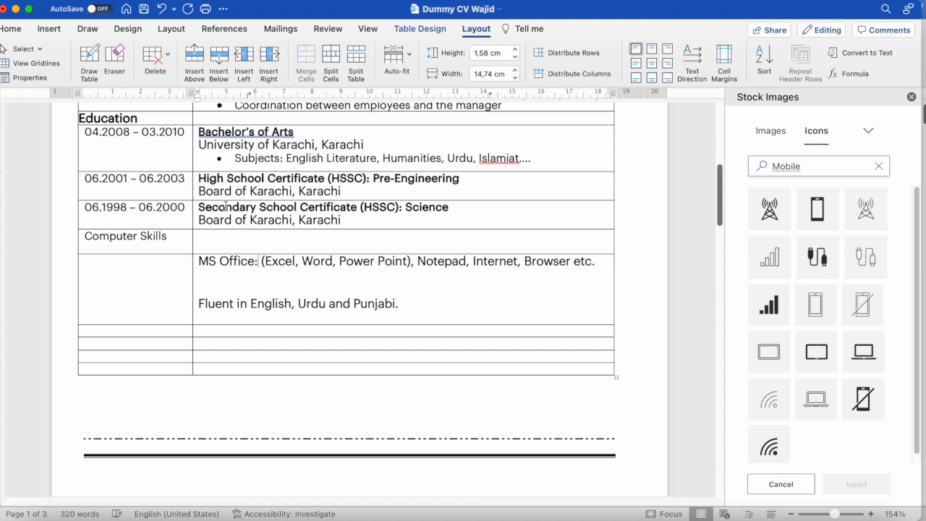
pyautogui.press('Return')
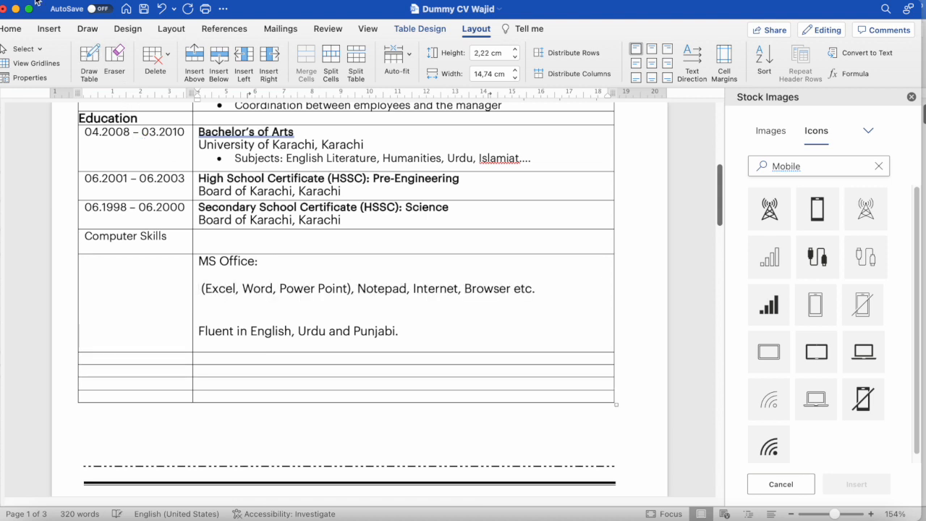
pyautogui.click(9, 29)
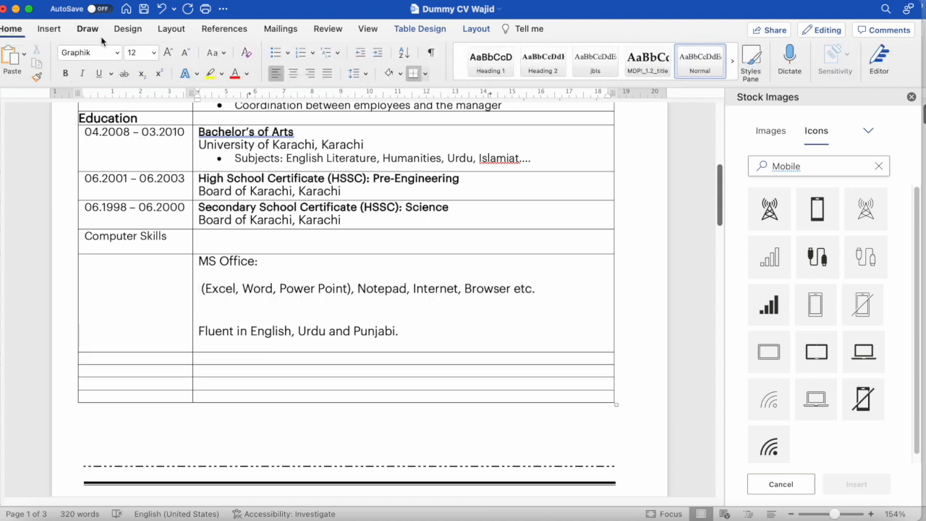
pyautogui.click(279, 54)
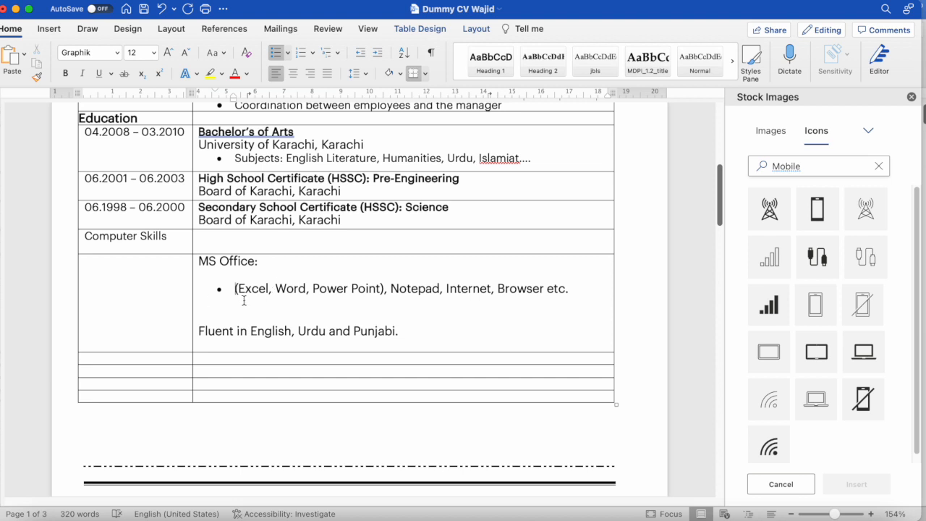
pyautogui.press('BackSpace')
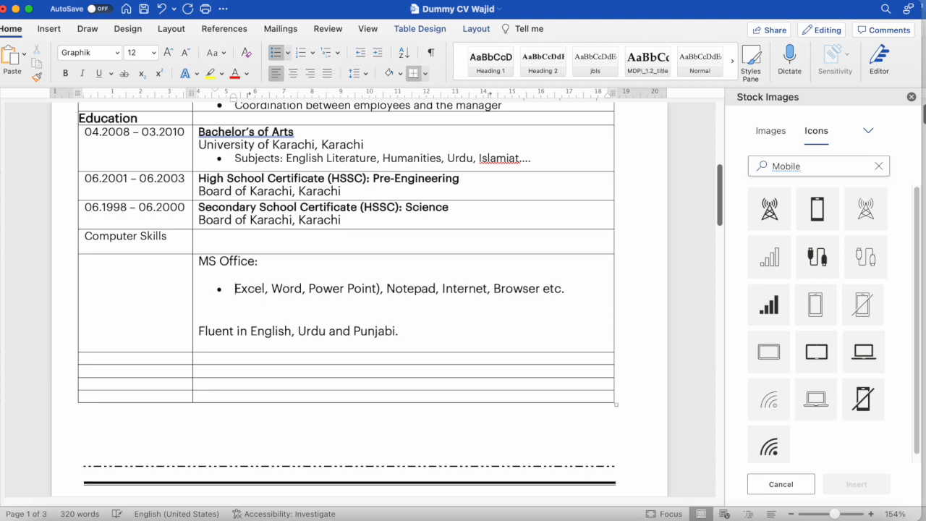
# Split the software list into separate bullets for "MS Excel", "MS Word" and the remaining text starting with "Power Point".
pyautogui.write('MS')
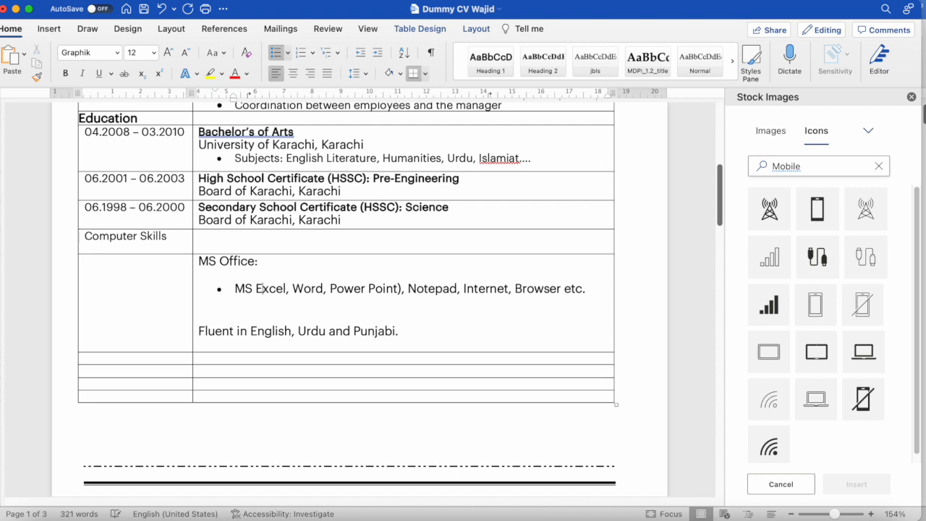
pyautogui.press('Return')
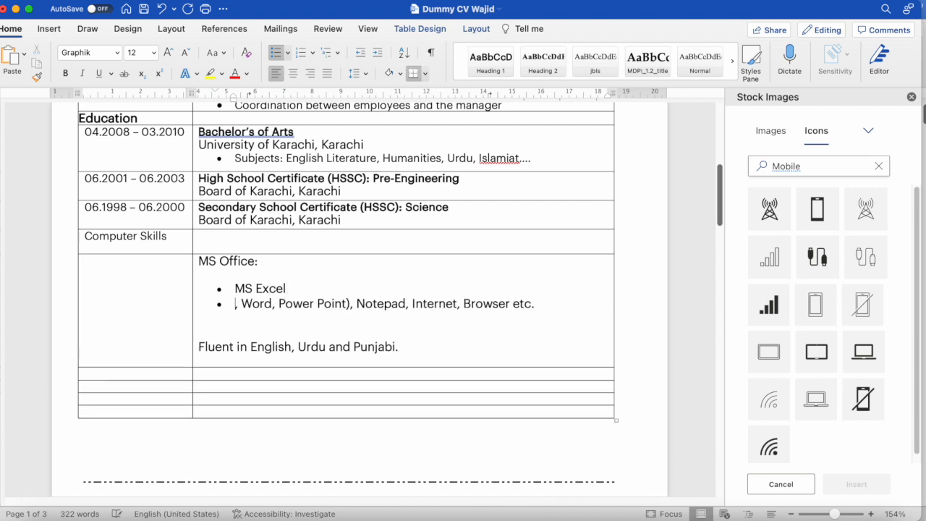
pyautogui.press('BackSpace')
pyautogui.press('BackSpace')
pyautogui.write('MS')
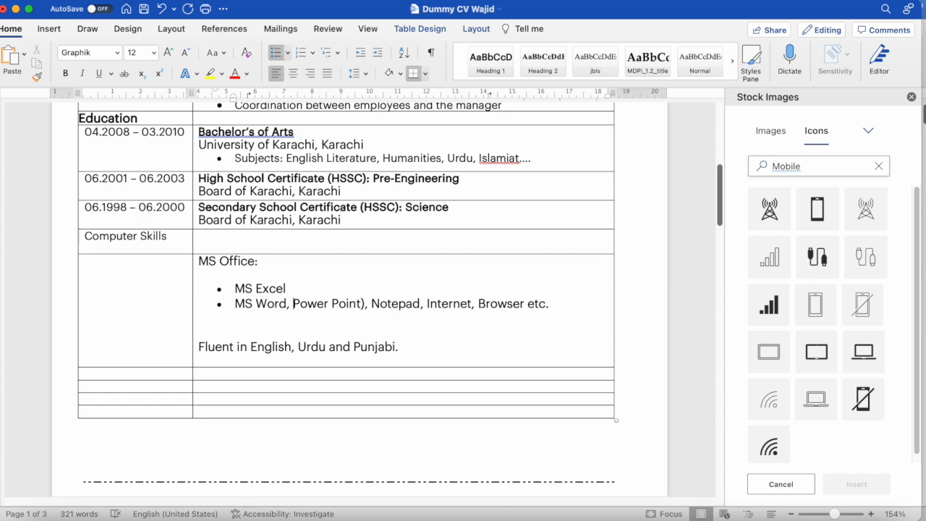
pyautogui.press('BackSpace')
pyautogui.press('BackSpace')
pyautogui.press('Return')
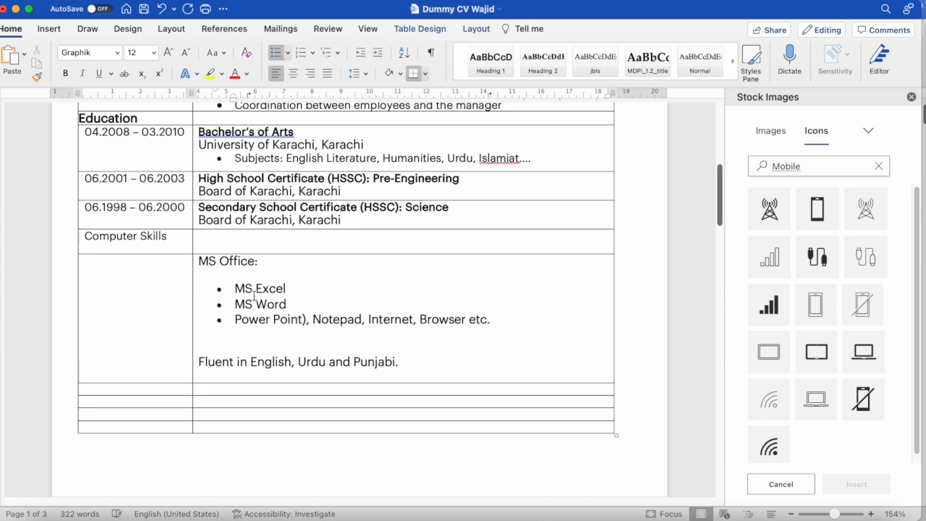
# Add ": Proficiency – Advanced." after "MS Excel" in the first software bullet.
pyautogui.click(295, 291)
pyautogui.write(': Proficiency -')
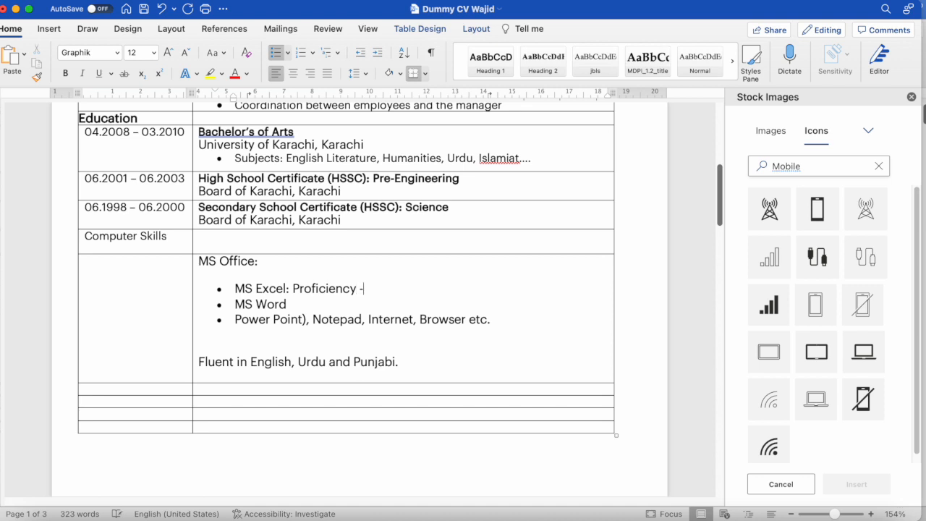
pyautogui.write('Advanced')
pyautogui.write('. ')
# Complete the MS Excel bullet with the example skills "Pivot Tables, Filtering...".
pyautogui.write('Pivot Tabl')
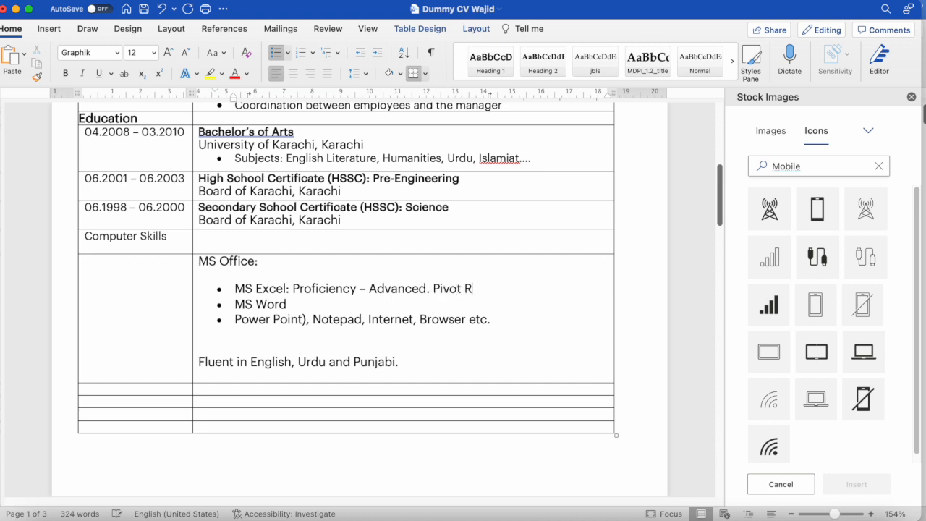
pyautogui.press('BackSpace')
pyautogui.press('BackSpace')
pyautogui.press('BackSpace')
pyautogui.press('BackSpace')
pyautogui.write('Tavi')
pyautogui.press('BackSpace')
pyautogui.press('BackSpace')
pyautogui.write('v')
pyautogui.press('BackSpace')
pyautogui.write('bles, Inde')
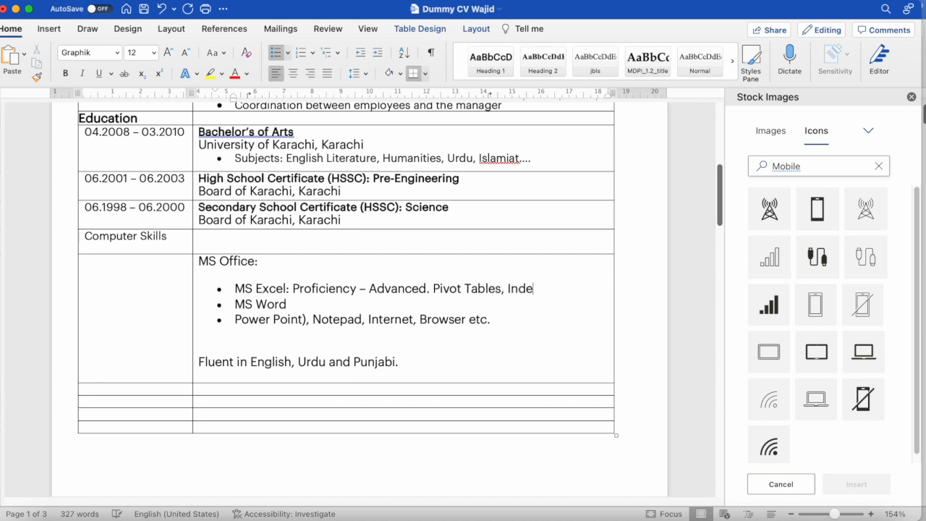
pyautogui.press('BackSpace')
pyautogui.press('BackSpace')
pyautogui.press('BackSpace')
pyautogui.write('Filtering')
pyautogui.write(', et')
pyautogui.press('BackSpace')
pyautogui.press('BackSpace')
pyautogui.press('BackSpace')
pyautogui.press('BackSpace')
pyautogui.write('...')
# Add a colon after "MS Word" and copy "Proficiency – Advanced." there from the MS Excel bullet.
pyautogui.moveTo(435, 288); pyautogui.dragTo(350, 291)
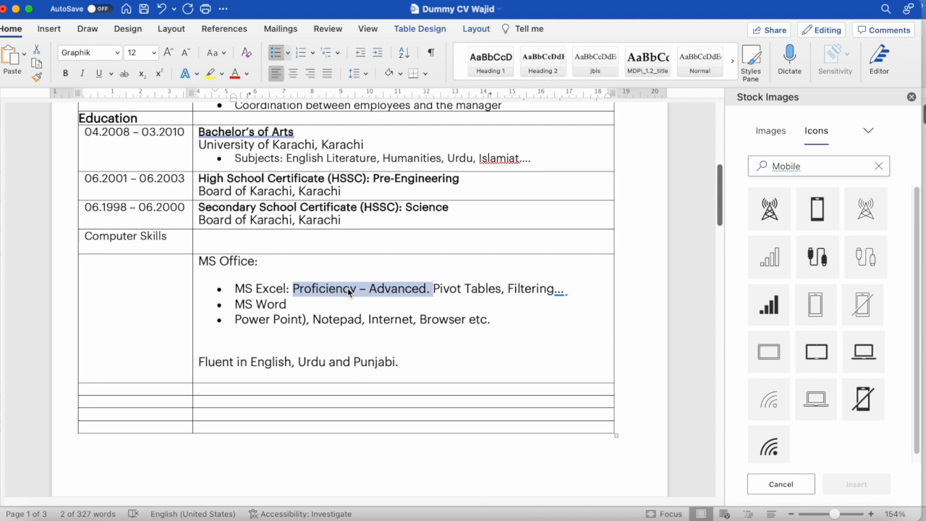
pyautogui.click(354, 303)
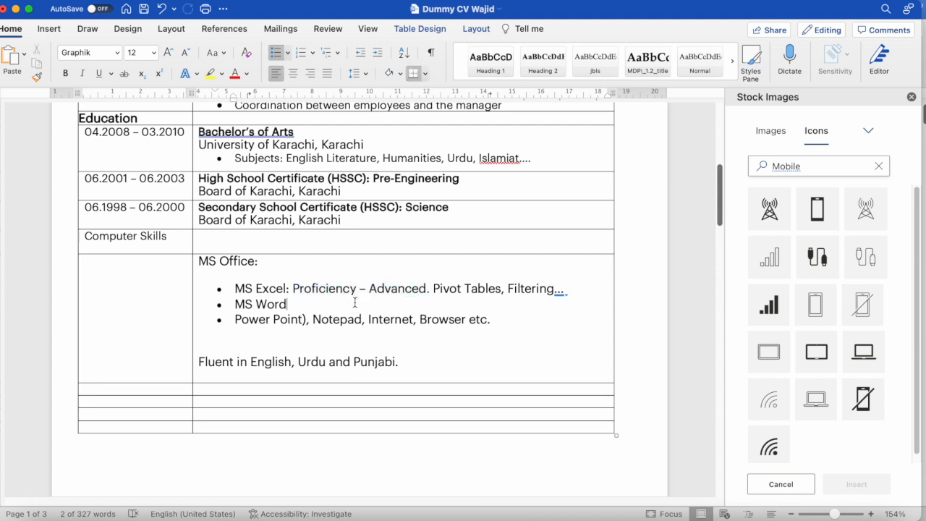
pyautogui.write(': nm')
pyautogui.press('BackSpace')
pyautogui.press('BackSpace')
pyautogui.press('super+v')
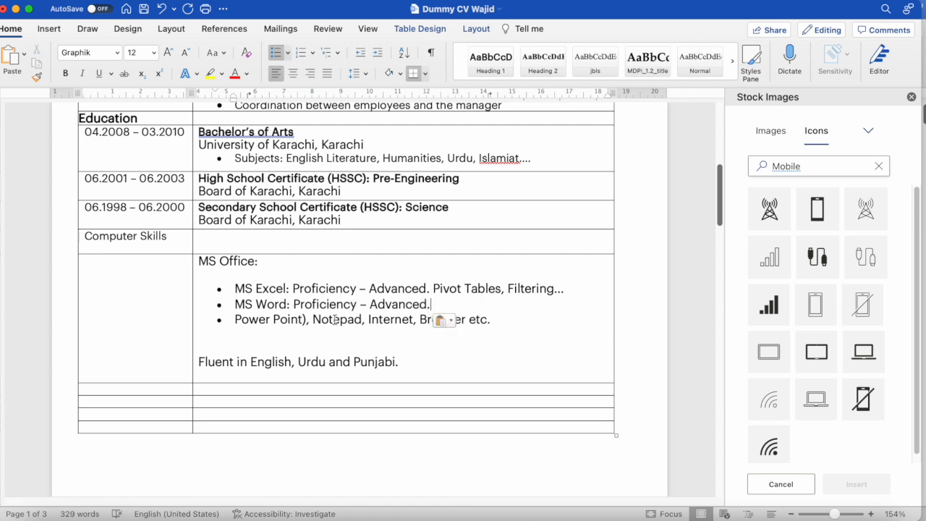
# Delete the closing parenthesis and "Notepad, Internet, Browser etc." after "Power Point".
pyautogui.moveTo(314, 320); pyautogui.dragTo(507, 320)
pyautogui.press('BackSpace')
pyautogui.press('BackSpace')
pyautogui.press('BackSpace')
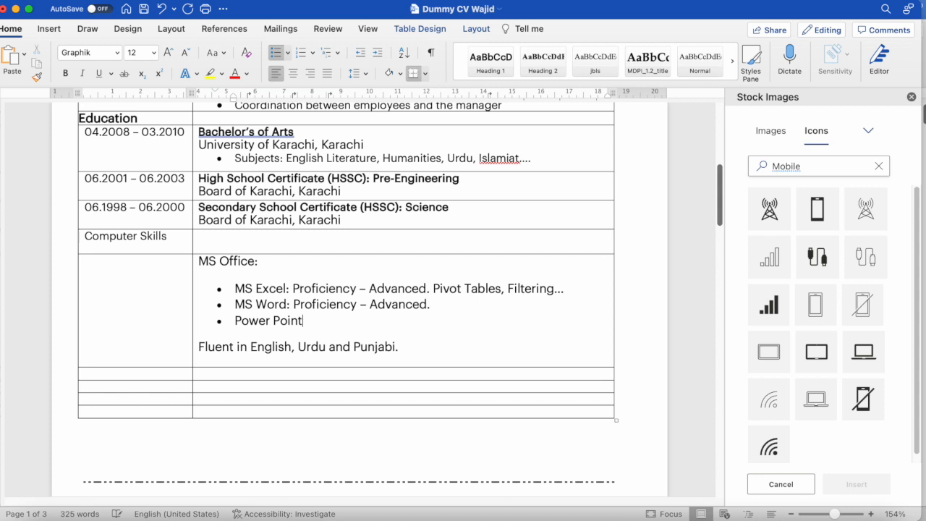
# End the Power Point bullet with a colon and add a "PeachTree:" bullet below it.
pyautogui.press('Return')
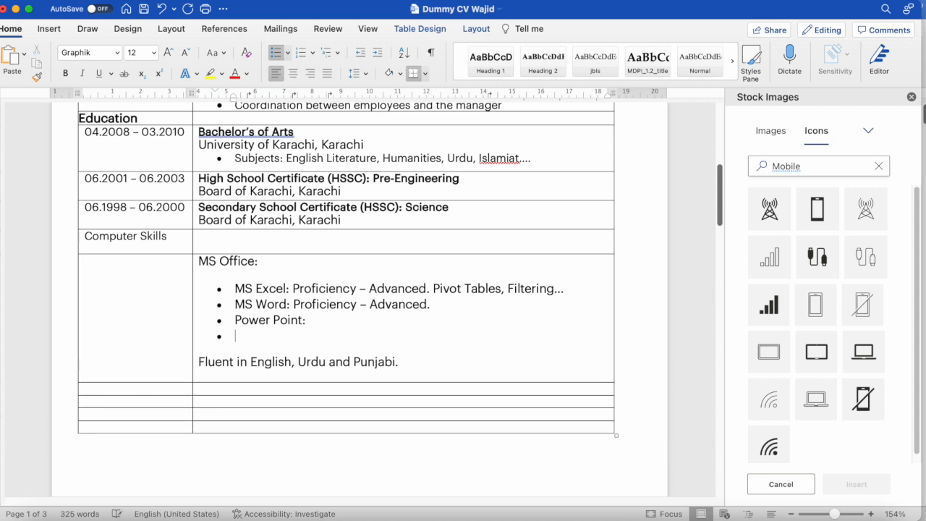
pyautogui.write('Peachtr')
pyautogui.press('BackSpace')
pyautogui.press('BackSpace')
pyautogui.write('RT.')
pyautogui.press('BackSpace')
pyautogui.press('BackSpace')
pyautogui.press('BackSpace')
pyautogui.write('Tree:')
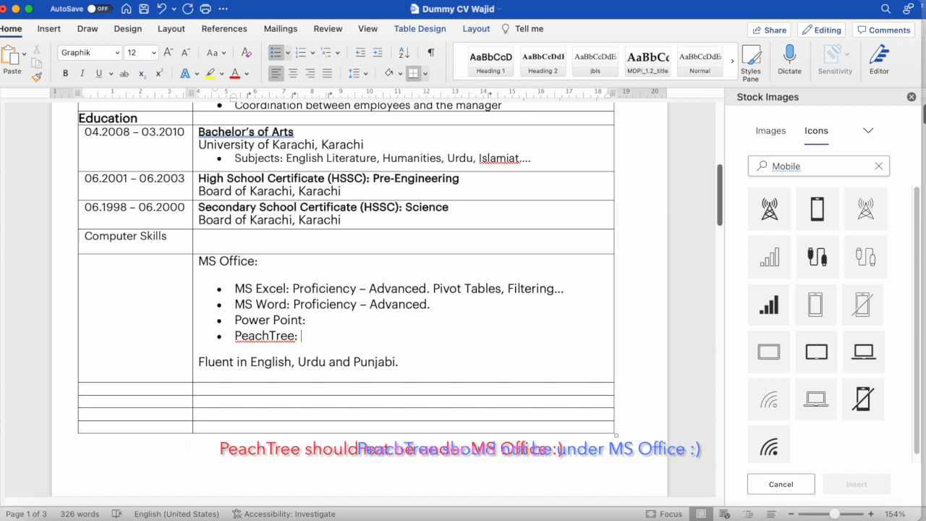
# Label the next empty row "Language Skills" and move "Fluent in English, Urdu and Punjabi." into its second column.
pyautogui.click(182, 388)
pyautogui.write('Language Skills')
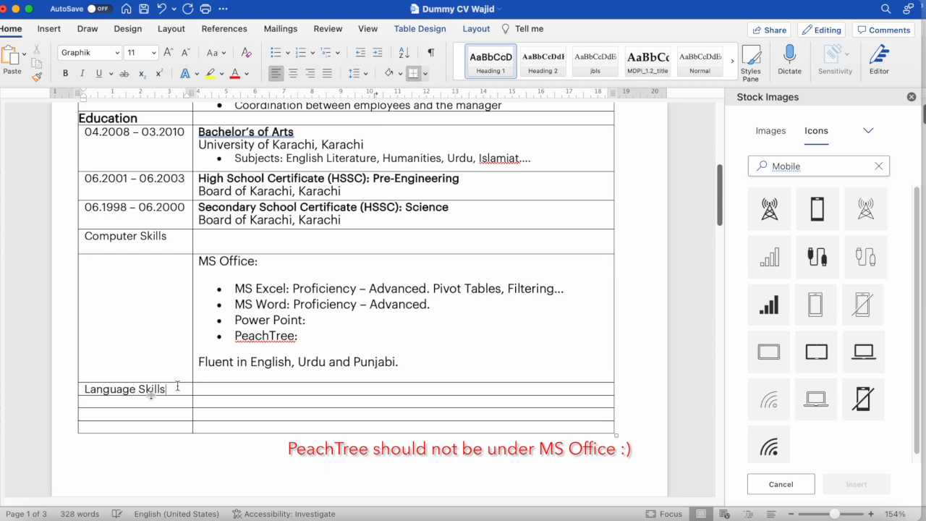
pyautogui.moveTo(401, 365); pyautogui.dragTo(215, 391)
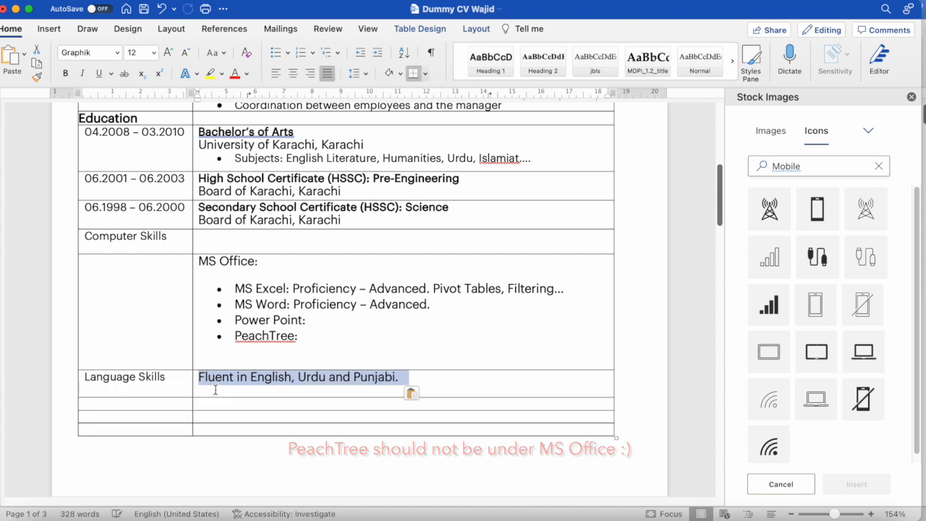
# Remove the empty line below the PeachTree bullet in the MS Office cell.
pyautogui.rightClick(239, 338)
pyautogui.click(370, 352)
pyautogui.click(370, 355)
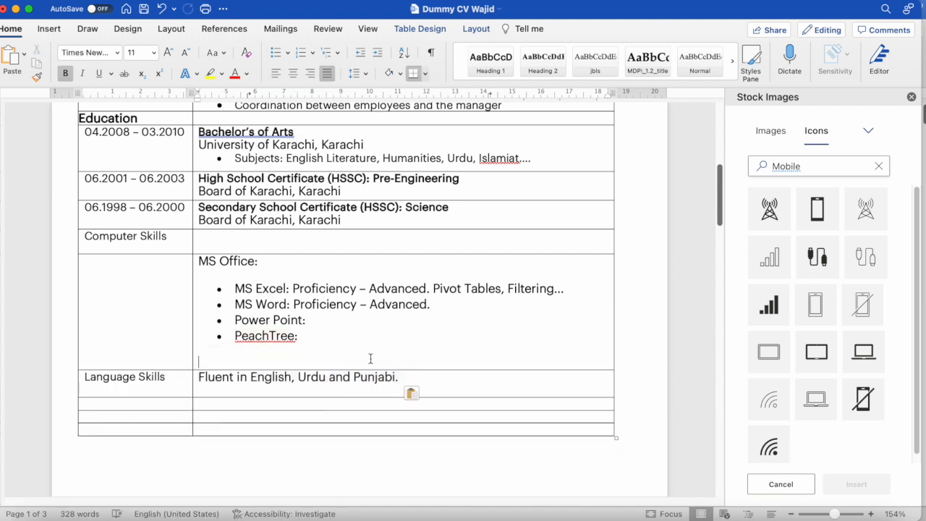
pyautogui.press('BackSpace')
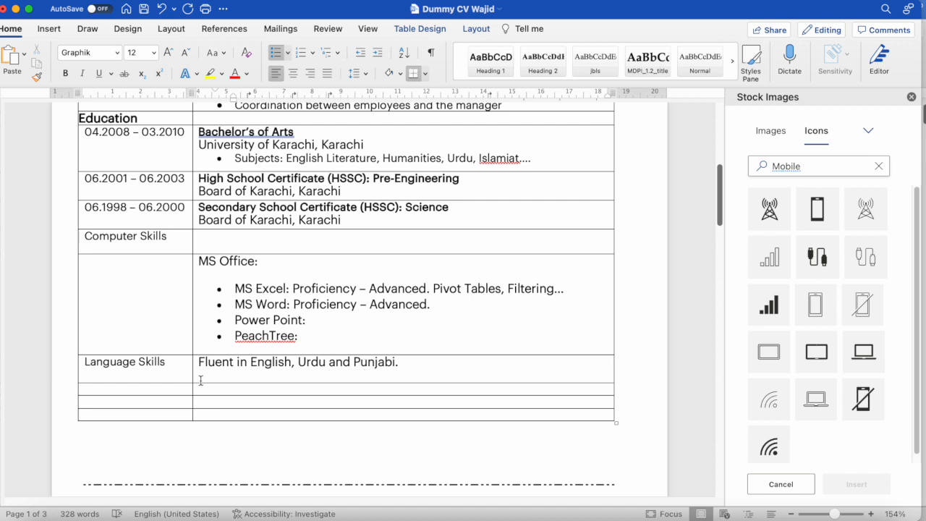
# Label the empty row below Language Skills "Personal Details".
pyautogui.click(720, 191)
pyautogui.click(138, 390)
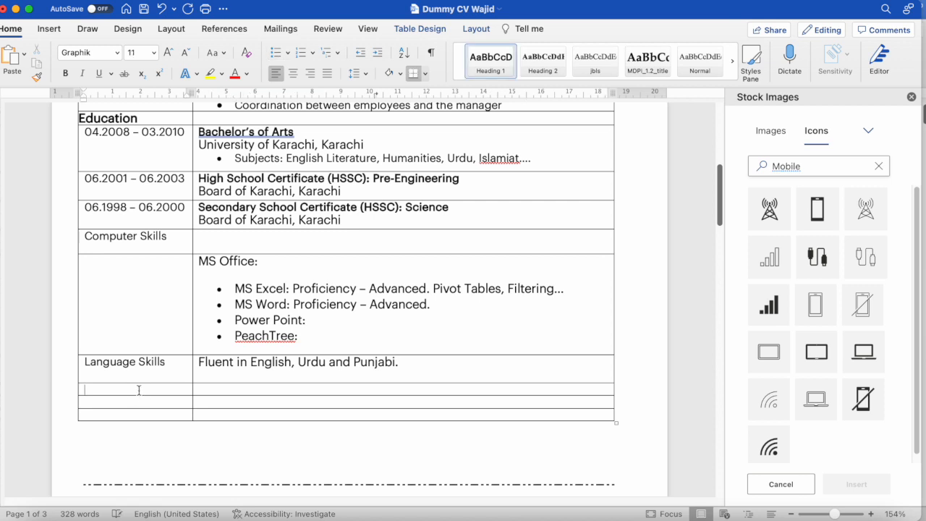
pyautogui.write('Personal Details')
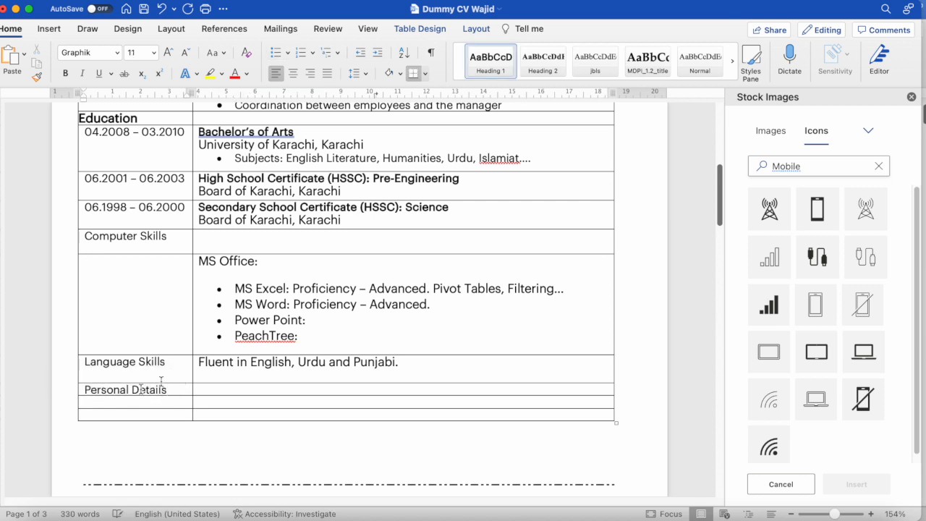
pyautogui.moveTo(722, 185); pyautogui.dragTo(721, 265)
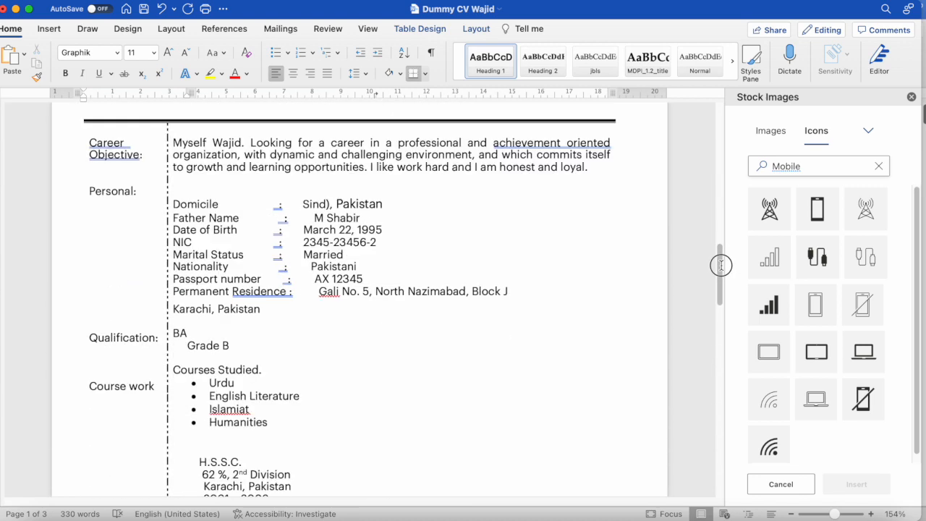
# Try to copy the old personal information block into the single cell beside Personal Details.
pyautogui.moveTo(270, 310); pyautogui.dragTo(175, 208)
pyautogui.rightClick(175, 208)
pyautogui.click(217, 238)
pyautogui.scroll(-2, 236, 258)
pyautogui.scroll(10, 236, 258)
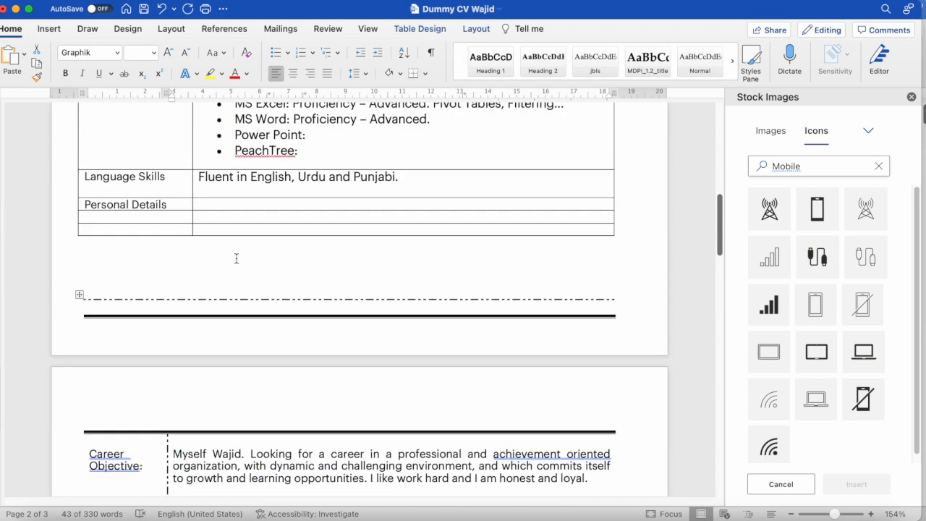
pyautogui.click(247, 278)
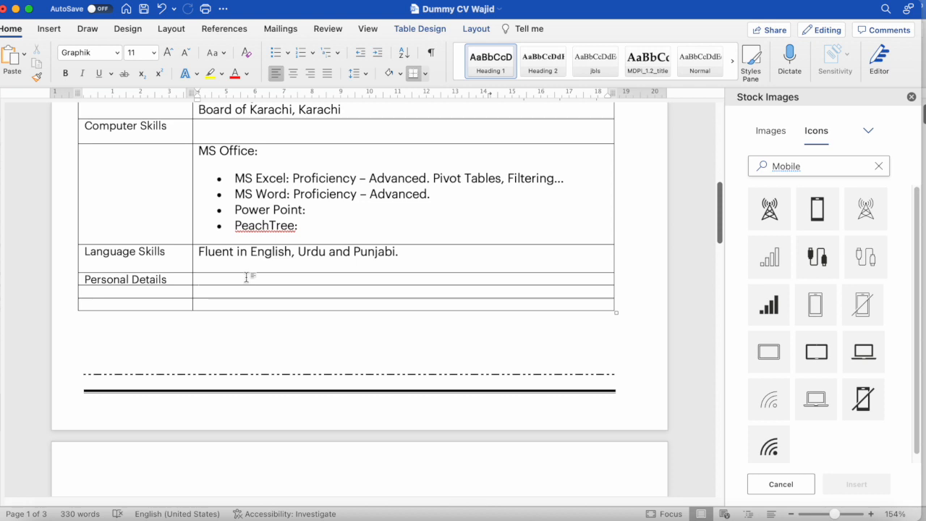
pyautogui.press('super+v')
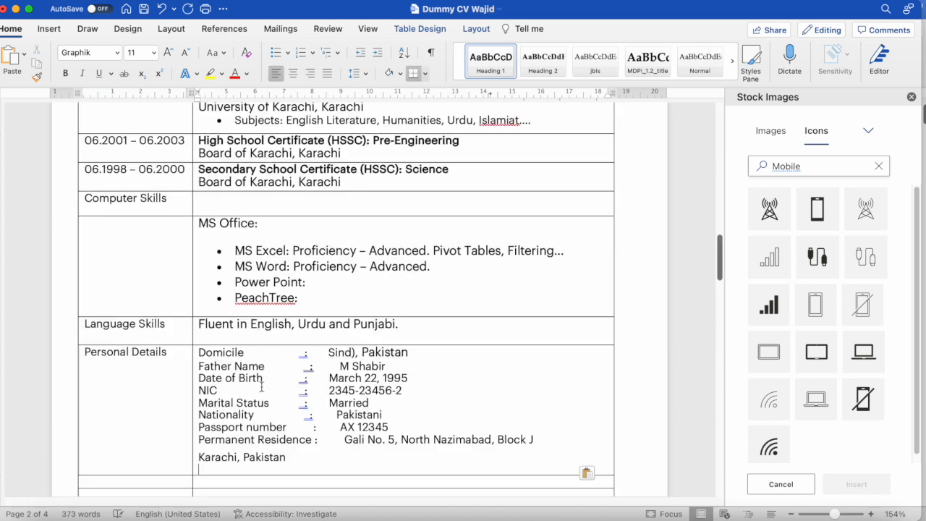
pyautogui.press('BackSpace')
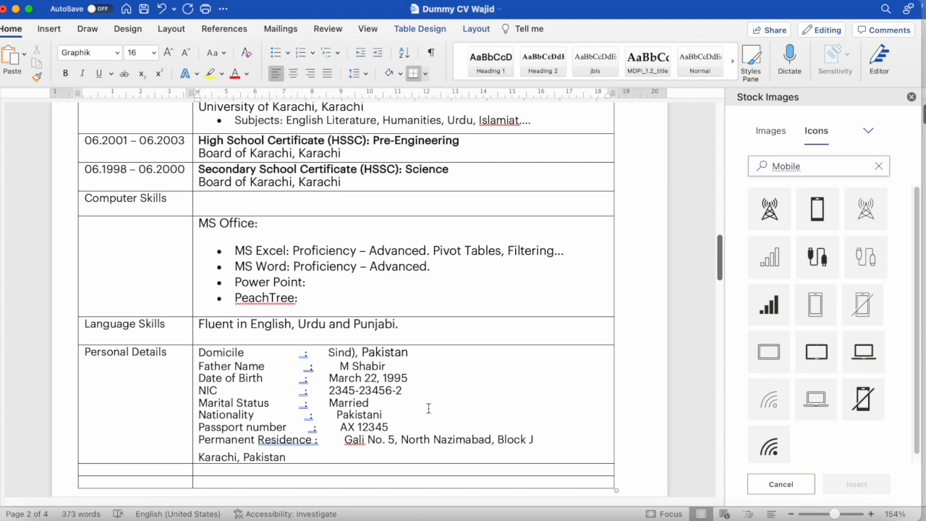
pyautogui.press('Down')
pyautogui.press('Down')
pyautogui.press('Down')
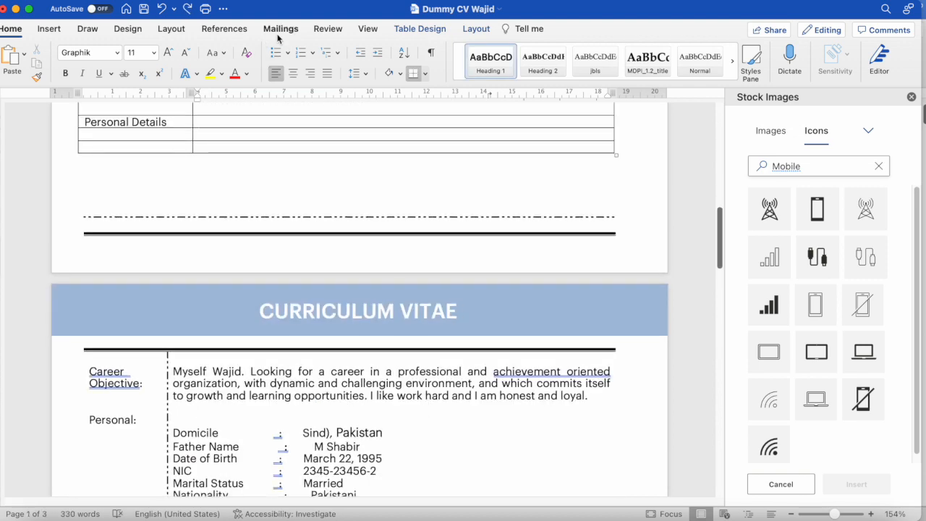
# Split the empty cell beside Personal Details into two columns.
pyautogui.click(486, 35)
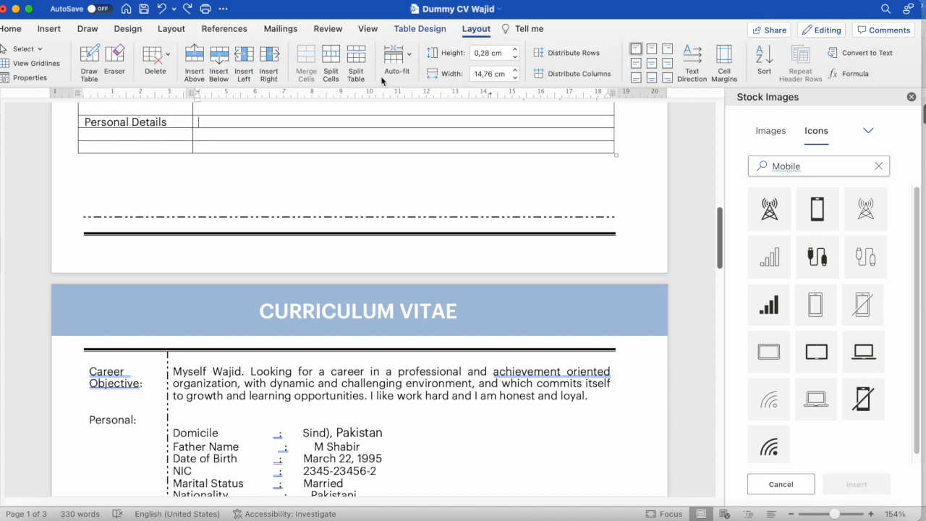
pyautogui.click(331, 62)
pyautogui.click(490, 206)
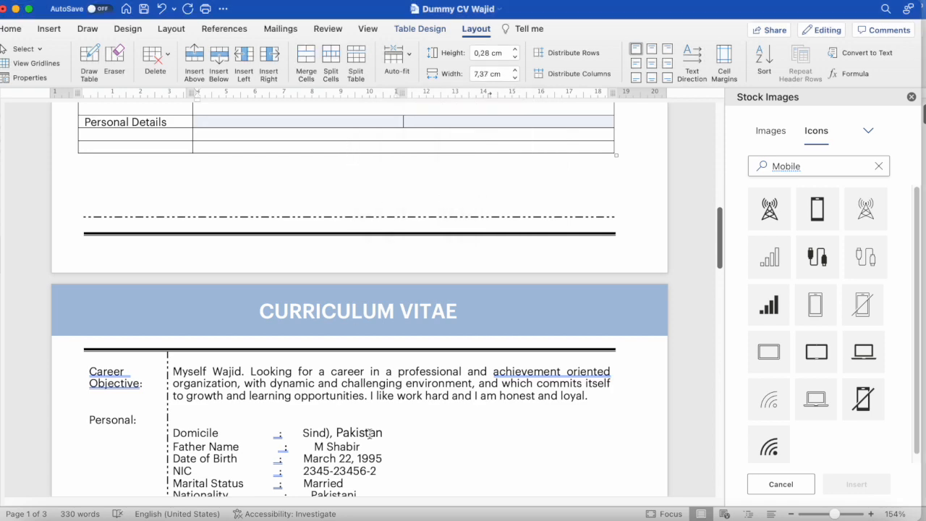
# Move the old CV's personal information block into the first of the two split cells beside Personal Details.
pyautogui.scroll(2, 369, 434)
pyautogui.scroll(-5, 369, 434)
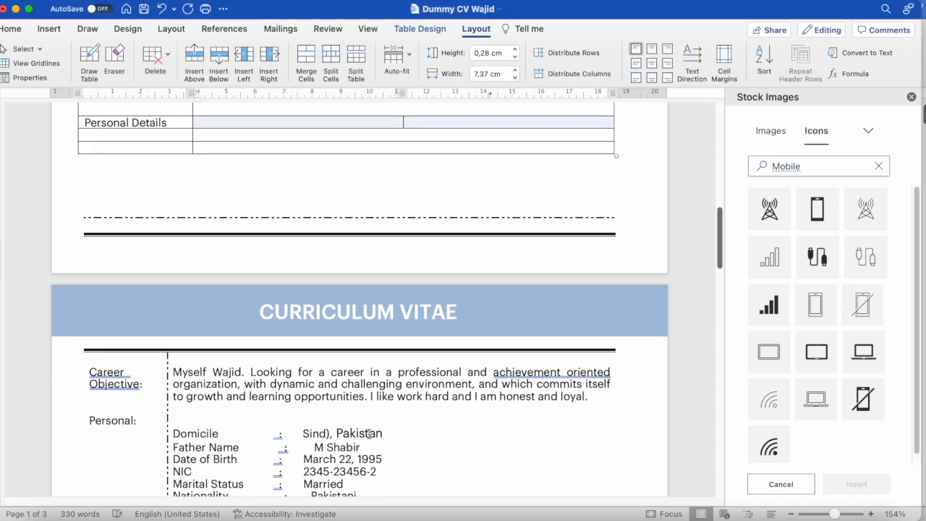
pyautogui.moveTo(265, 432); pyautogui.dragTo(181, 330)
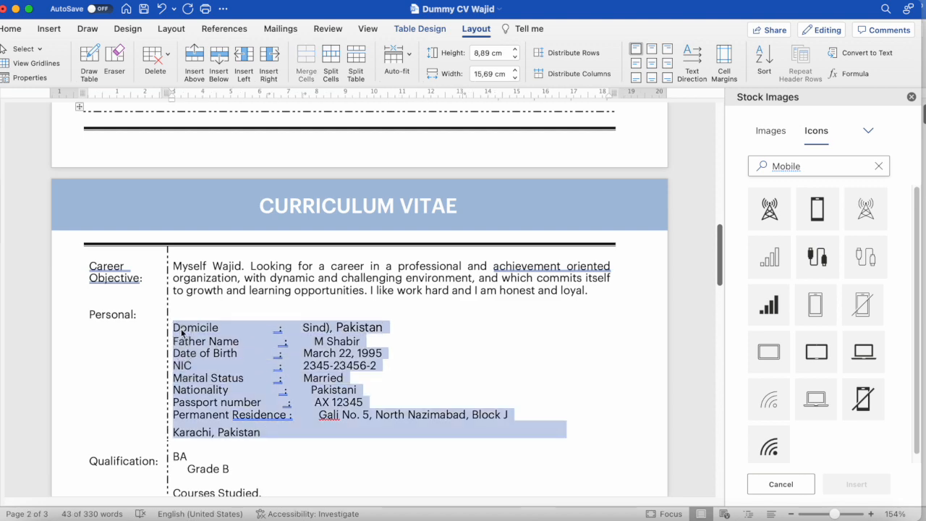
pyautogui.press('BackSpace')
pyautogui.scroll(8, 254, 306)
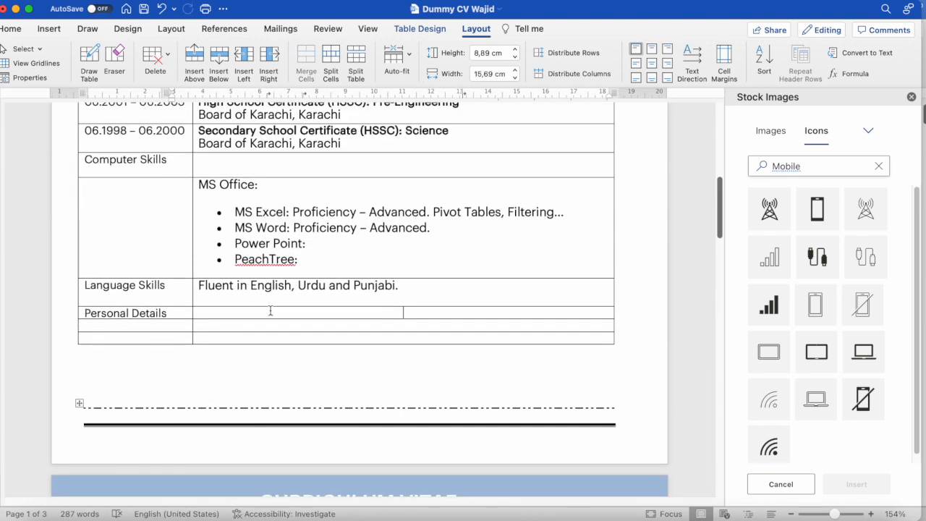
pyautogui.click(272, 309)
pyautogui.press('super+v')
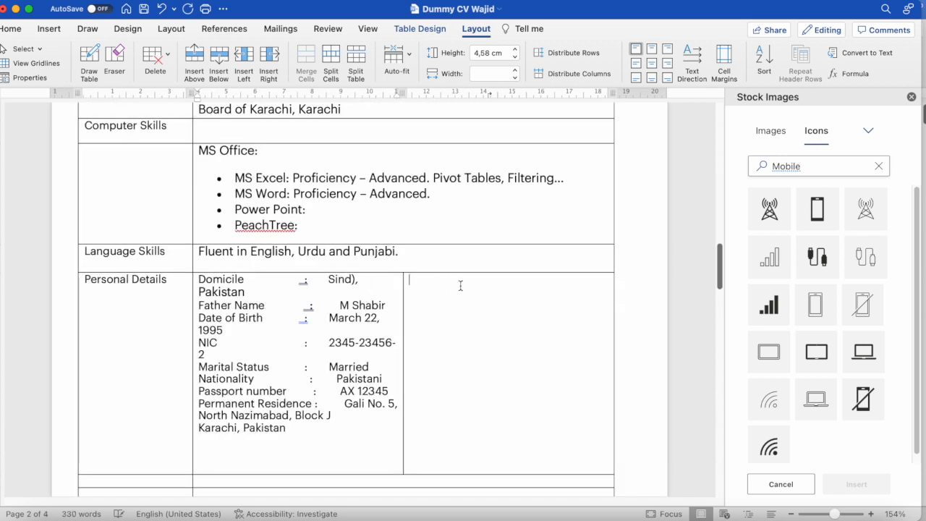
# Enter "Sindh, Pakistan" in the second split cell and remove the old value from the Domicile line.
pyautogui.write('Sindh, Pakistan')
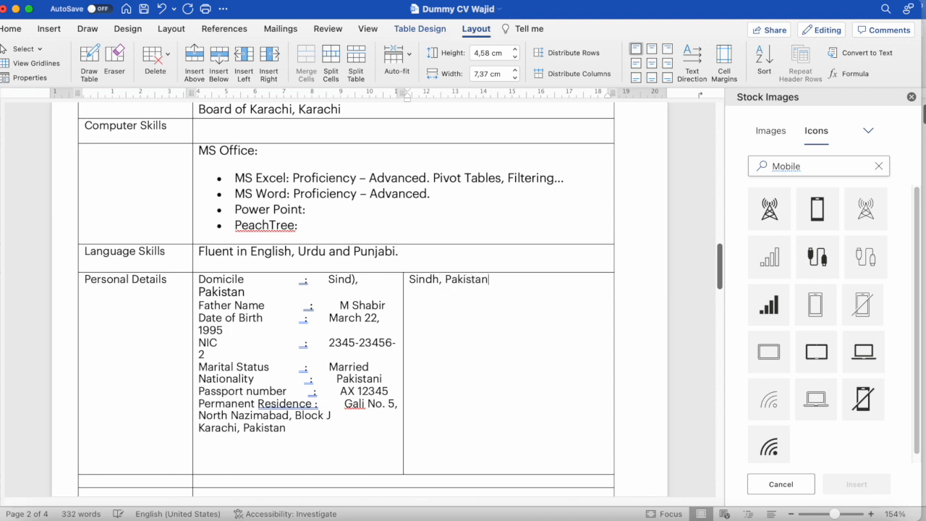
pyautogui.moveTo(281, 293); pyautogui.dragTo(271, 280)
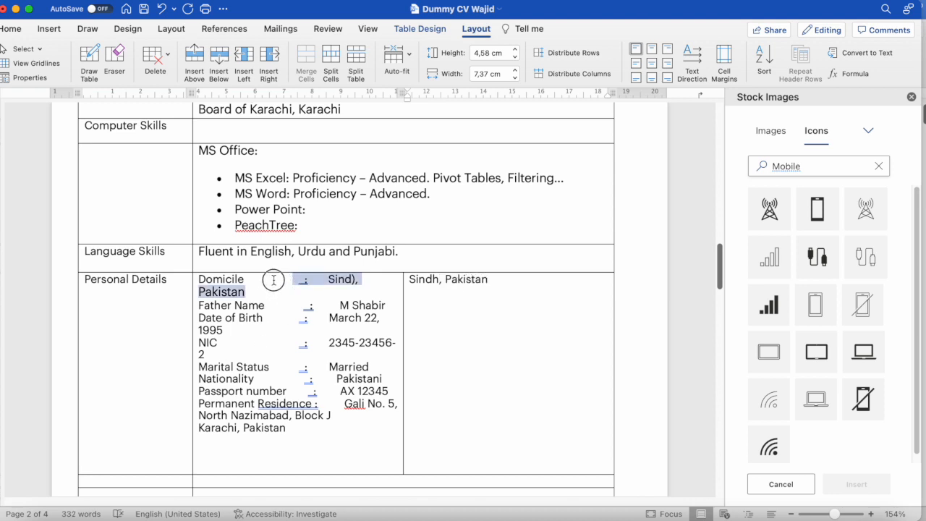
pyautogui.press('BackSpace')
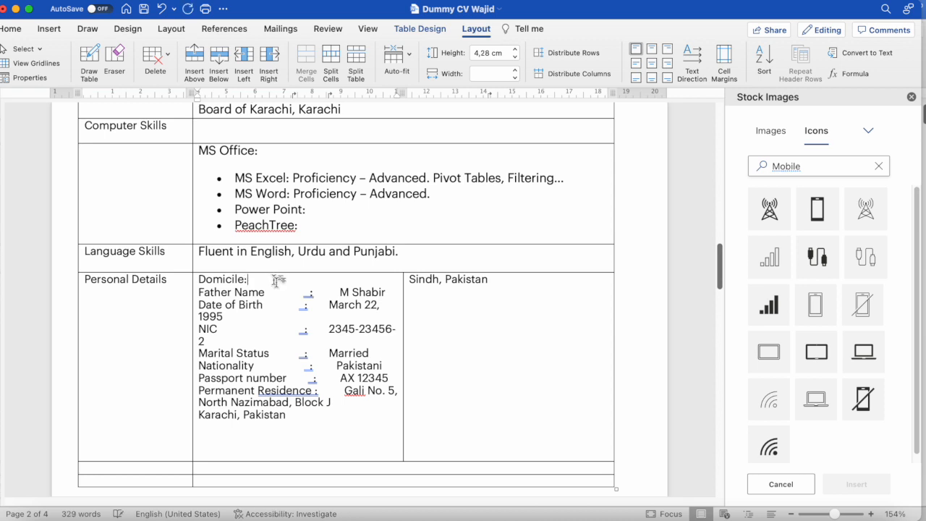
# Move the father's name value below the domicile value and strip the colons after the Domicile and Father Name labels.
pyautogui.moveTo(340, 293); pyautogui.dragTo(496, 283)
pyautogui.press('Left')
pyautogui.press('Return')
pyautogui.moveTo(268, 293); pyautogui.dragTo(381, 293)
pyautogui.click(248, 279)
pyautogui.press('BackSpace')
pyautogui.moveTo(320, 292); pyautogui.dragTo(266, 292)
pyautogui.press('BackSpace')
# Move the date of birth and NIC values onto separate lines in the values cell, clearing the colon after Date of Birth.
pyautogui.moveTo(329, 304); pyautogui.dragTo(271, 302)
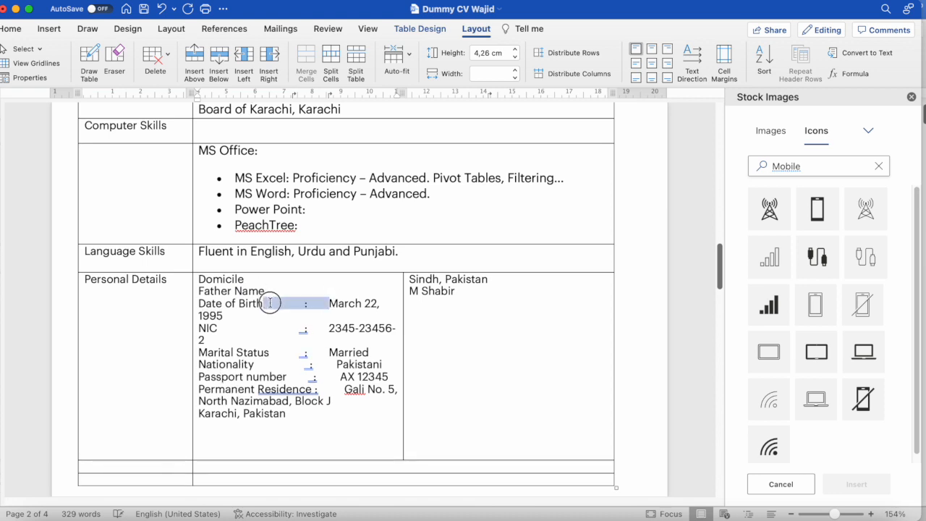
pyautogui.press('BackSpace')
pyautogui.click(311, 304)
pyautogui.moveTo(343, 304); pyautogui.dragTo(264, 304)
pyautogui.moveTo(290, 304); pyautogui.dragTo(460, 293)
pyautogui.press('Return')
pyautogui.moveTo(206, 329); pyautogui.dragTo(329, 317)
pyautogui.moveTo(340, 319); pyautogui.dragTo(495, 316)
pyautogui.press('Return')
# Add "Married", "Pakistani" and the passport number on separate lines in the values cell and move the permanent address below them.
pyautogui.write('Married')
pyautogui.press('Return')
pyautogui.write('Pakistani')
pyautogui.press('Return')
pyautogui.write('AX 12345')
pyautogui.moveTo(345, 365); pyautogui.dragTo(286, 390)
pyautogui.moveTo(329, 377); pyautogui.dragTo(411, 370)
# Copy the date of birth value's formatting onto the marital status, nationality and passport number values.
pyautogui.click(11, 29)
pyautogui.moveTo(410, 304); pyautogui.dragTo(498, 305)
pyautogui.click(37, 77)
pyautogui.moveTo(461, 356)
pyautogui.mouseDown()
pyautogui.moveTo(403, 346)
pyautogui.moveTo(411, 330)
pyautogui.mouseUp()
pyautogui.click(457, 341)
# Remove the leftover colons and old values after the Permanent Residence, Passport number, Nationality and Marital Status labels.
pyautogui.moveTo(333, 365); pyautogui.dragTo(314, 364)
pyautogui.press('BackSpace')
pyautogui.moveTo(389, 353); pyautogui.dragTo(286, 341)
pyautogui.press('BackSpace')
pyautogui.press('BackSpace')
pyautogui.moveTo(370, 328); pyautogui.dragTo(275, 329)
pyautogui.press('BackSpace')
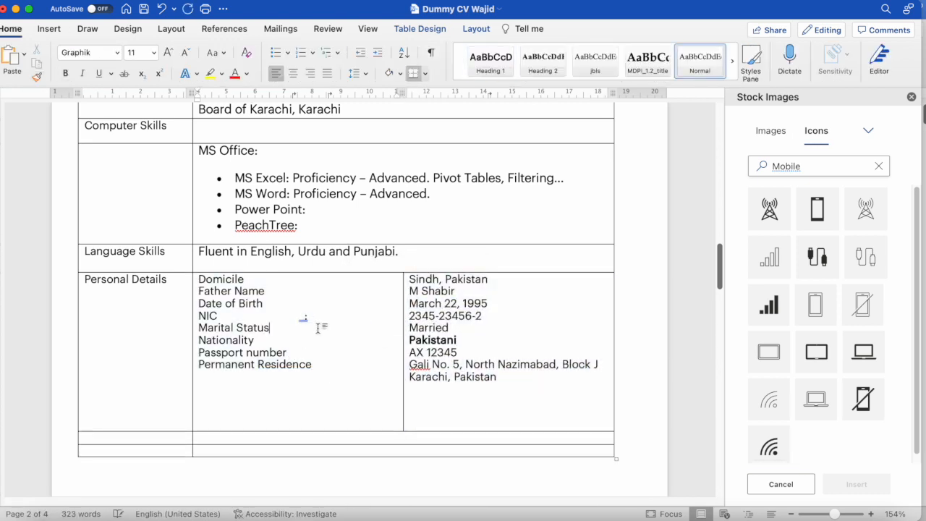
# Narrow the personal labels column to fit its text and remove bold from the nationality and passport number values.
pyautogui.moveTo(403, 311); pyautogui.dragTo(321, 309)
pyautogui.moveTo(391, 352); pyautogui.dragTo(345, 343)
pyautogui.click(65, 73)
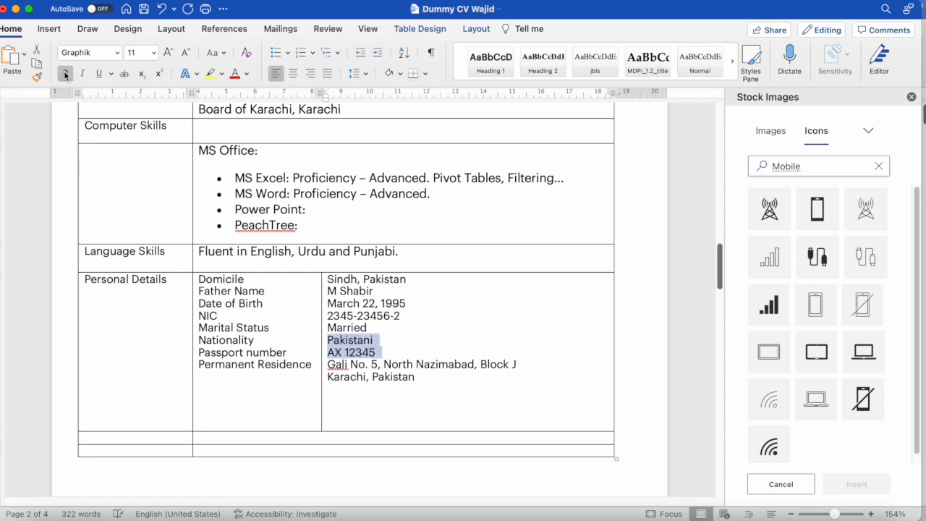
# Delete the remaining old CV content below the new table.
pyautogui.moveTo(721, 264); pyautogui.dragTo(709, 303)
pyautogui.moveTo(167, 112); pyautogui.dragTo(324, 371)
pyautogui.press('Delete')
# Apply the Education heading's formatting to the Language Skills, Personal Details and Computer Skills labels.
pyautogui.moveTo(922, 335); pyautogui.dragTo(904, 255)
pyautogui.scroll(-2, 905, 264)
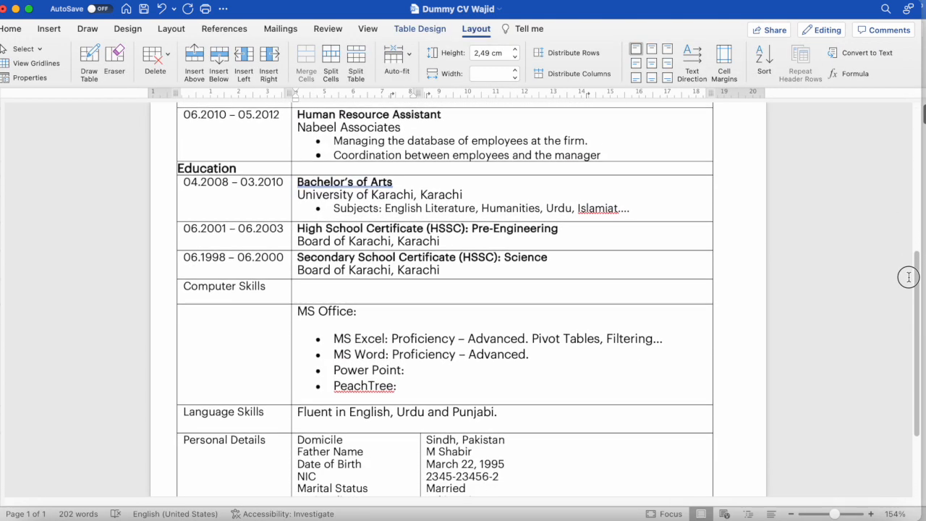
pyautogui.moveTo(237, 155); pyautogui.dragTo(177, 152)
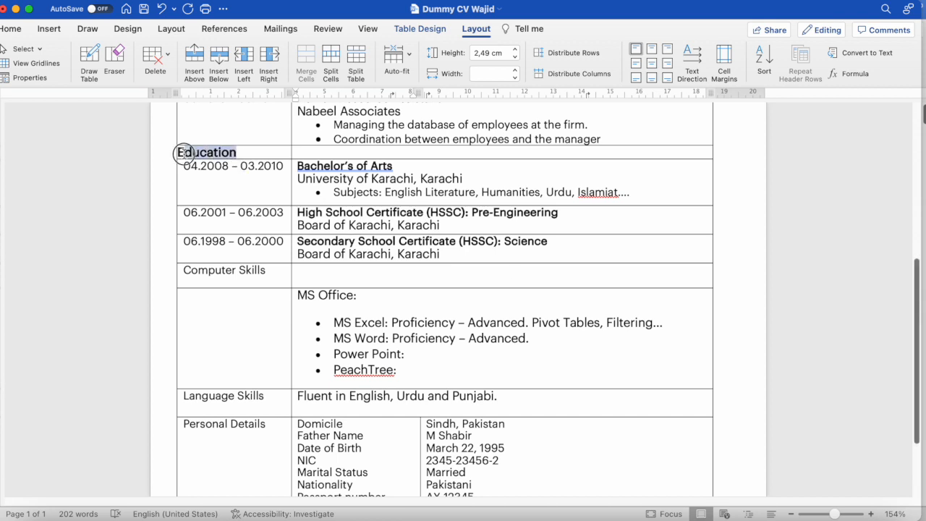
pyautogui.click(24, 32)
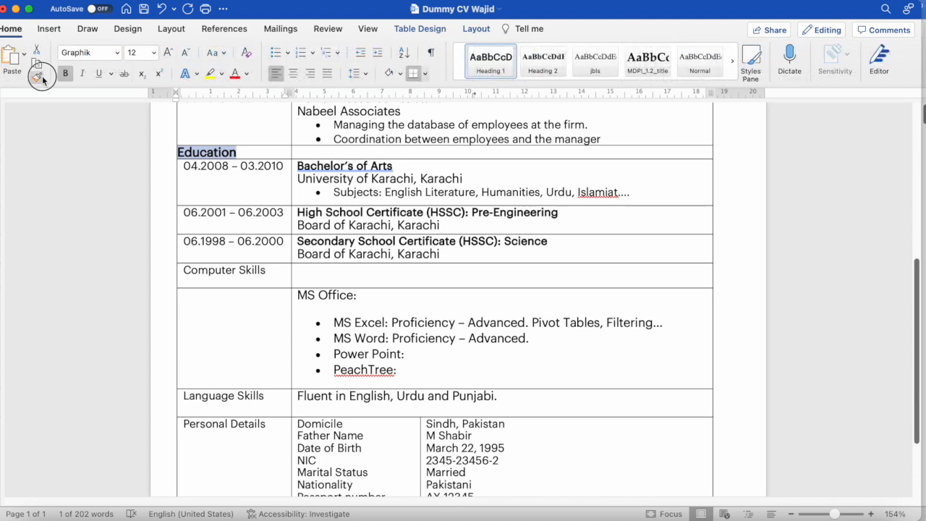
pyautogui.click(36, 76)
pyautogui.moveTo(281, 404); pyautogui.dragTo(274, 423)
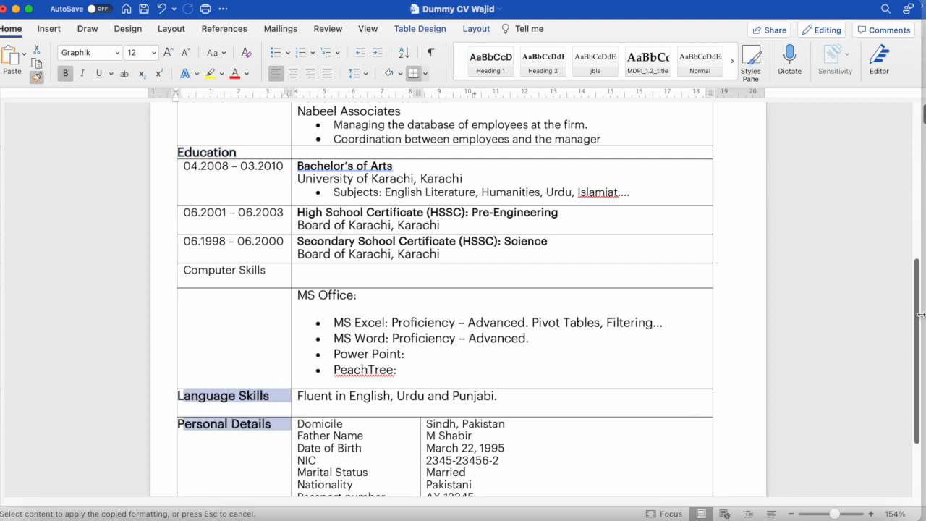
pyautogui.moveTo(919, 320); pyautogui.dragTo(914, 267)
pyautogui.click(271, 352)
pyautogui.moveTo(267, 352); pyautogui.dragTo(194, 356)
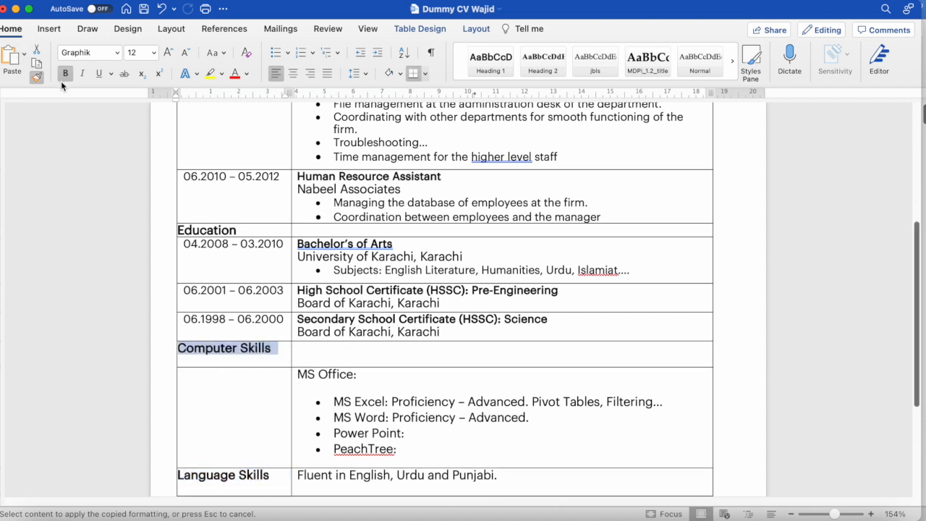
pyautogui.click(33, 79)
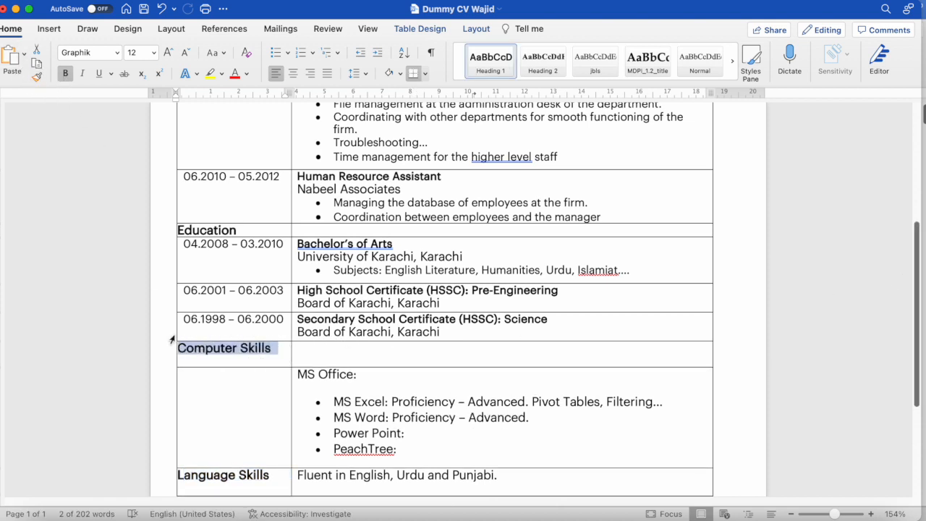
# Remove the empty space below the Computer Skills heading and reduce the paragraph spacing after "MS Office:".
pyautogui.click(252, 359)
pyautogui.press('BackSpace')
pyautogui.press('BackSpace')
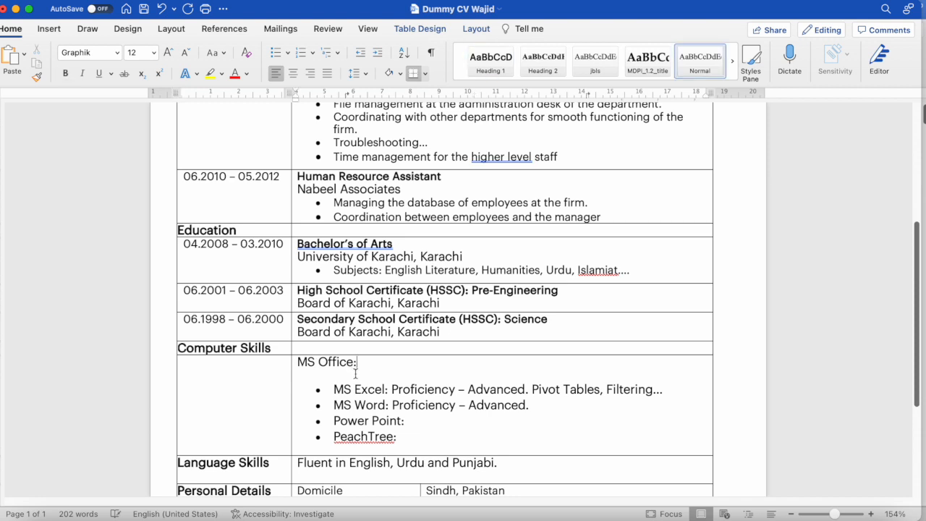
pyautogui.click(172, 29)
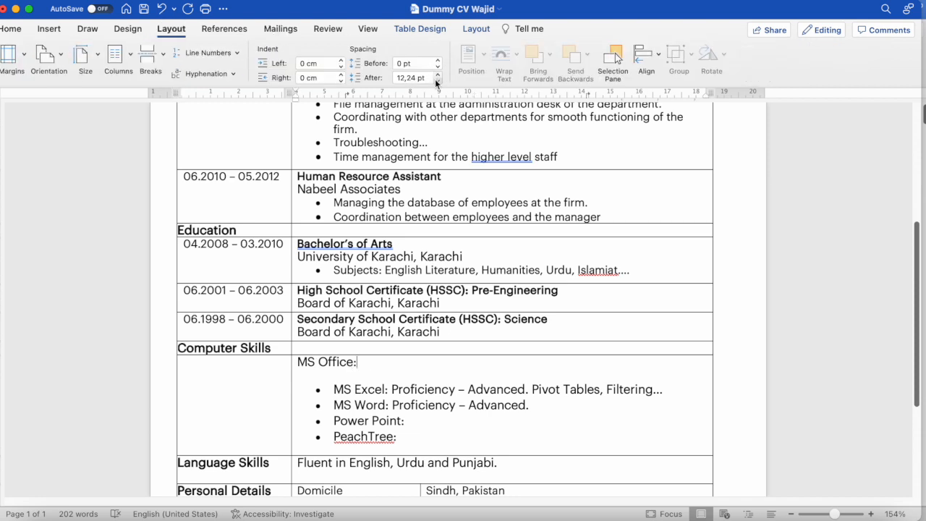
pyautogui.click(437, 80)
# Set the font size of the four MS Office bullets to 11.
pyautogui.moveTo(408, 431); pyautogui.dragTo(334, 377)
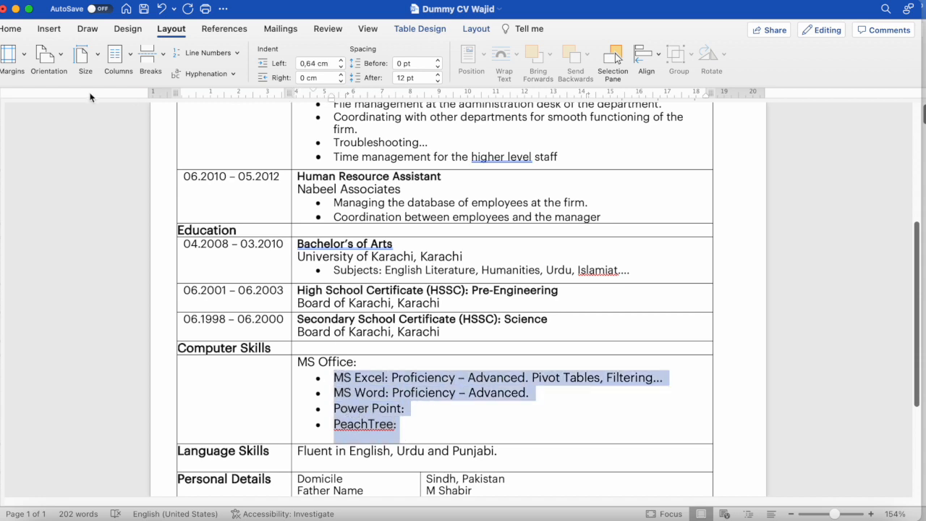
pyautogui.click(13, 29)
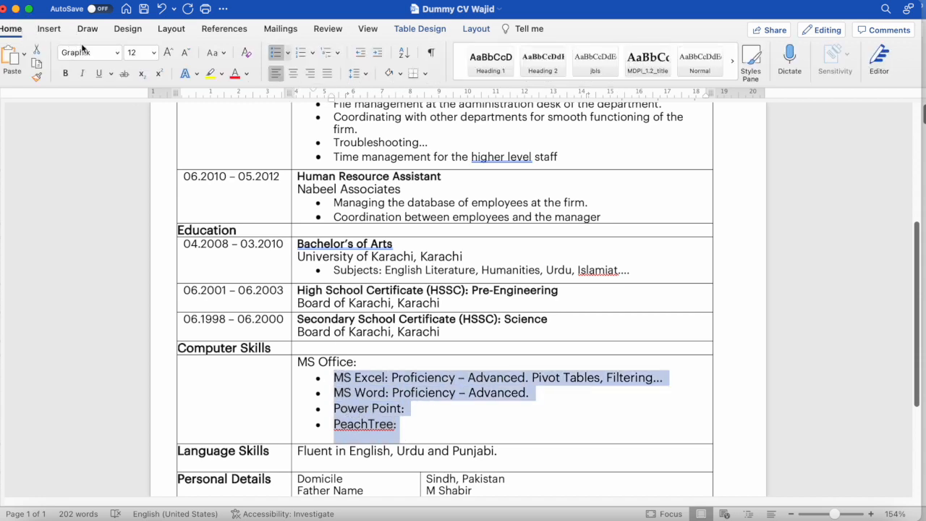
pyautogui.click(186, 53)
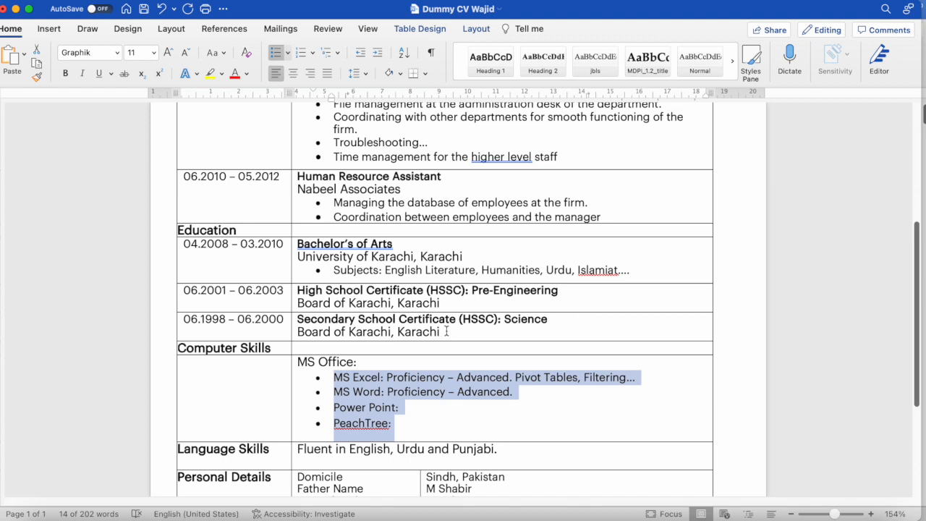
pyautogui.click(369, 244)
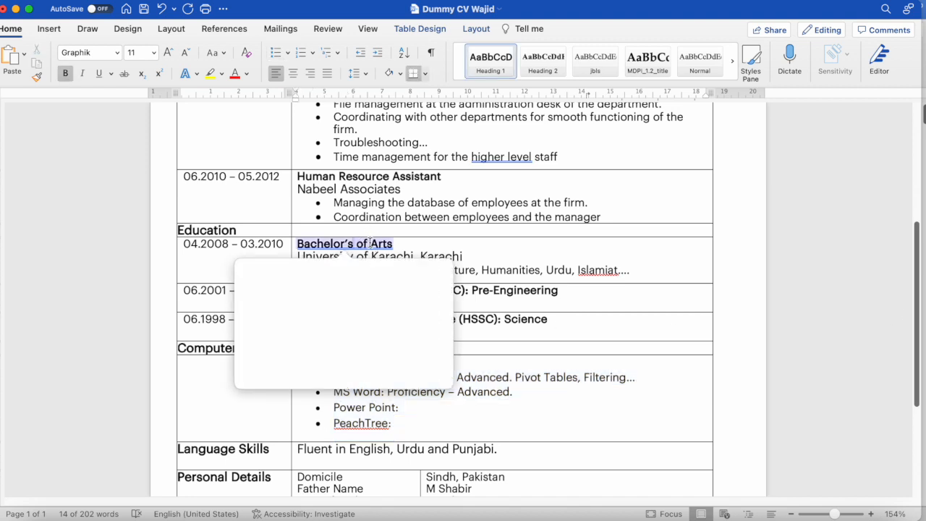
pyautogui.click(632, 293)
# Select the whole CV table and remove all of its borders.
pyautogui.moveTo(916, 265); pyautogui.dragTo(916, 181)
pyautogui.click(173, 226)
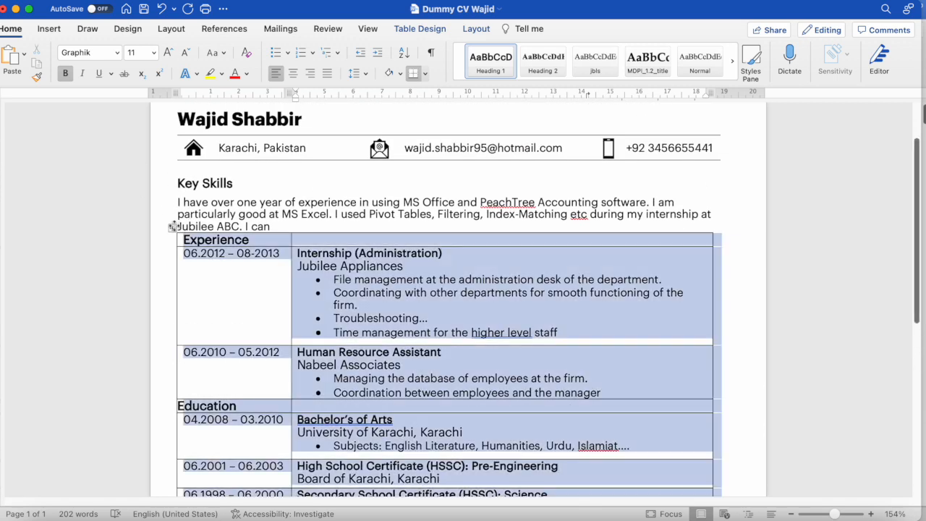
pyautogui.click(476, 29)
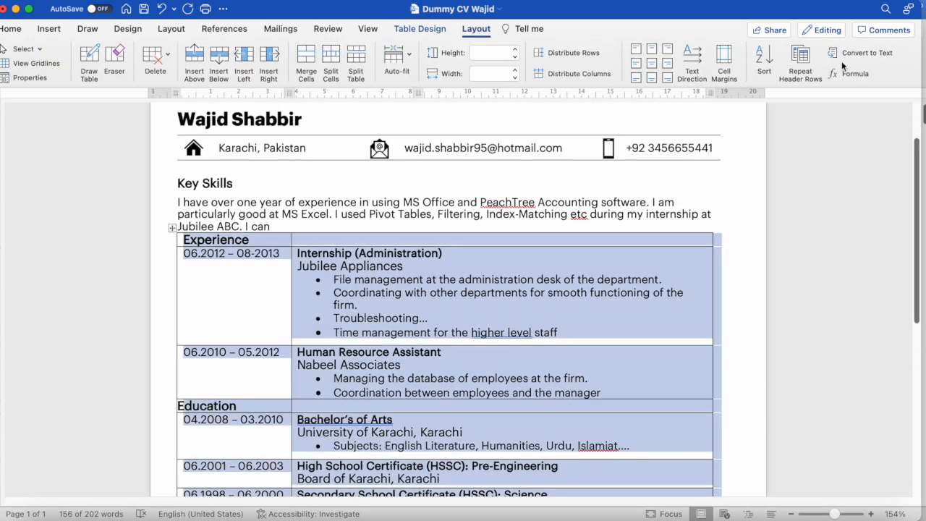
pyautogui.click(432, 30)
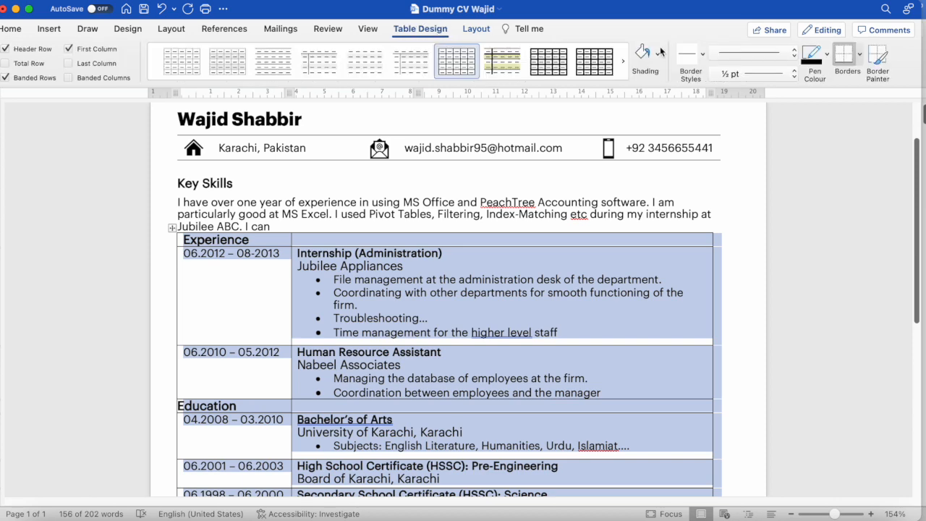
pyautogui.click(860, 55)
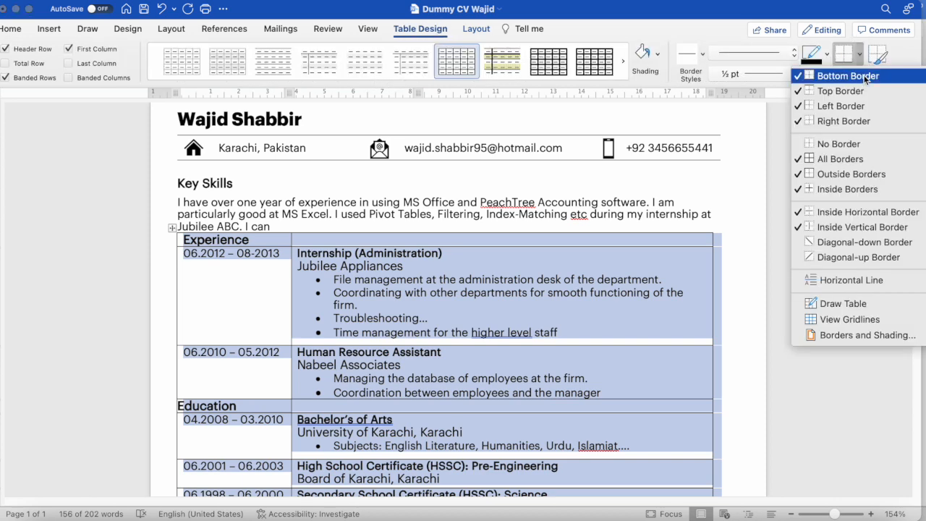
pyautogui.click(868, 147)
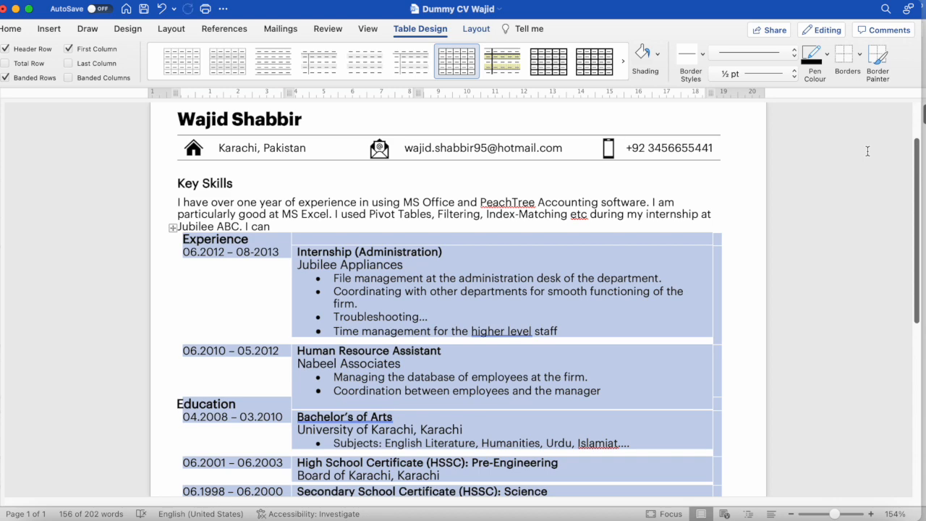
pyautogui.click(265, 242)
pyautogui.click(286, 226)
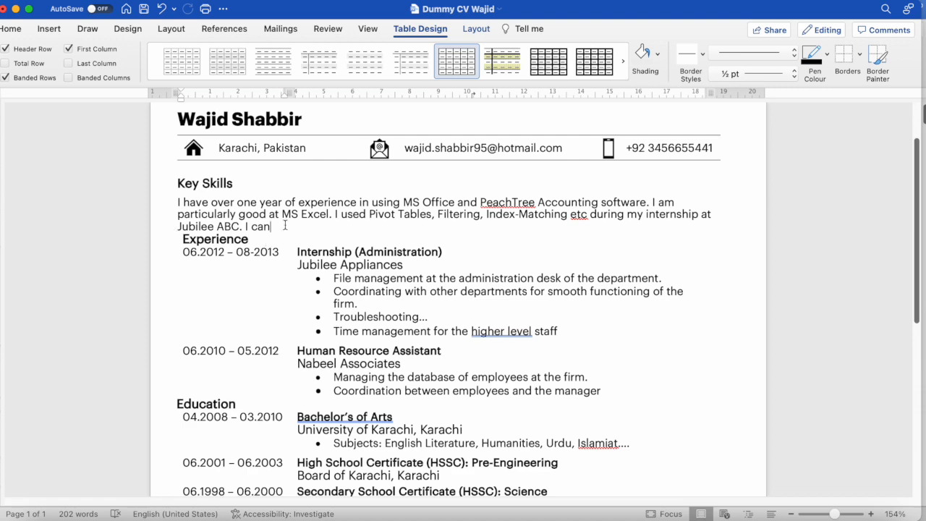
# Set the paragraph spacing after the last line of the Key Skills text to 6 pt.
pyautogui.click(177, 28)
pyautogui.click(438, 62)
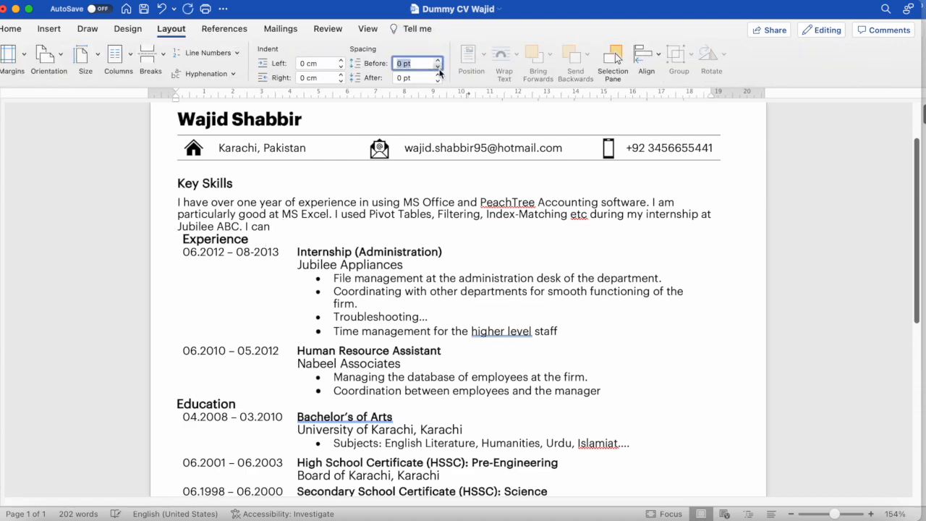
pyautogui.click(438, 74)
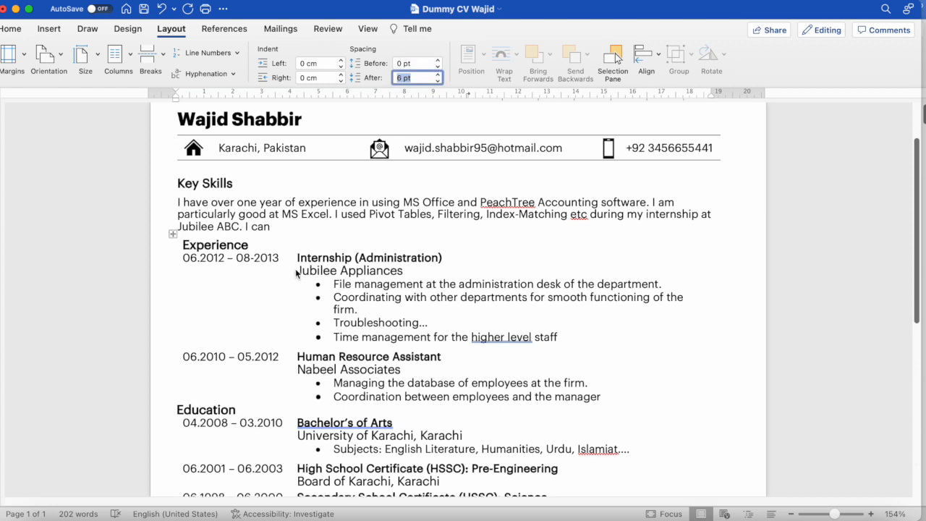
pyautogui.click(361, 283)
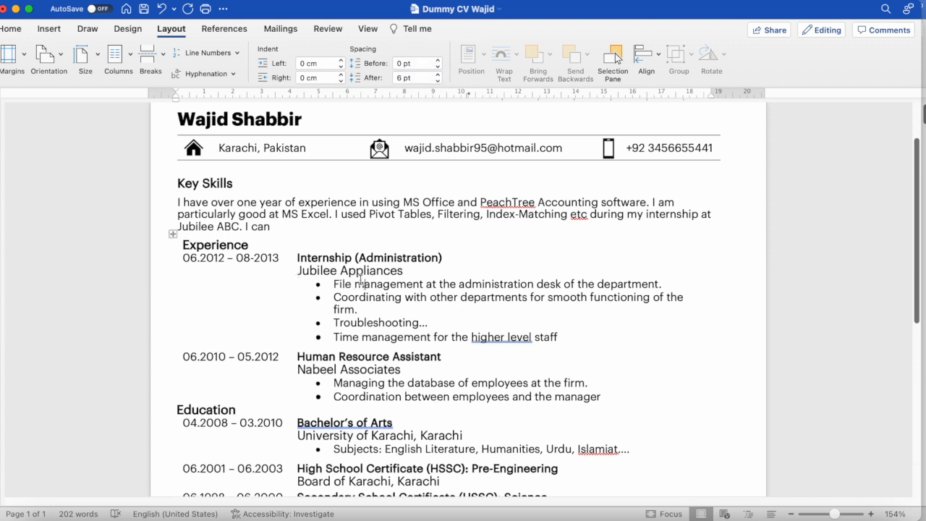
# Set the paragraph spacing after the Experience and Education headings to 6 pt.
pyautogui.click(261, 250)
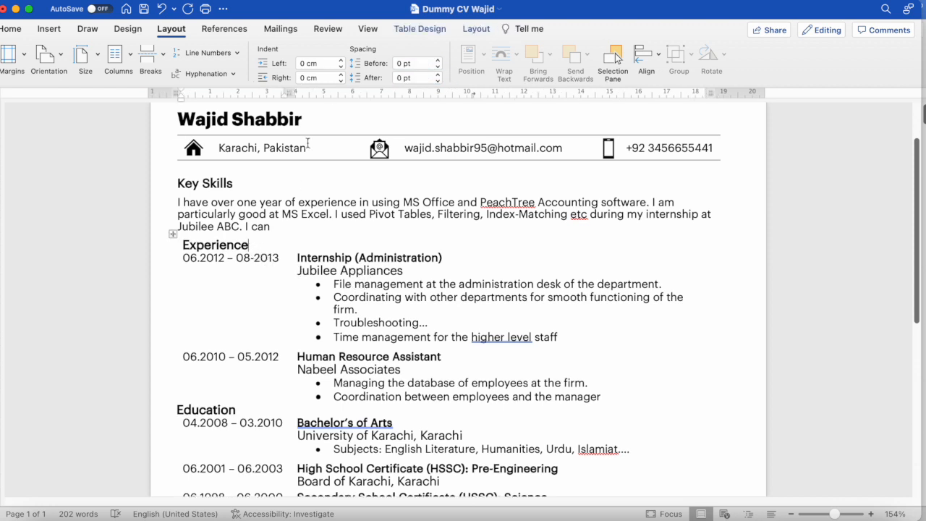
pyautogui.click(437, 75)
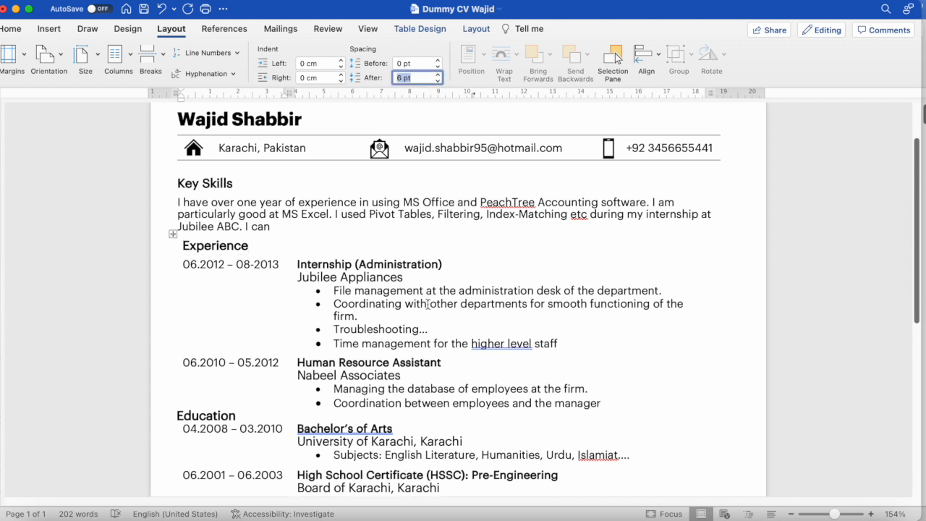
pyautogui.click(249, 414)
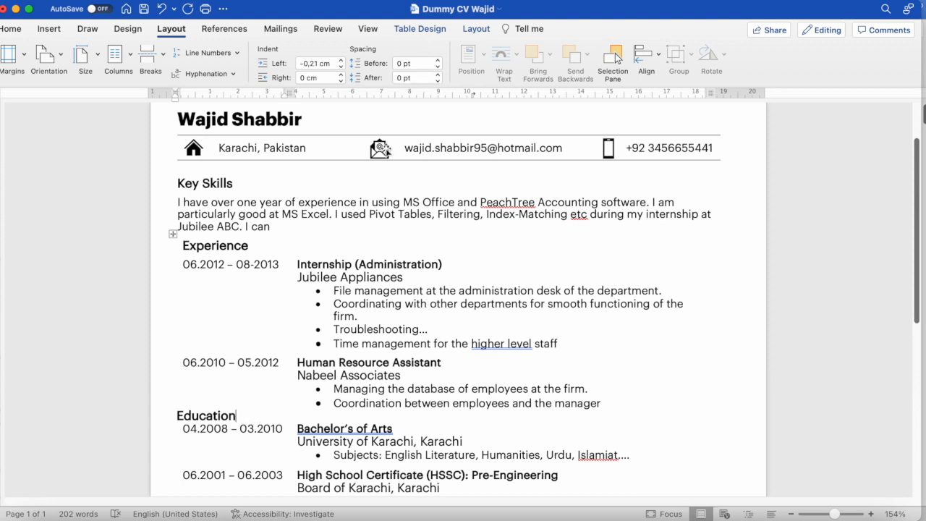
pyautogui.click(437, 75)
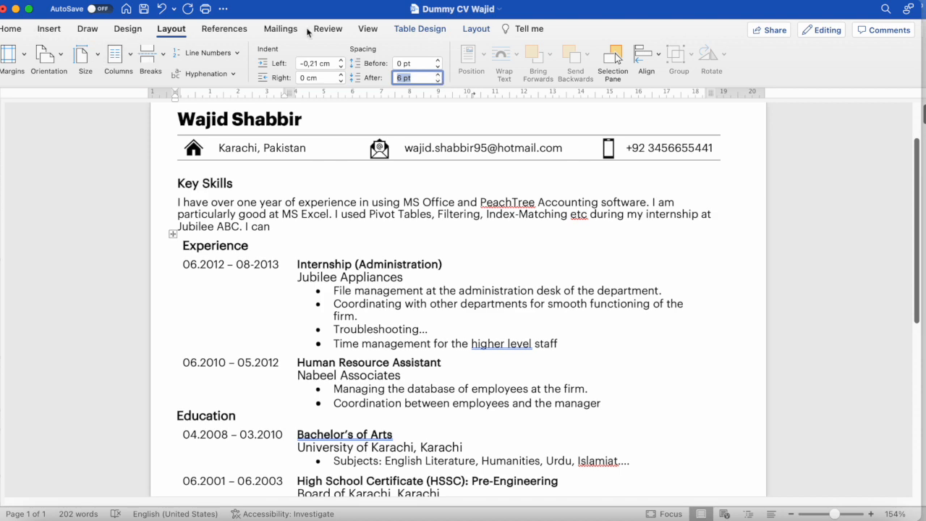
# Paint a dark blue ½ pt vertical border between the date and description columns, from the Experience heading through the Human Resource Assistant entry.
pyautogui.click(476, 29)
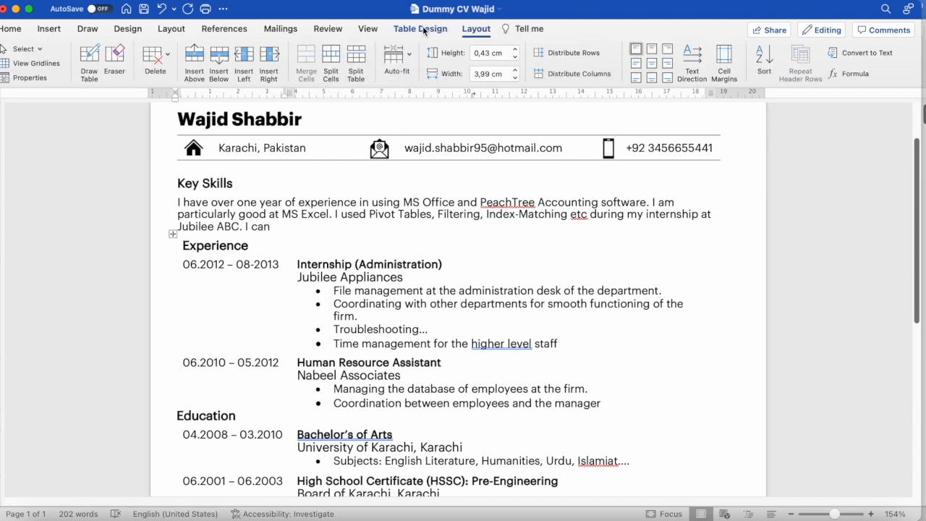
pyautogui.click(420, 29)
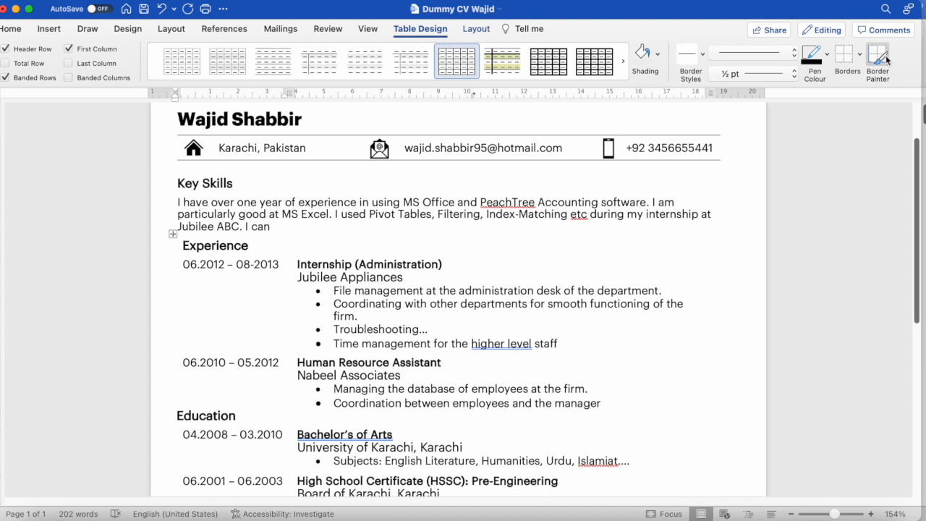
pyautogui.click(882, 58)
pyautogui.click(830, 58)
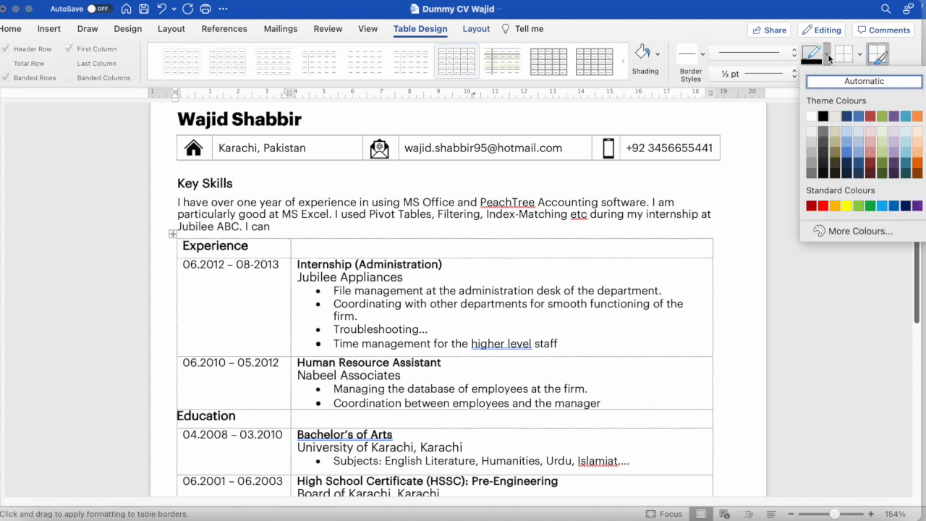
pyautogui.click(848, 118)
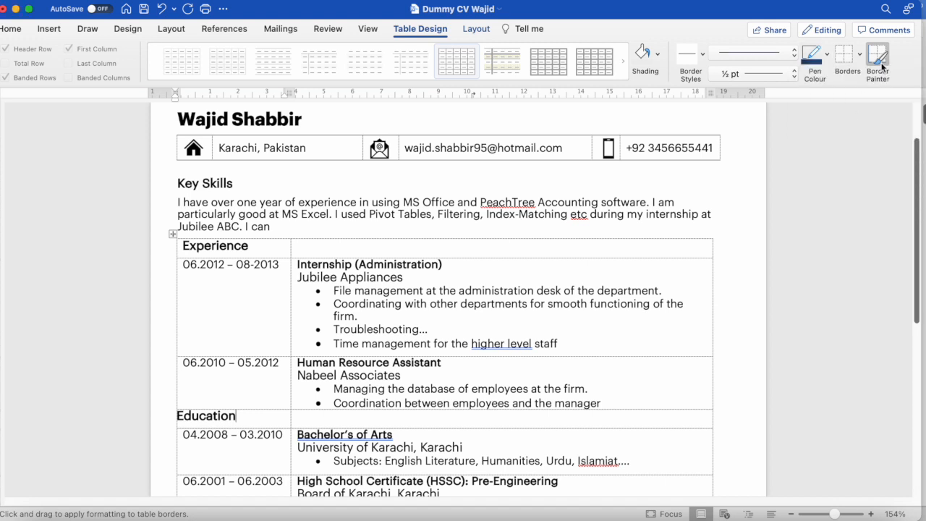
pyautogui.moveTo(297, 239); pyautogui.dragTo(299, 393)
# Extend the dark blue vertical border along the Education entries and the MS Office row, and turn off the Border Painter.
pyautogui.moveTo(920, 161); pyautogui.dragTo(912, 273)
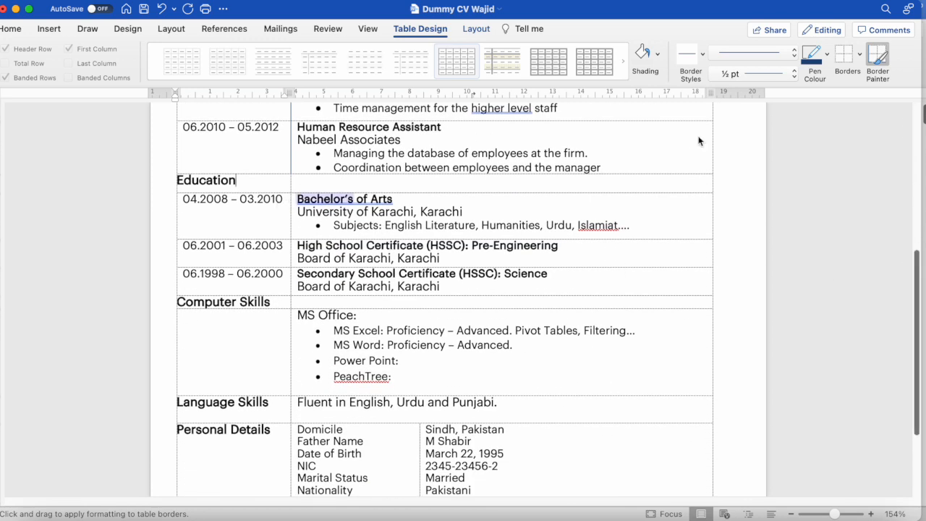
pyautogui.click(872, 56)
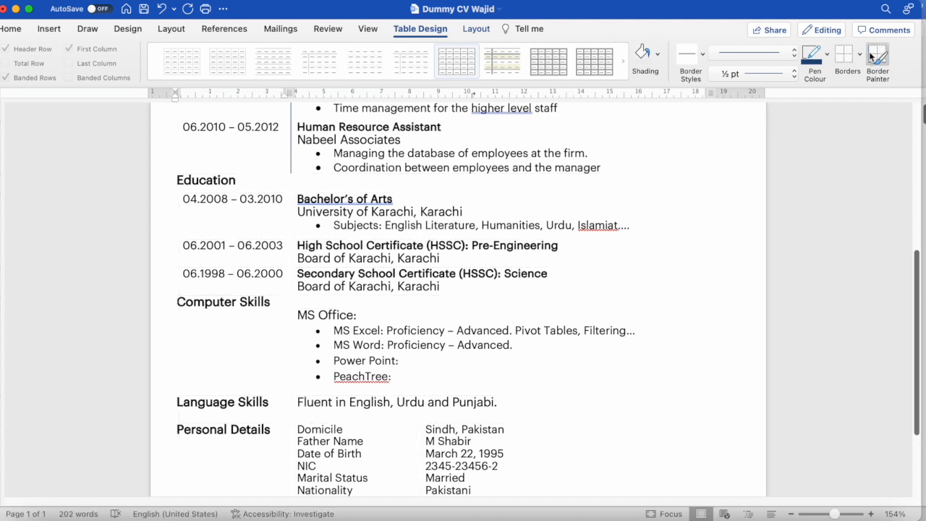
pyautogui.click(876, 58)
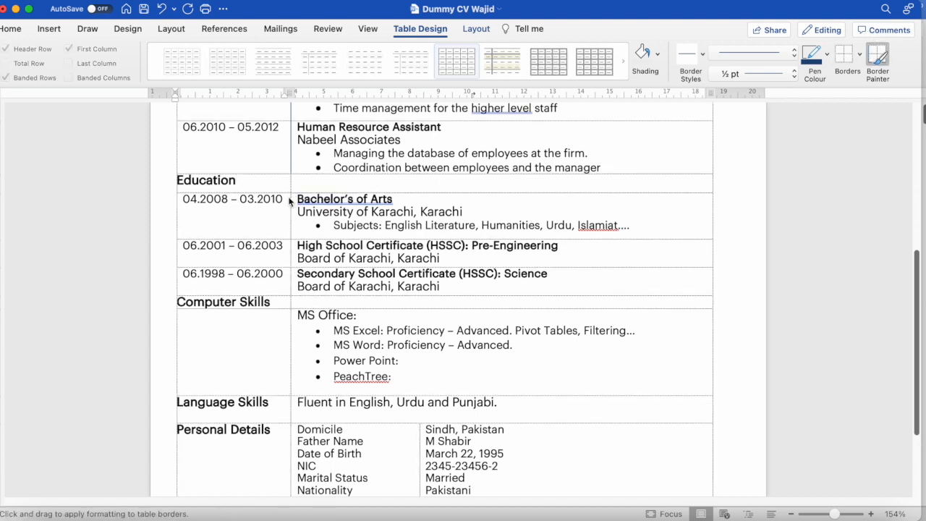
pyautogui.moveTo(290, 201); pyautogui.dragTo(293, 313)
pyautogui.click(292, 319)
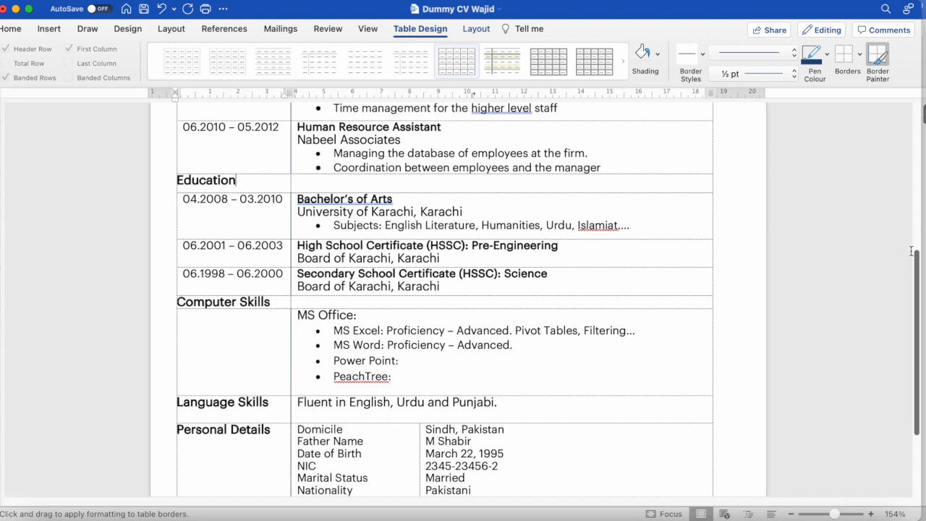
pyautogui.moveTo(912, 251); pyautogui.dragTo(912, 170)
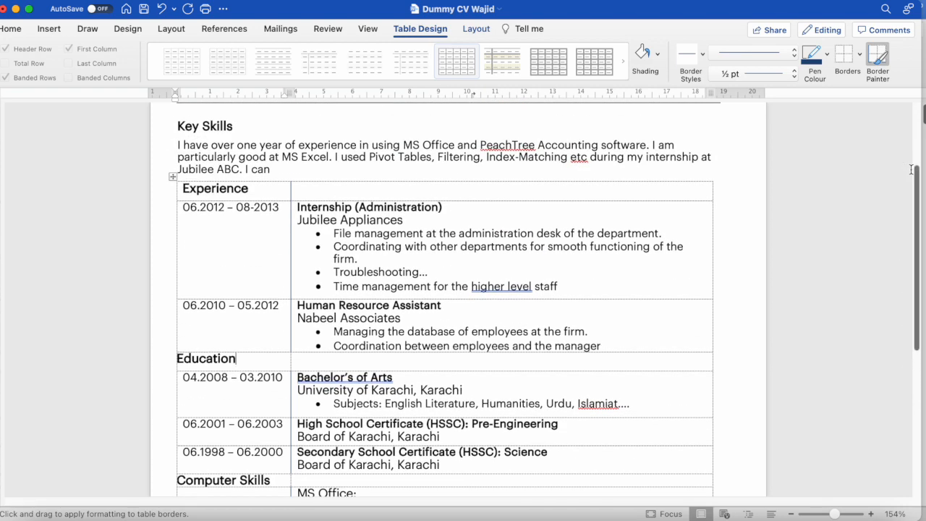
pyautogui.click(878, 58)
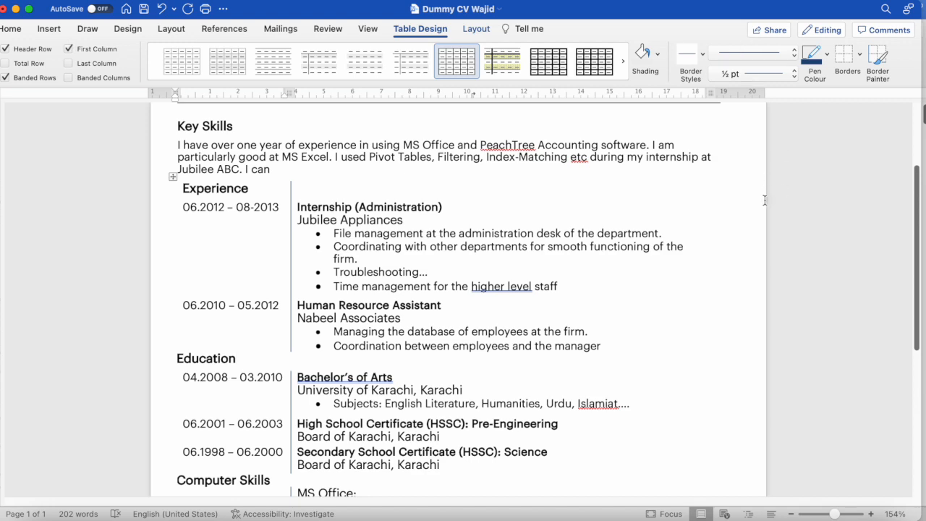
# Compare the original CV with the redesigned CV side by side, looking through the layout of both documents.
pyautogui.moveTo(919, 200); pyautogui.dragTo(919, 261)
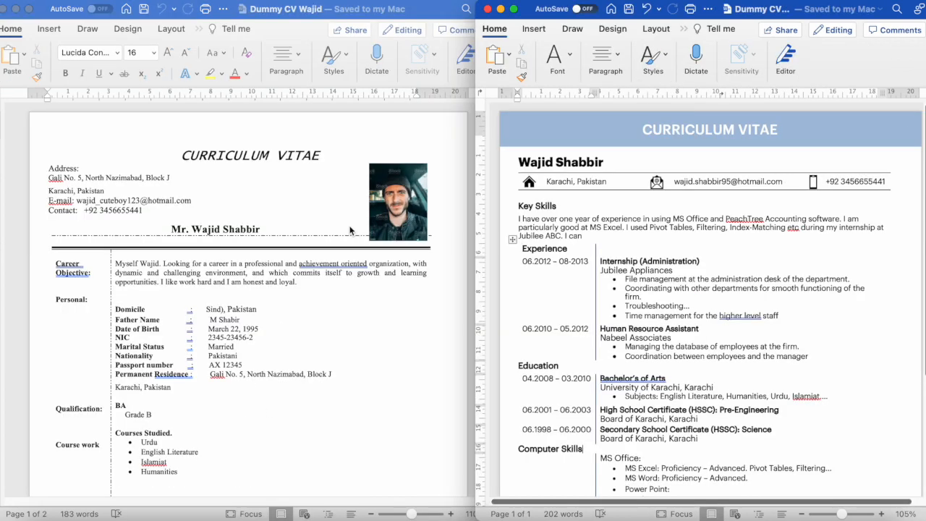
pyautogui.click(369, 339)
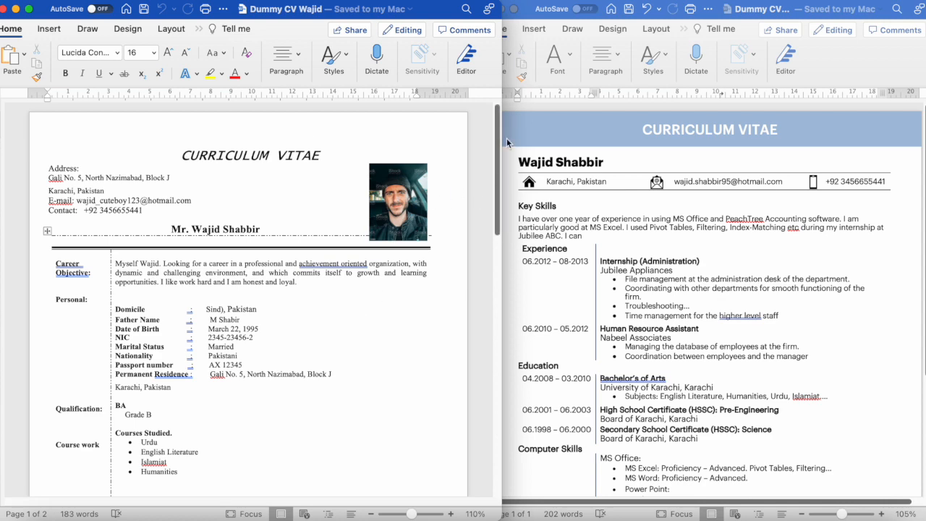
pyautogui.moveTo(497, 139); pyautogui.dragTo(501, 182)
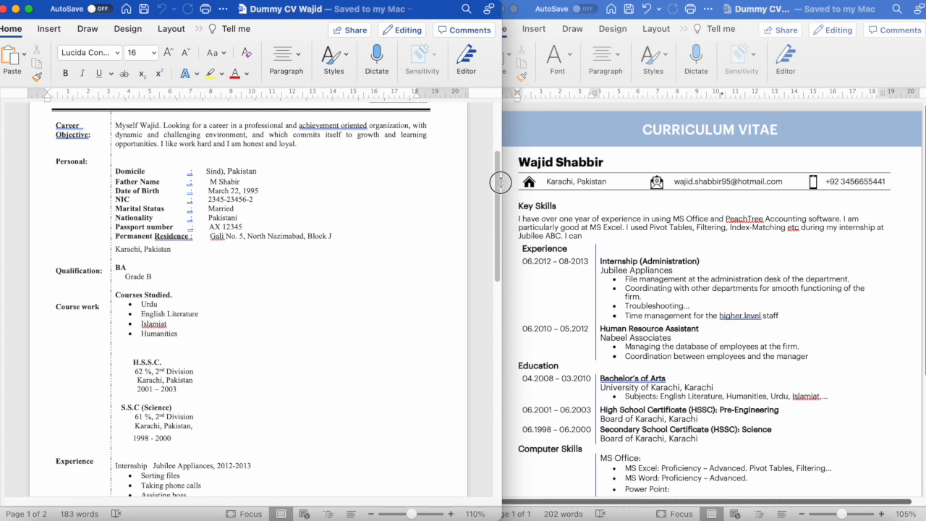
pyautogui.moveTo(501, 182); pyautogui.dragTo(502, 137)
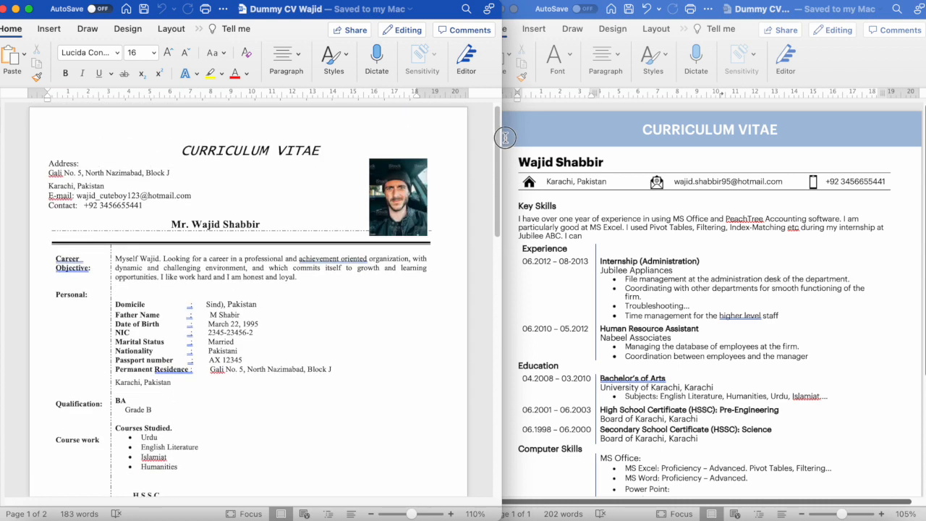
pyautogui.click(695, 266)
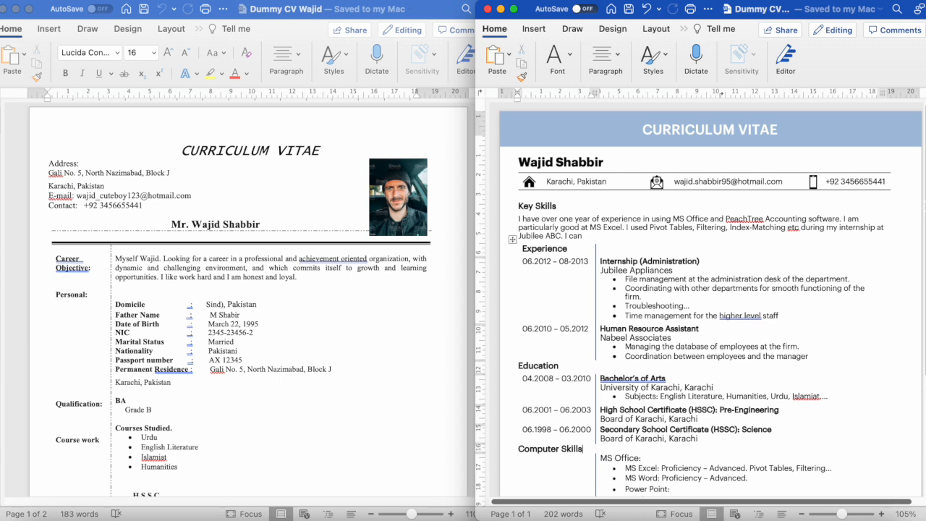
pyautogui.moveTo(923, 206); pyautogui.dragTo(922, 178)
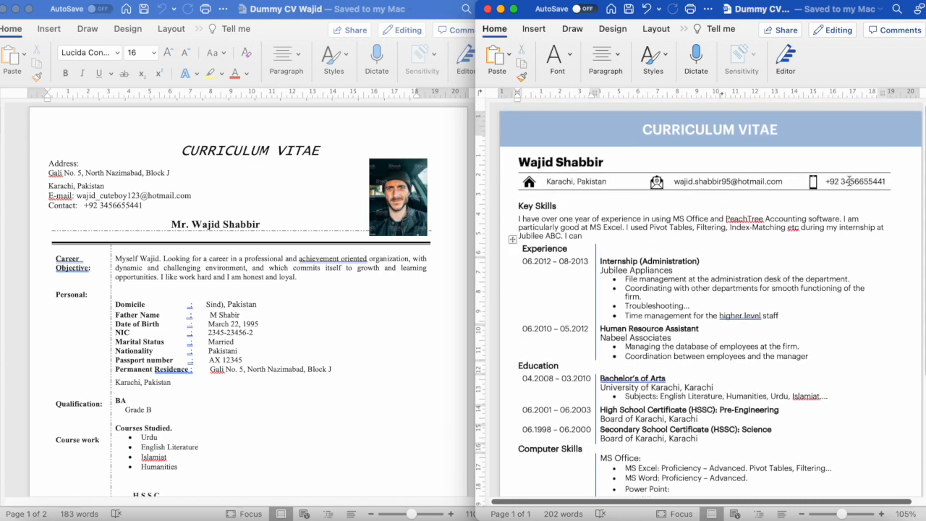